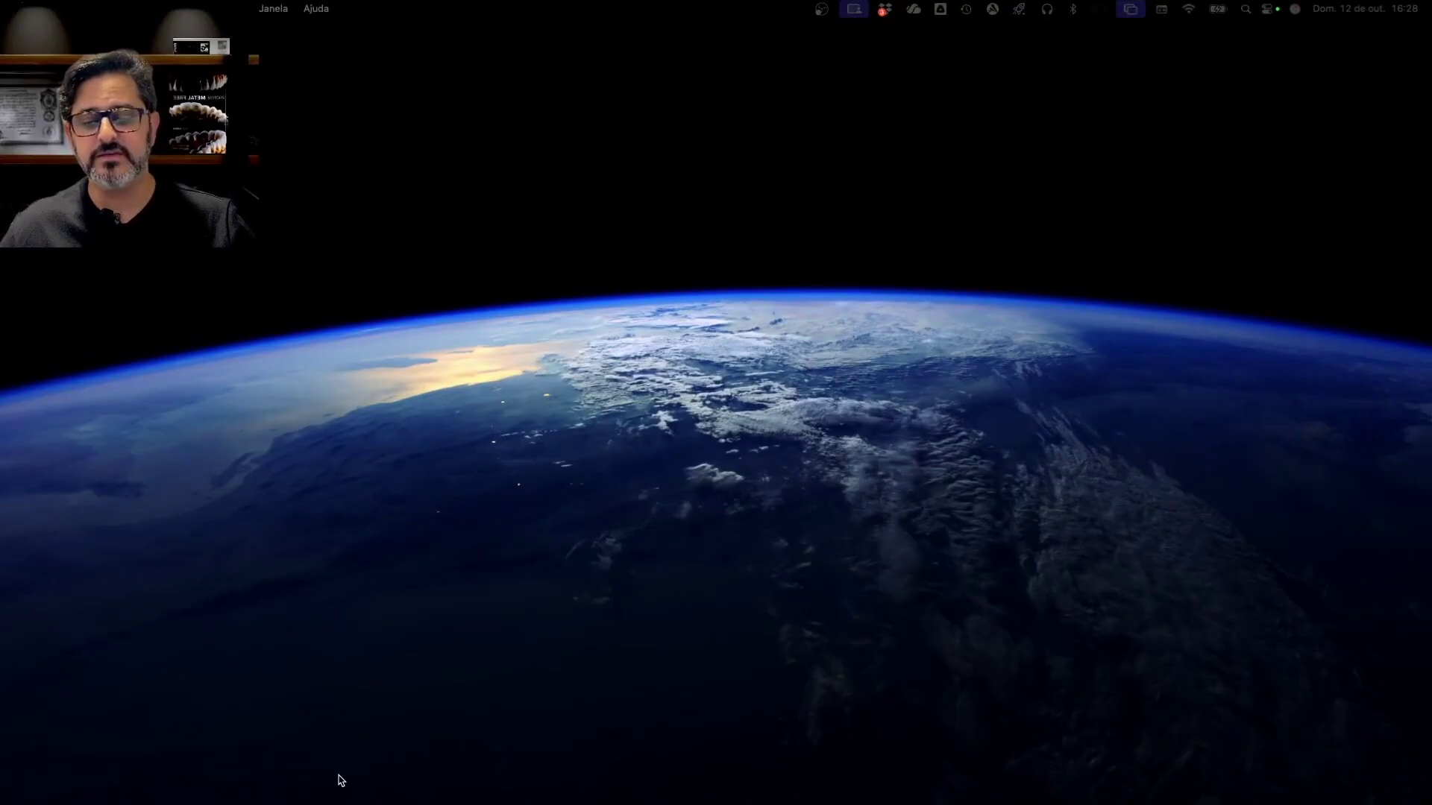
Preview the photos afastador.jpg and Sorriso.jpg from the fotos folder in Finder, and minimize the Finder window
mouse_move(266, 795)
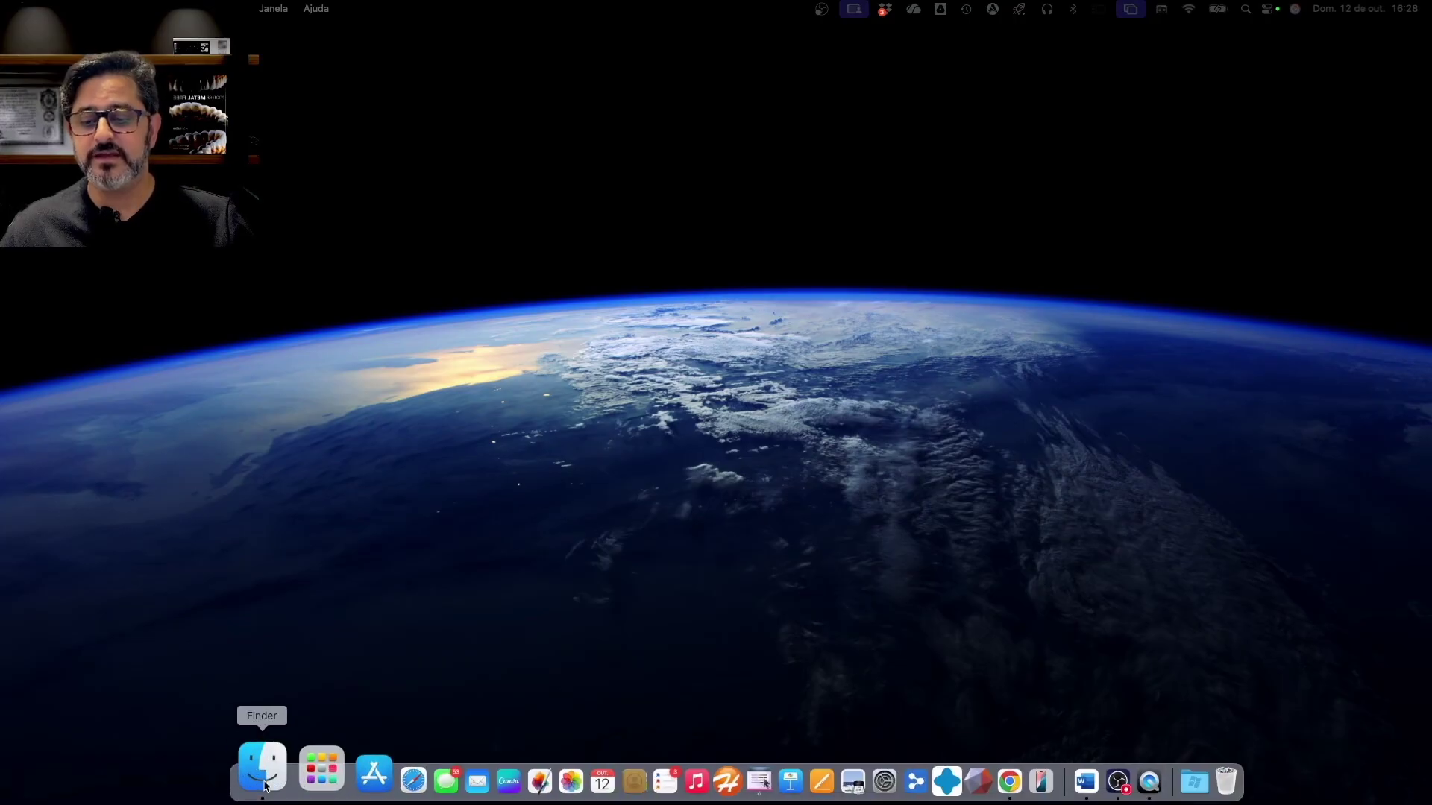
left_click(263, 768)
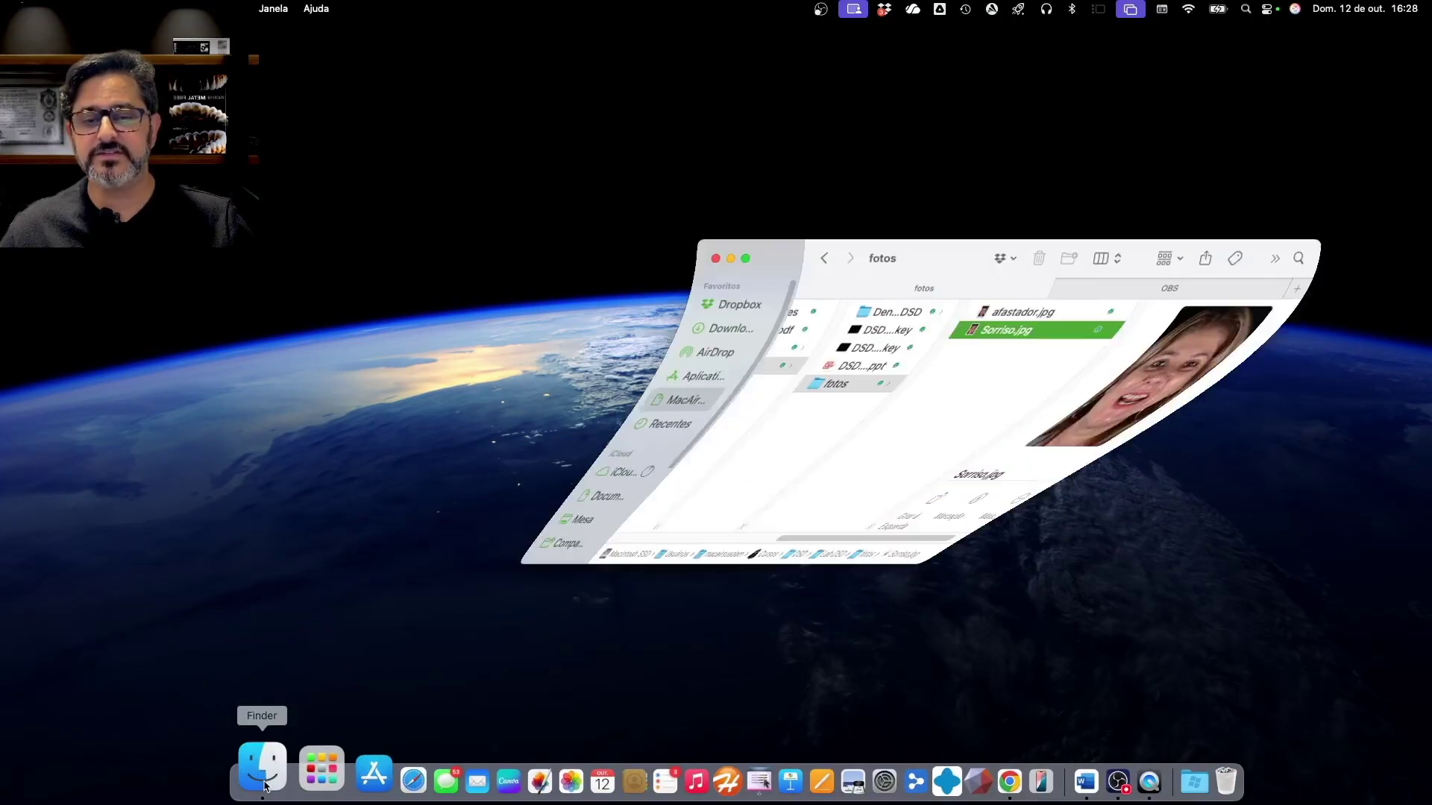
left_click_drag(950, 249, 584, 227)
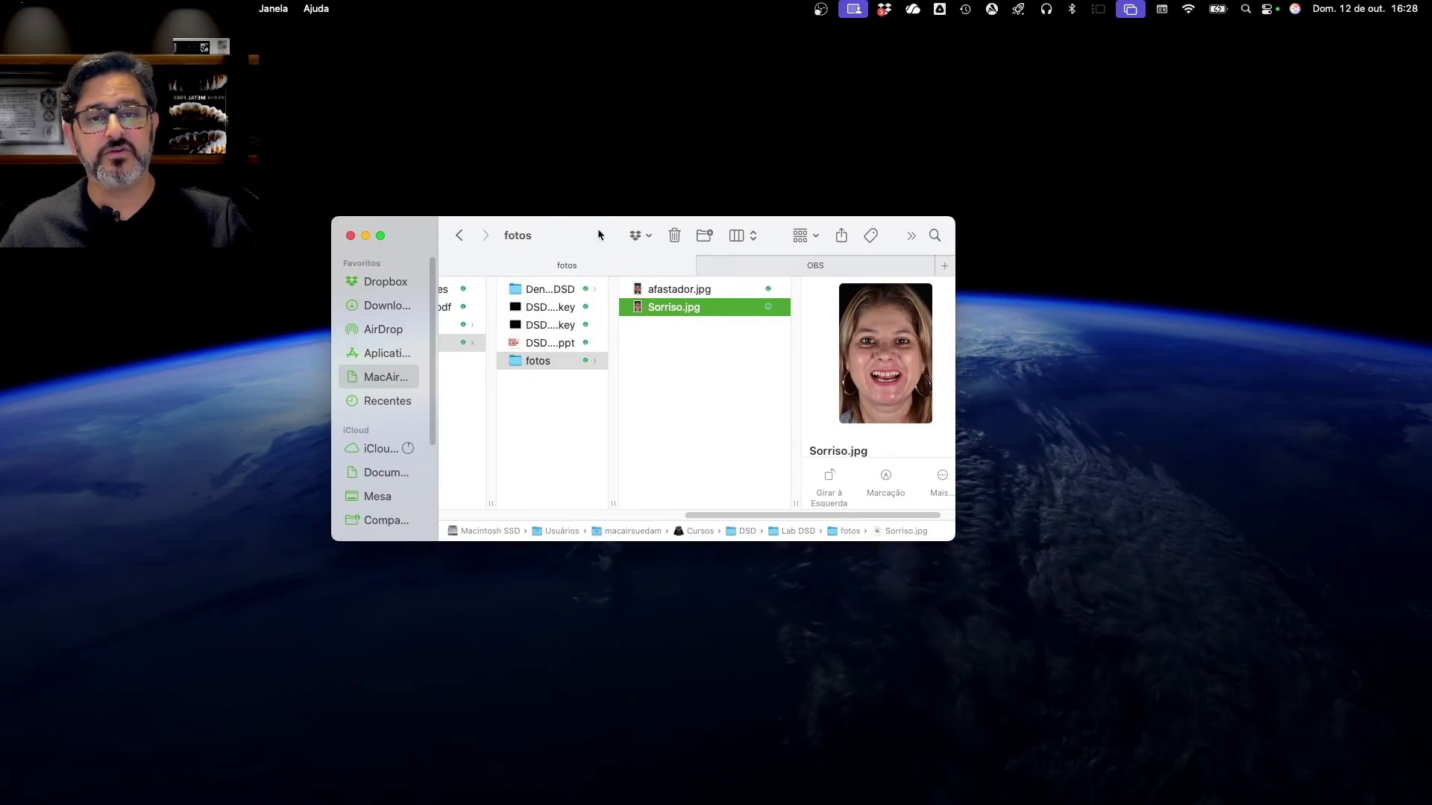
left_click(704, 295)
key("space")
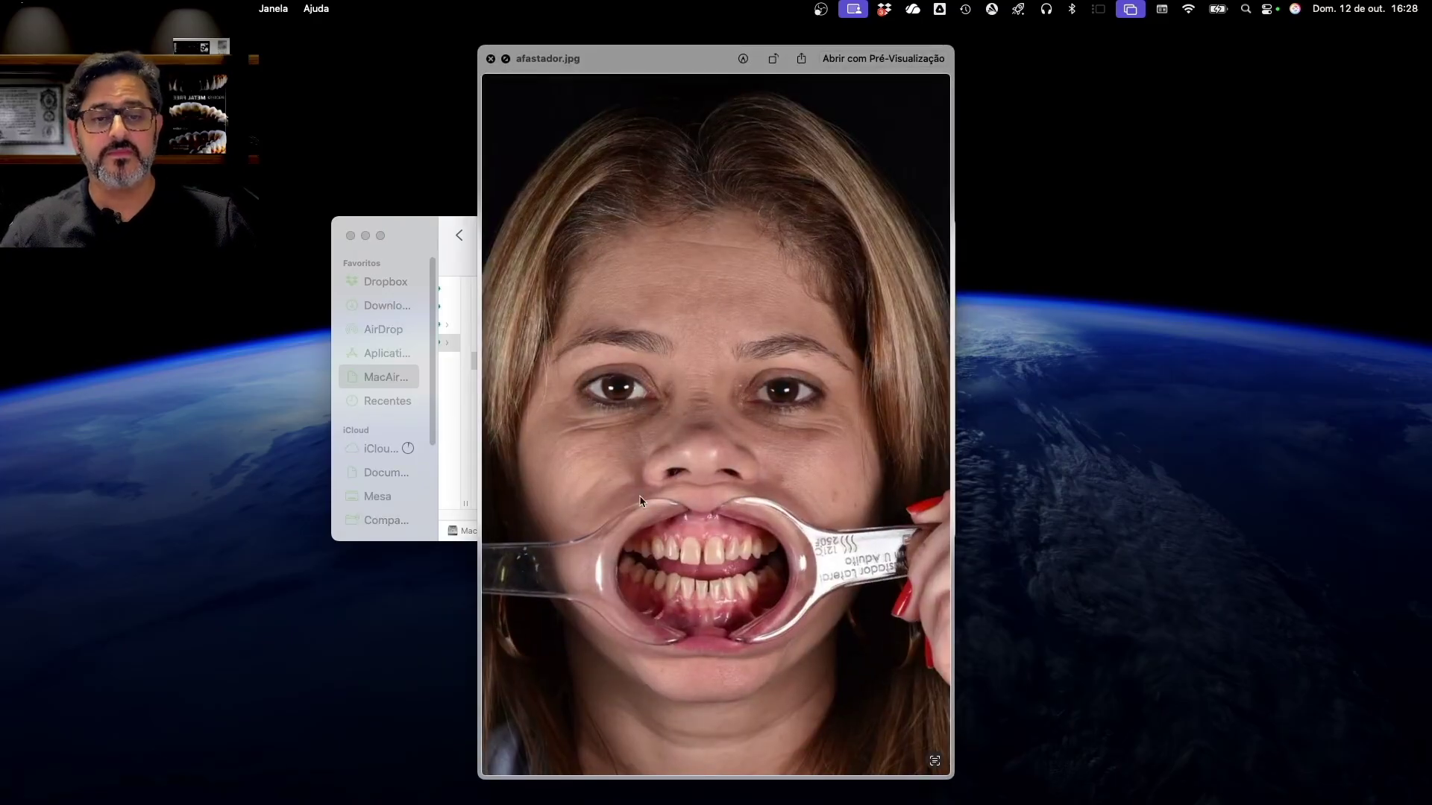
key("space")
left_click(651, 310)
key("space")
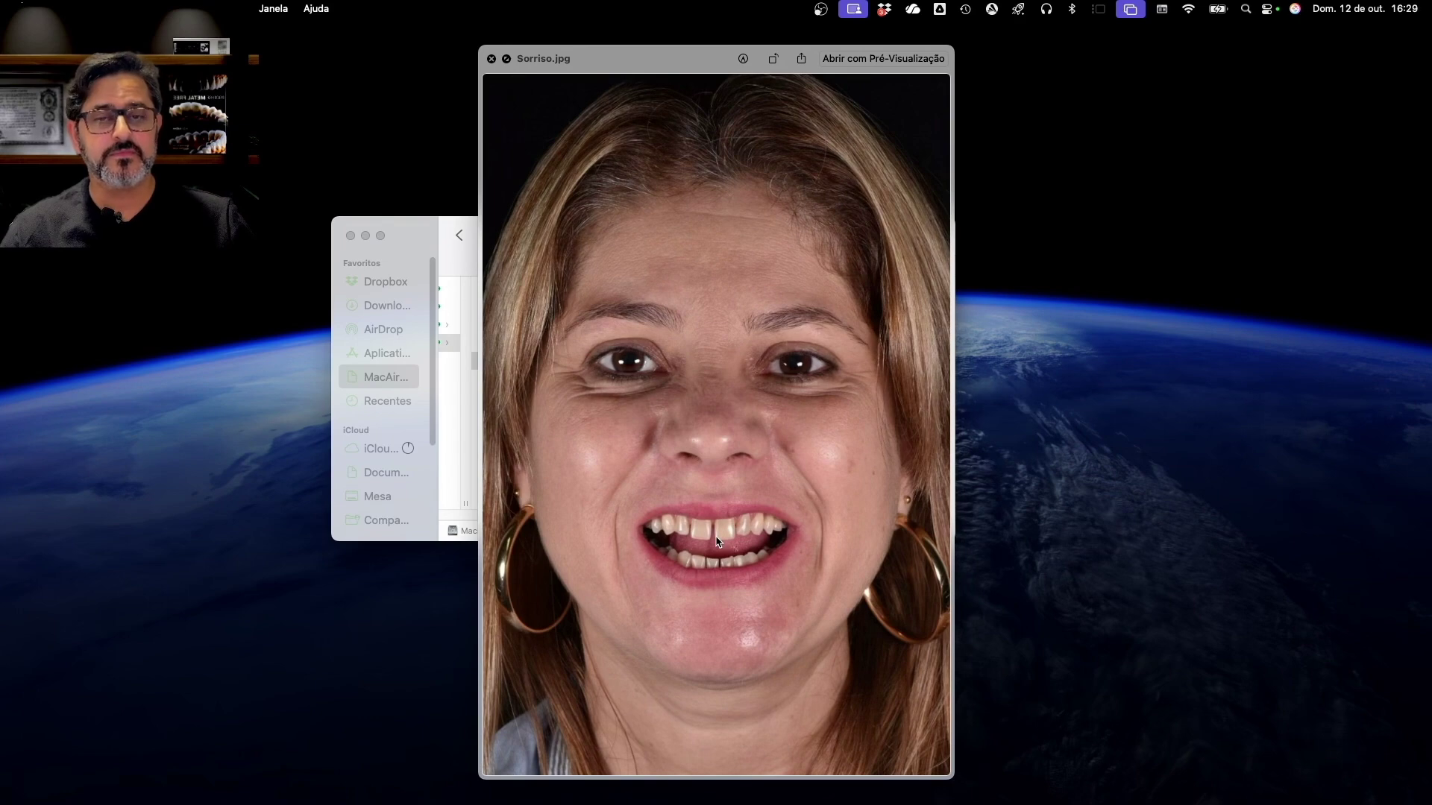
key("space")
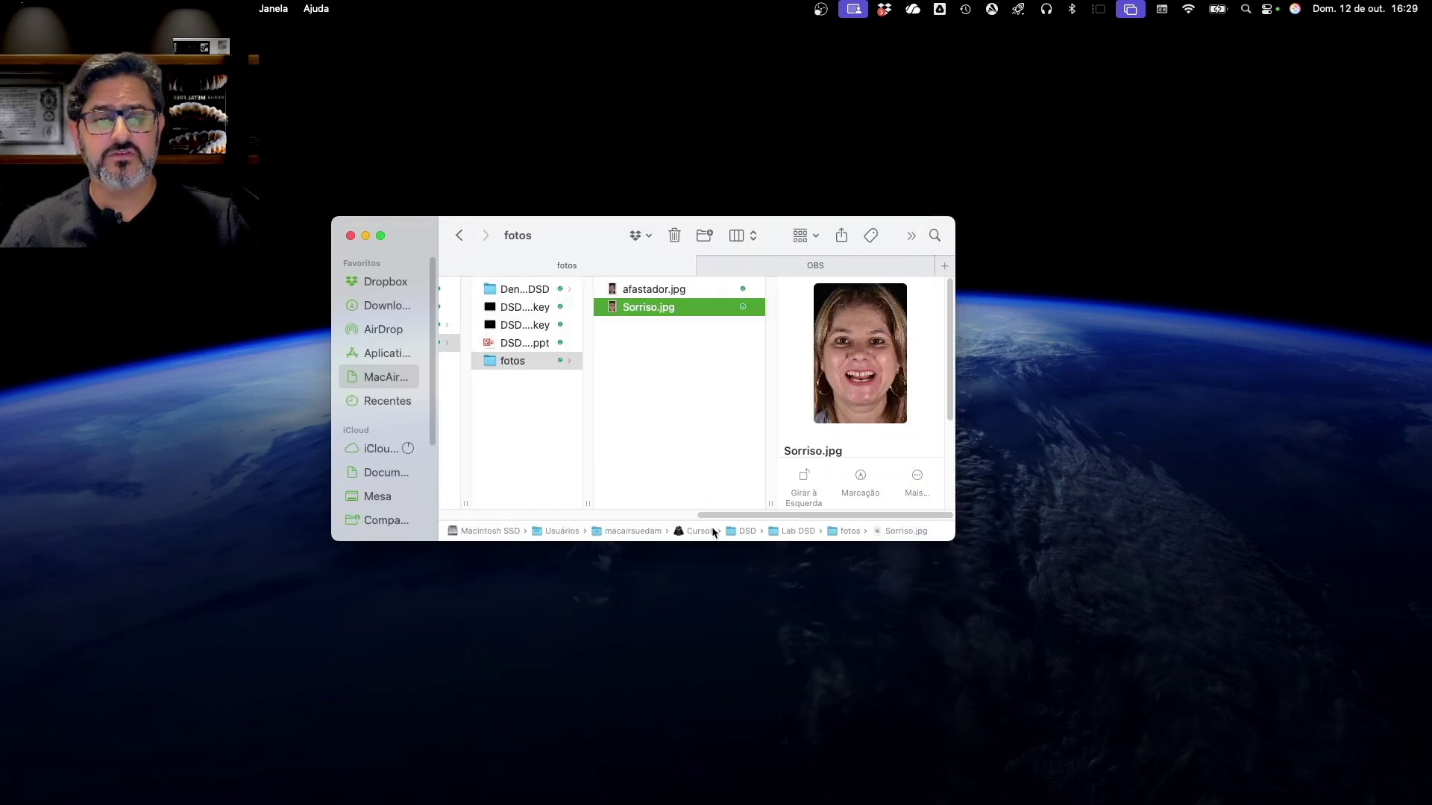
left_click(366, 236)
Open Medit Link and create a new female patient named "Teste Desenho do Sorriso Youtube"
mouse_move(889, 803)
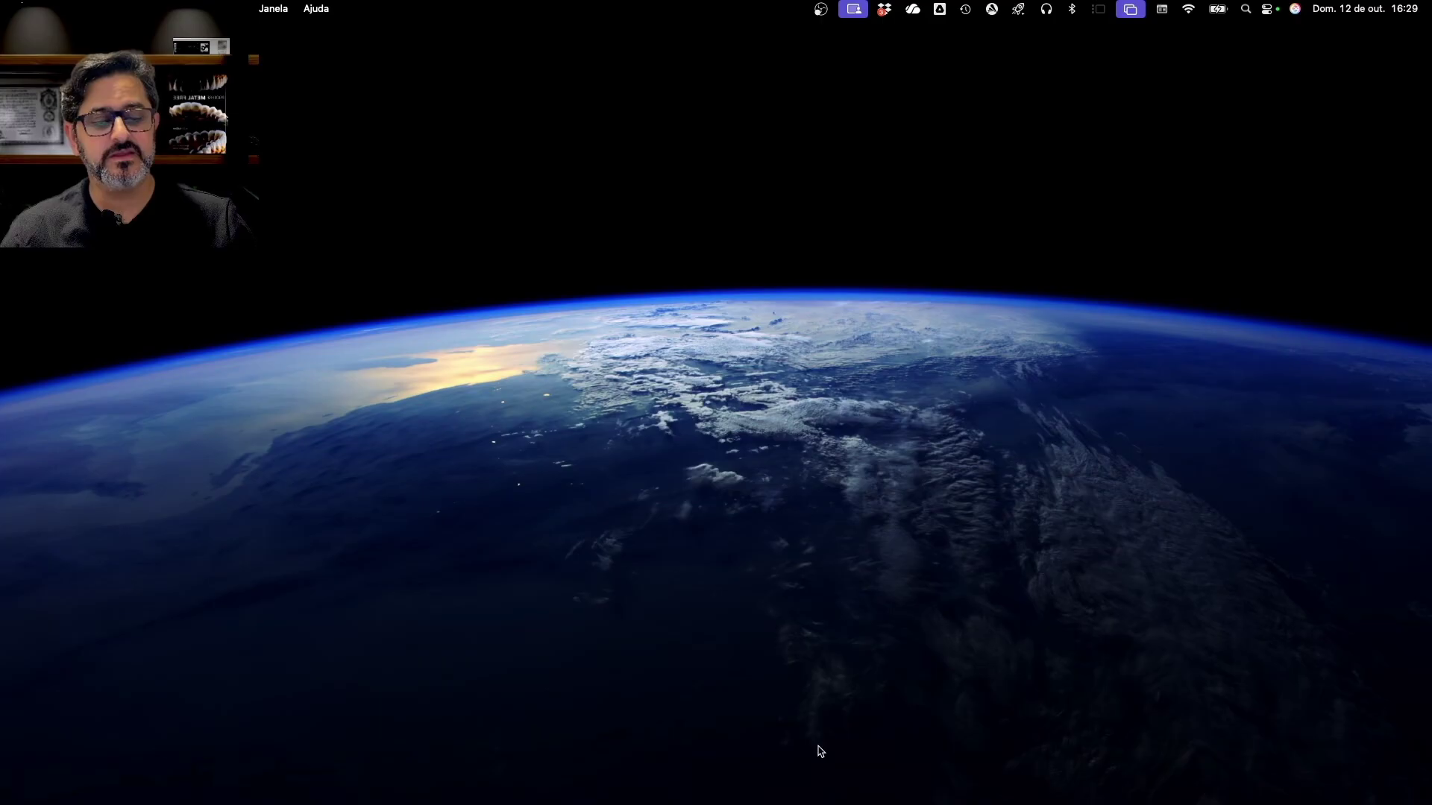
mouse_move(863, 768)
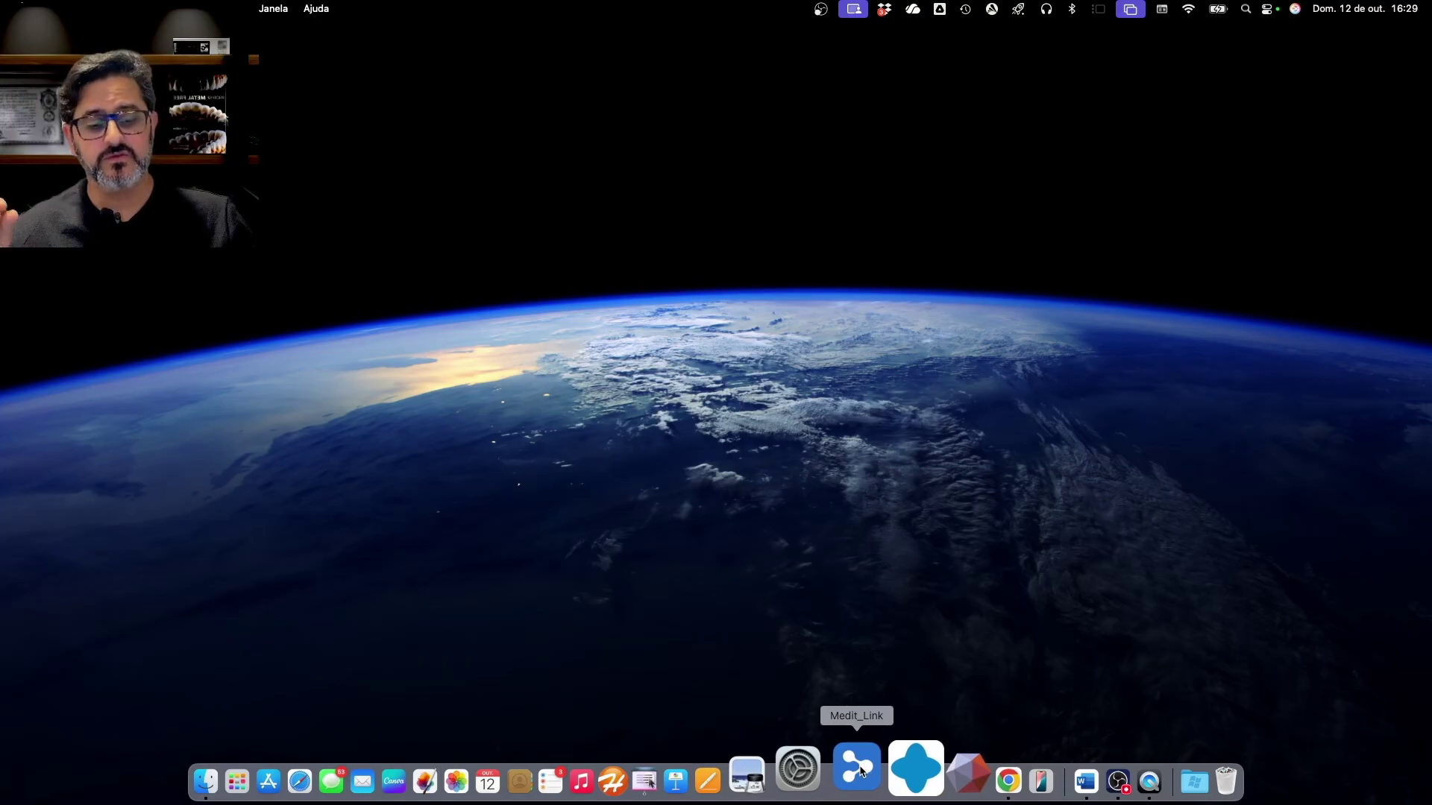
left_click(860, 770)
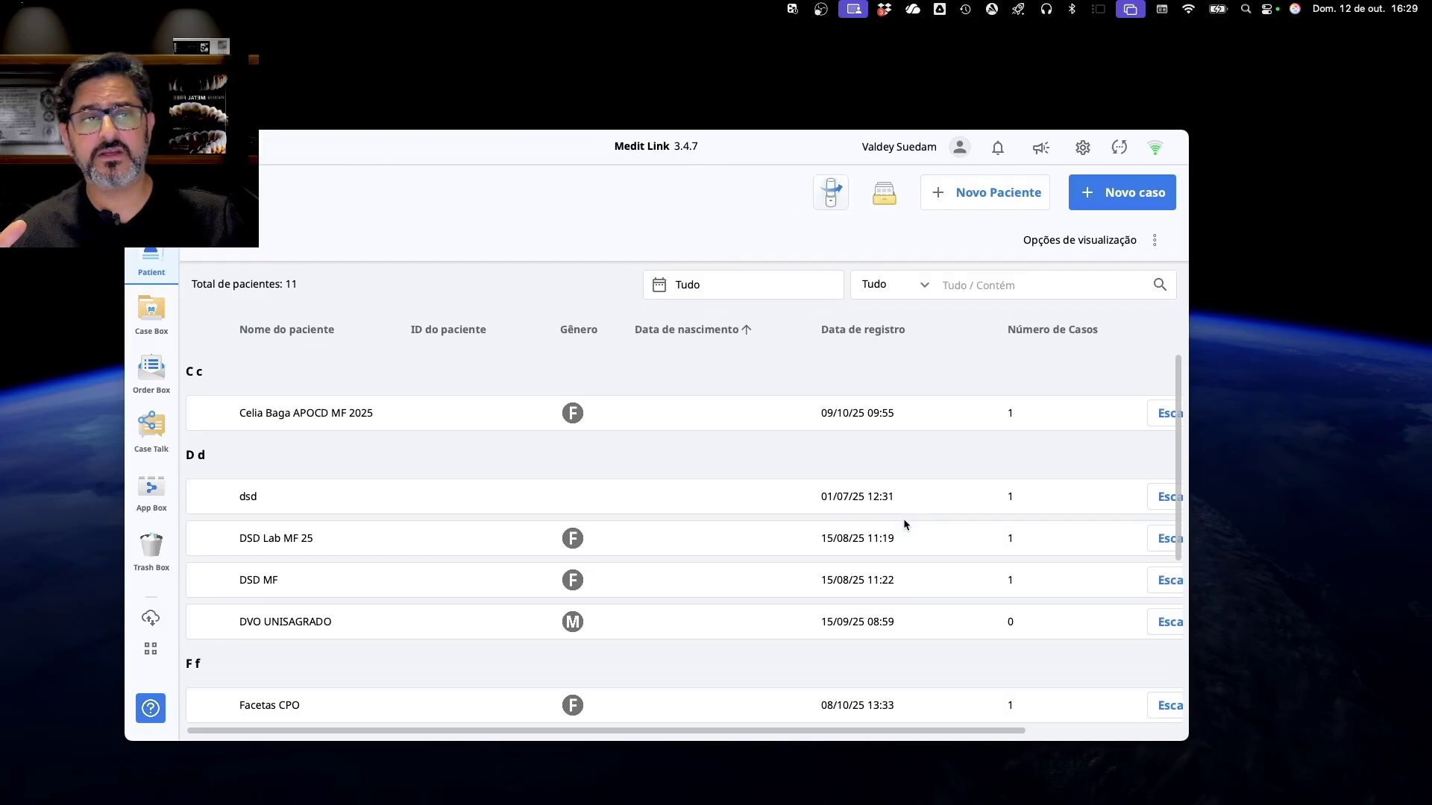
left_click(994, 197)
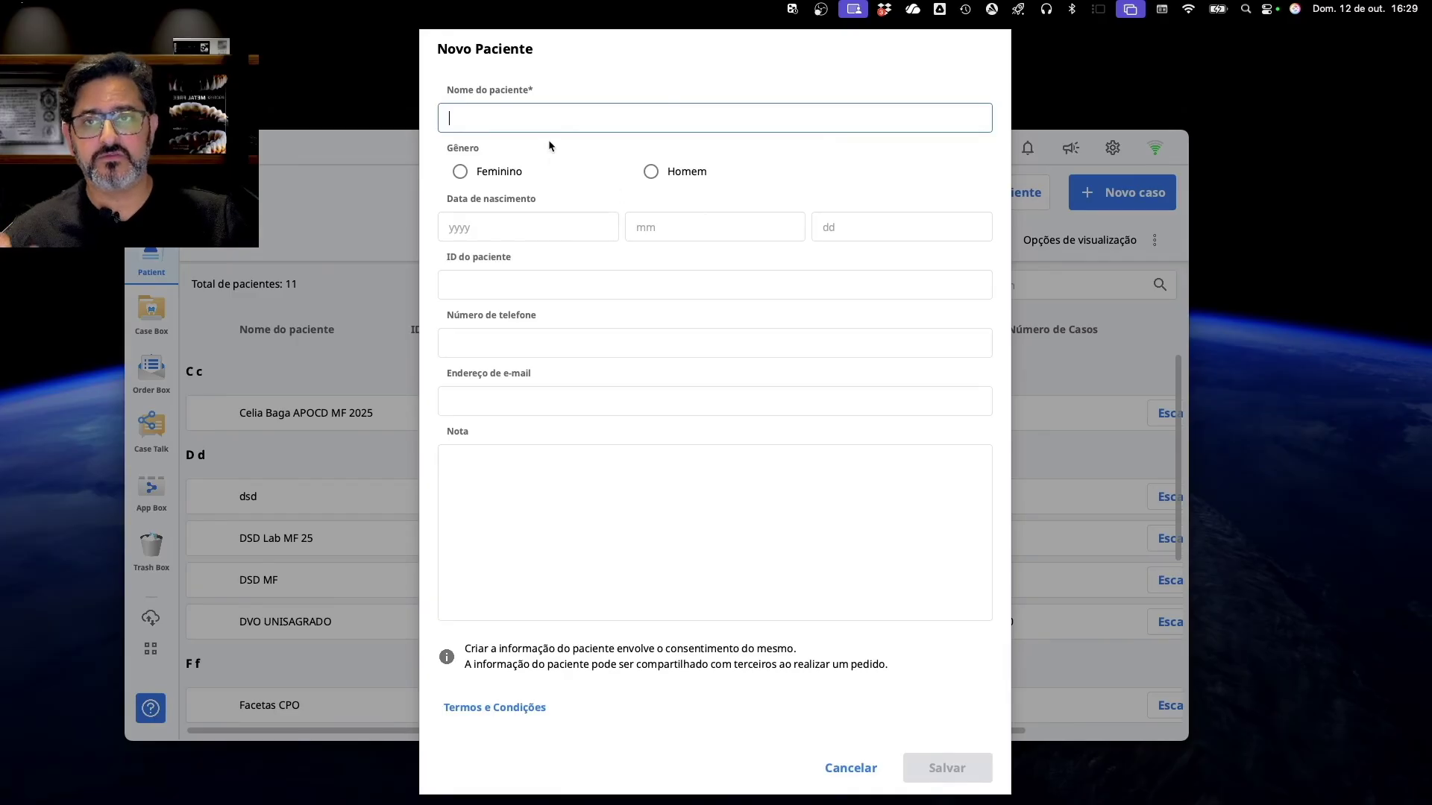
type("Teste Desen")
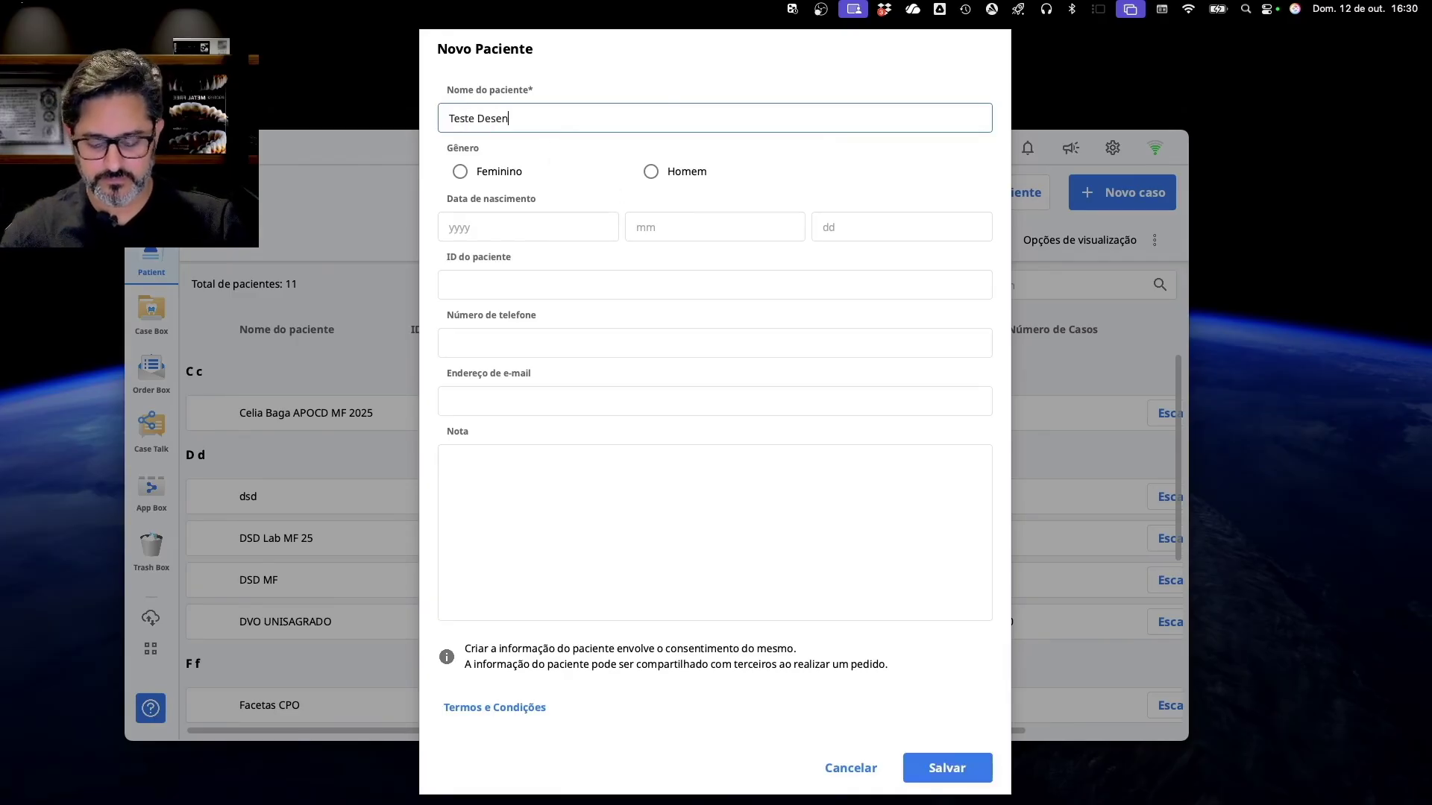
type("ho do Sorri")
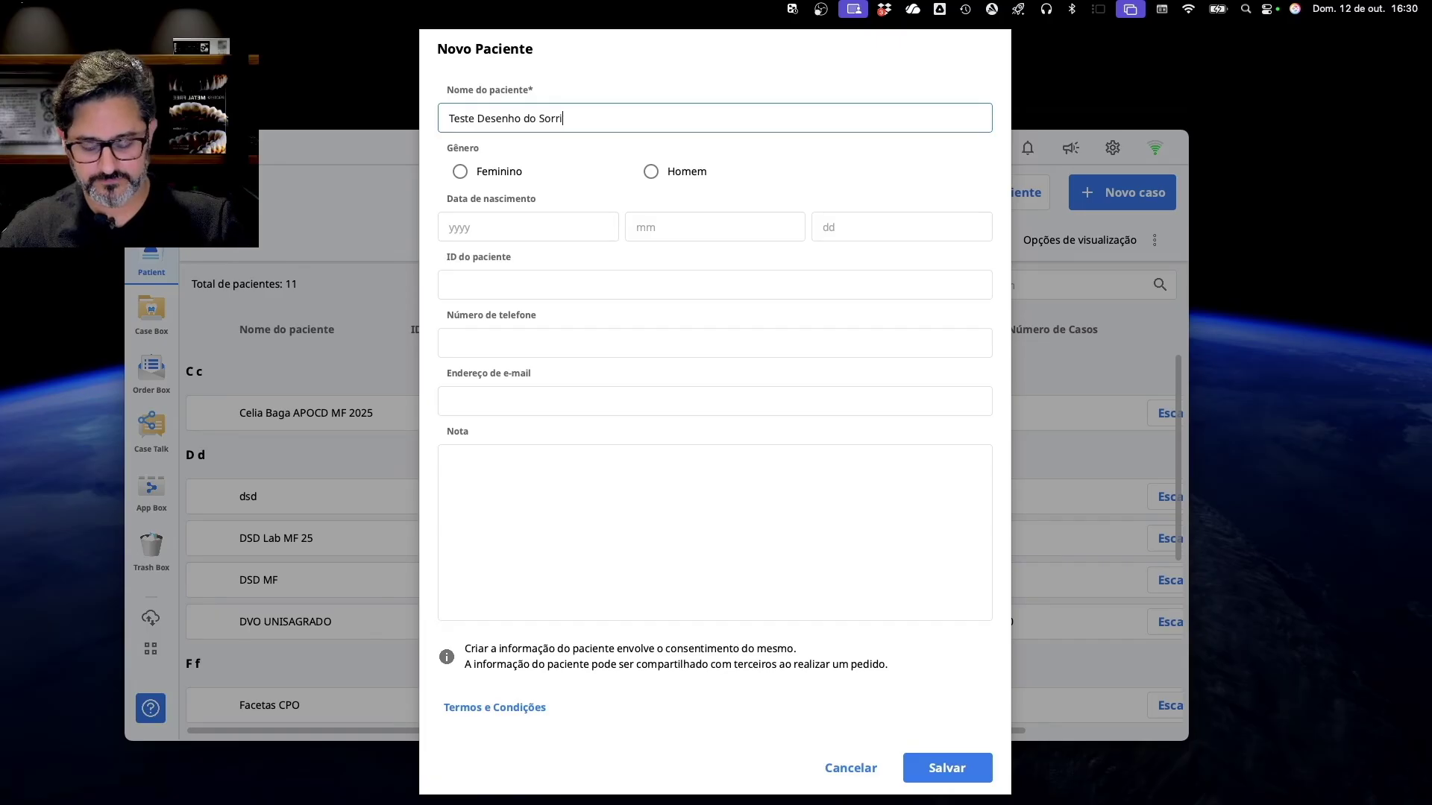
type("so Y")
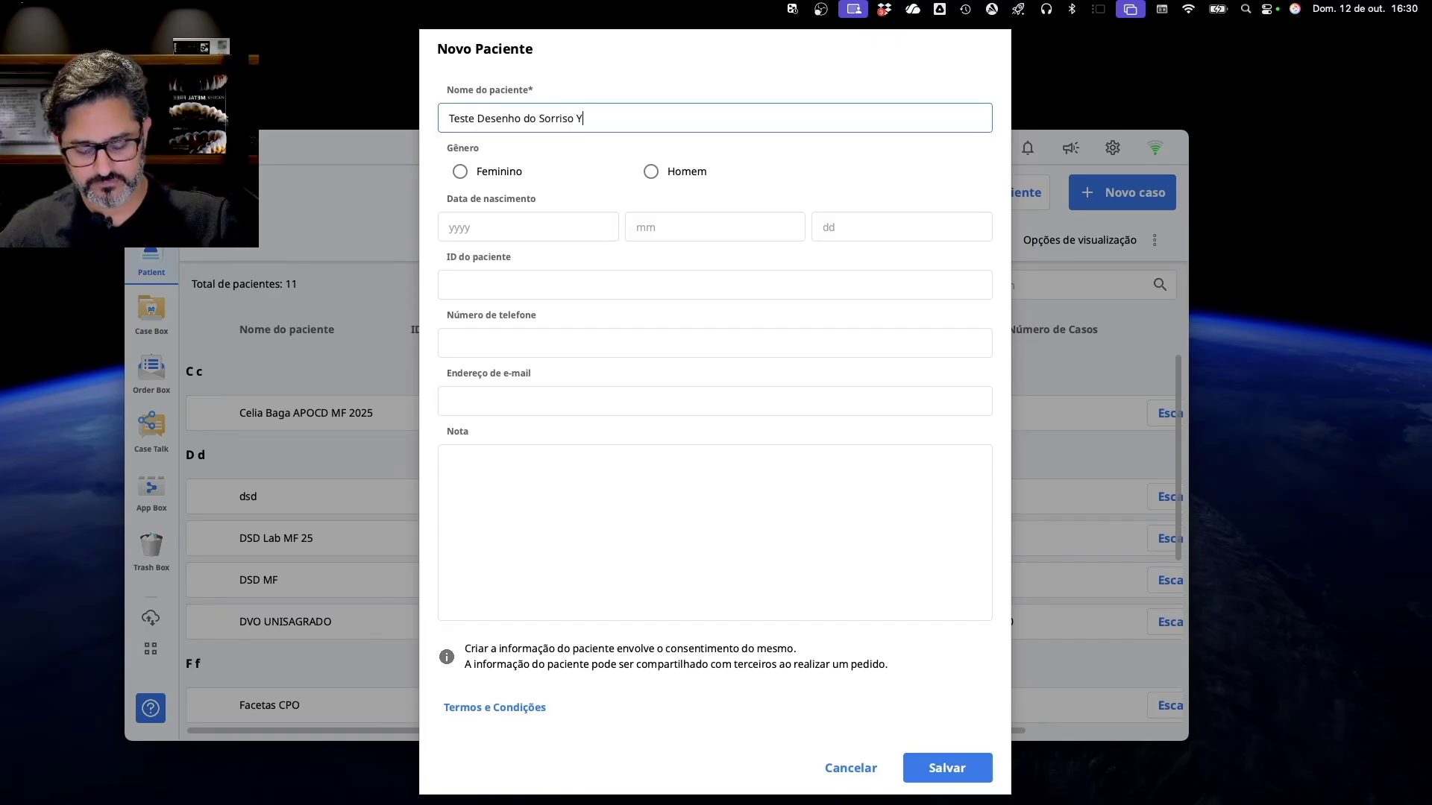
type("outube")
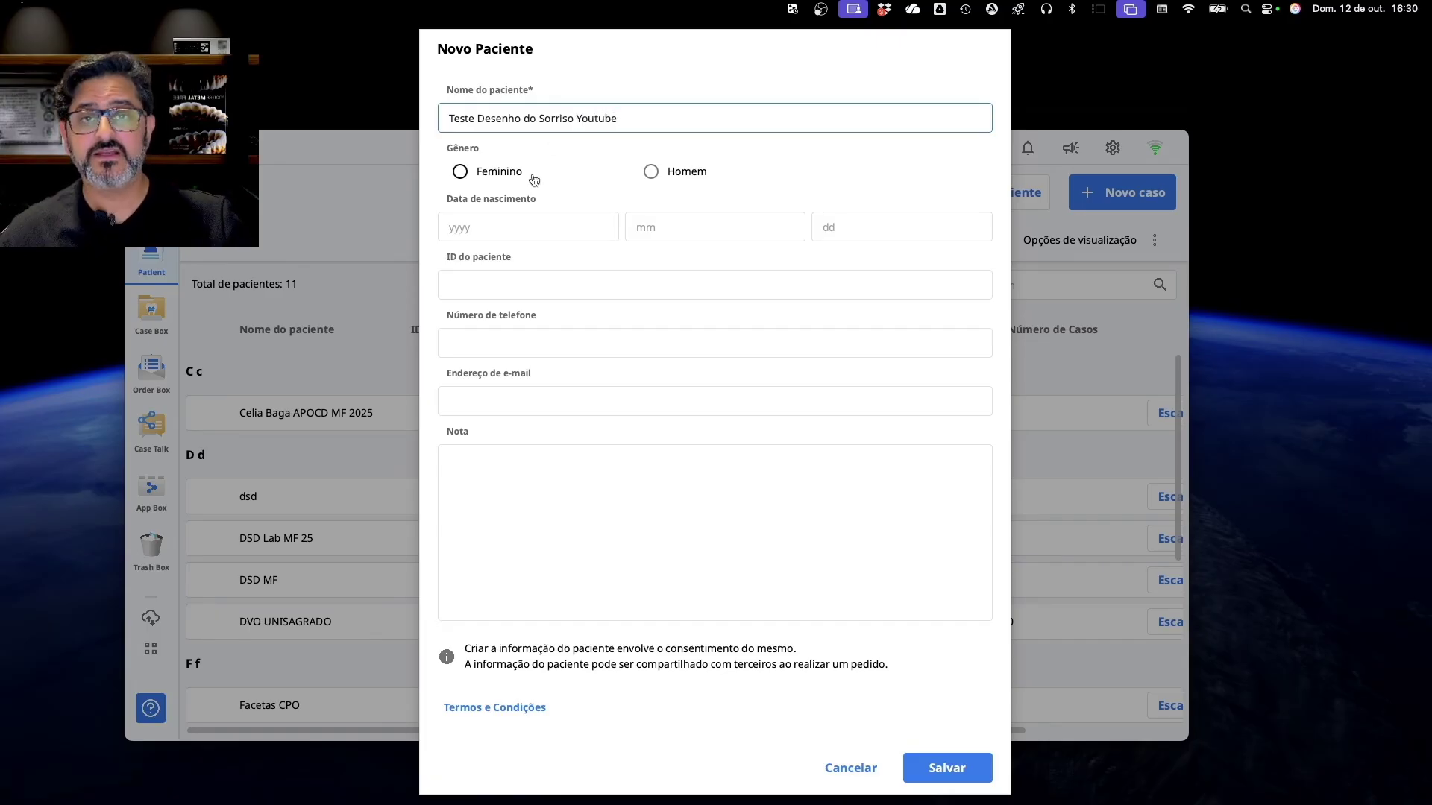
left_click(460, 171)
left_click(859, 468)
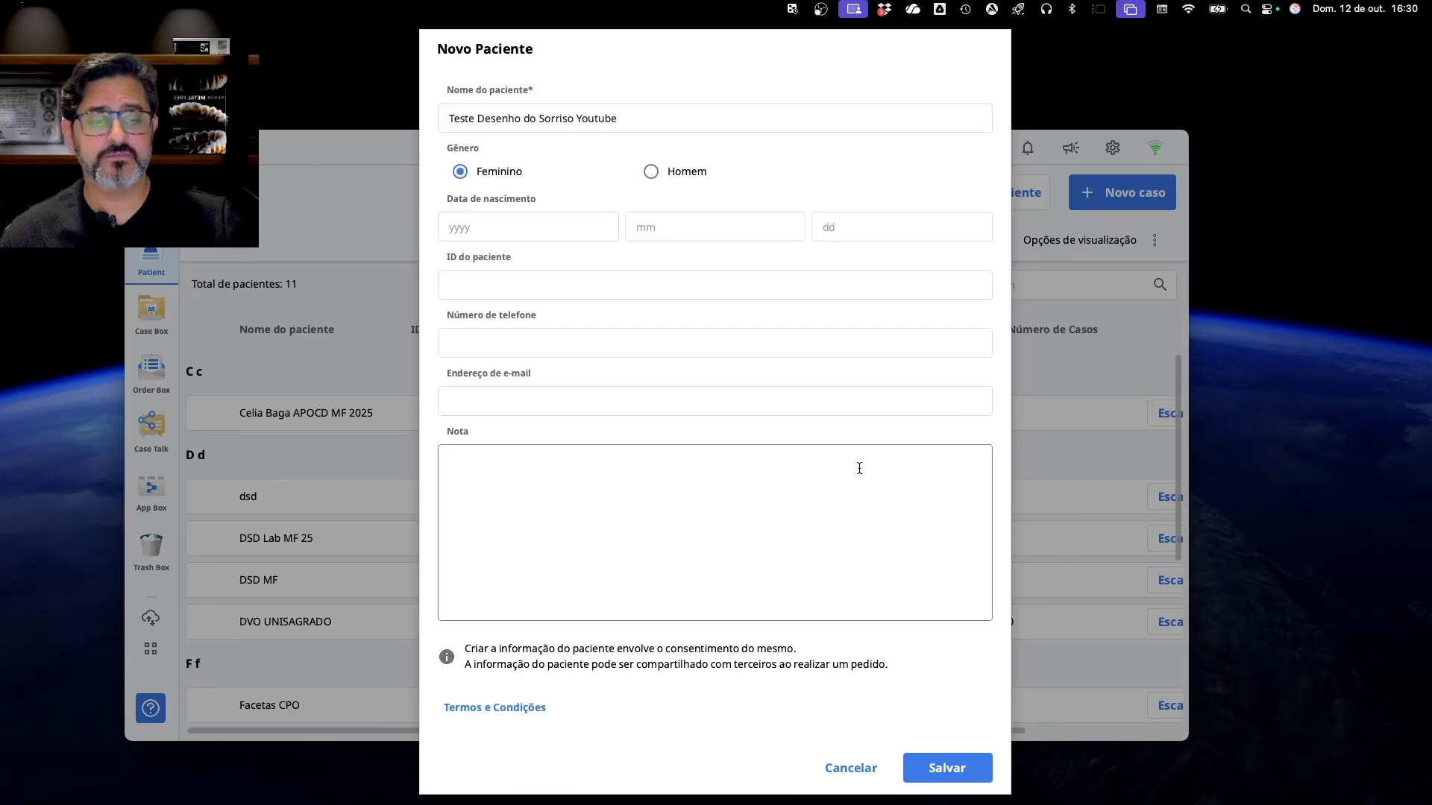
left_click(936, 770)
Register a new case with the suggested name for patient "Teste Desenho do Sorriso Youtube", without starting a scan, and open the case
scroll(361, 597, "down", 10)
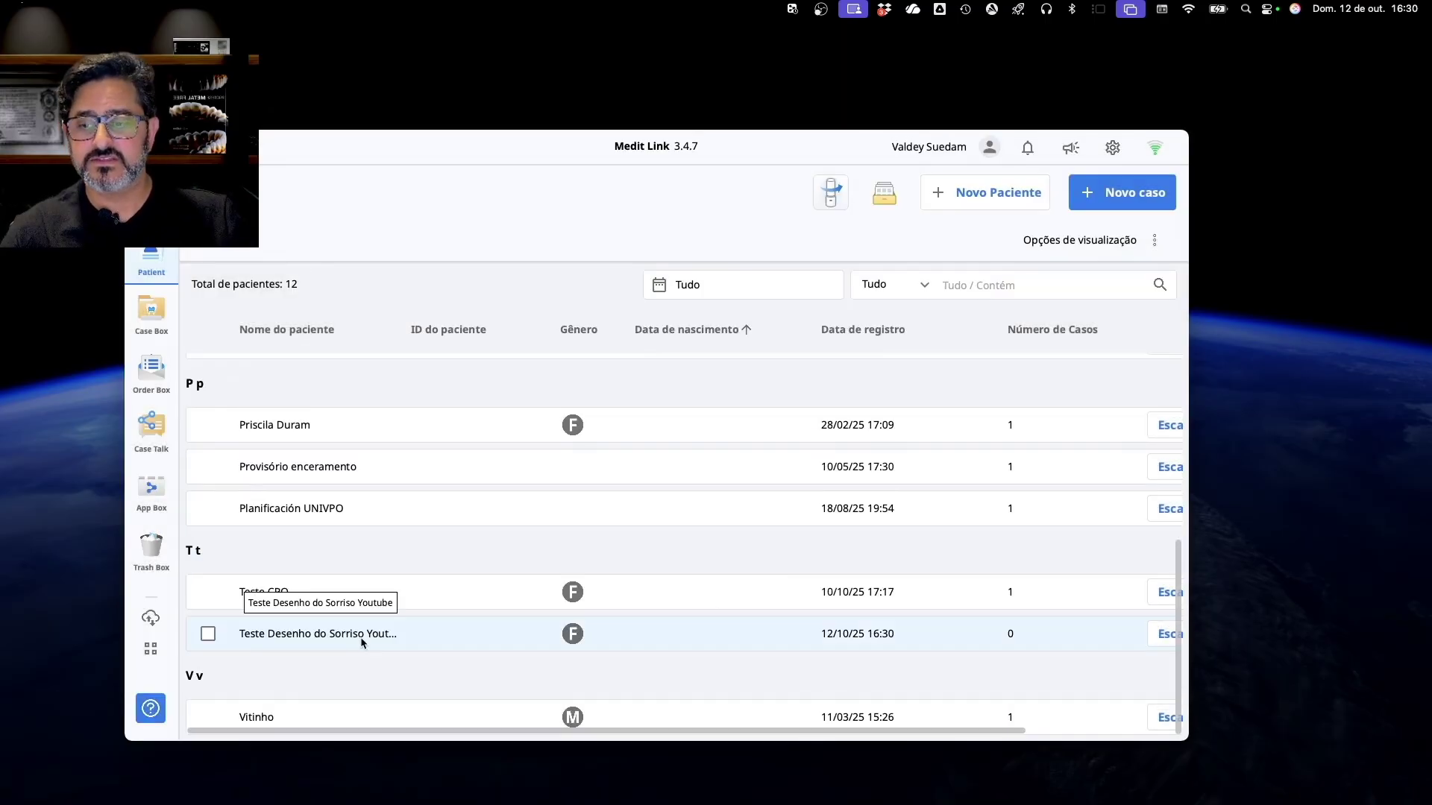
double_click(296, 636)
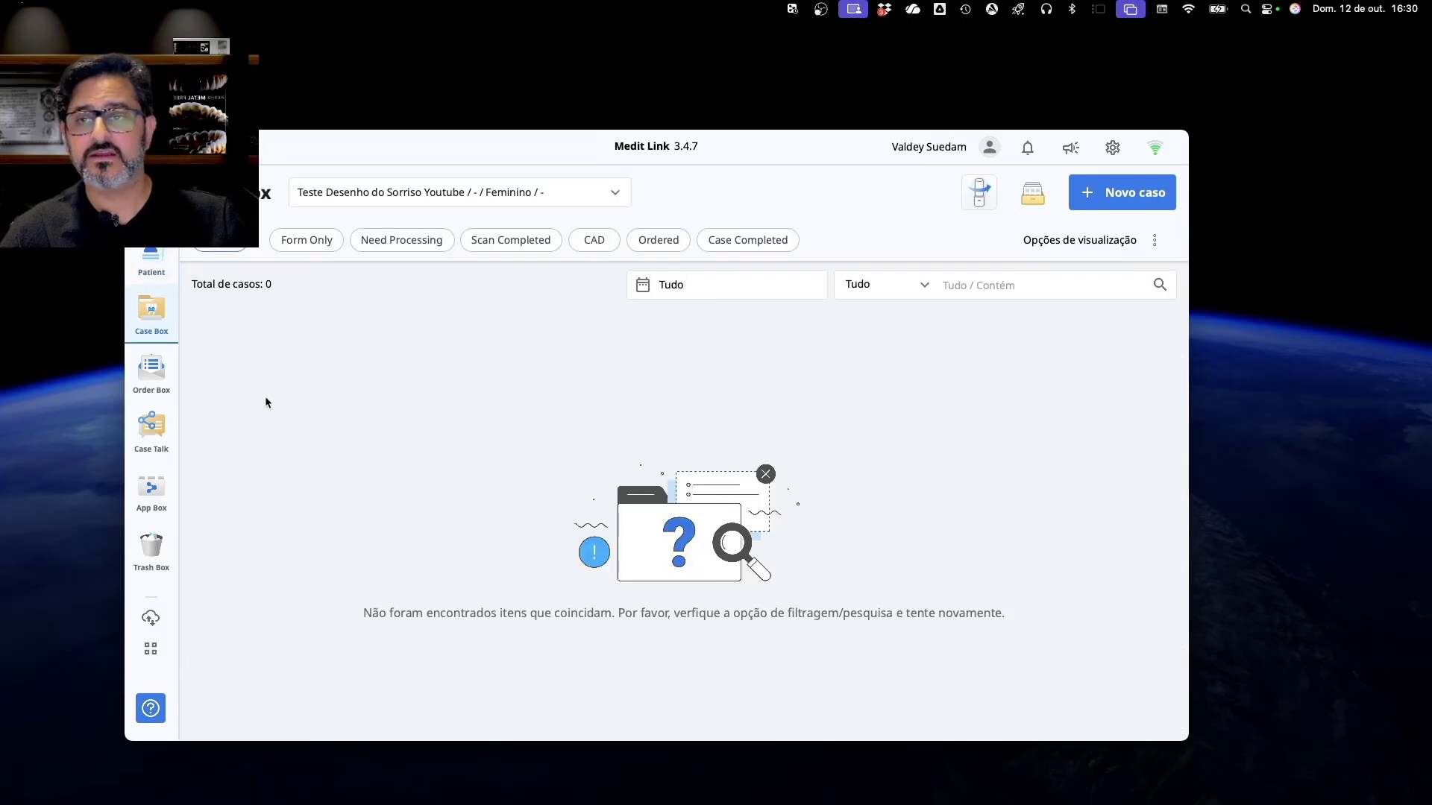
left_click(1113, 196)
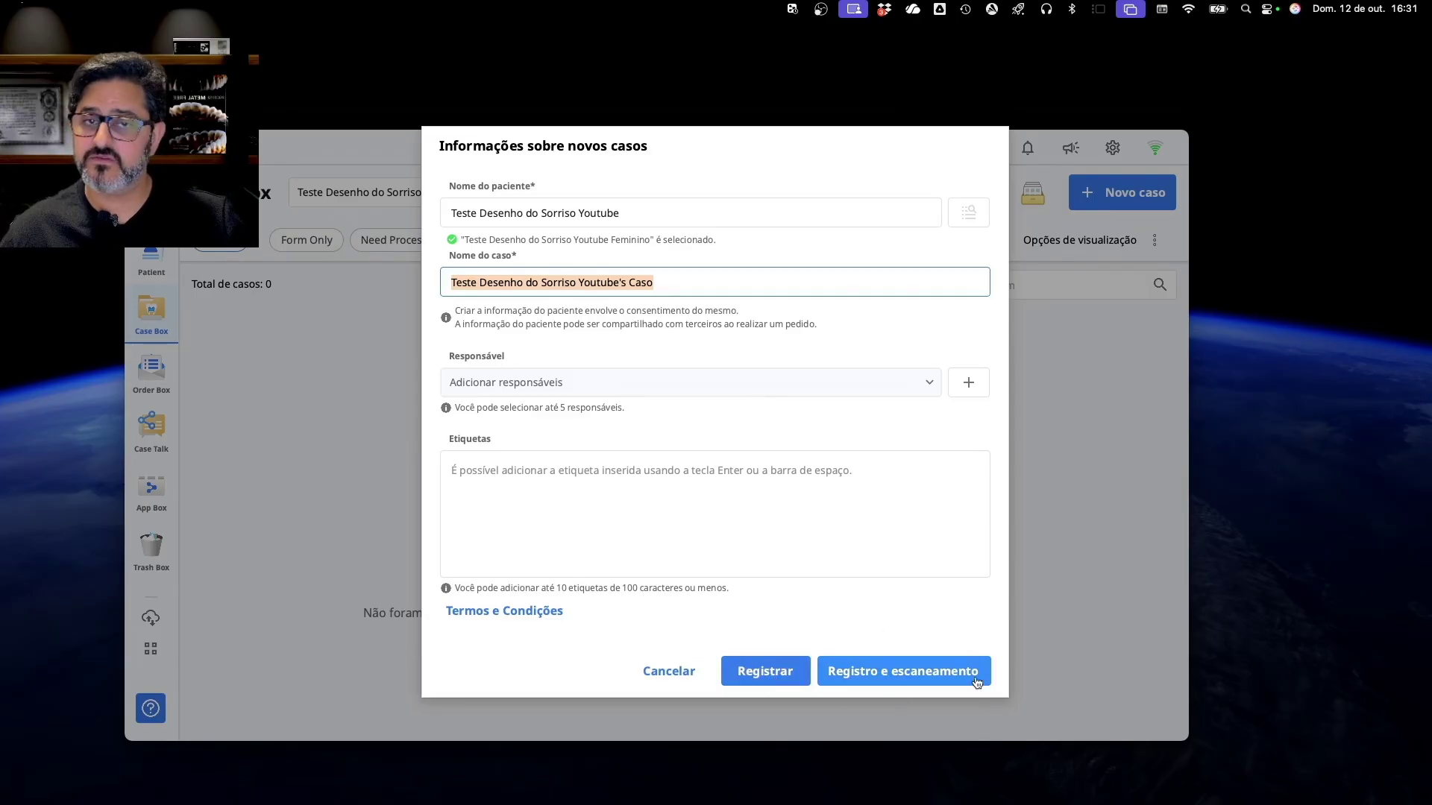
left_click(757, 676)
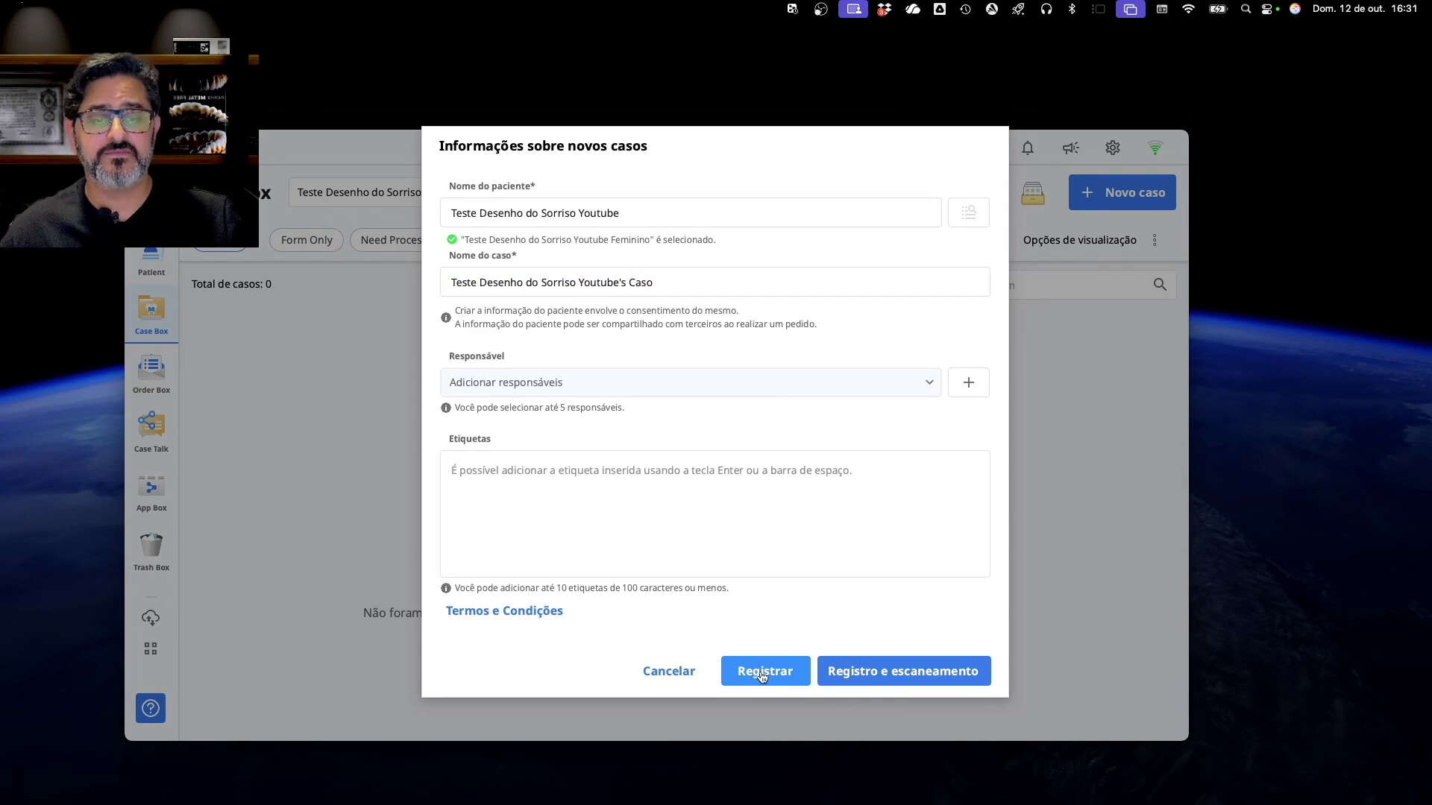
left_click(764, 675)
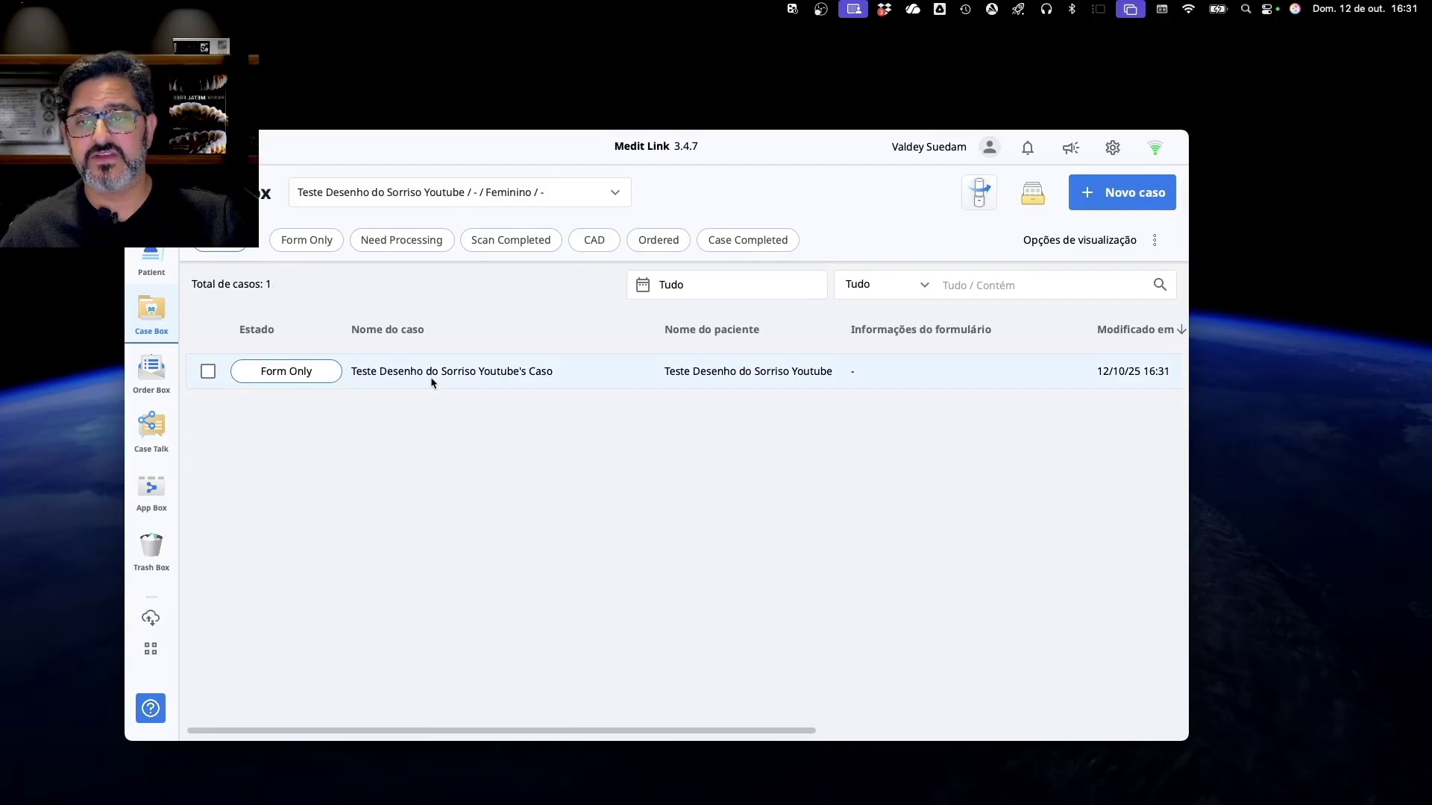
double_click(419, 370)
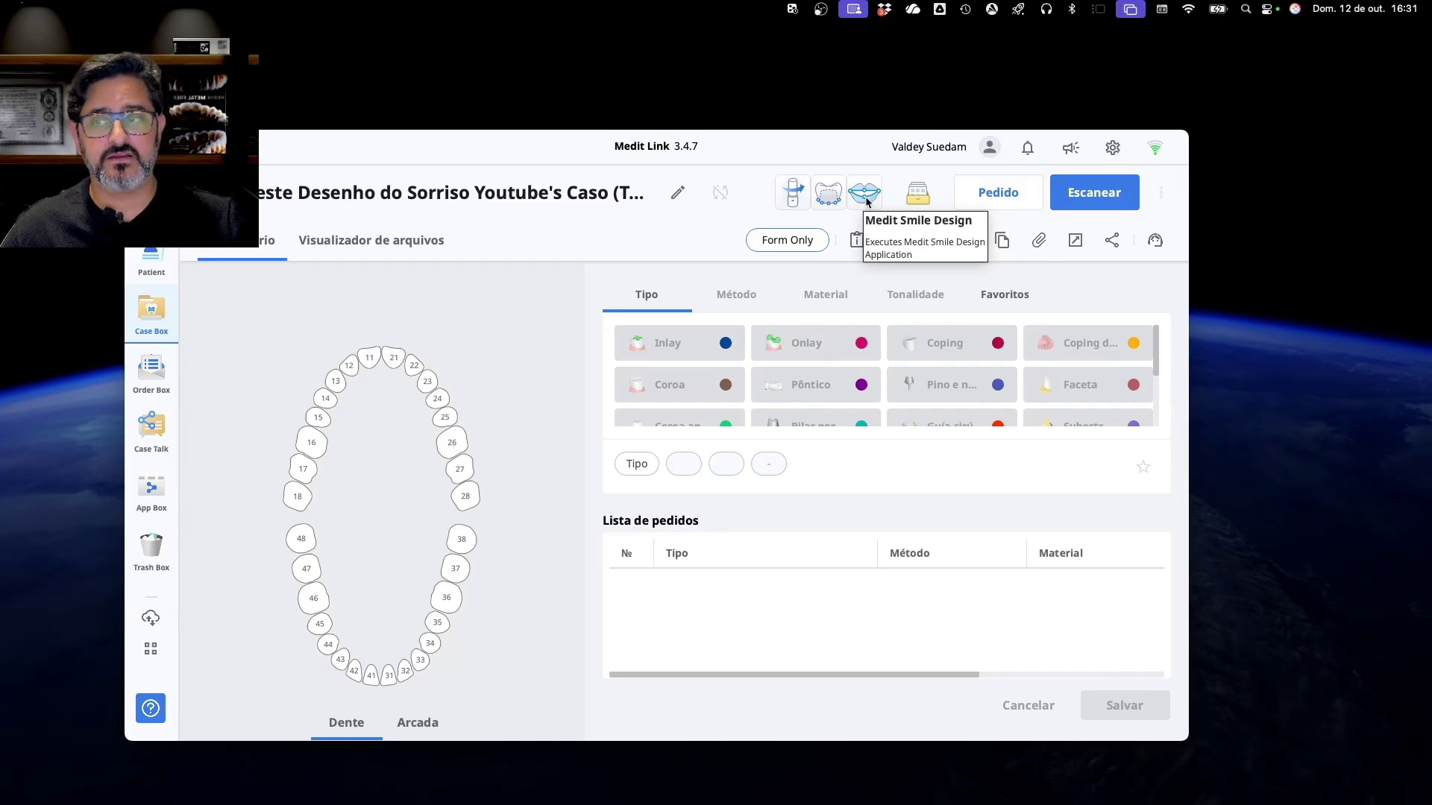
Check the installation status of Medit Smile Design in the App Box, under Diagnóstico/Consulta
left_click(157, 490)
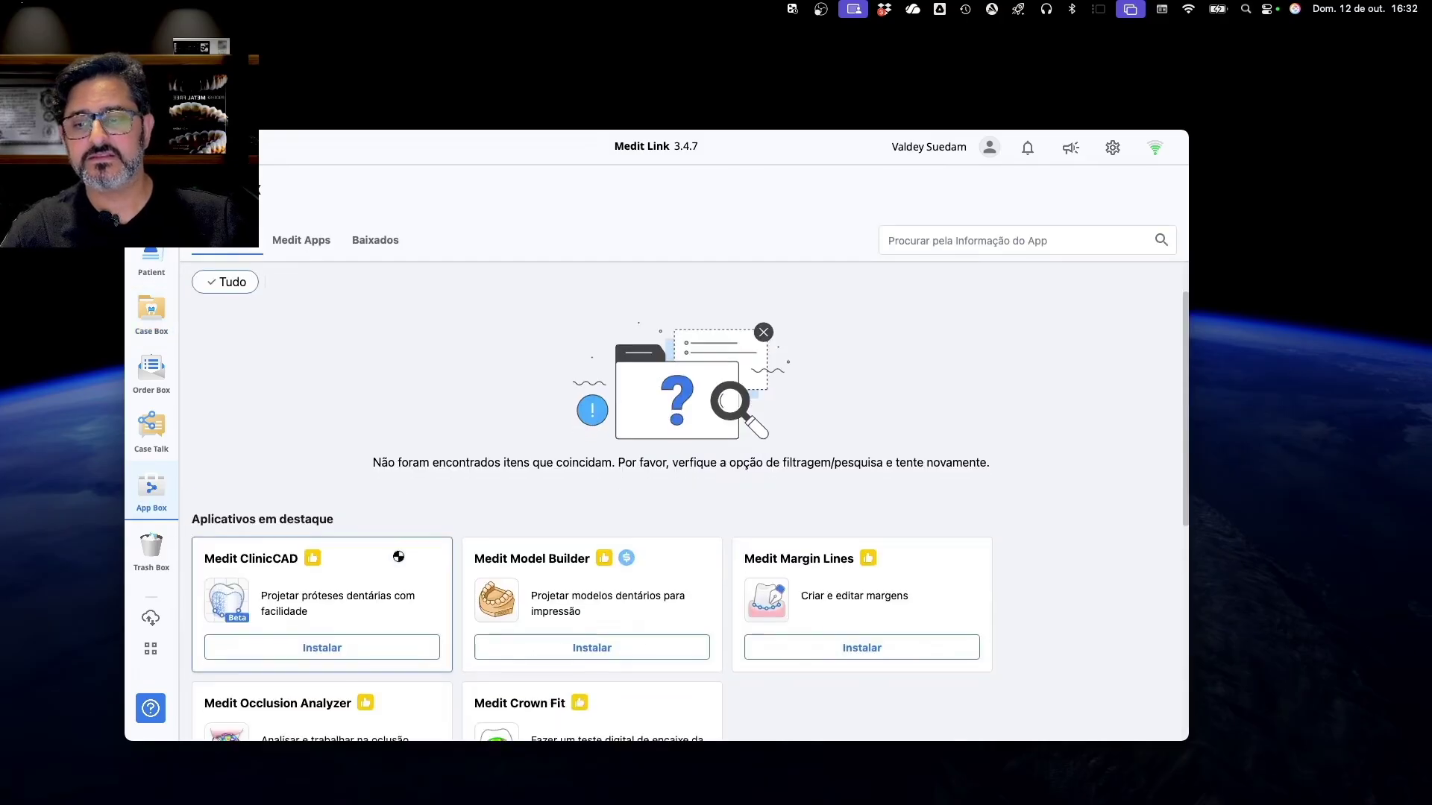
scroll(399, 557, "down", 5)
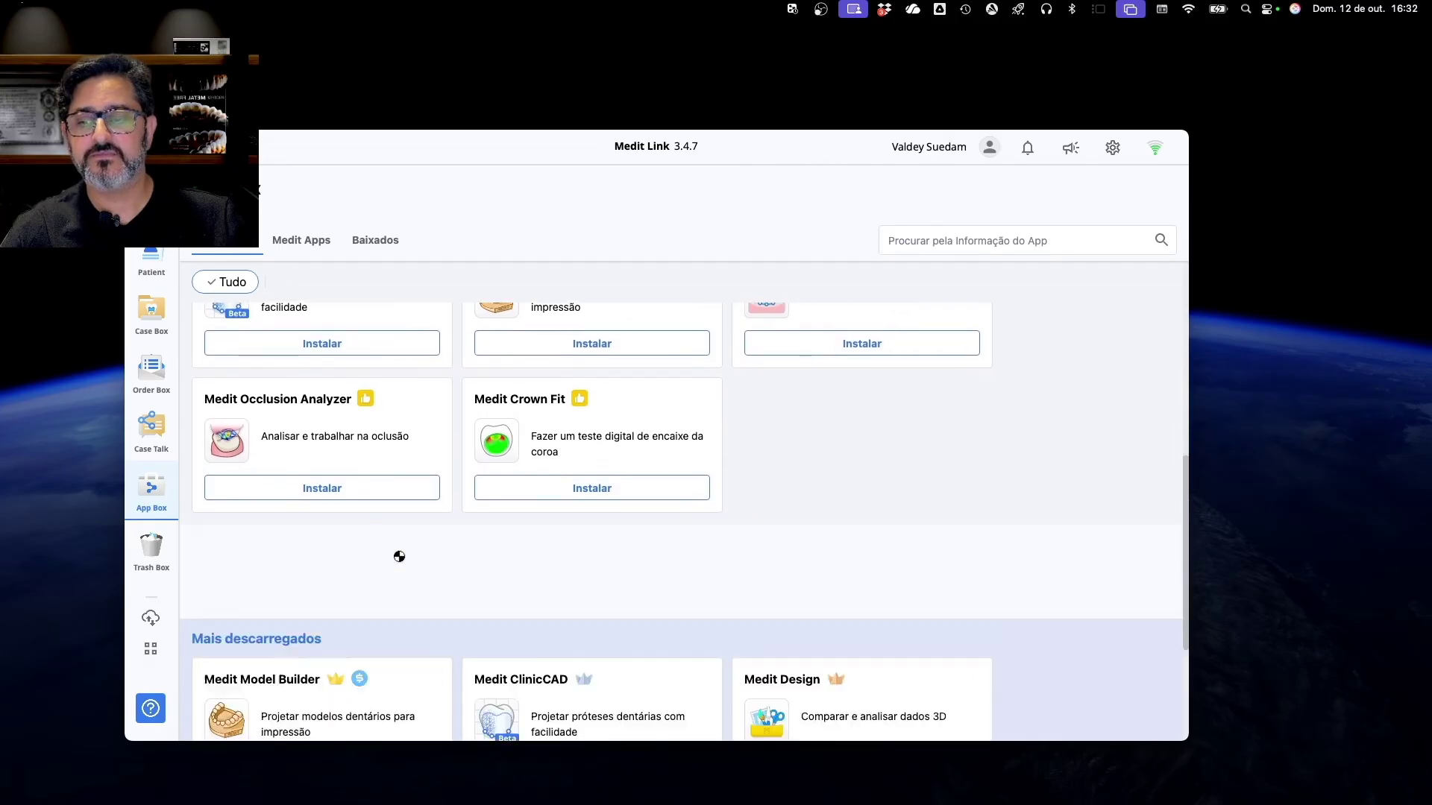
scroll(400, 549, "down", 2)
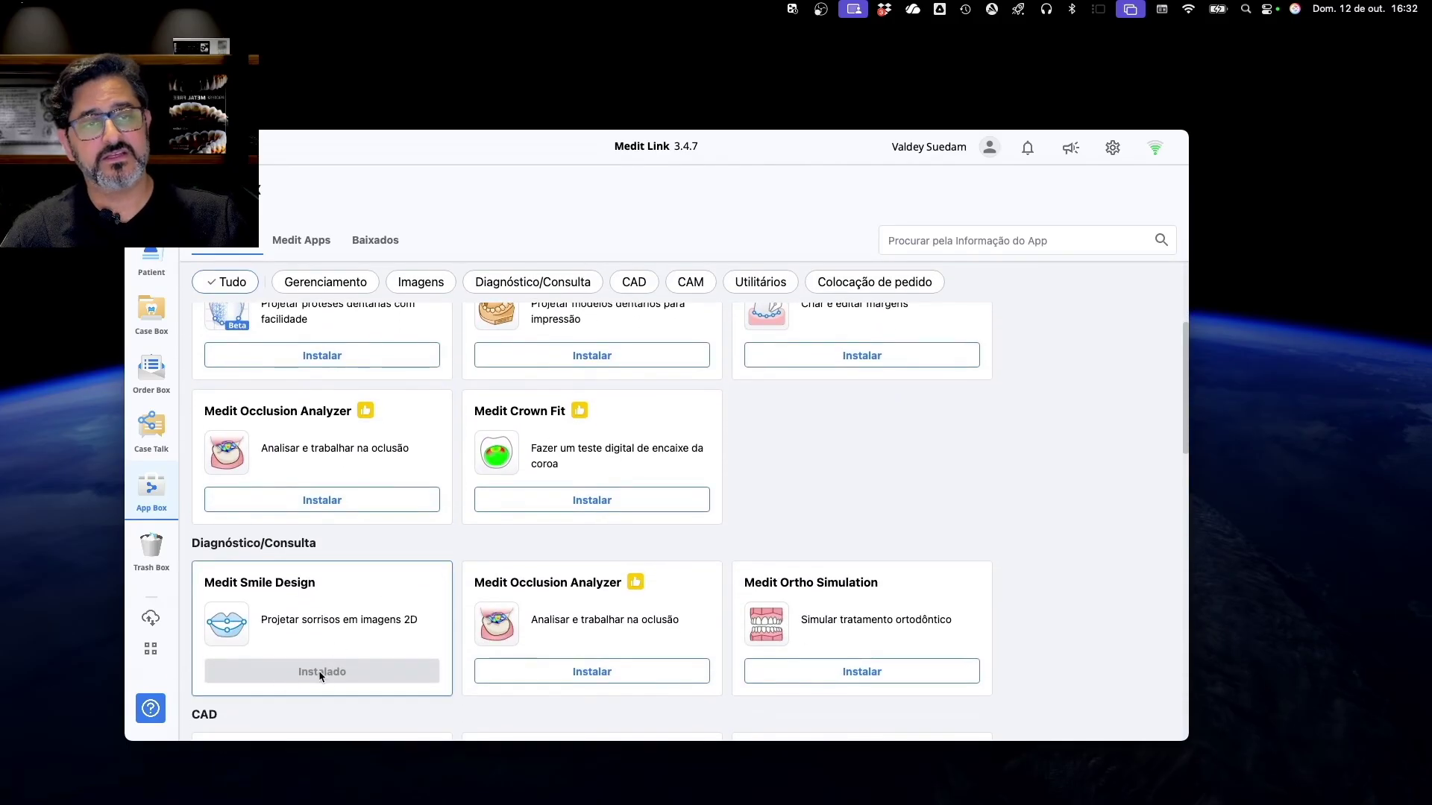
scroll(332, 581, "up", 5)
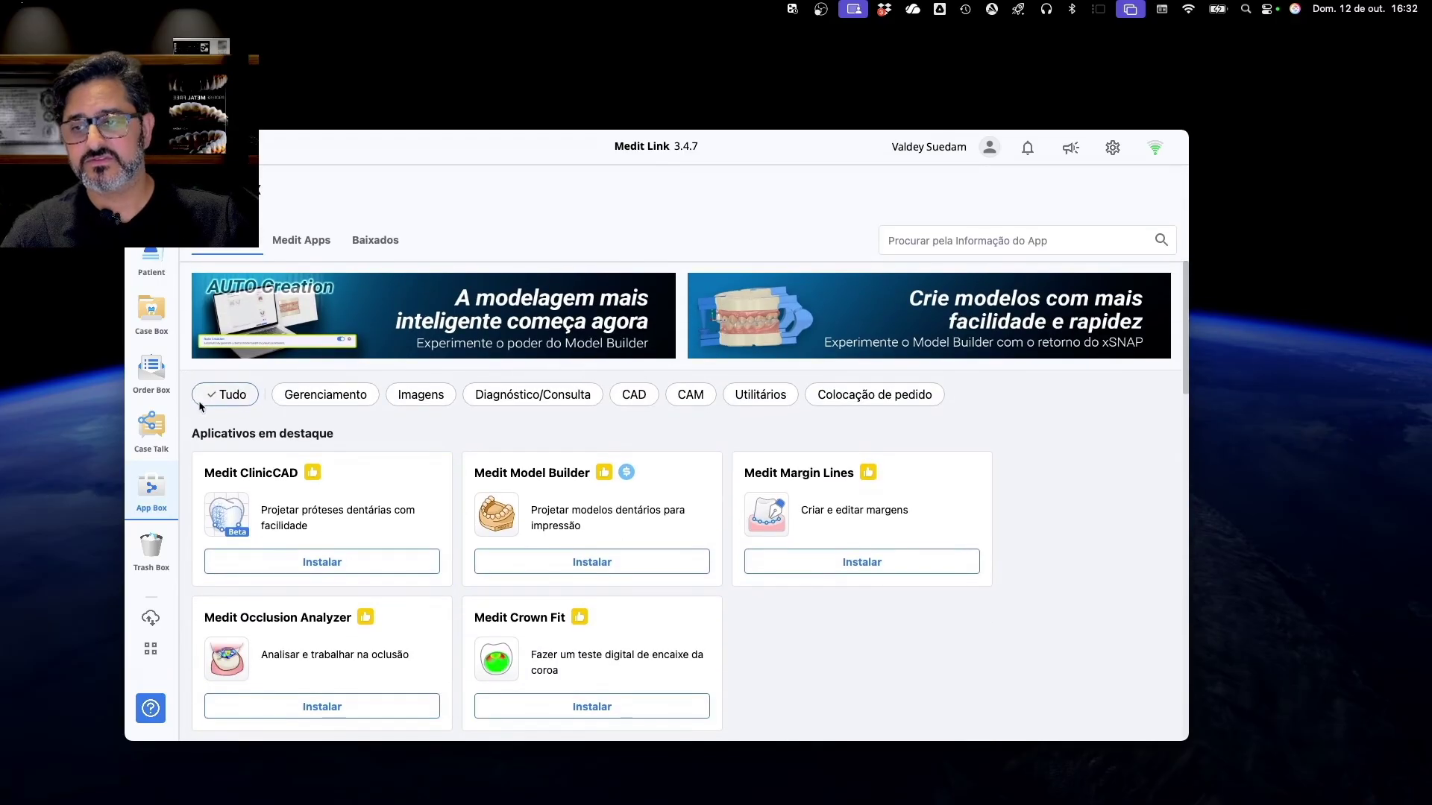
Reopen the case of patient "Teste Desenho do Sorriso Youtube" and launch Medit Smile Design from it
left_click(152, 264)
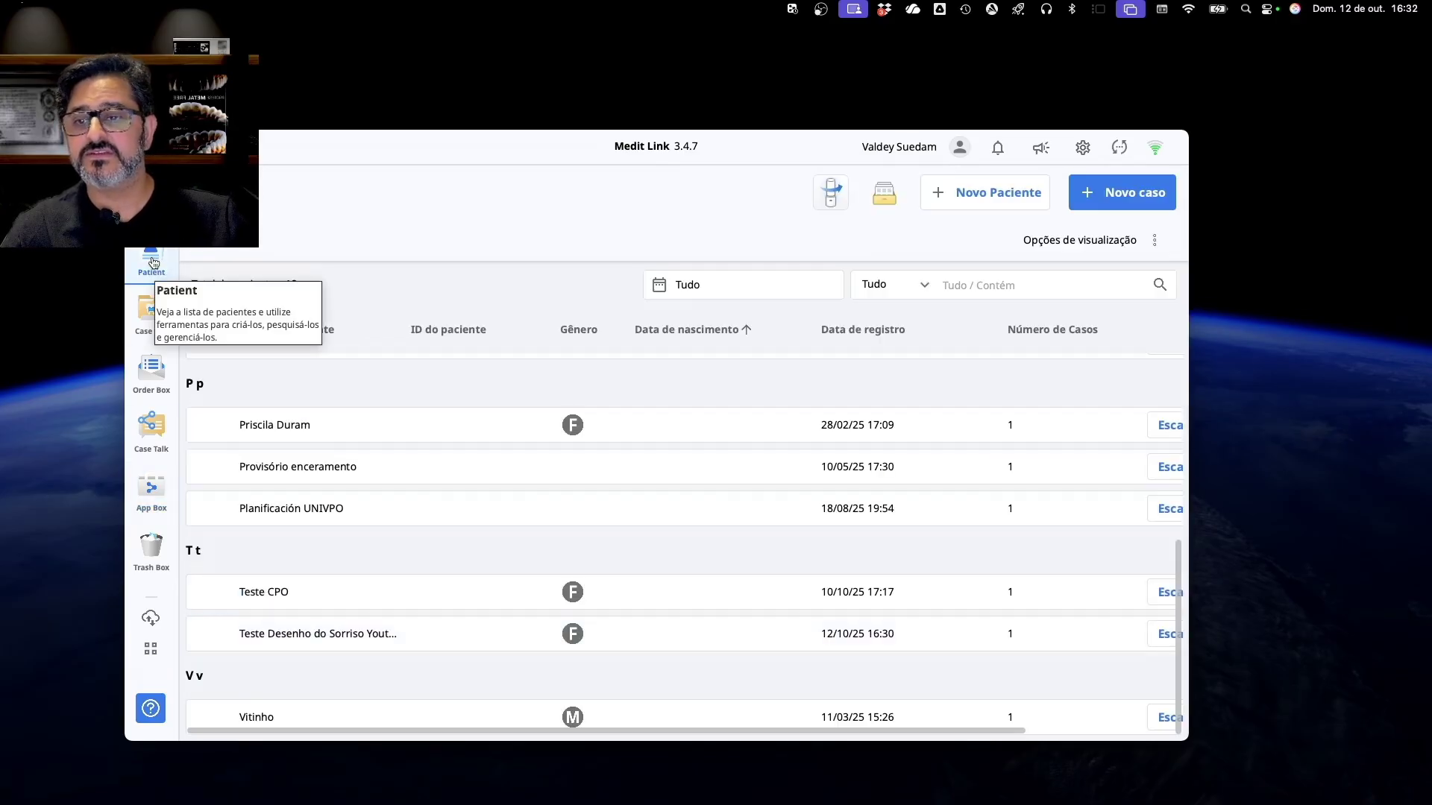
scroll(425, 656, "right", 1)
double_click(334, 633)
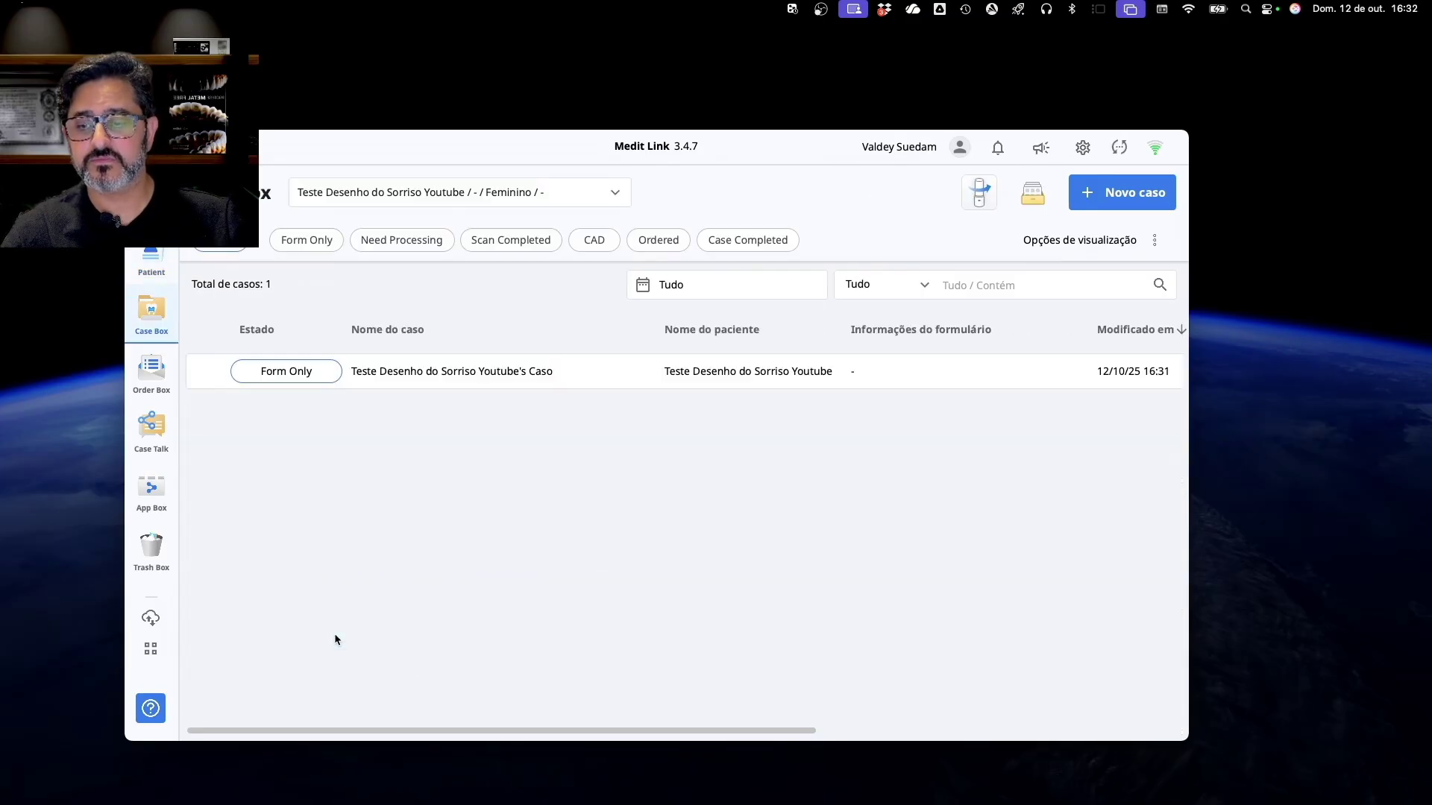
double_click(439, 373)
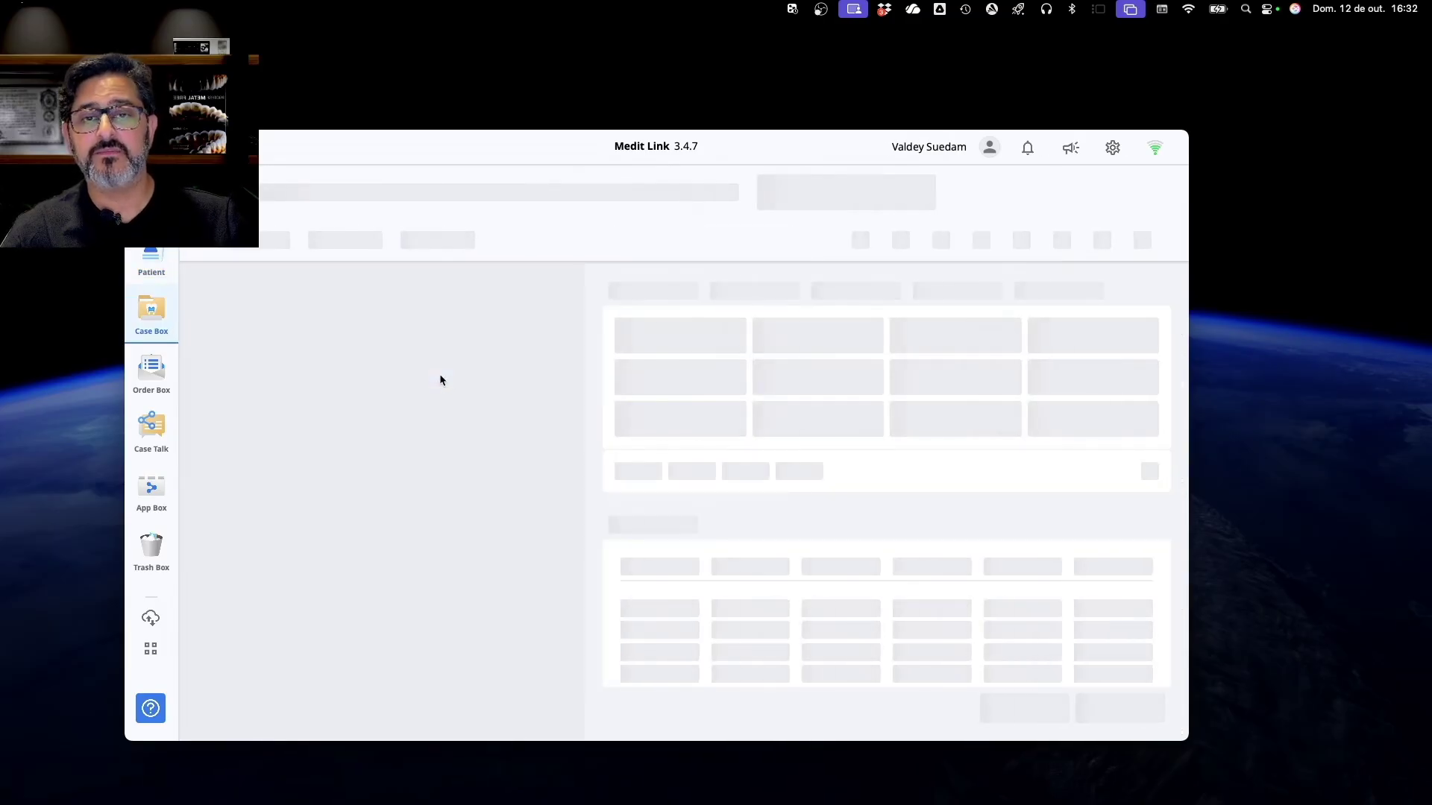
left_click(864, 197)
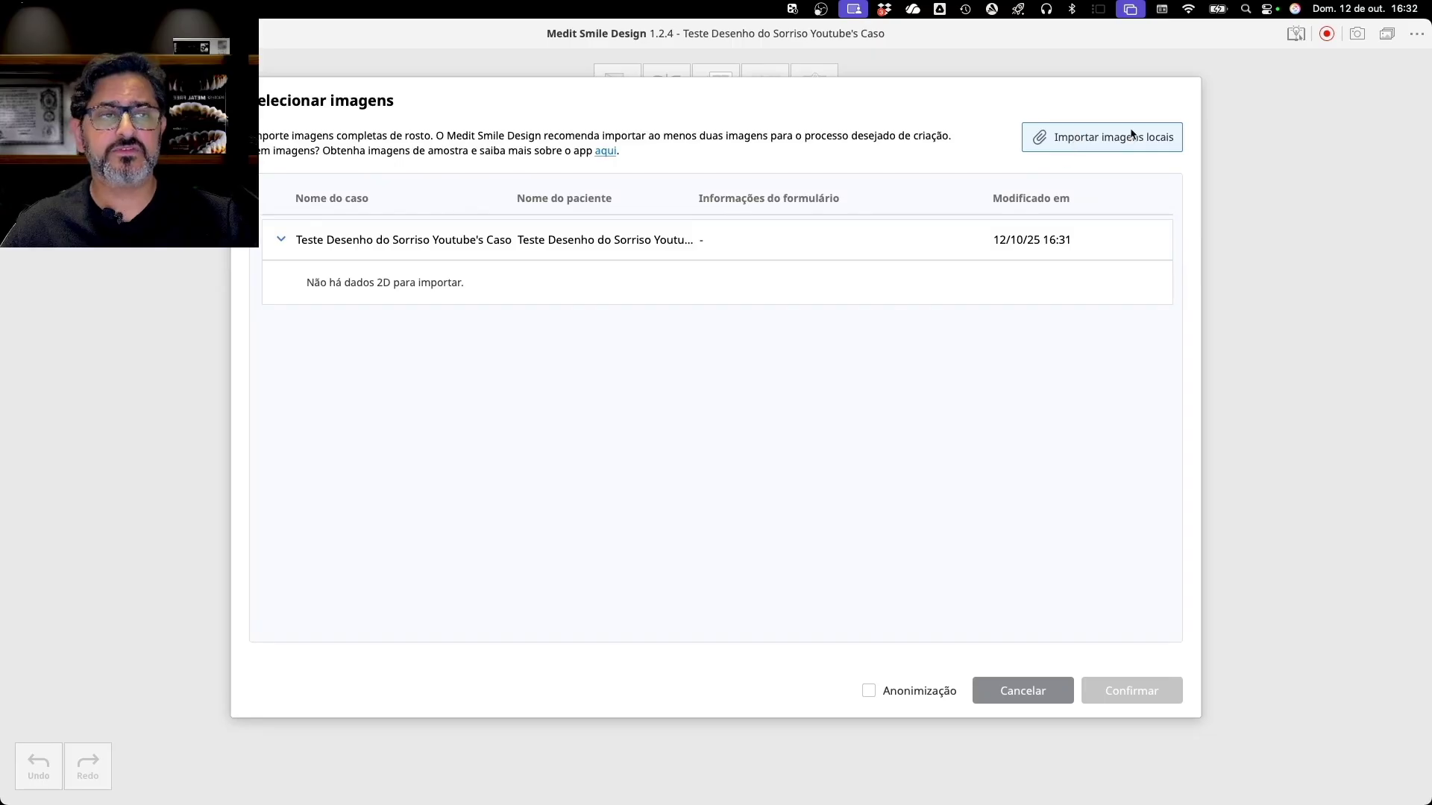
Preview the two photos in the fotos folder and import Sorriso.jpg as a local image for the case
left_click(1078, 141)
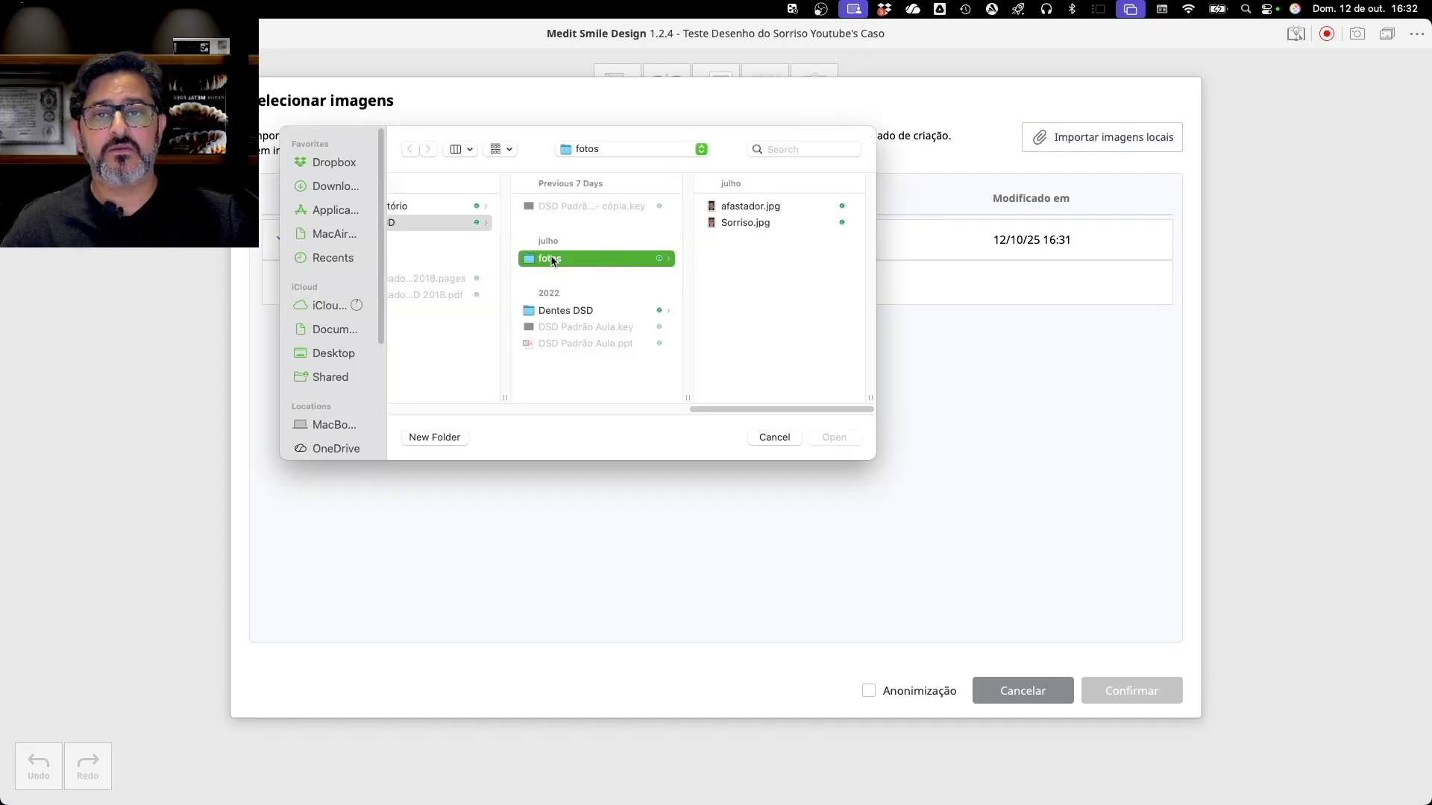
left_click(723, 208)
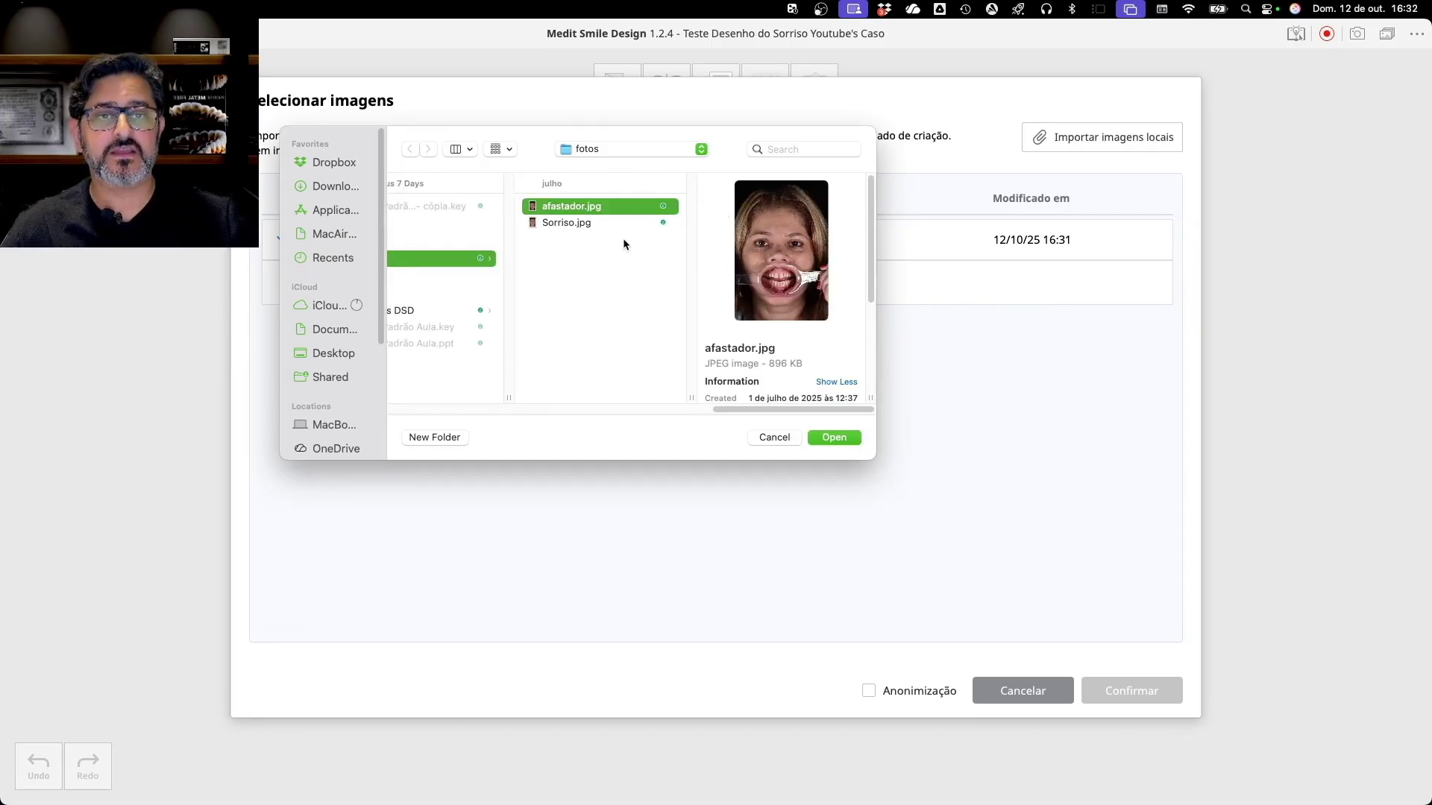
key("space")
key("space")
left_click(566, 222)
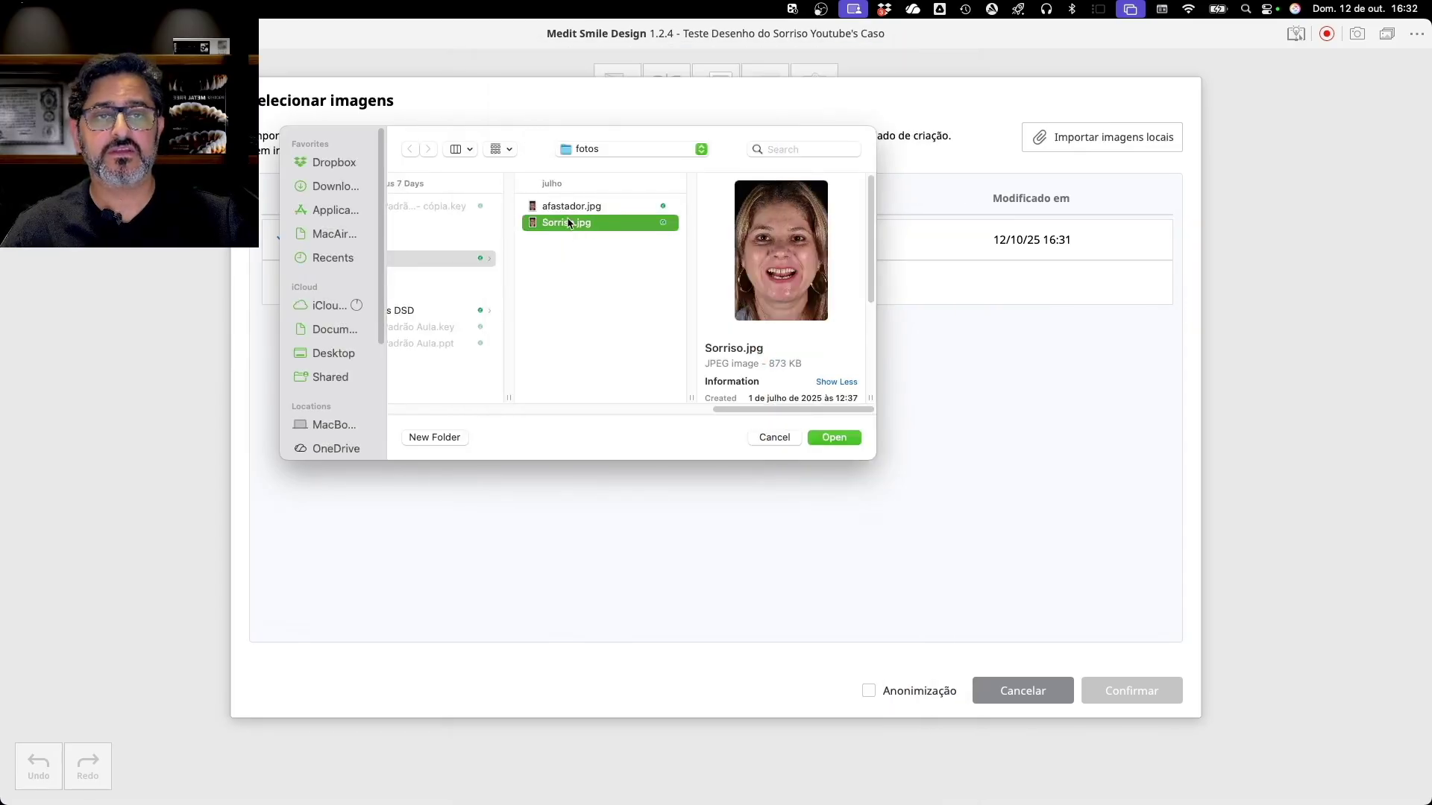
key("space")
key("space")
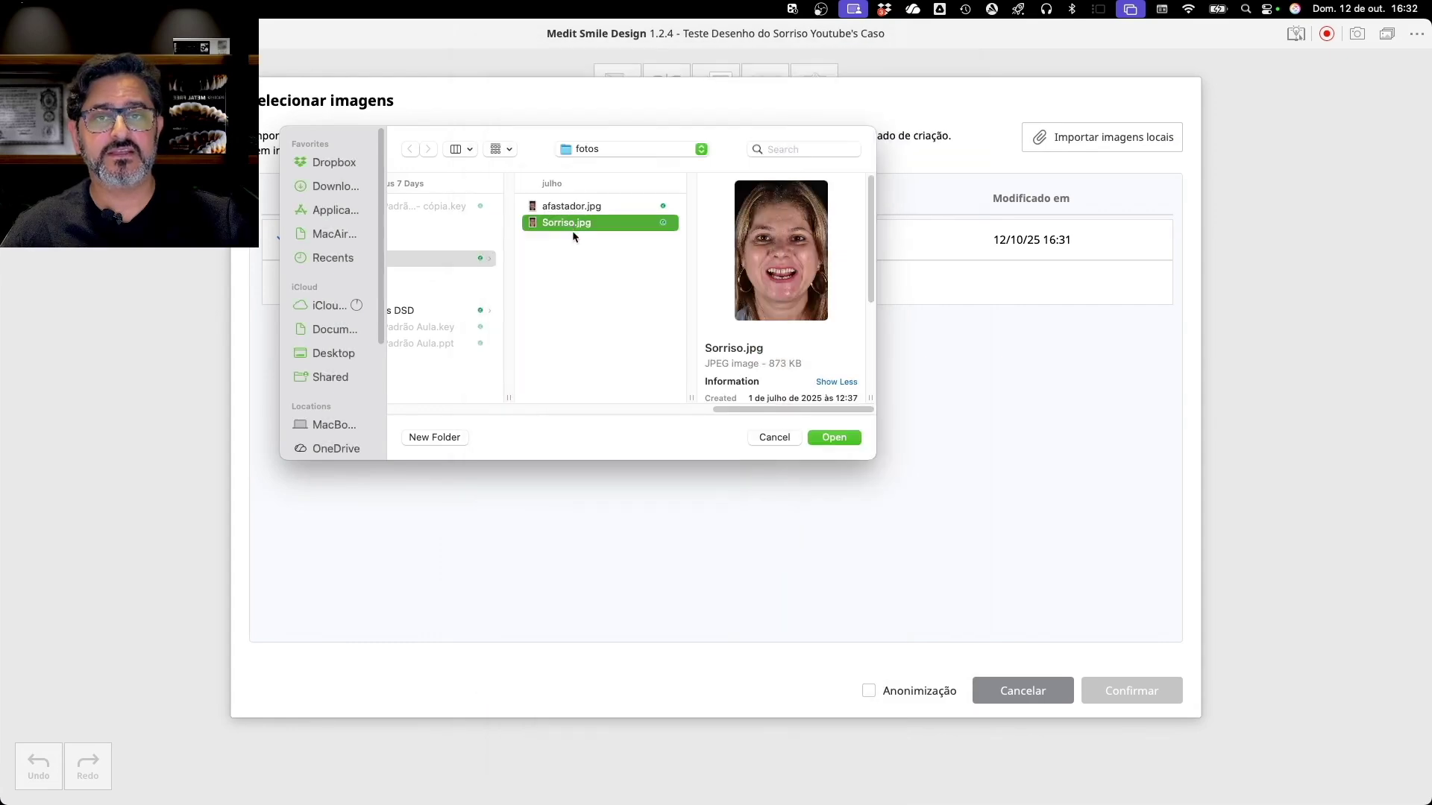
left_click(833, 438)
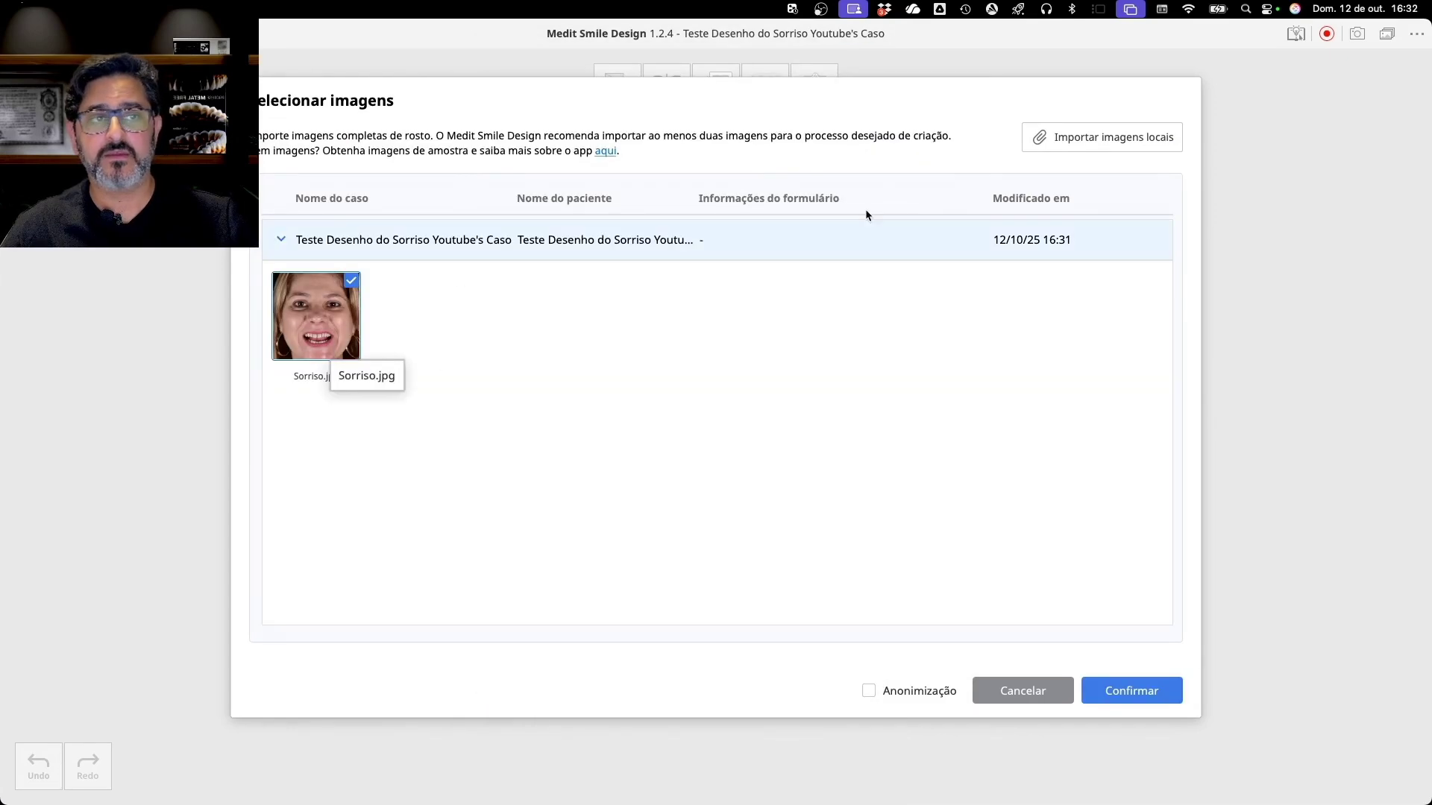
Import afastador.jpg as a second local image and confirm it together with Sorriso.jpg as the design photos
left_click(1056, 143)
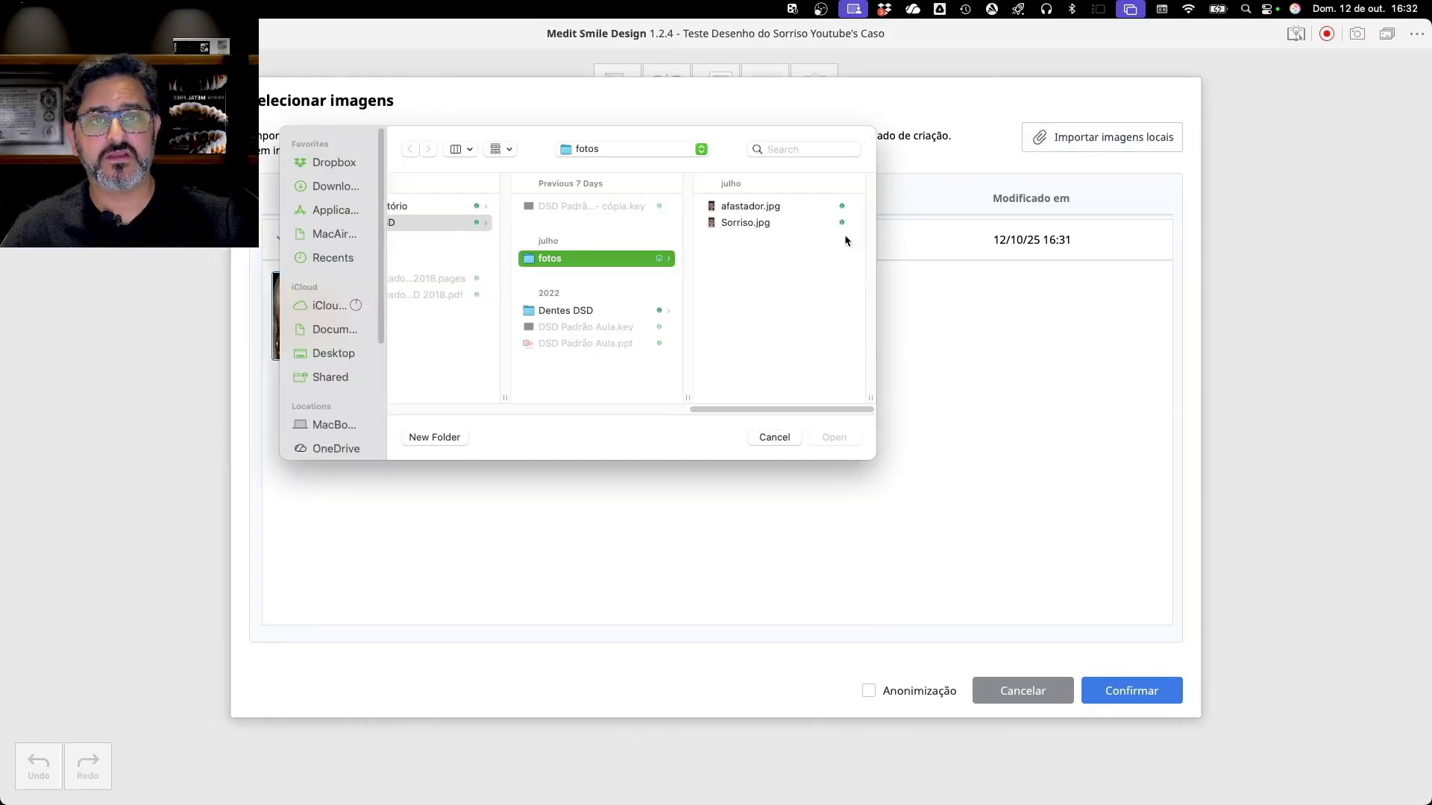
left_click(739, 209)
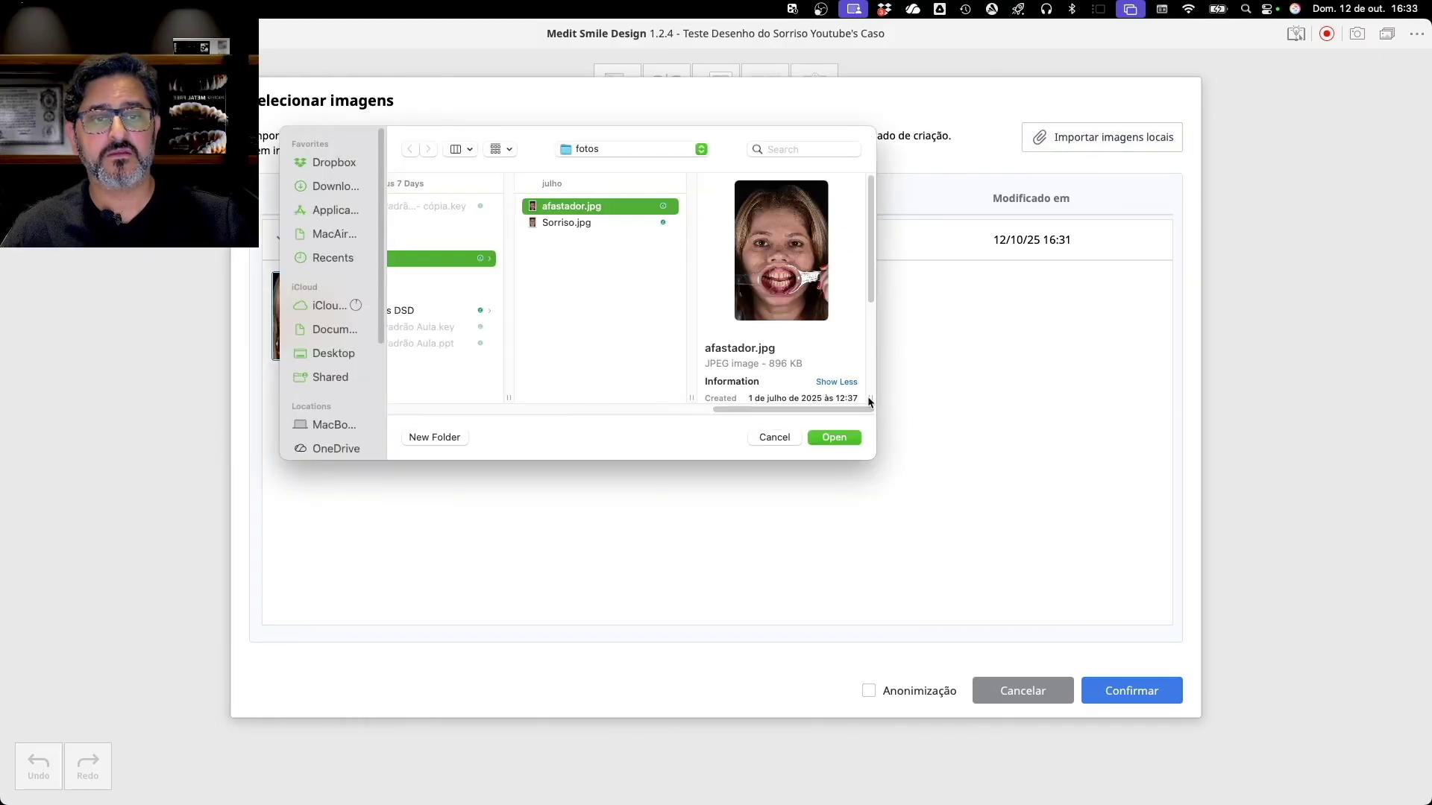
left_click(835, 439)
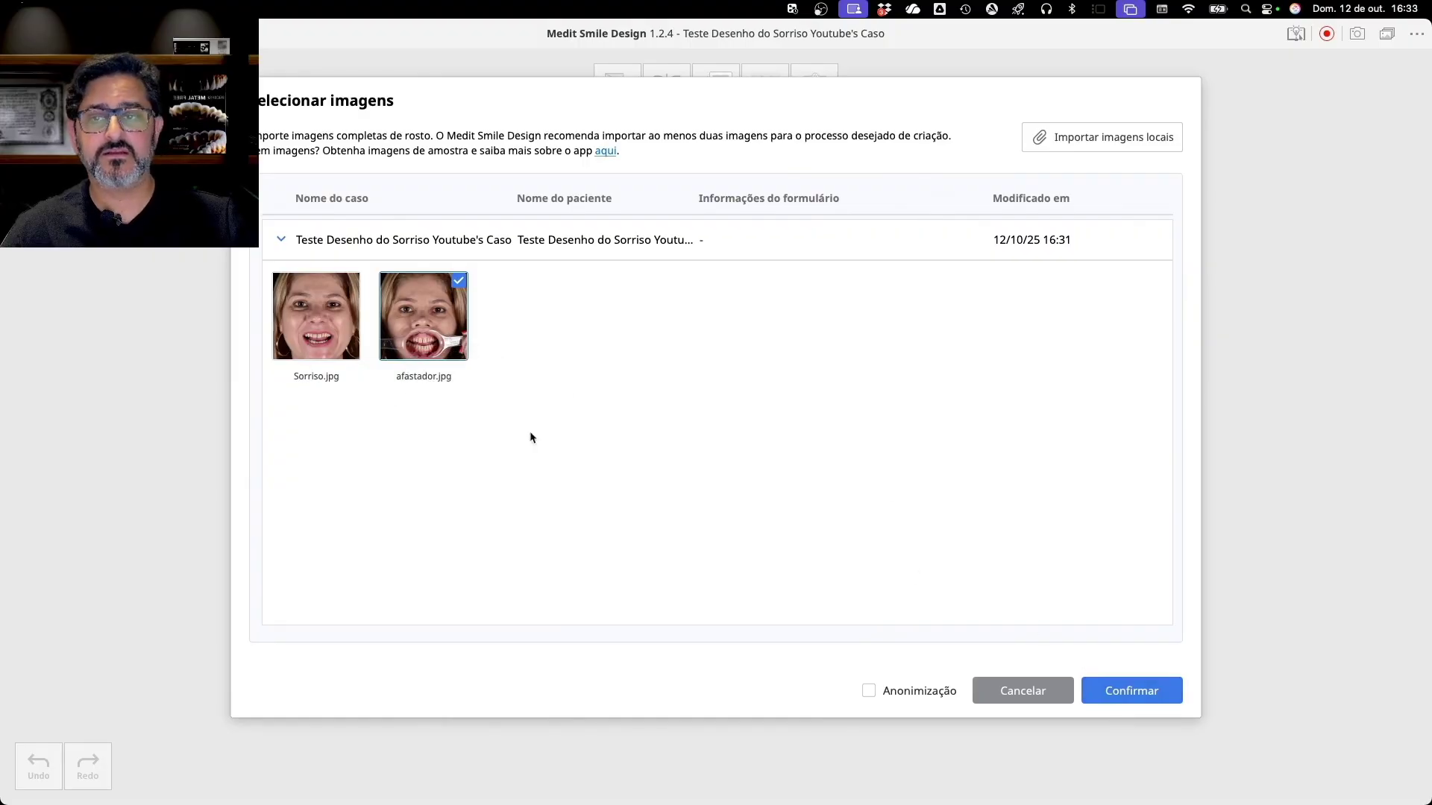
left_click(354, 287)
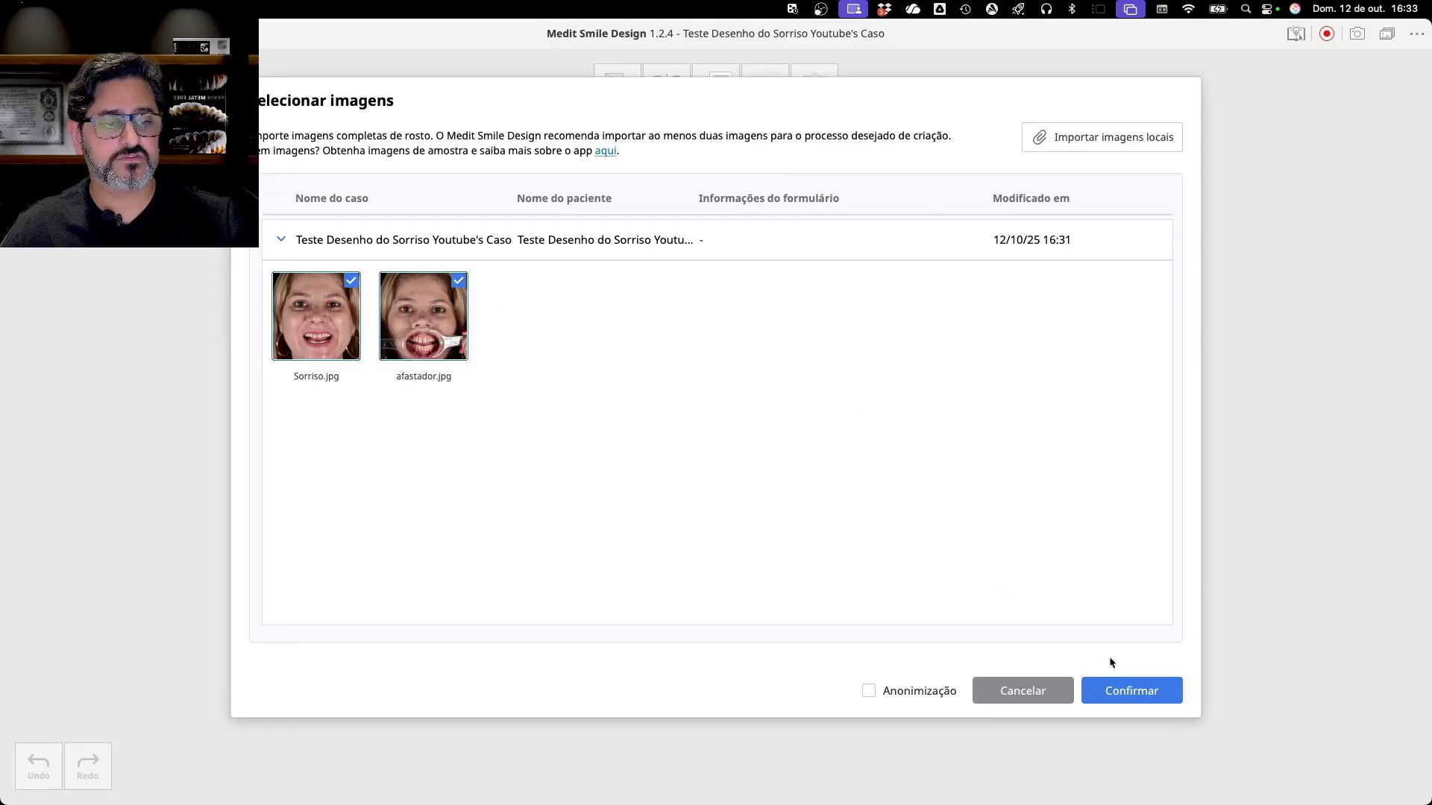
left_click(1130, 692)
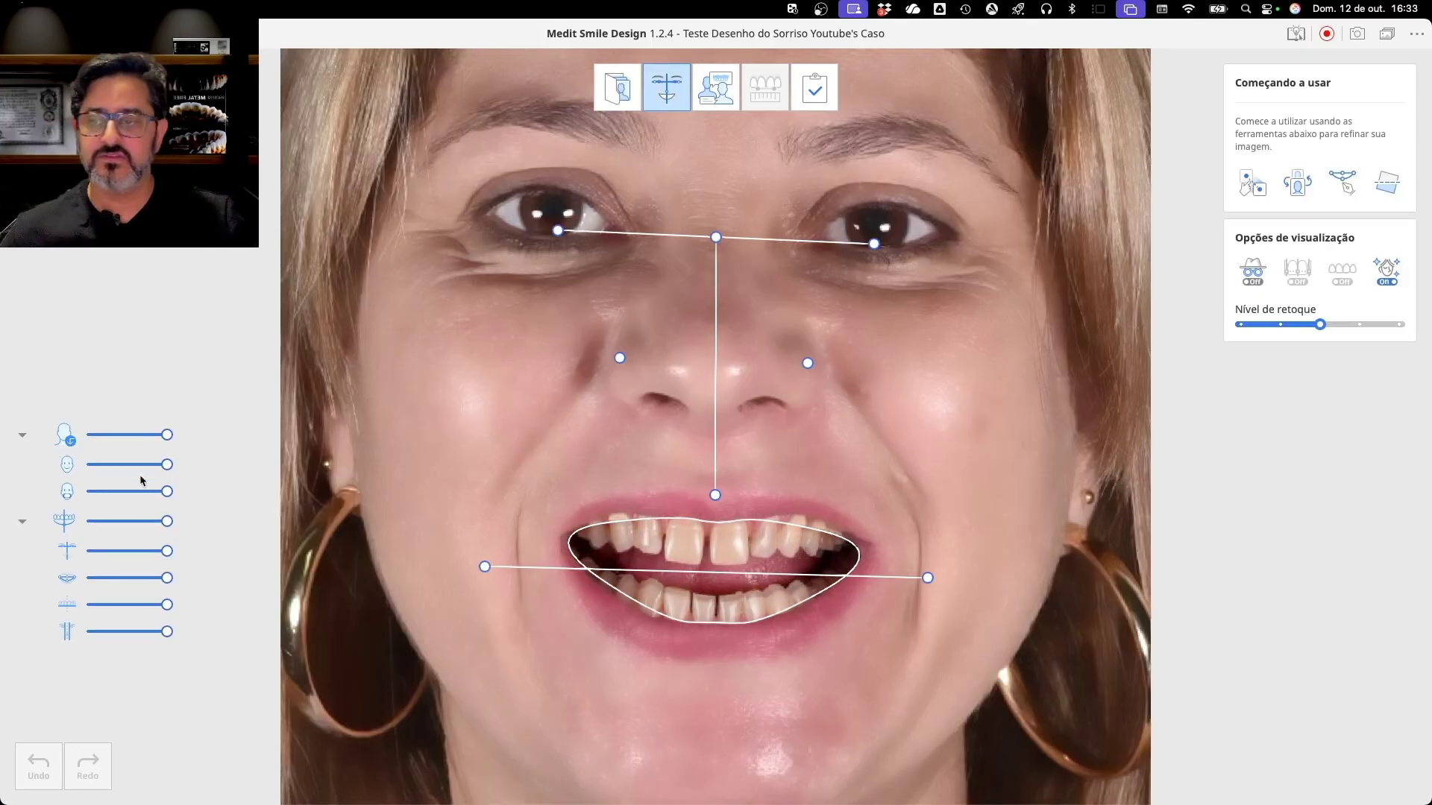
Fade the smile photo out and back in to check its alignment with the retractor photo underneath
left_click_drag(167, 465, 82, 465)
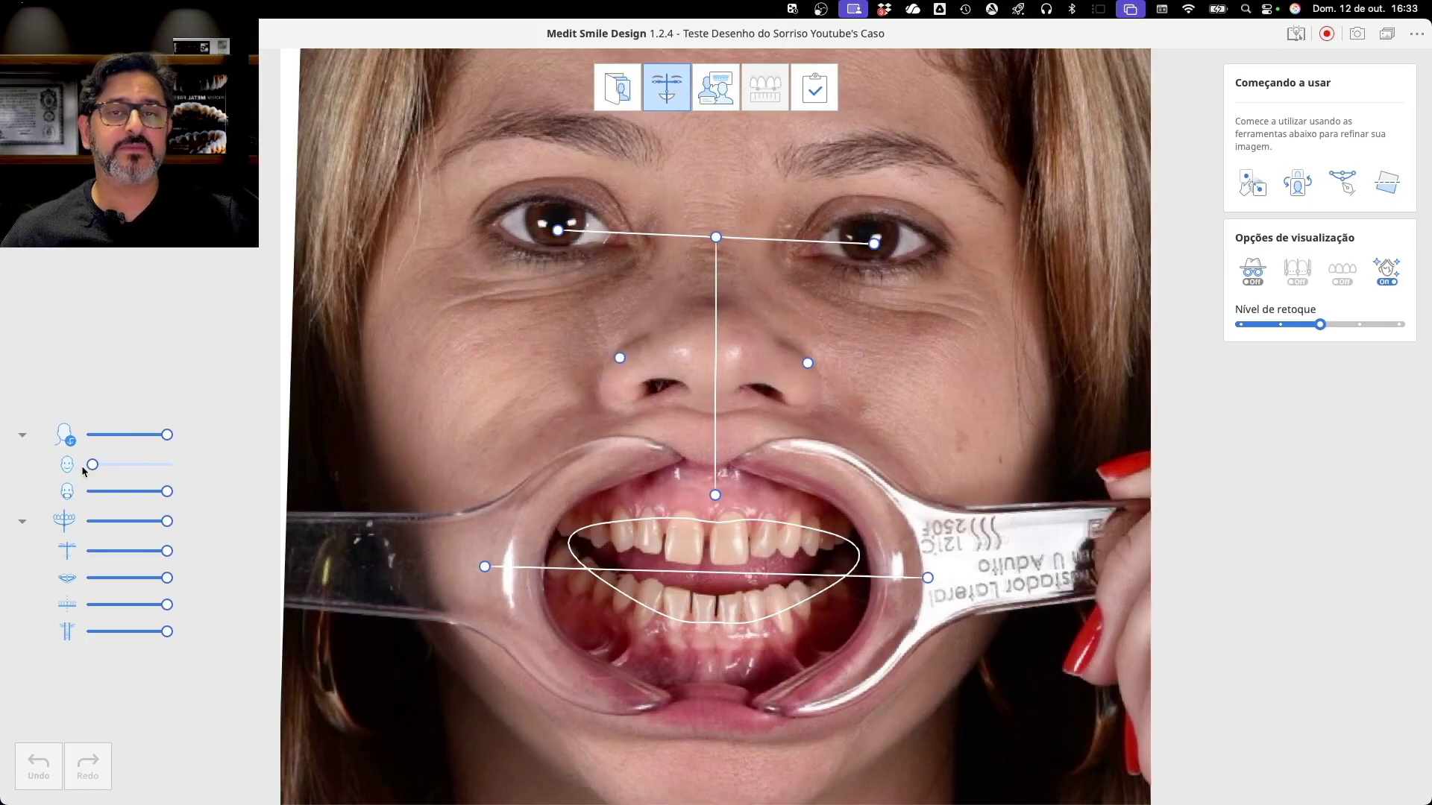
left_click_drag(82, 466, 195, 471)
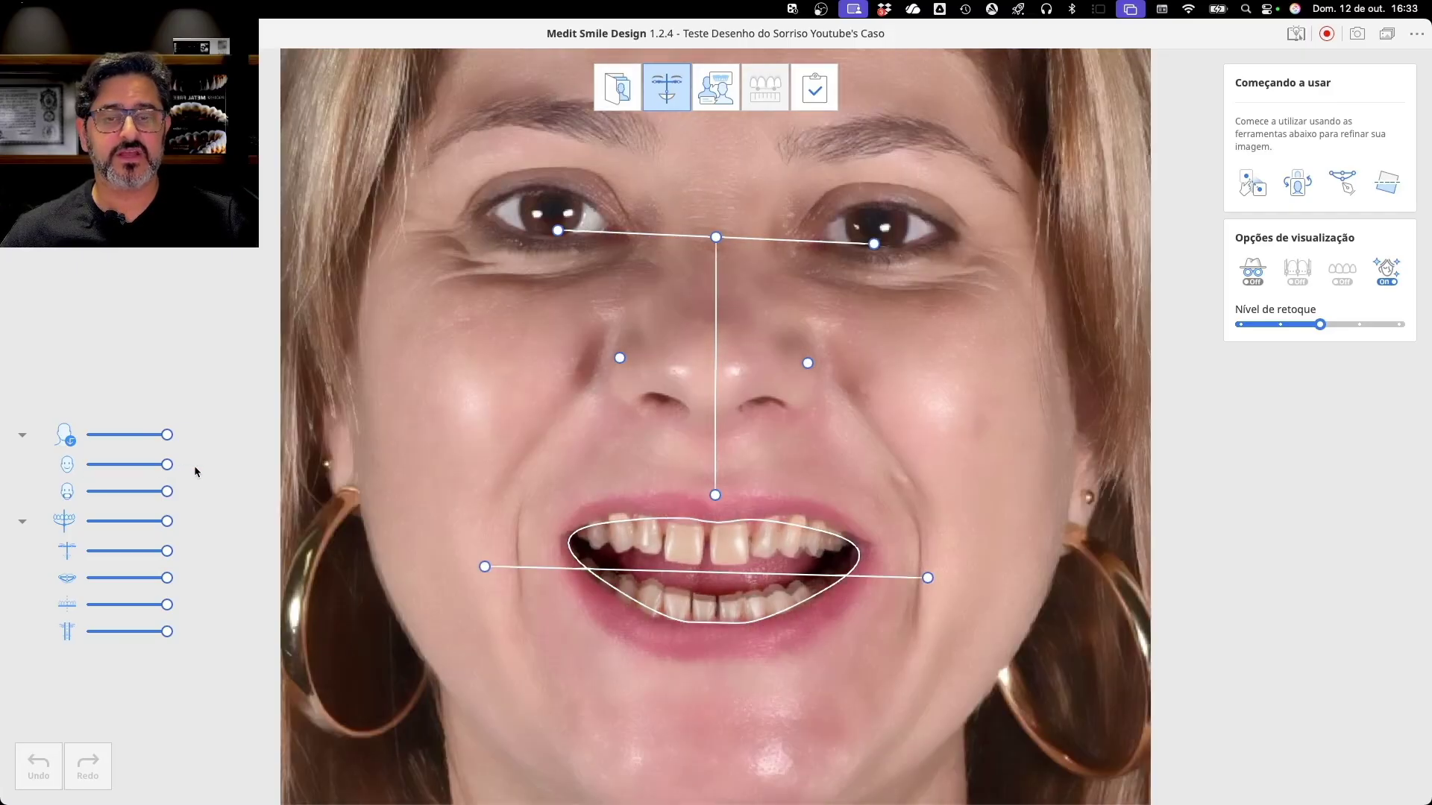
Level the interpupillary line through both pupils, then extend the facial midline to the chin and centre it on the face
left_click_drag(873, 244, 885, 231)
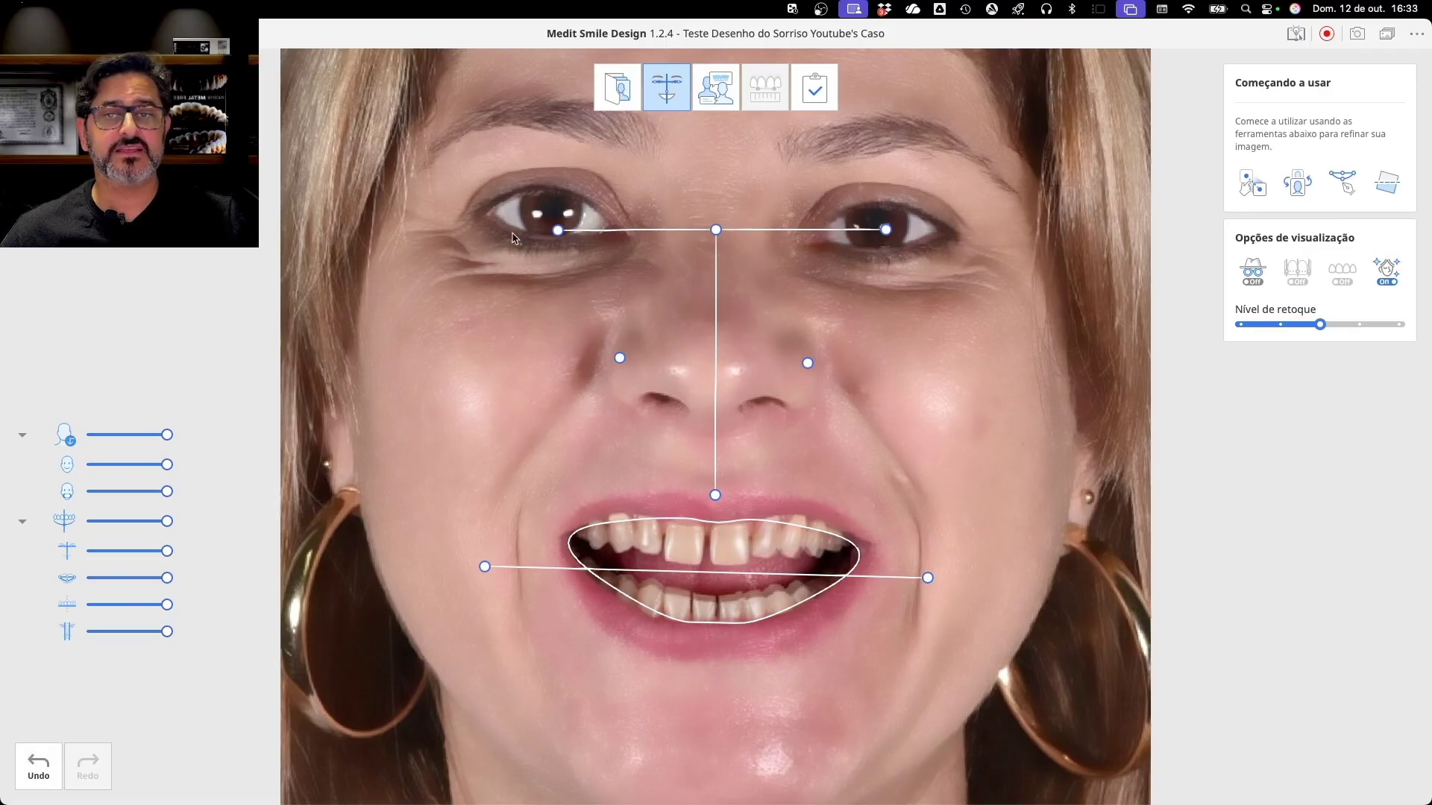
left_click_drag(556, 232, 540, 231)
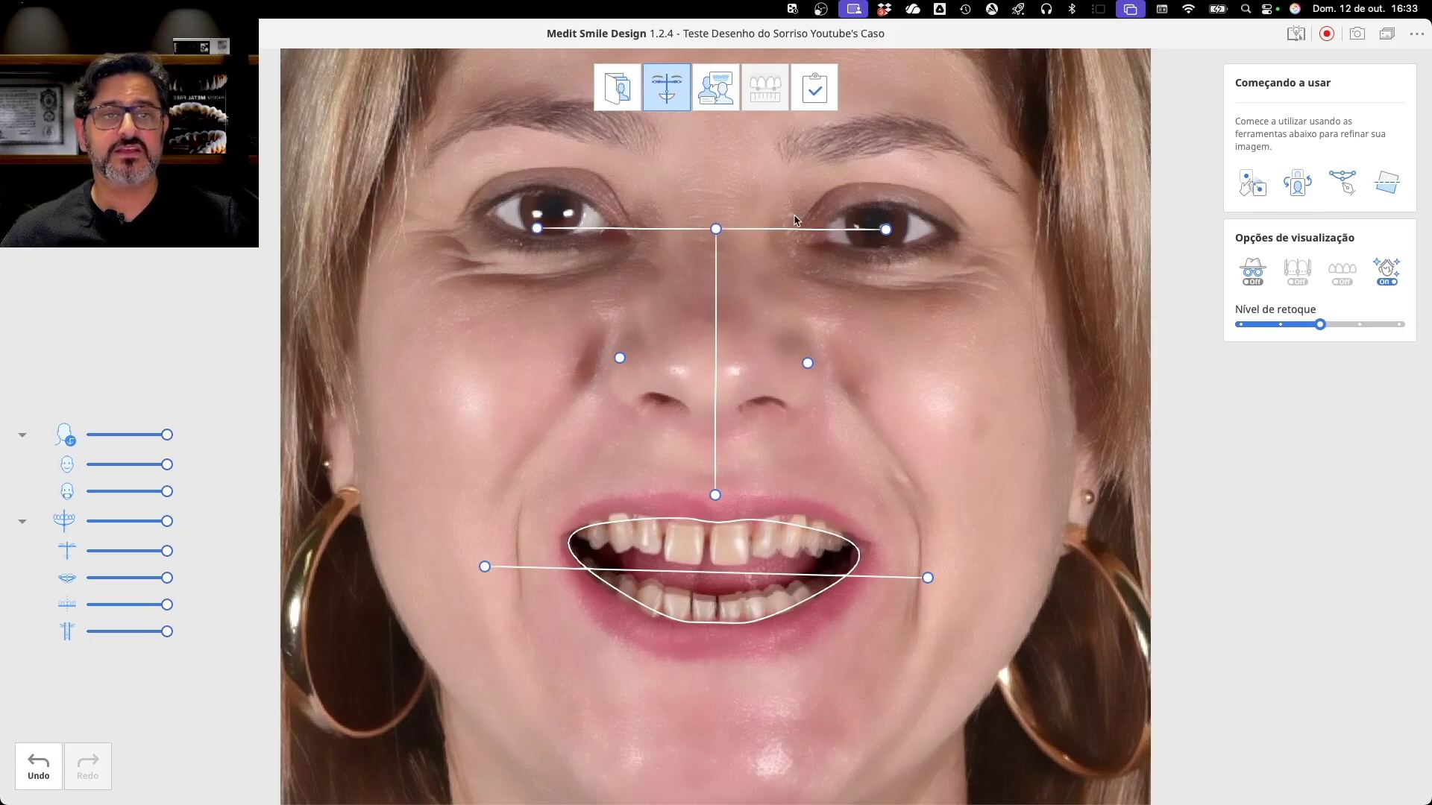
left_click_drag(887, 229, 885, 227)
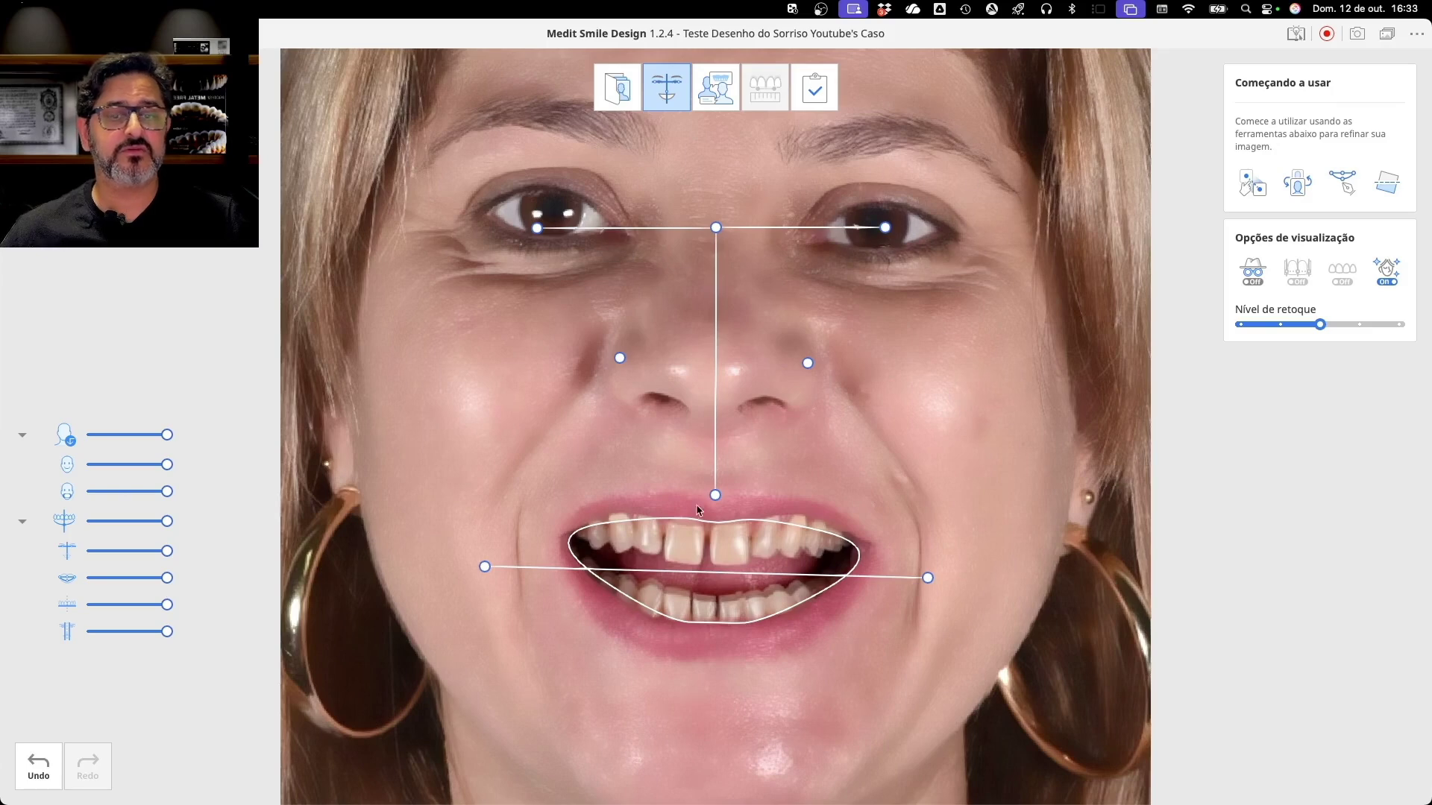
left_click_drag(715, 496, 705, 700)
left_click_drag(716, 228, 708, 230)
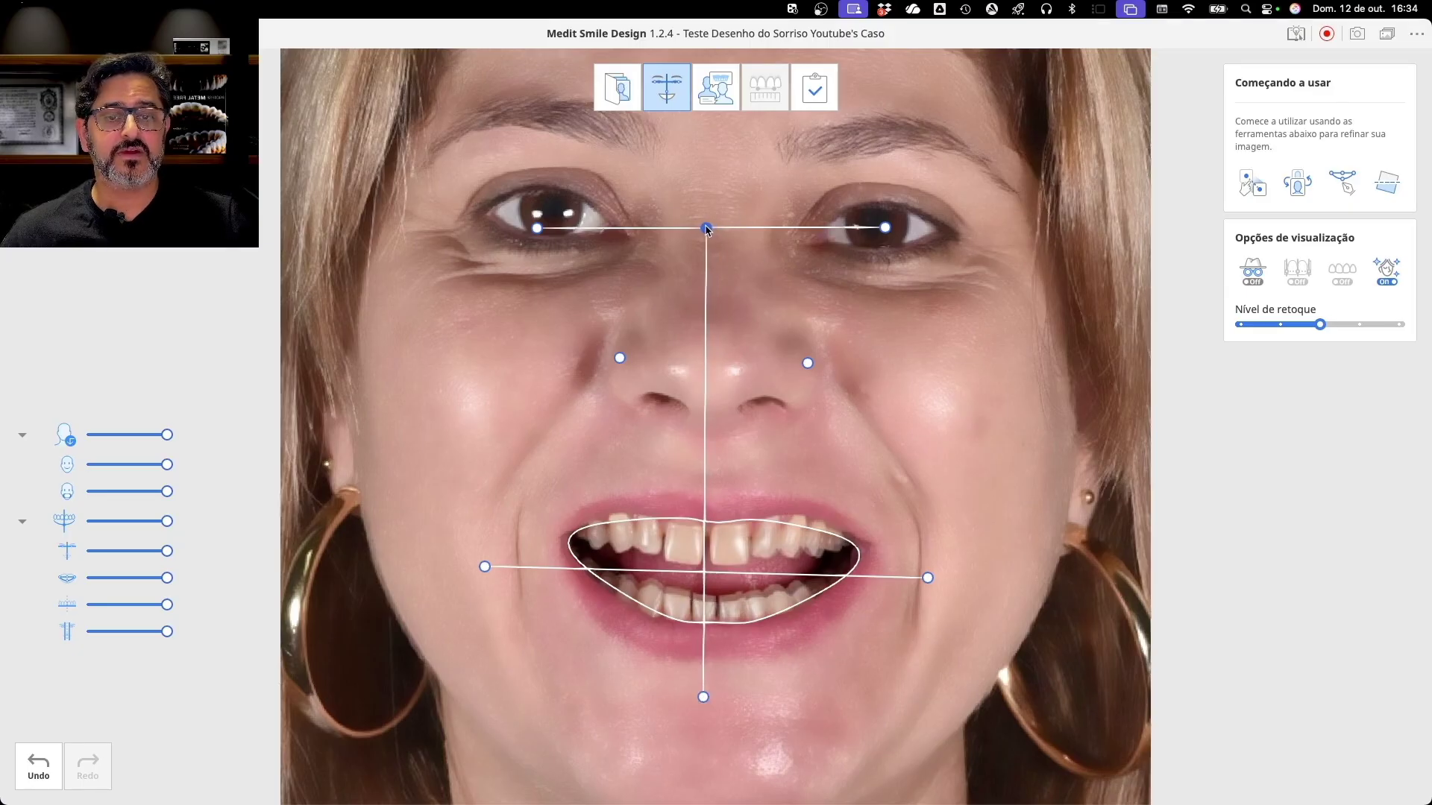
left_click_drag(705, 357, 707, 359)
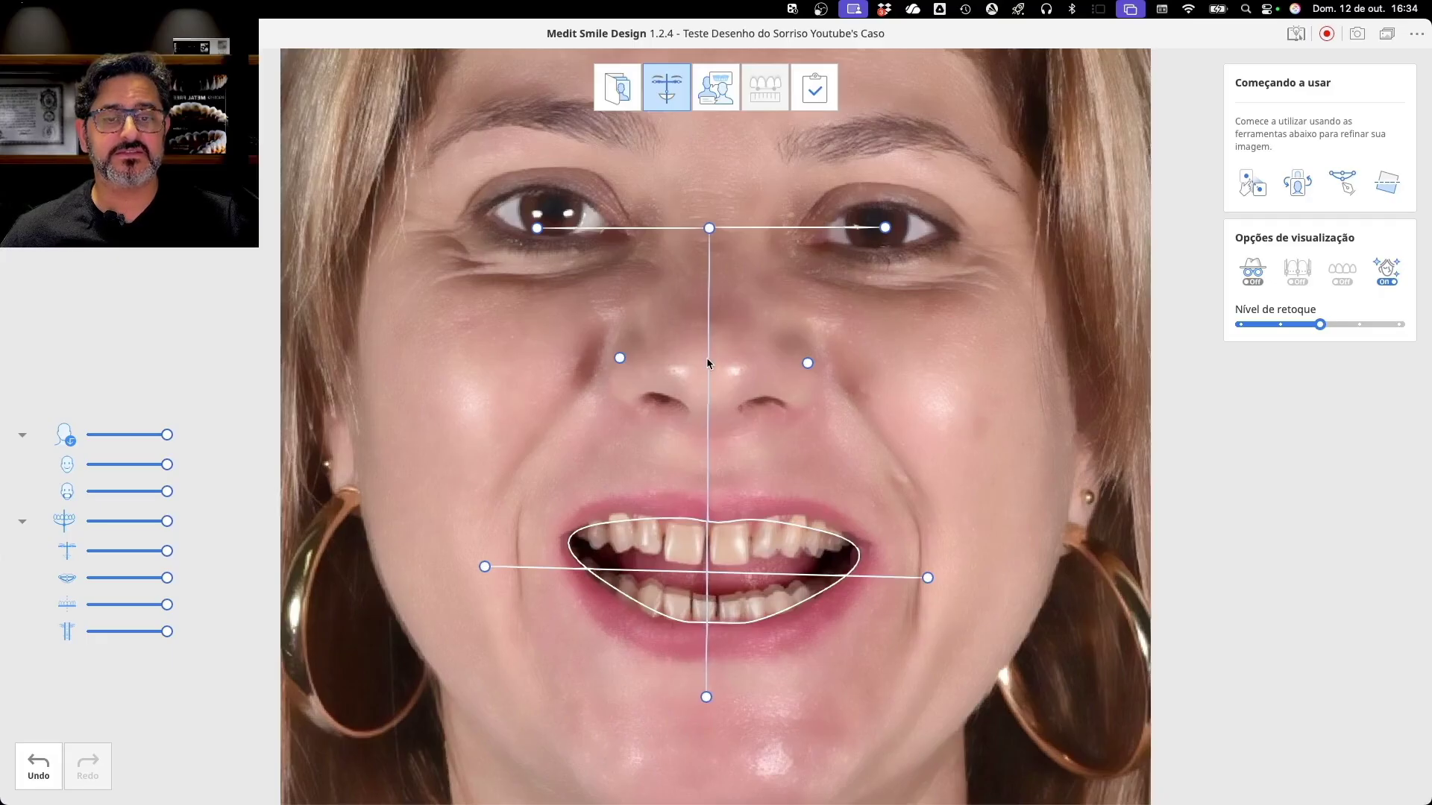
Level the horizontal mouth line, compare it with the interpupillary line, and return it to just below the upper incisal edges
left_click_drag(928, 579, 926, 569)
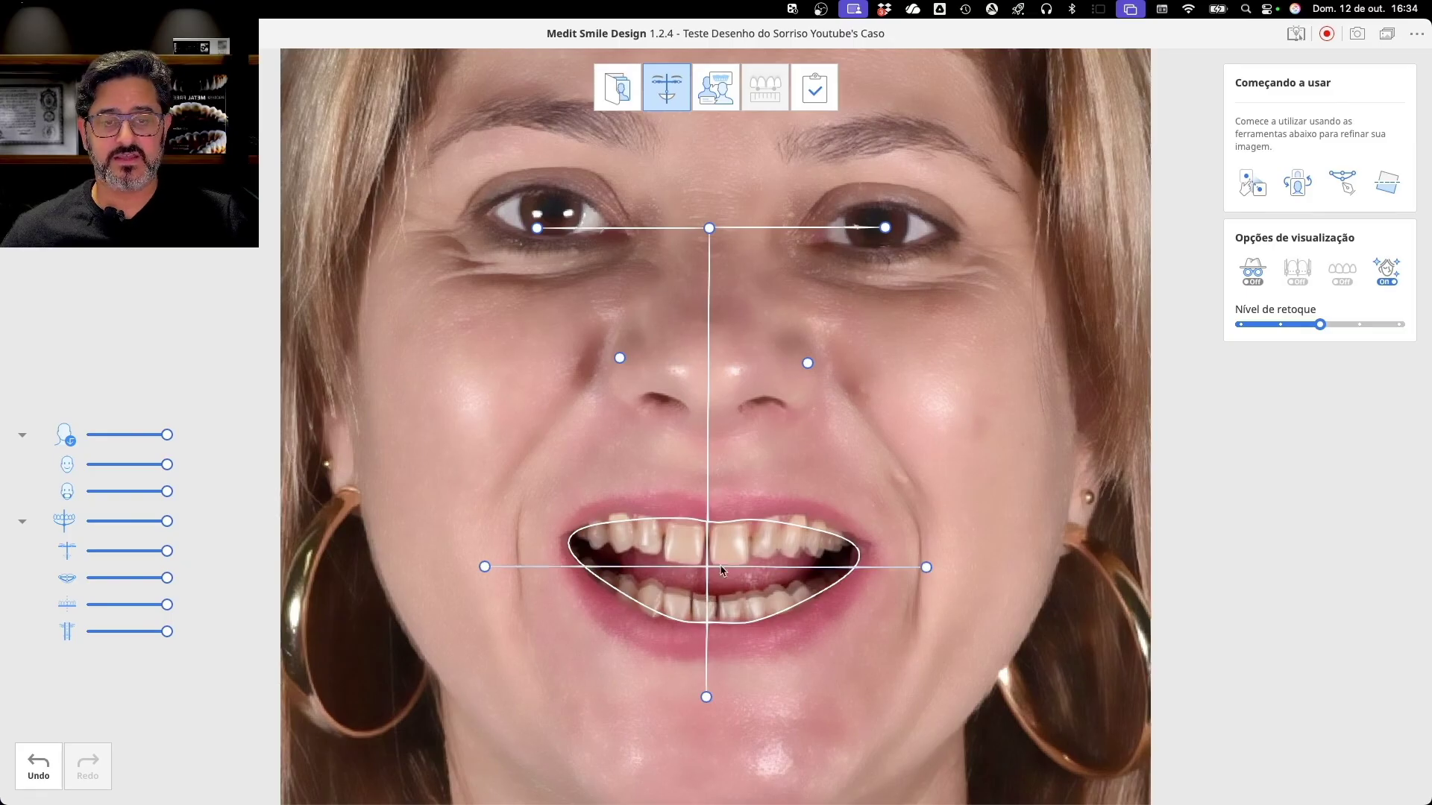
left_click_drag(750, 569, 771, 235)
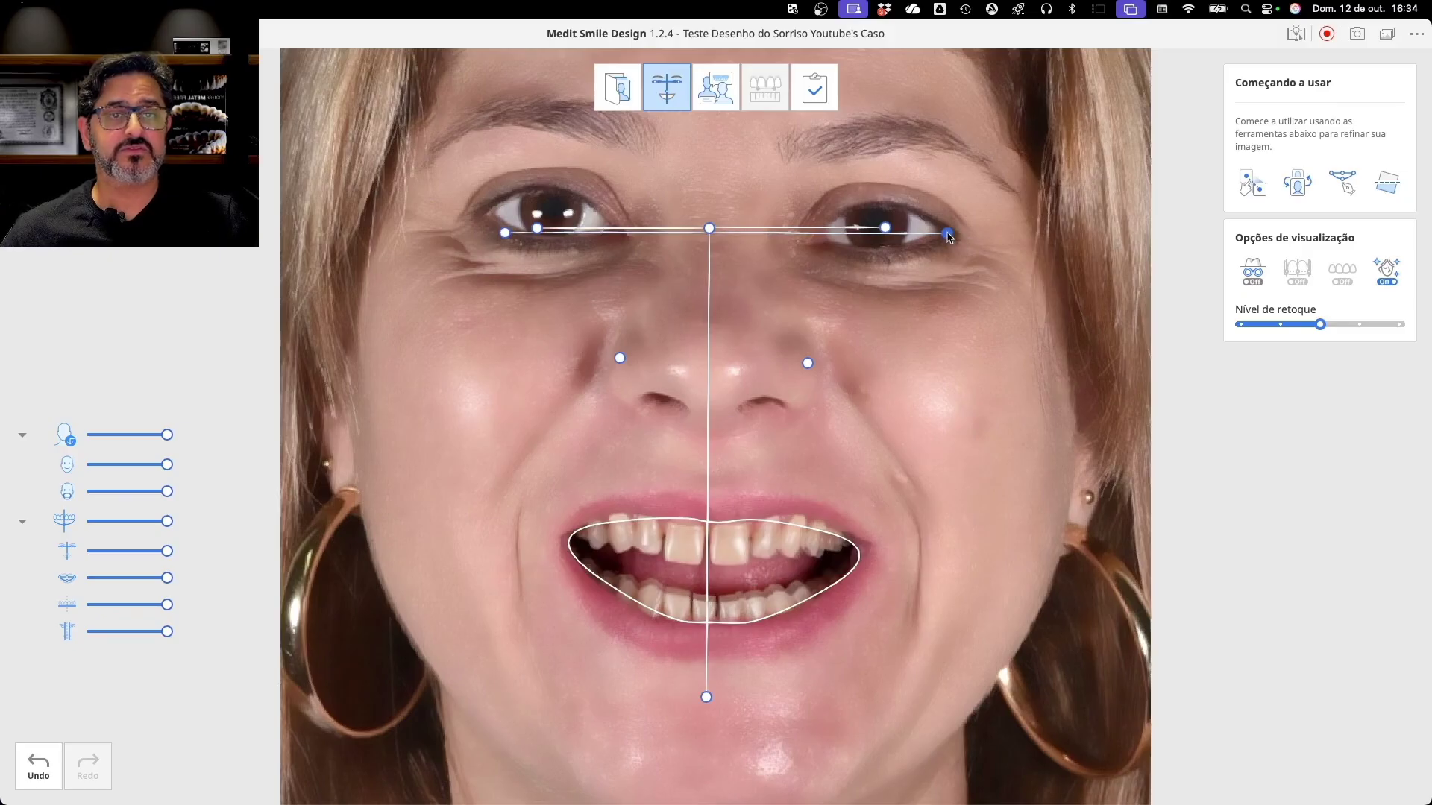
left_click_drag(762, 238, 742, 576)
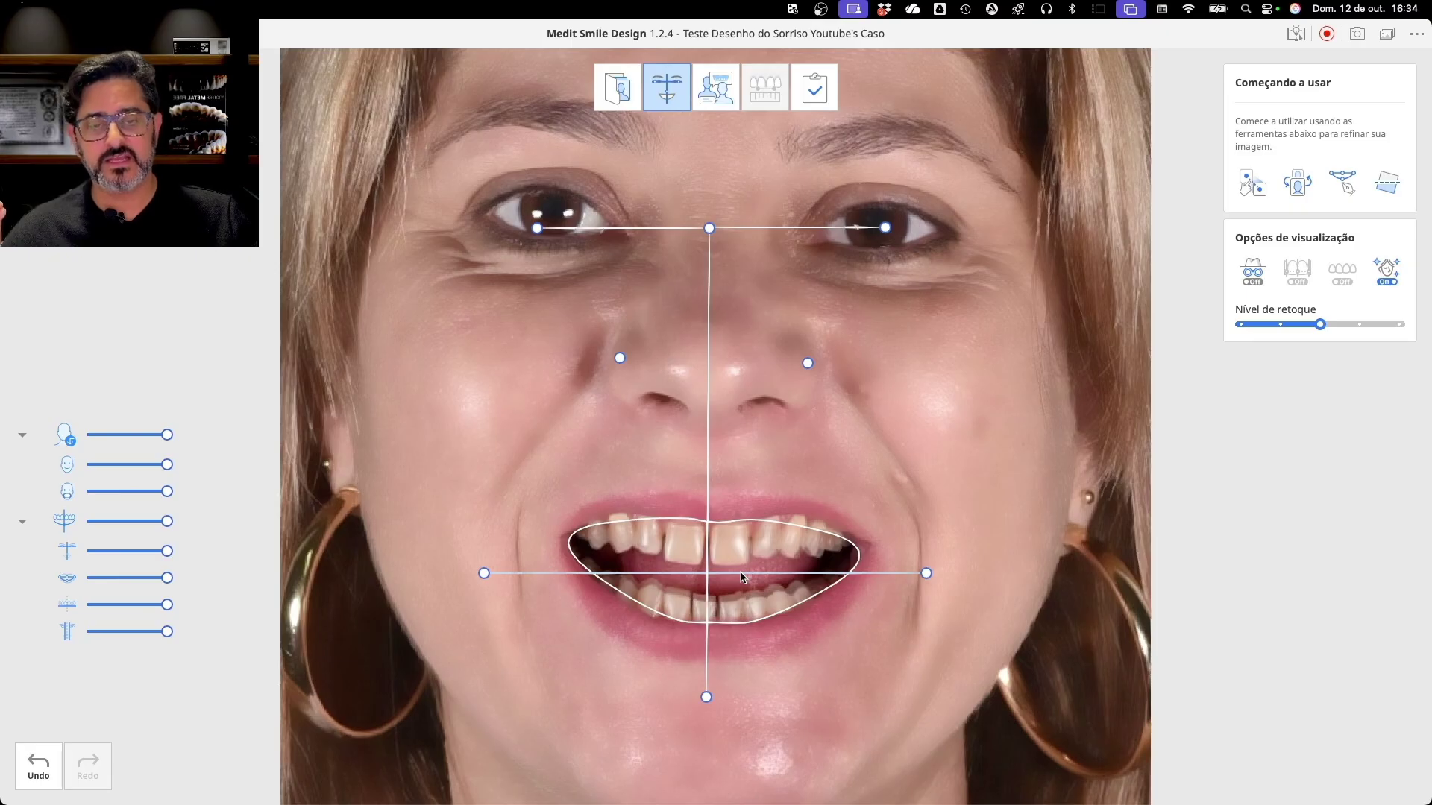
left_click_drag(742, 576, 742, 575)
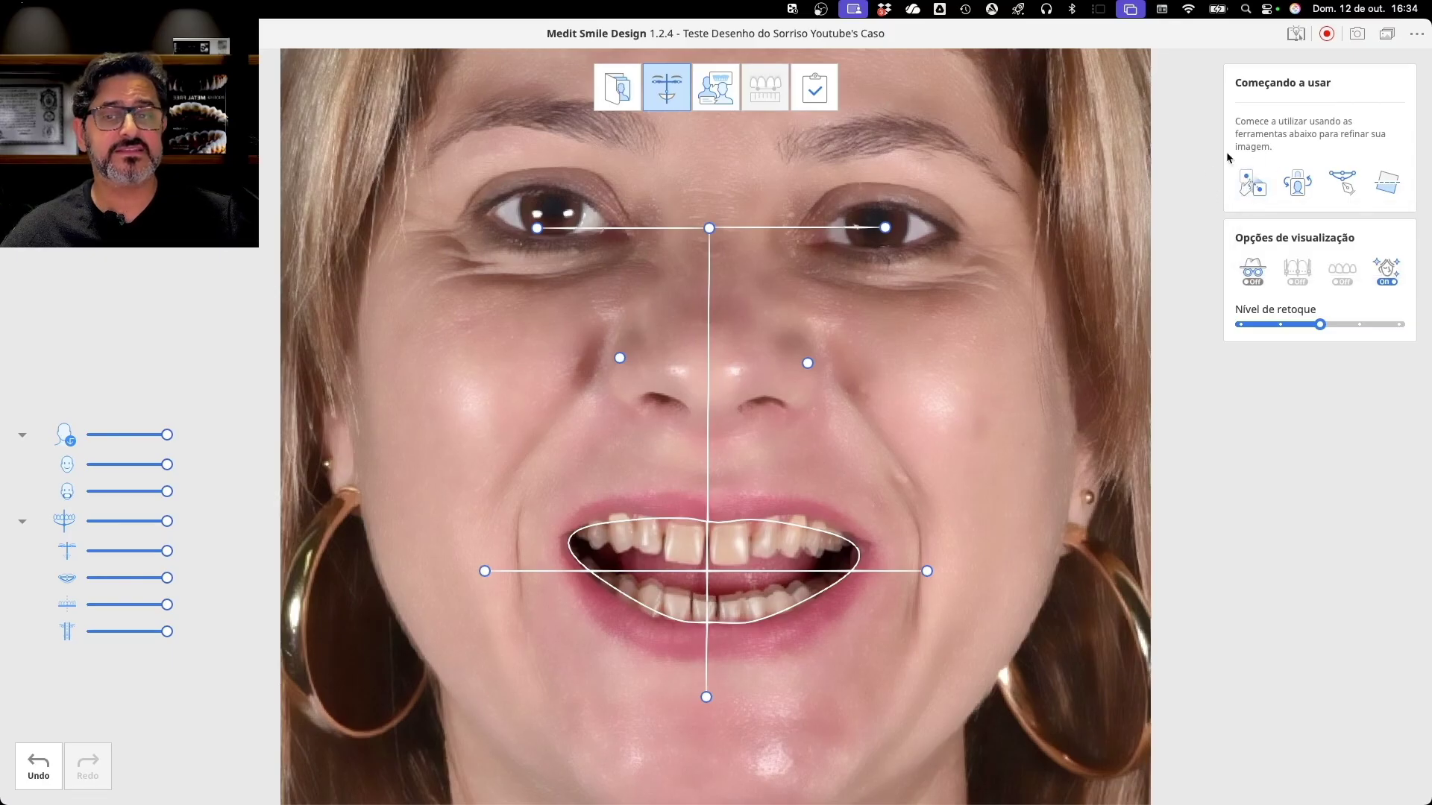
Edit the lip contour so its upper curve follows the inner edge of the upper lip, adding points on both sides
left_click(1342, 179)
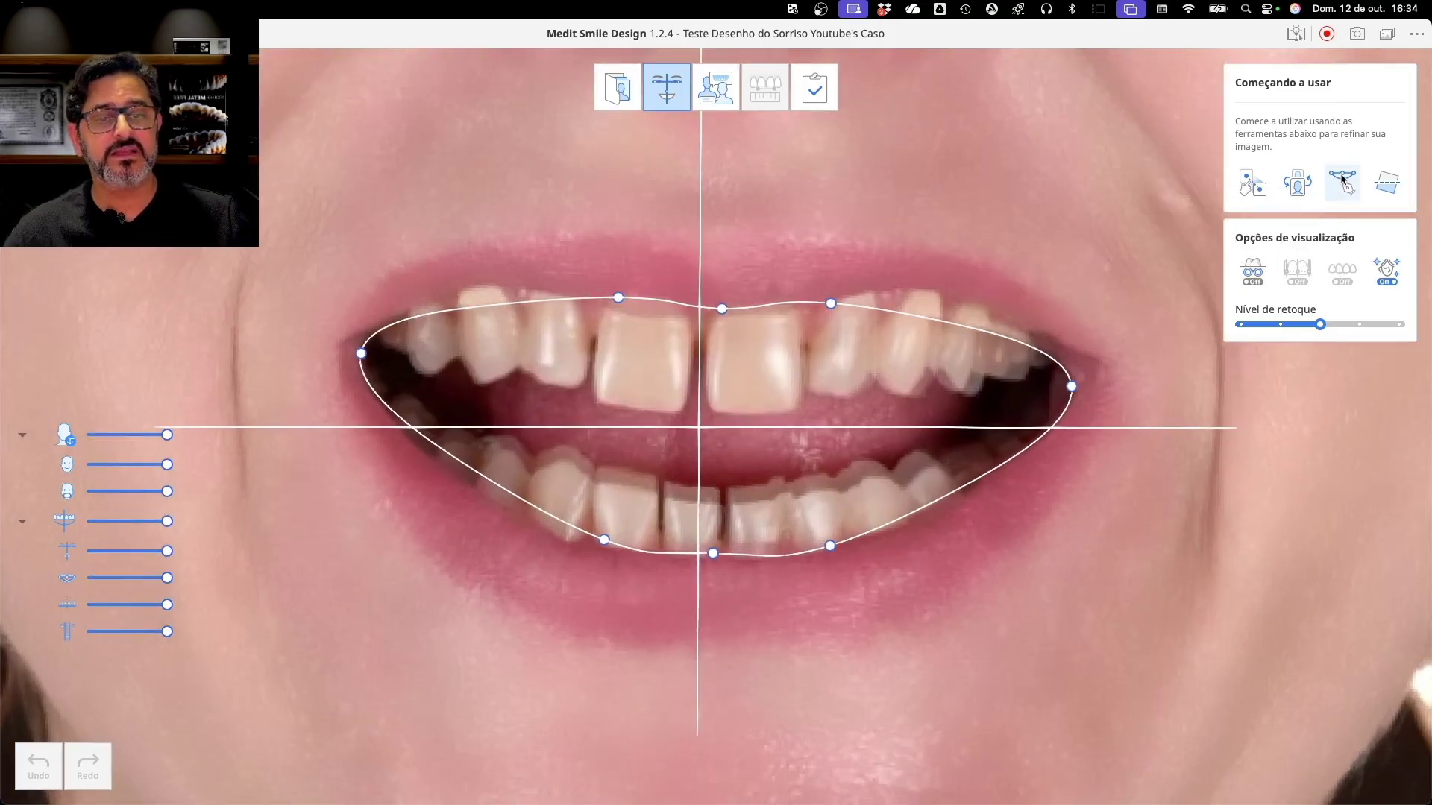
mouse_move(1072, 386)
left_mouse_down()
mouse_move(1045, 396)
mouse_move(1070, 386)
left_mouse_up()
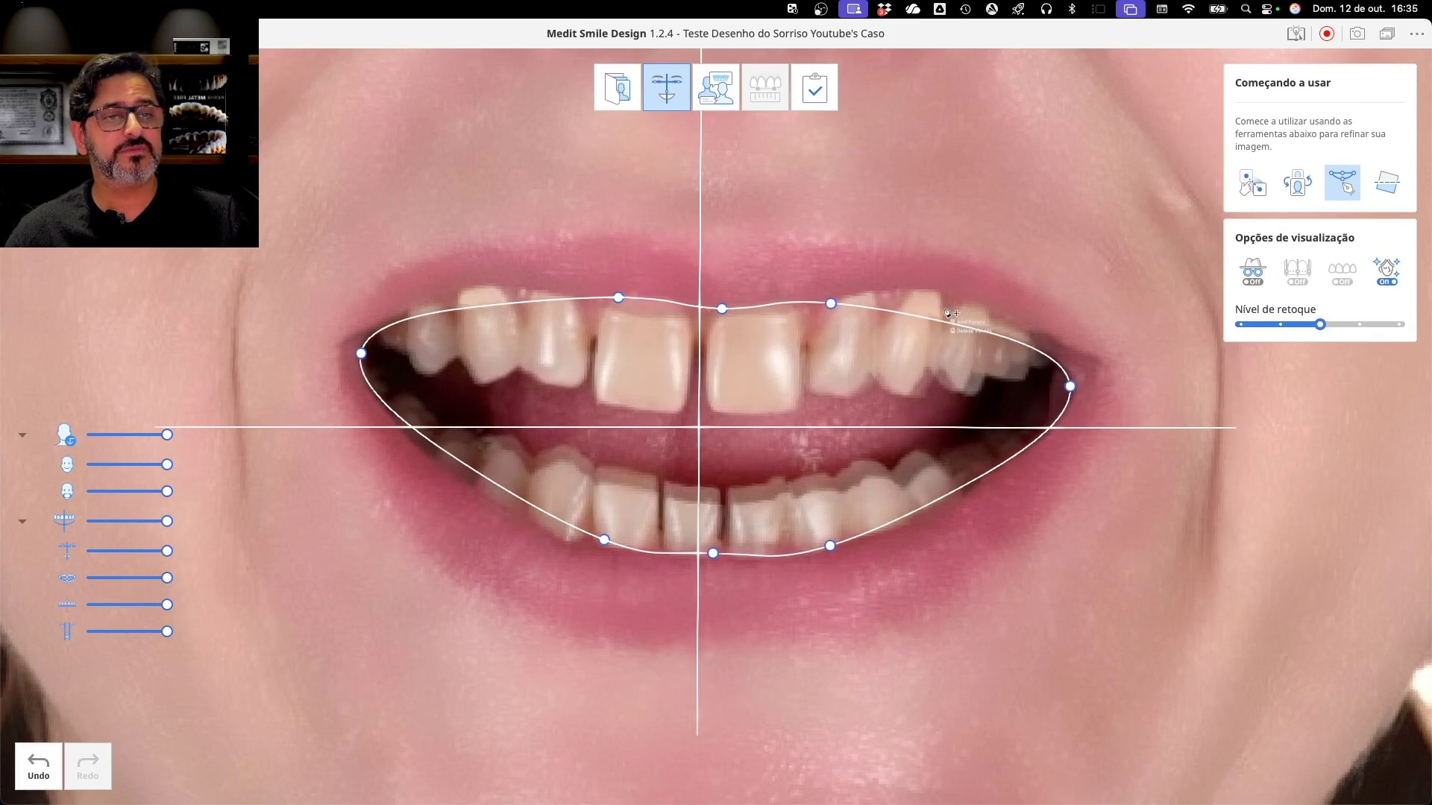
left_click_drag(957, 323, 952, 297)
left_click_drag(485, 307, 483, 289)
left_click_drag(618, 297, 624, 307)
left_click_drag(721, 308, 730, 311)
left_click_drag(624, 307, 628, 300)
Reshape the lower curve of the lip contour along the inner edge of the lower lip, adding a point near the mouth corner
left_click_drag(604, 540, 498, 501)
left_click_drag(713, 553, 576, 541)
left_click_drag(830, 545, 706, 554)
left_click_drag(909, 485, 912, 514)
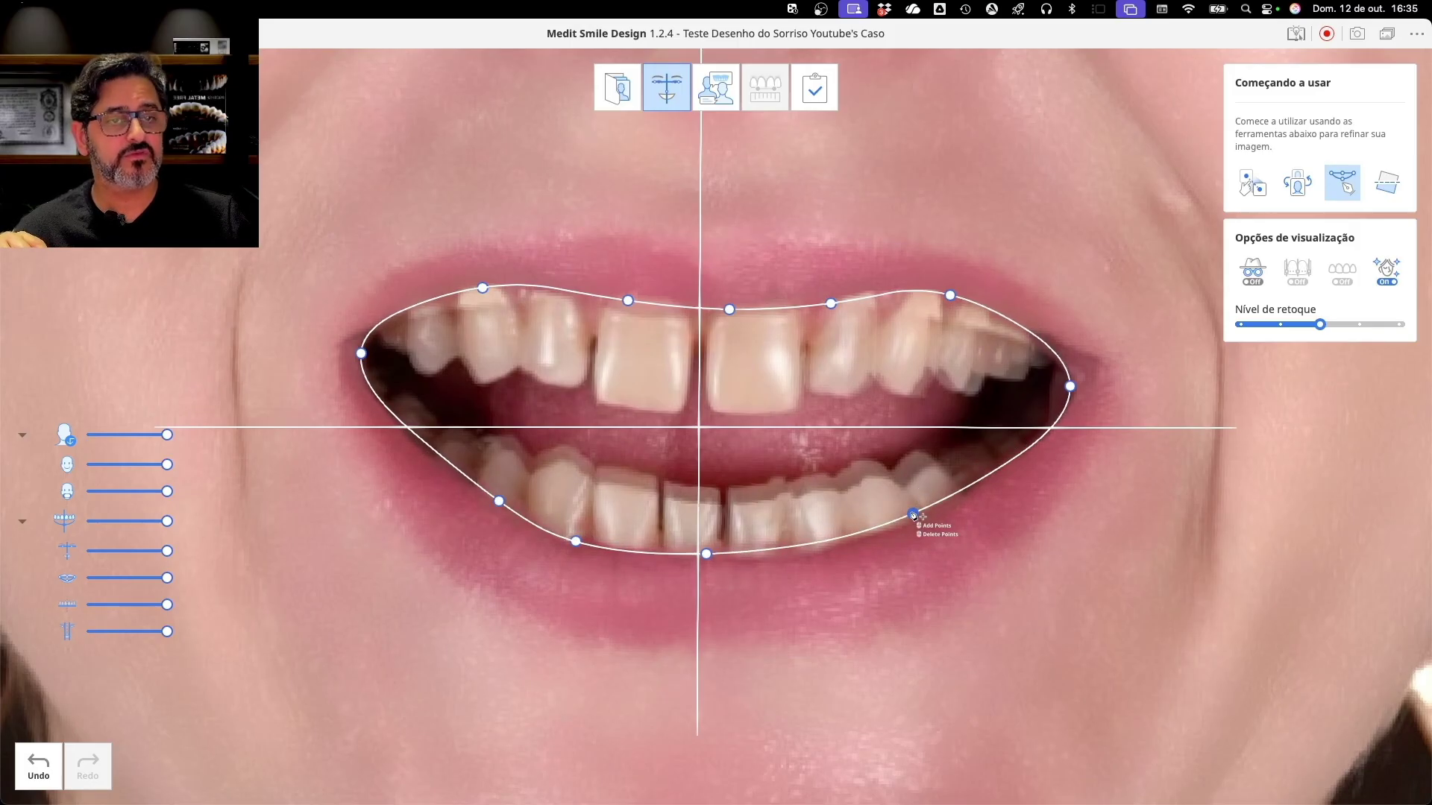
Go to the consultation stage and apply the Triangle M tooth template
left_click(719, 88)
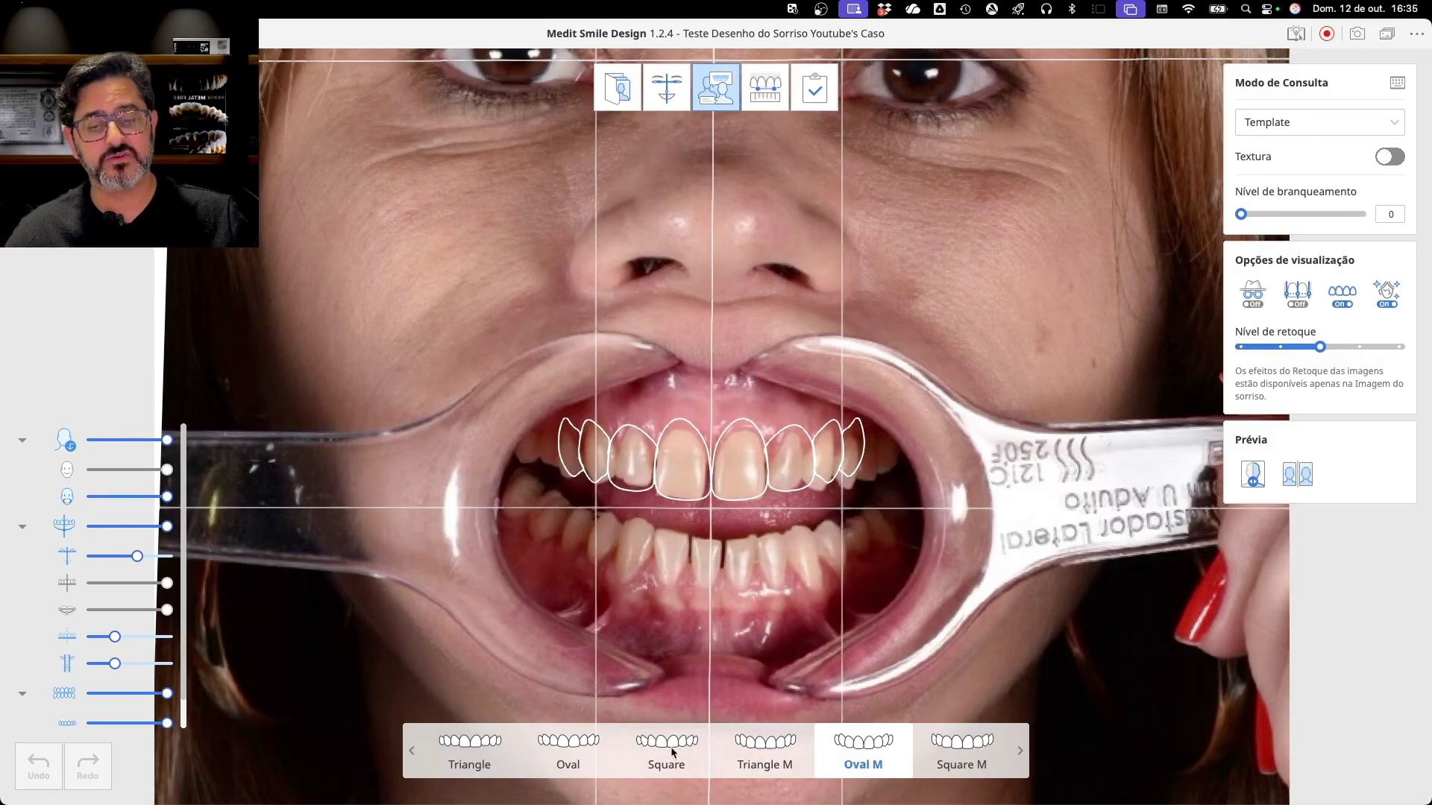
left_click(754, 749)
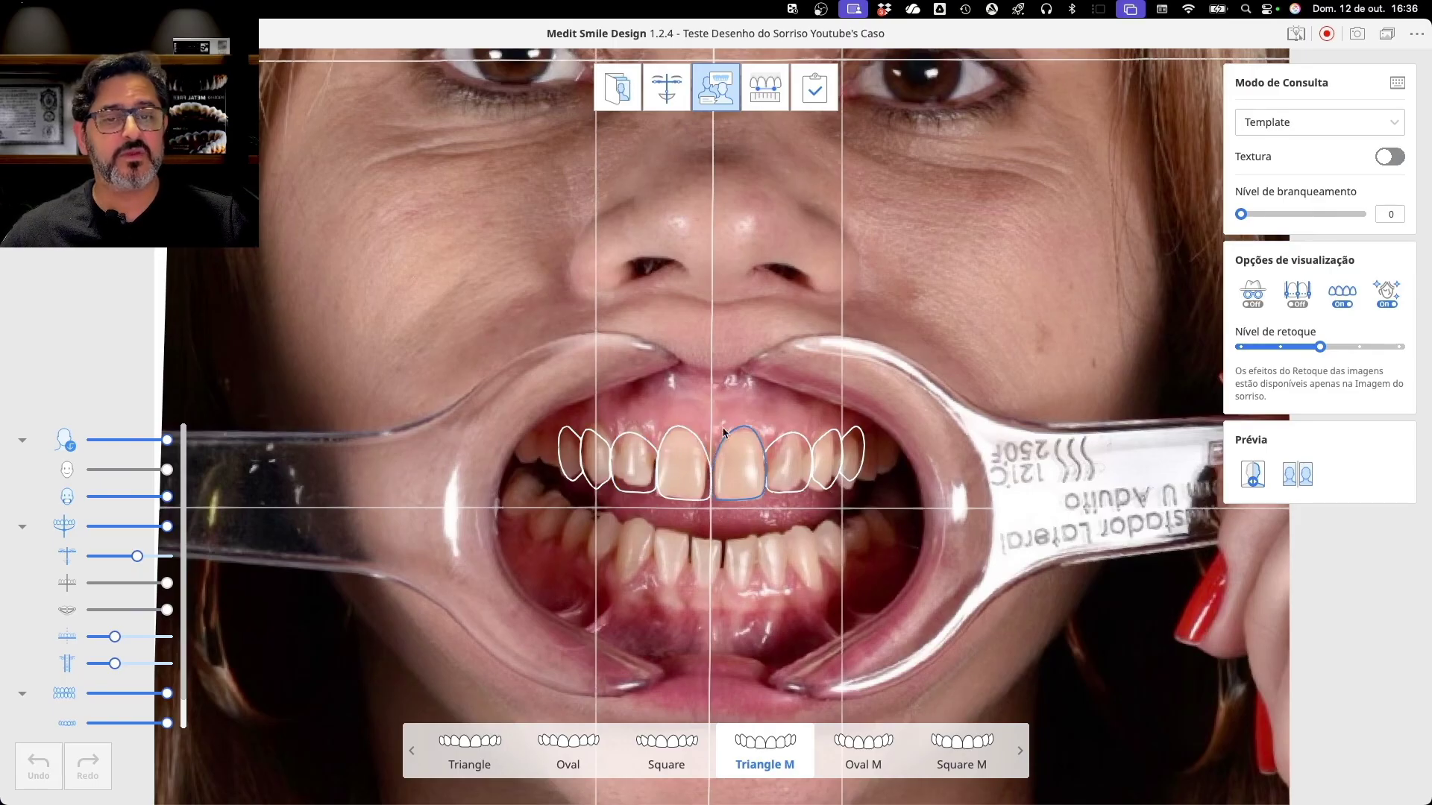
Lengthen the patient's right central incisor outline at the incisal edge and widen it towards the lateral incisor
left_click(686, 502)
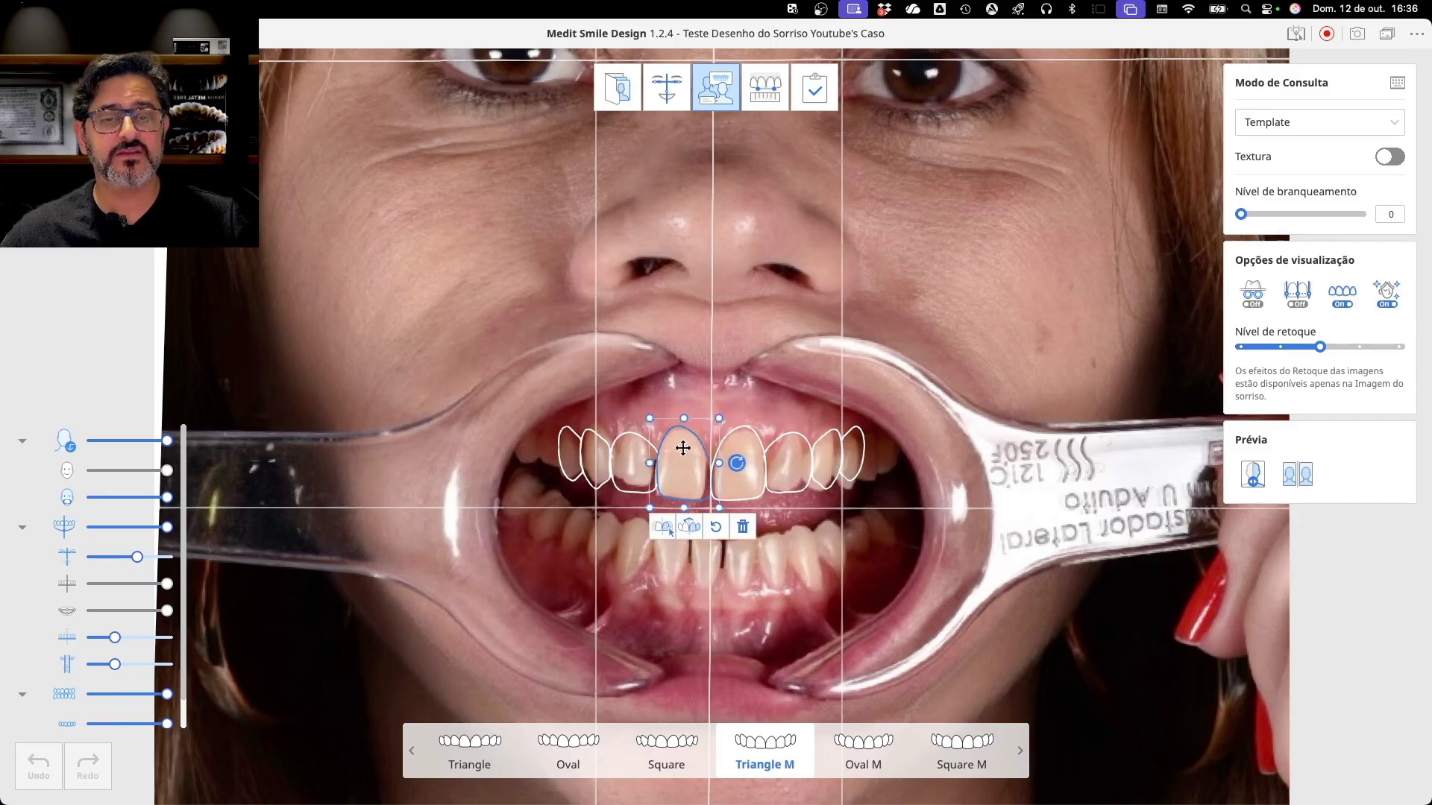
left_click_drag(684, 507, 683, 515)
left_click_drag(651, 468, 644, 466)
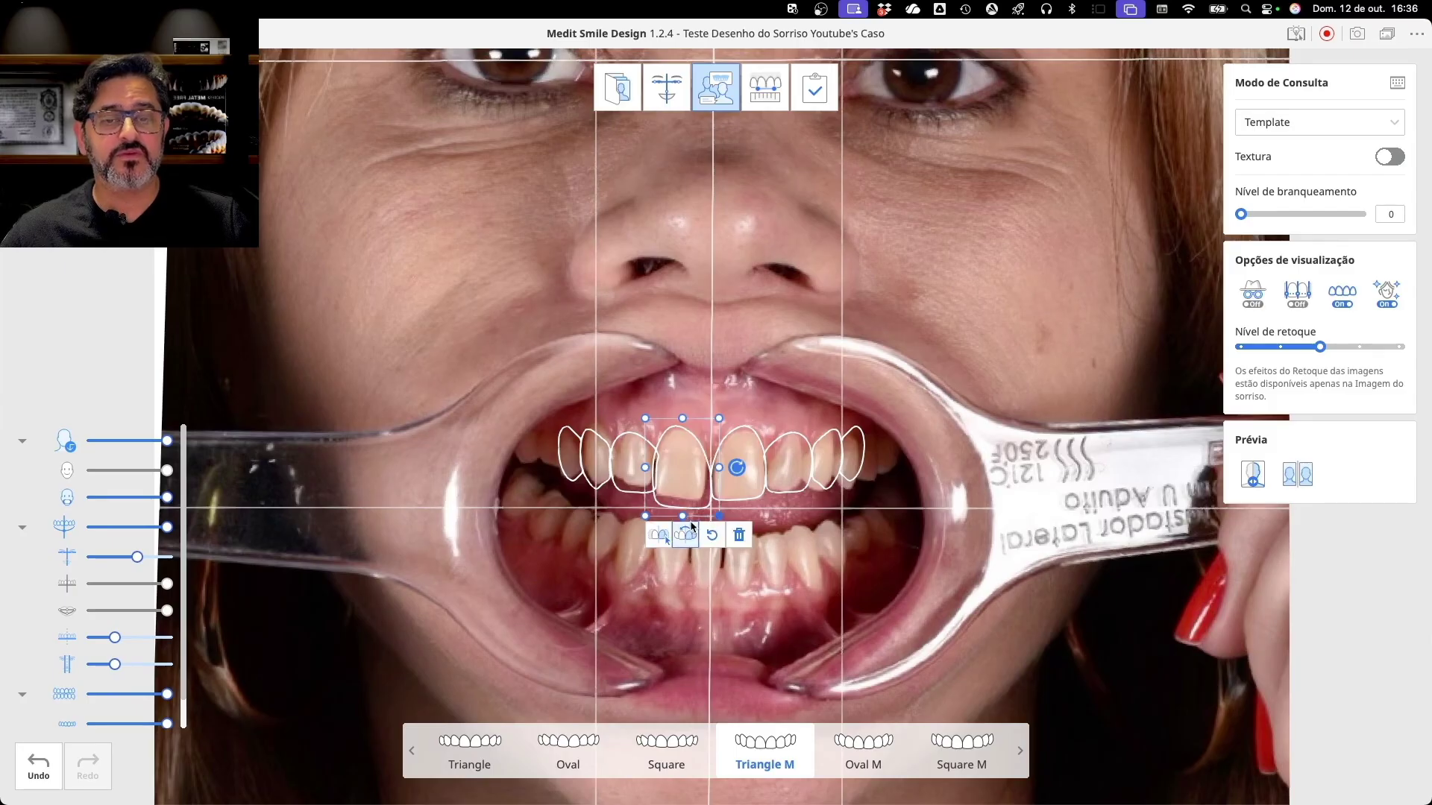
Fine-tune the contour points of the patient's right central incisor outline at its outer incisal corner and gum margin
scroll(783, 535, "up", 5)
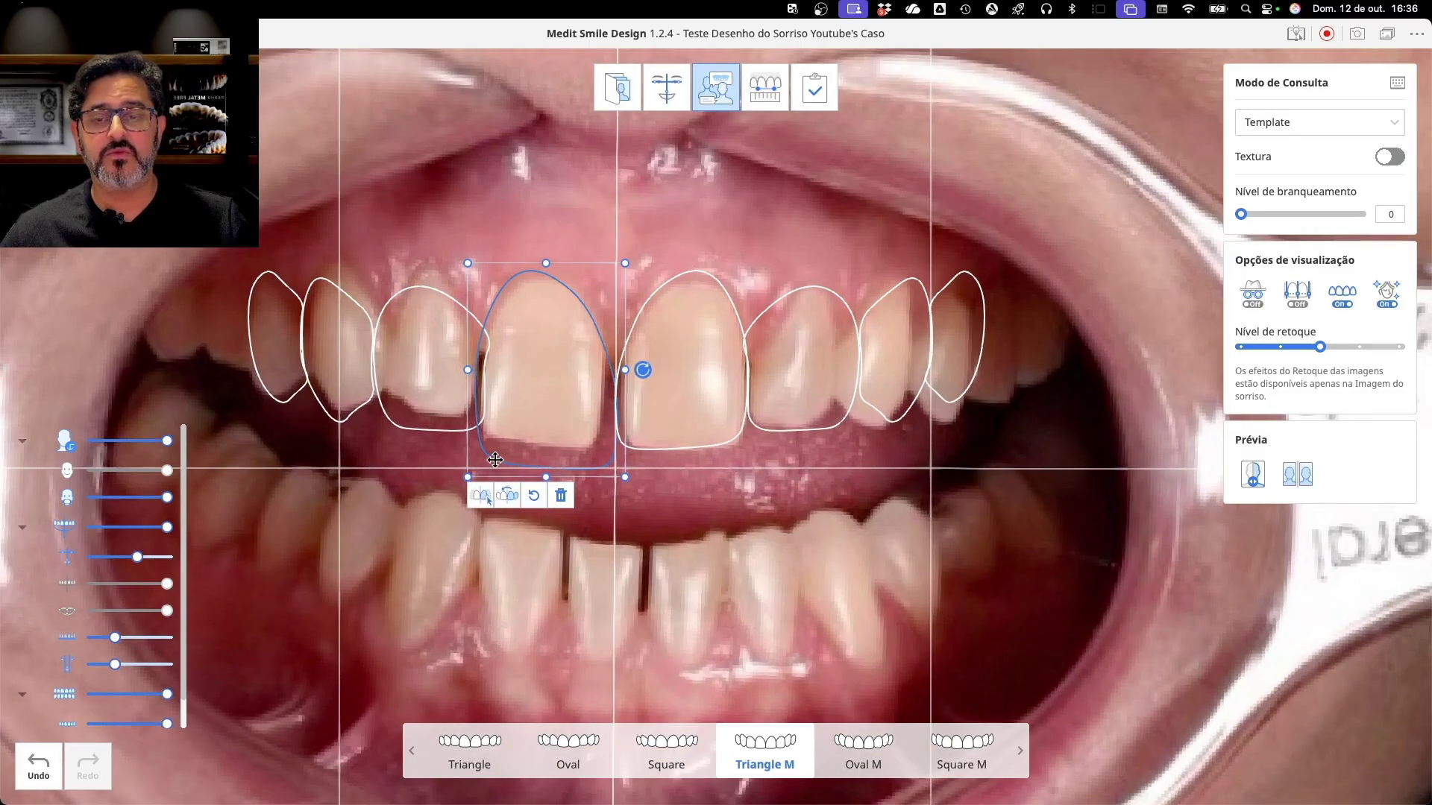
double_click(495, 460)
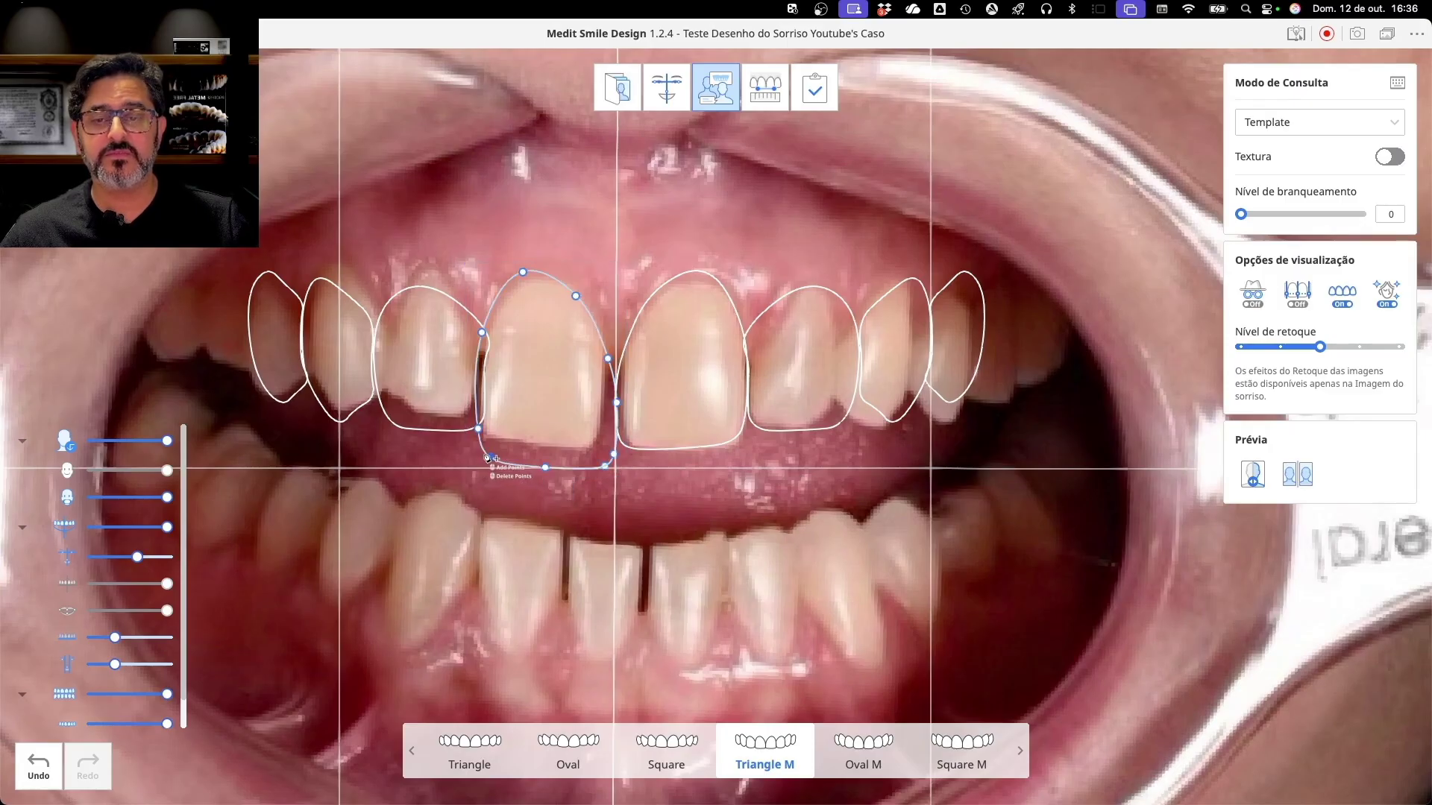
left_click_drag(488, 459, 492, 463)
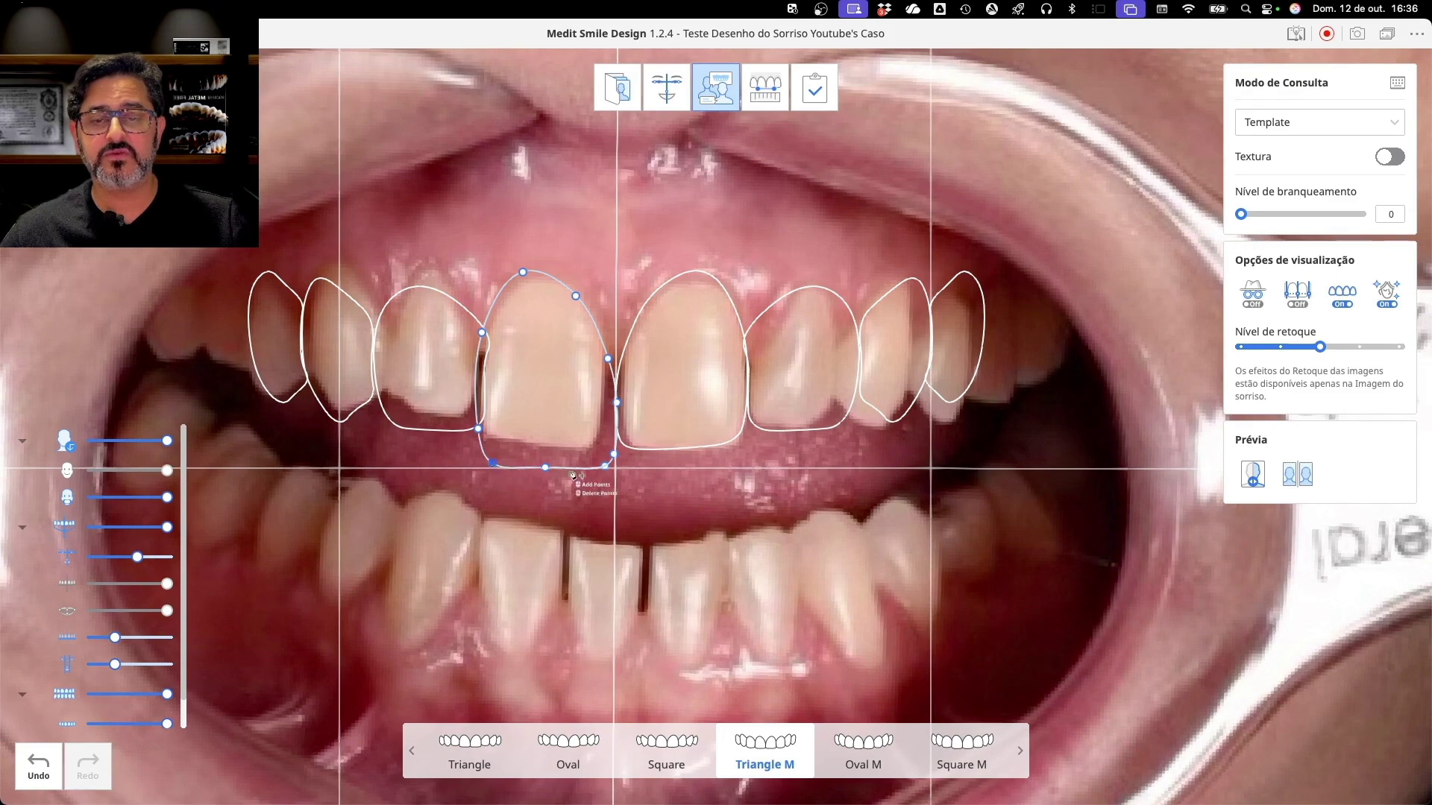
left_click_drag(525, 275, 528, 279)
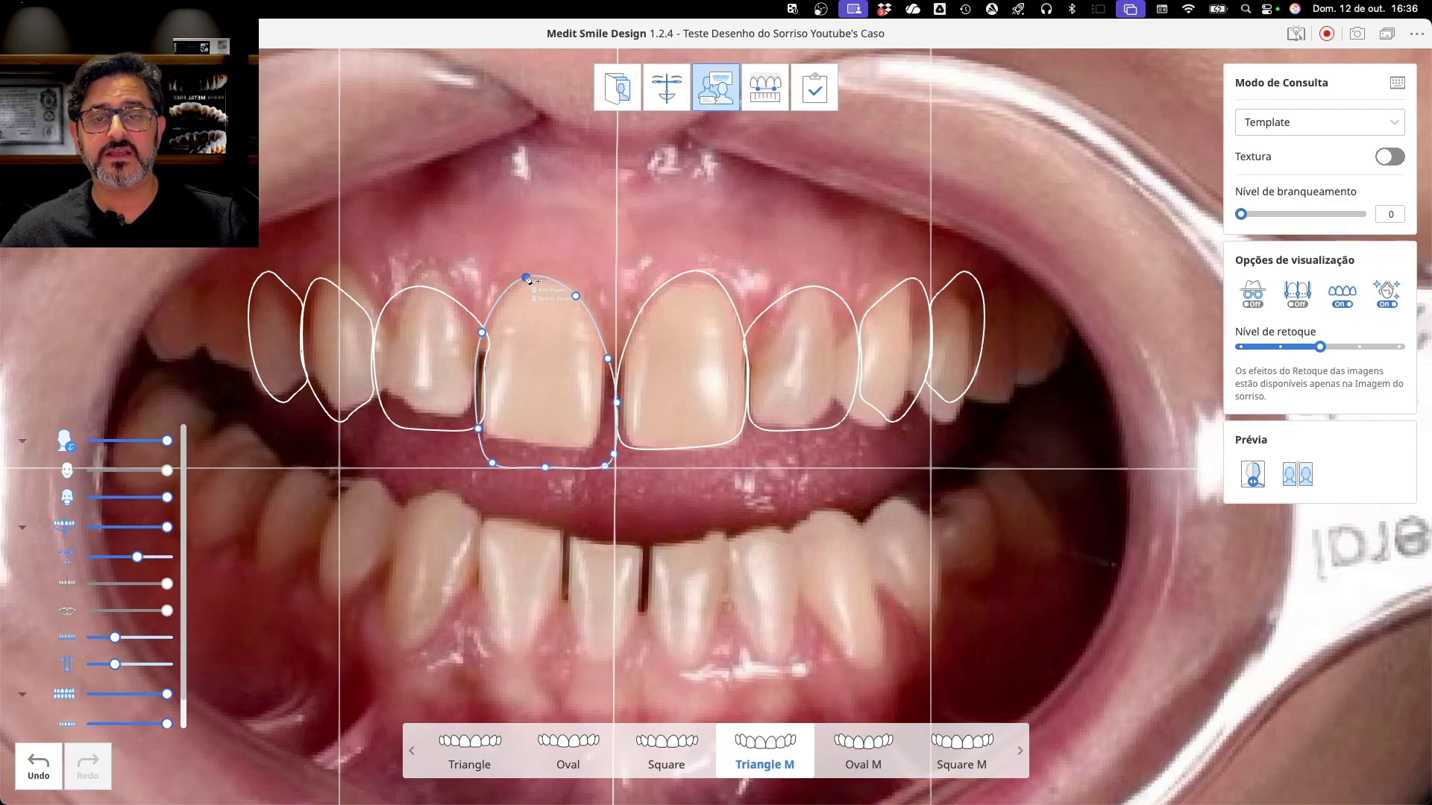
left_click(583, 535)
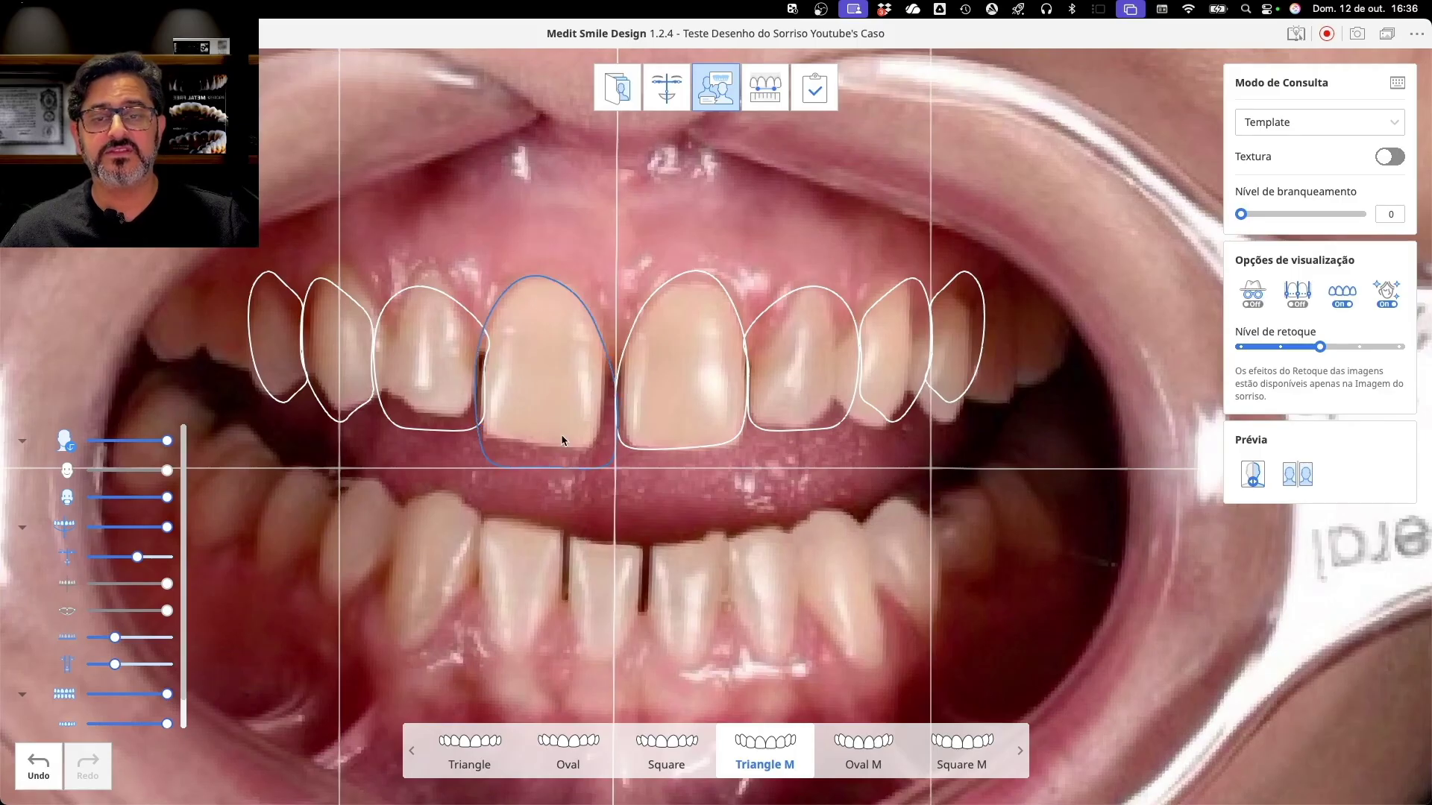
Copy the right central incisor's edit to the opposite side and narrow the copied outline slightly at the midline
left_click(521, 463)
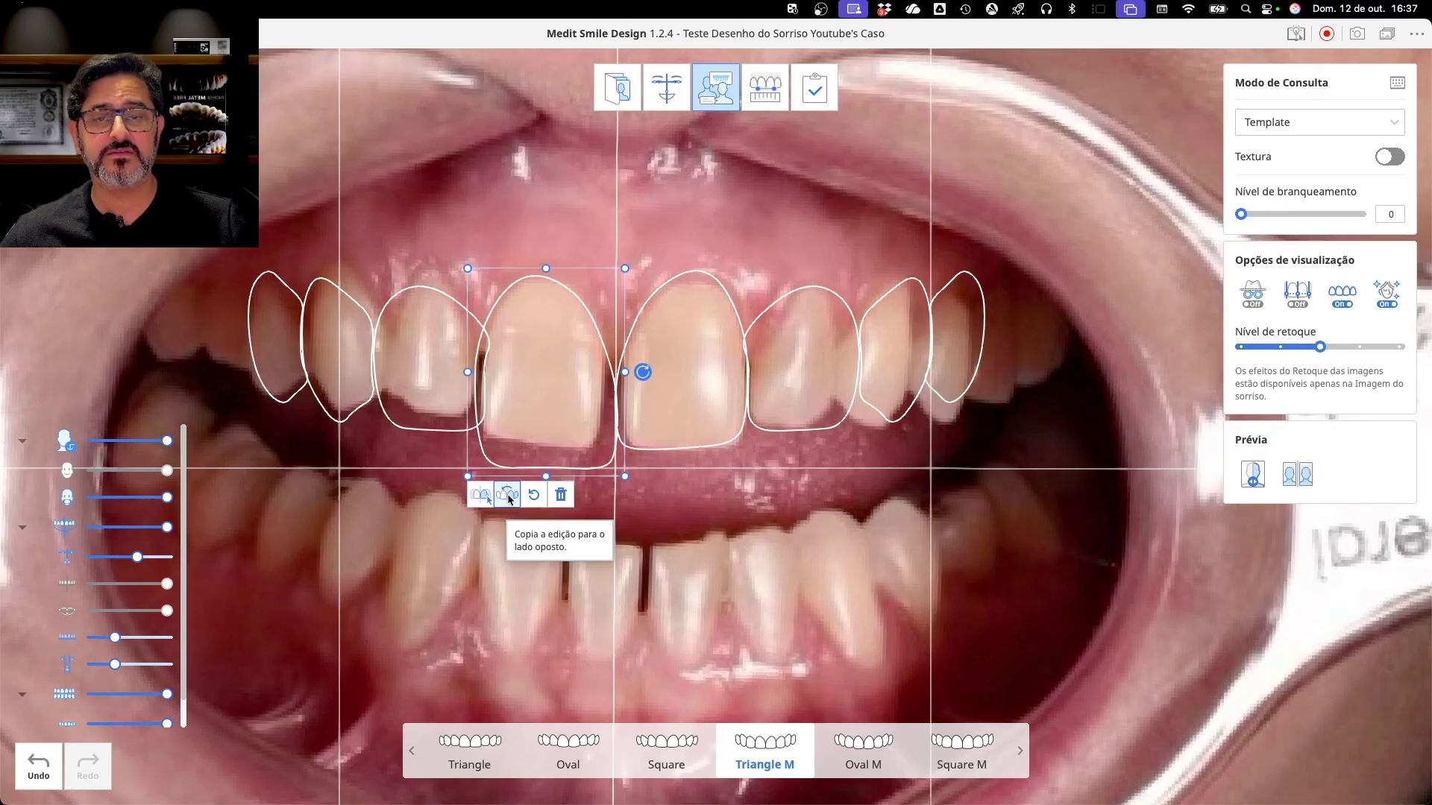
left_click(508, 496)
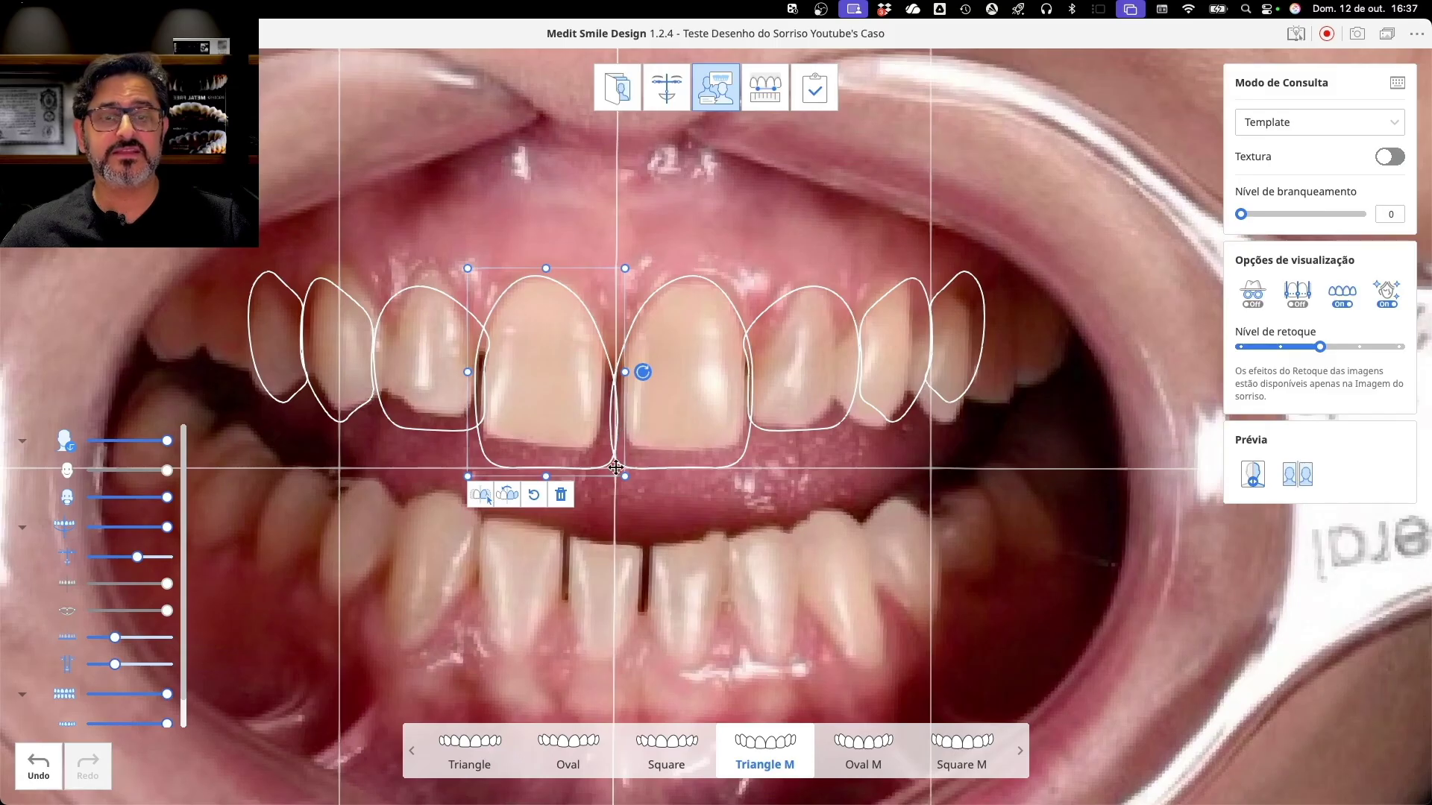
left_click(647, 468)
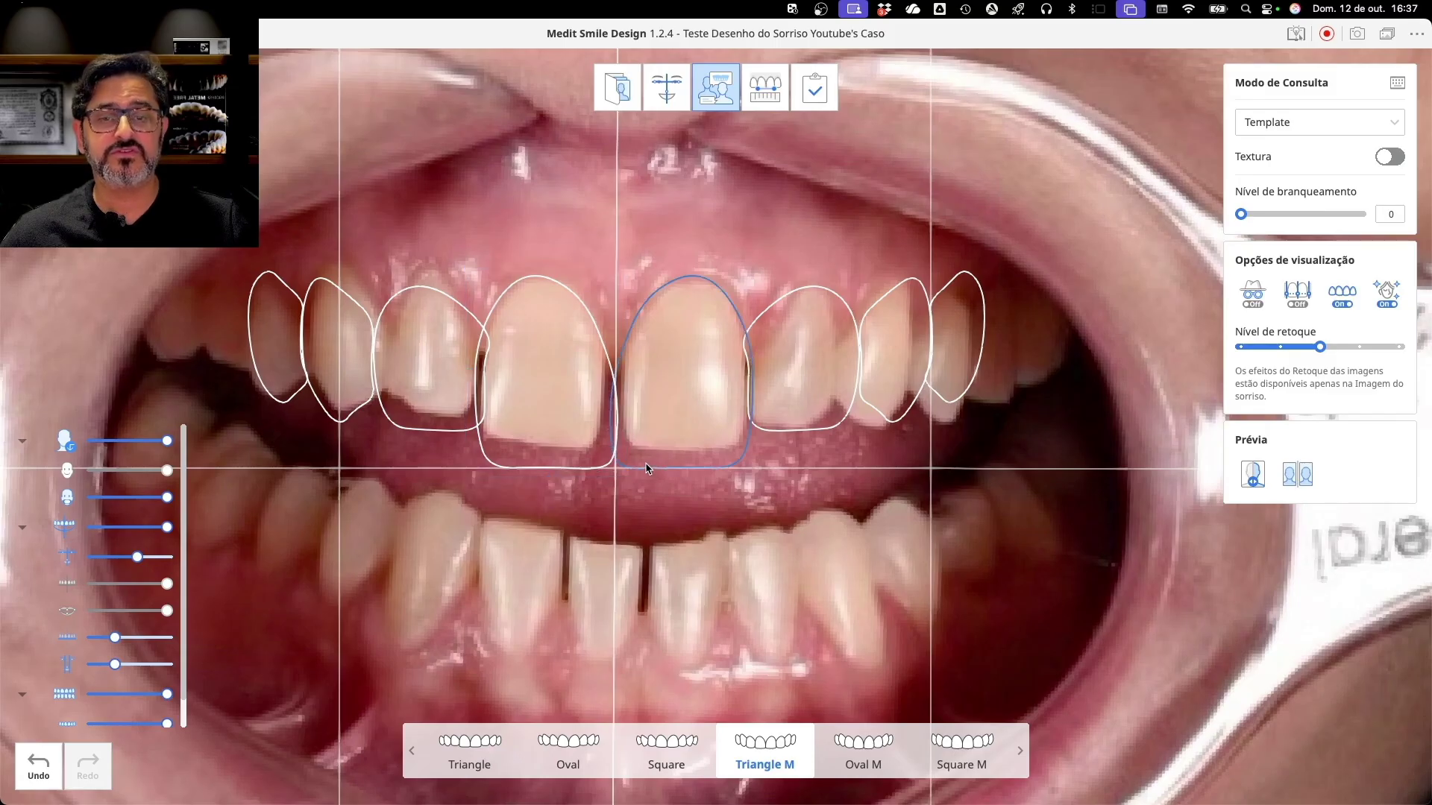
left_click(618, 431)
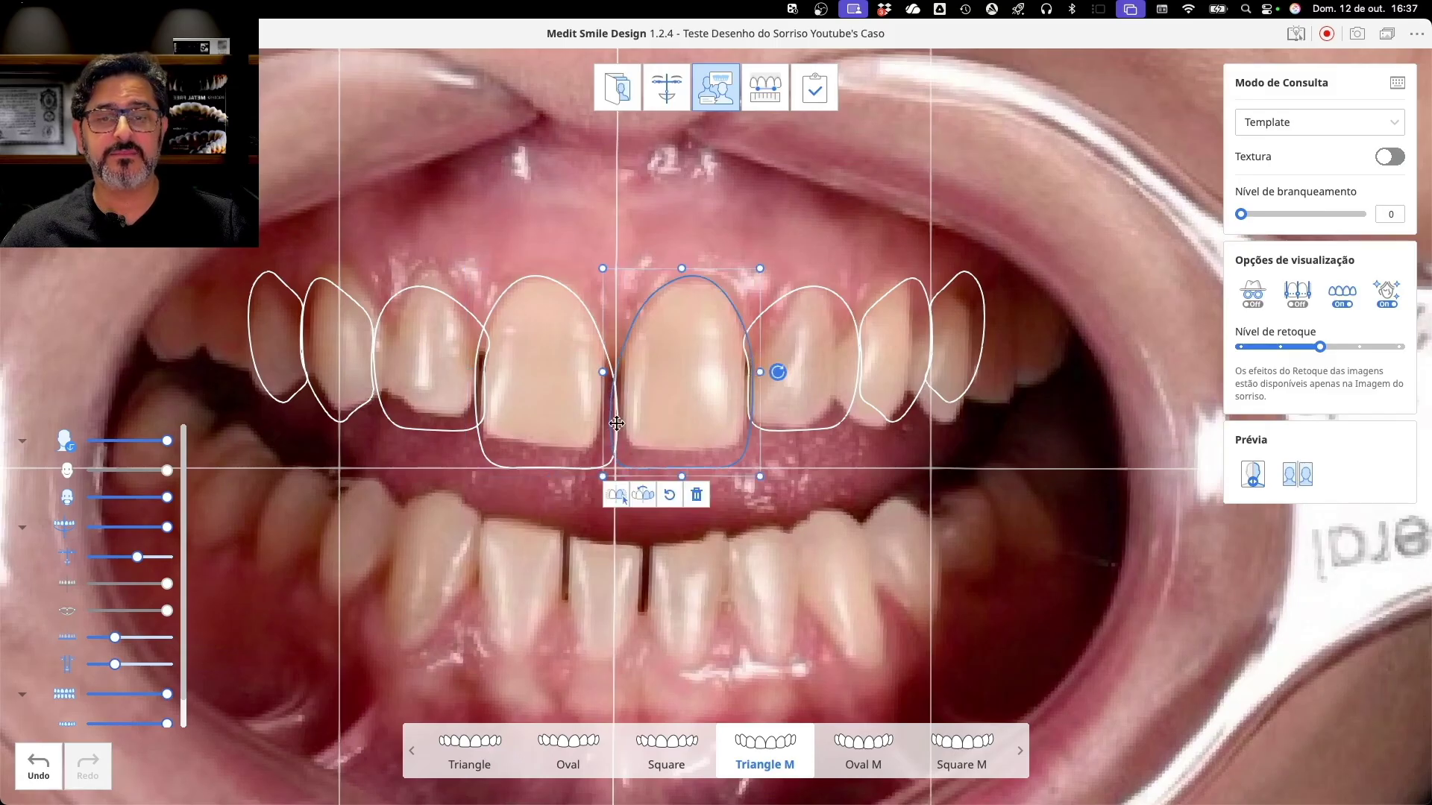
left_click_drag(604, 371, 607, 371)
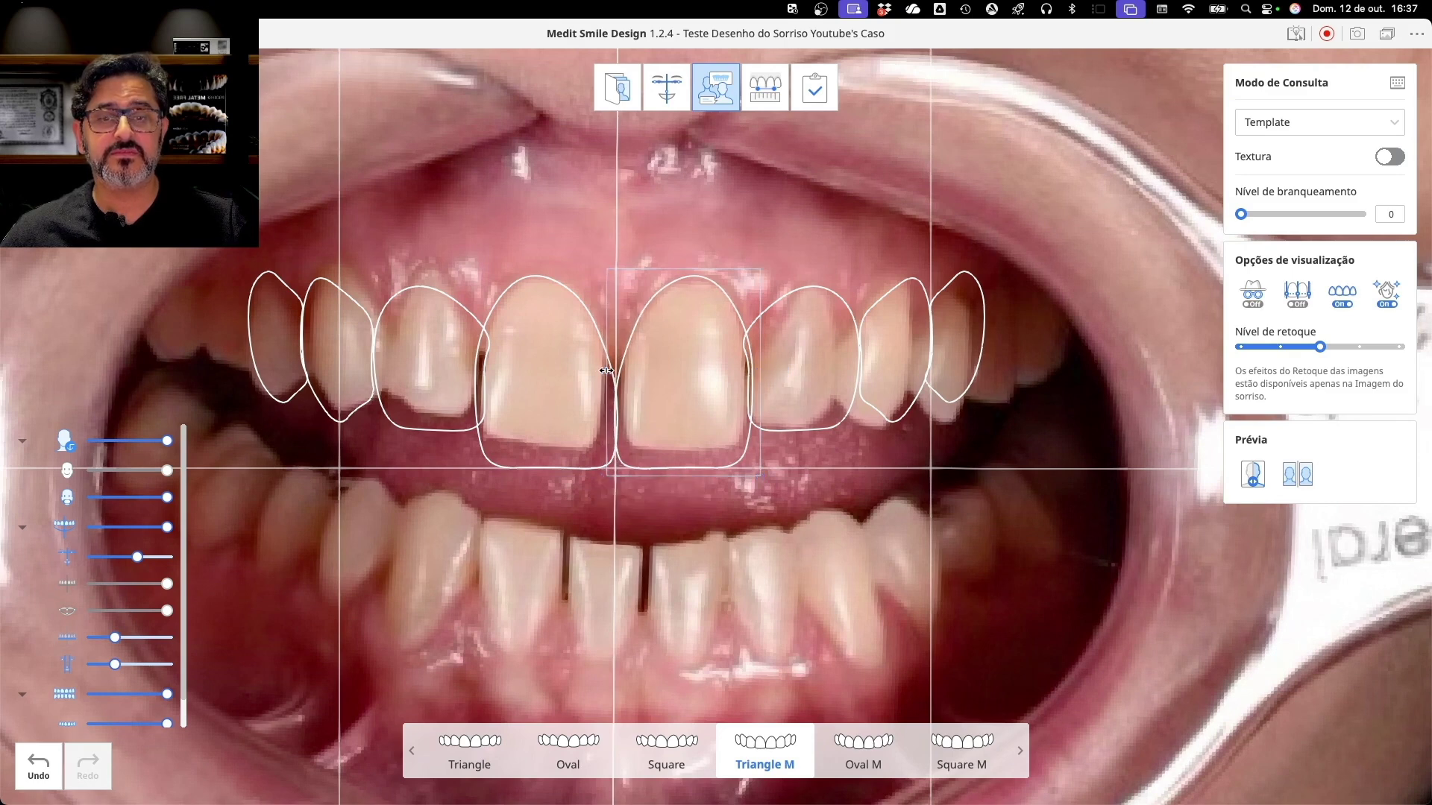
left_click_drag(607, 370, 606, 371)
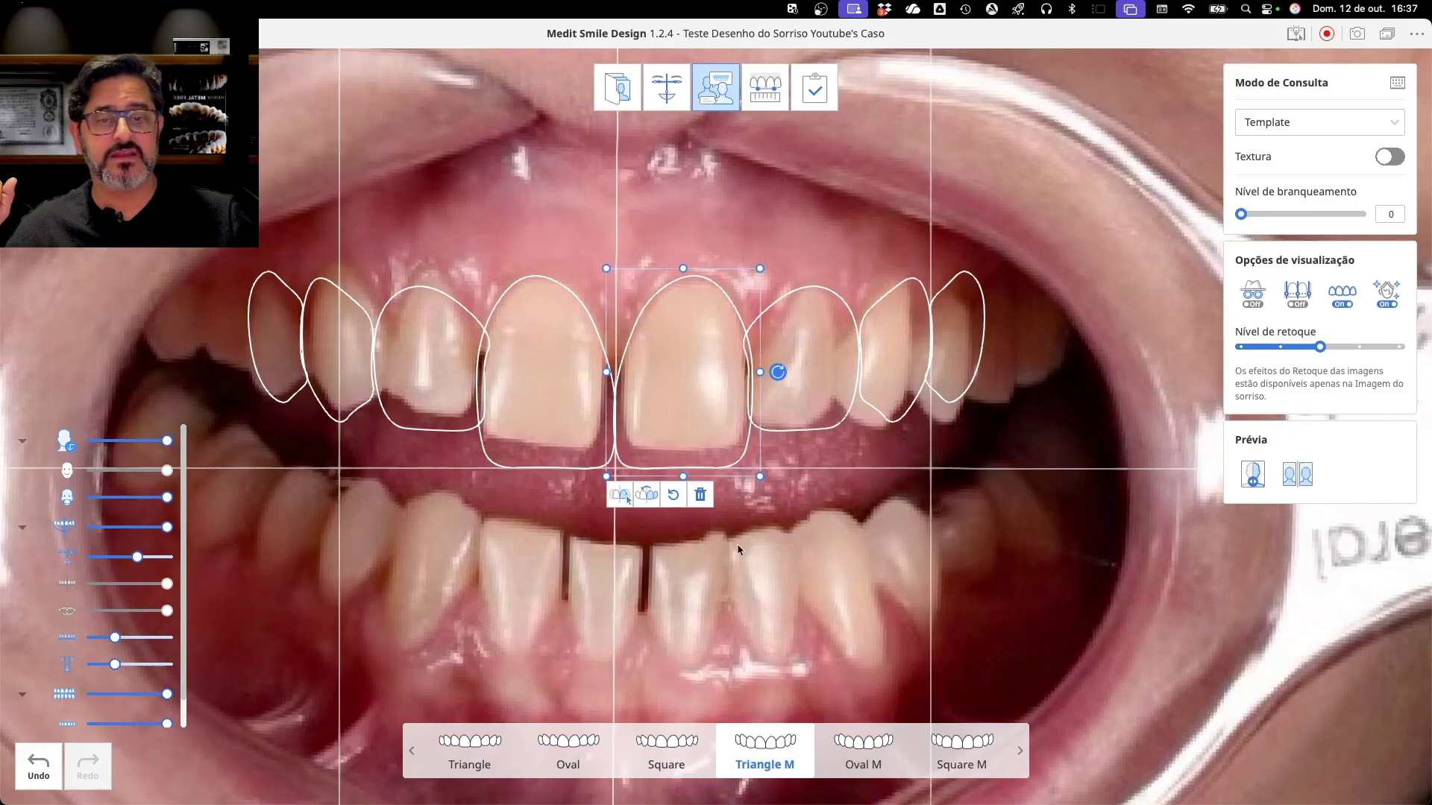
left_click(787, 608)
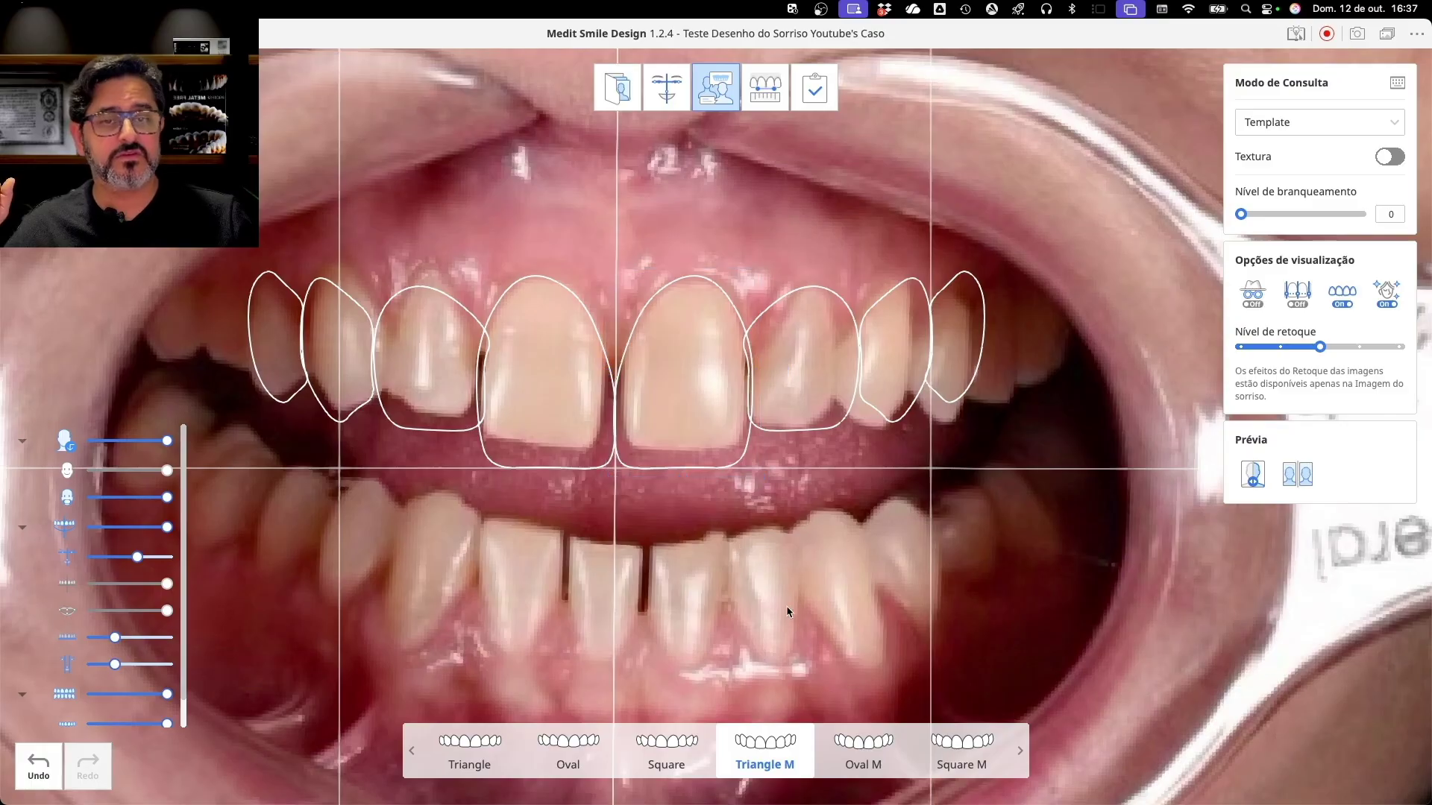
Show the tooth proportion guide and resize it from both sides to fit its 1.6 segments to the two central incisors
left_click(1296, 291)
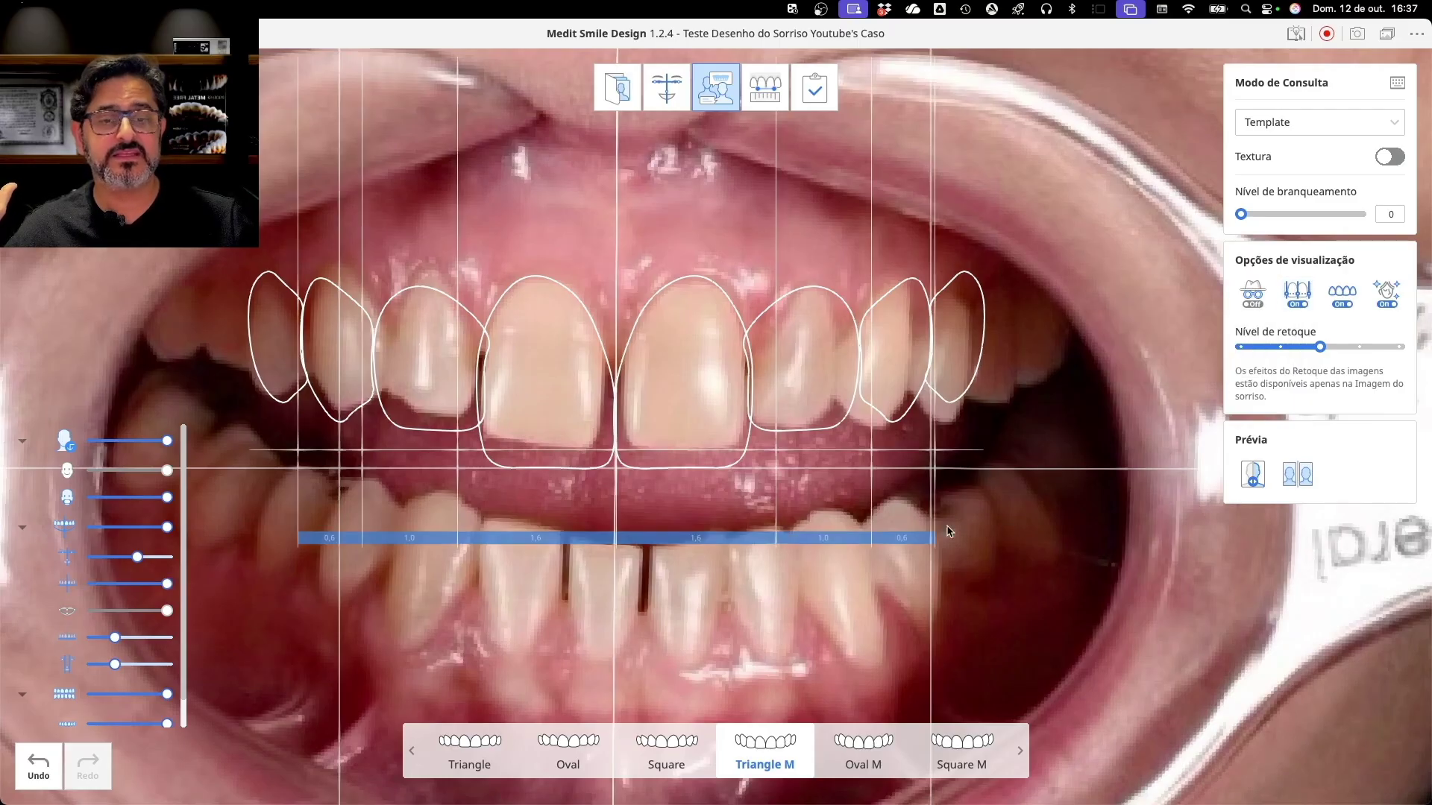
mouse_move(306, 549)
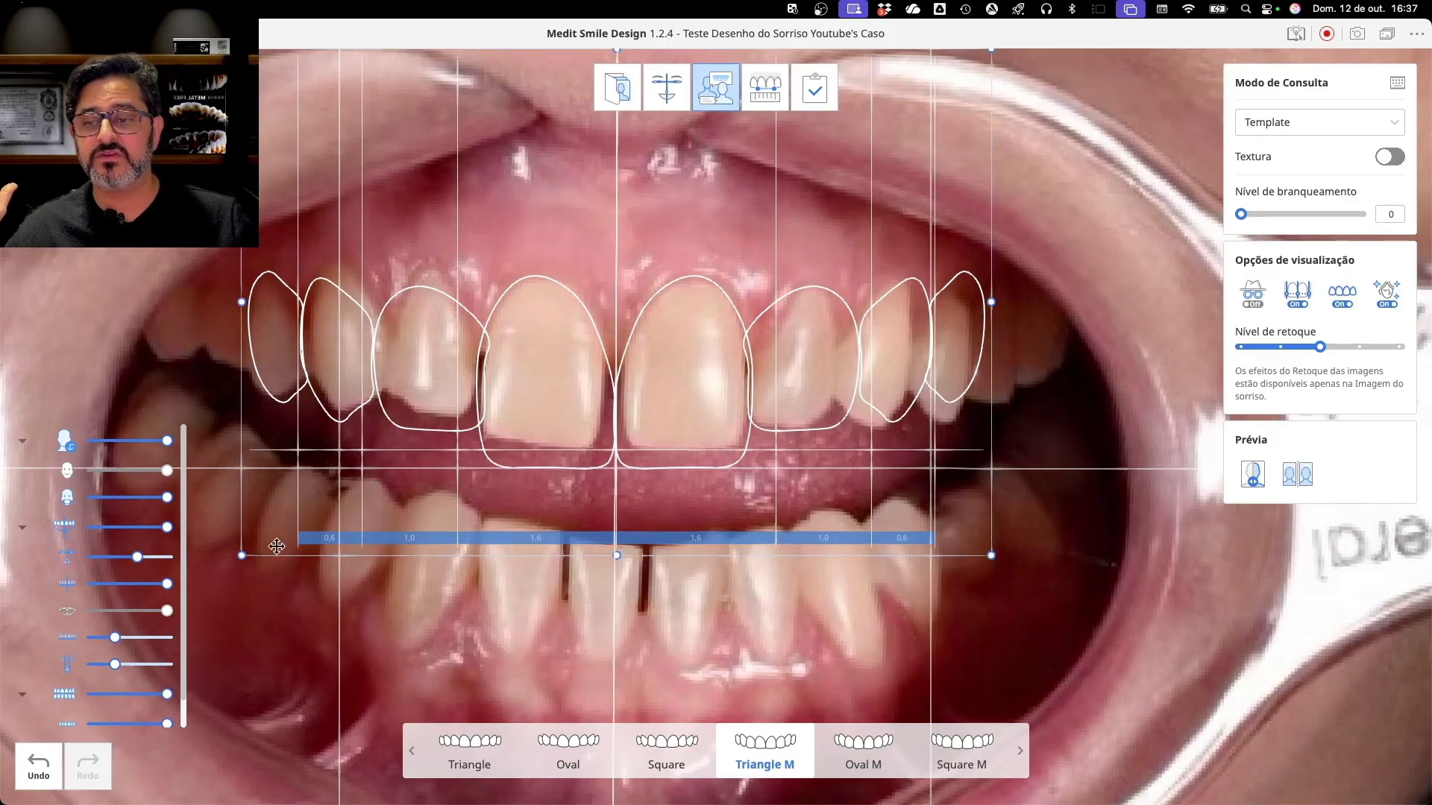
left_click_drag(241, 557, 269, 540)
left_click_drag(991, 540, 943, 542)
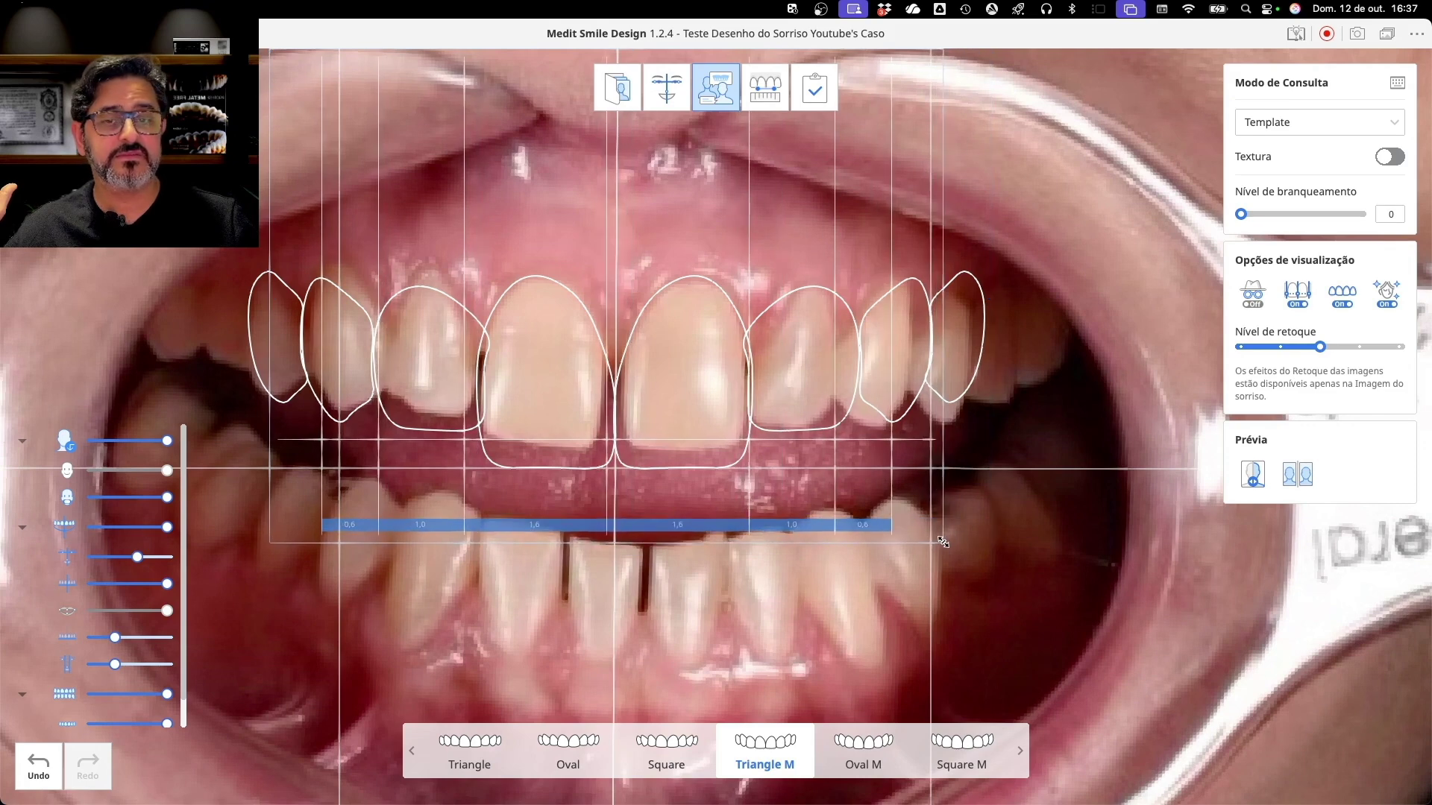
left_click_drag(270, 543, 285, 544)
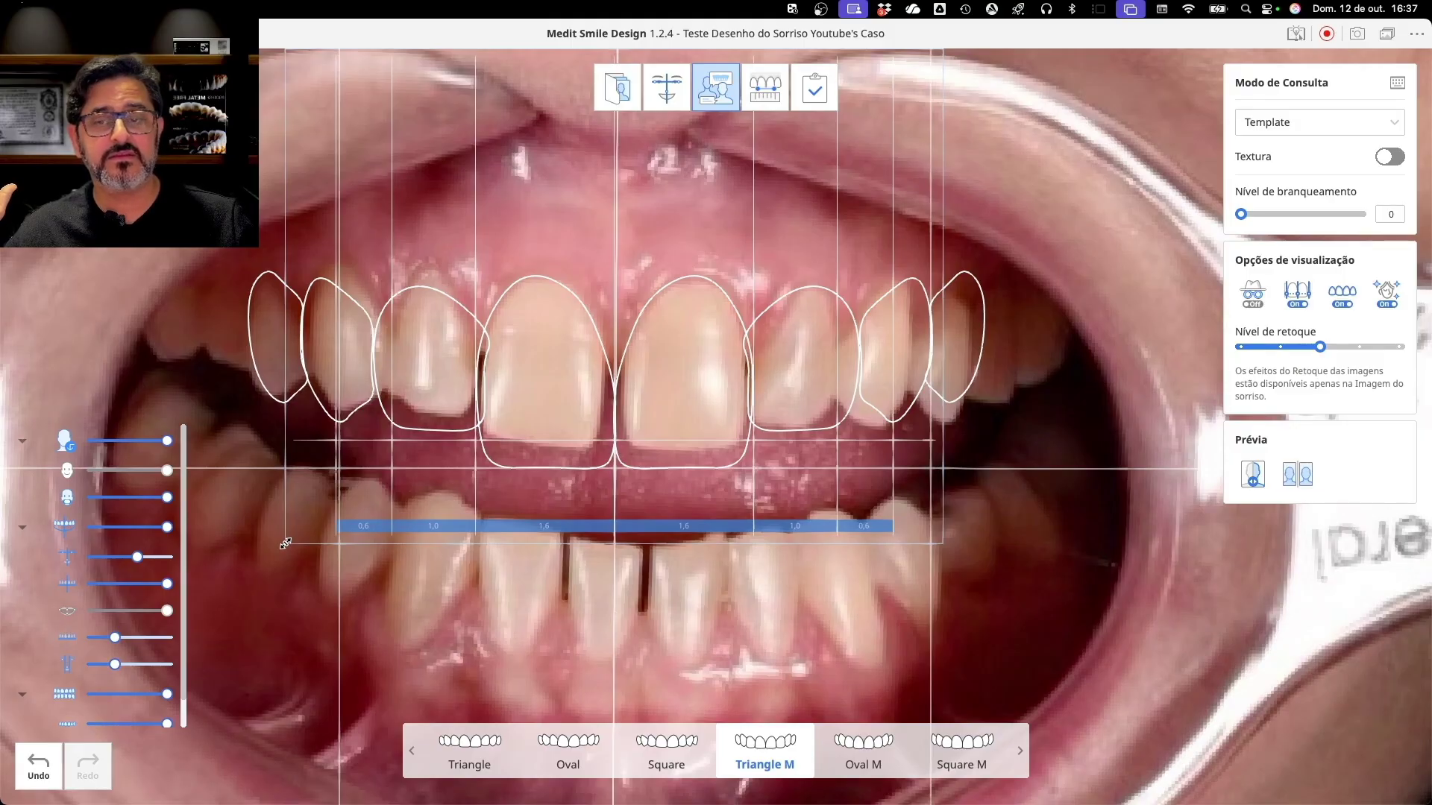
left_click_drag(285, 544, 286, 544)
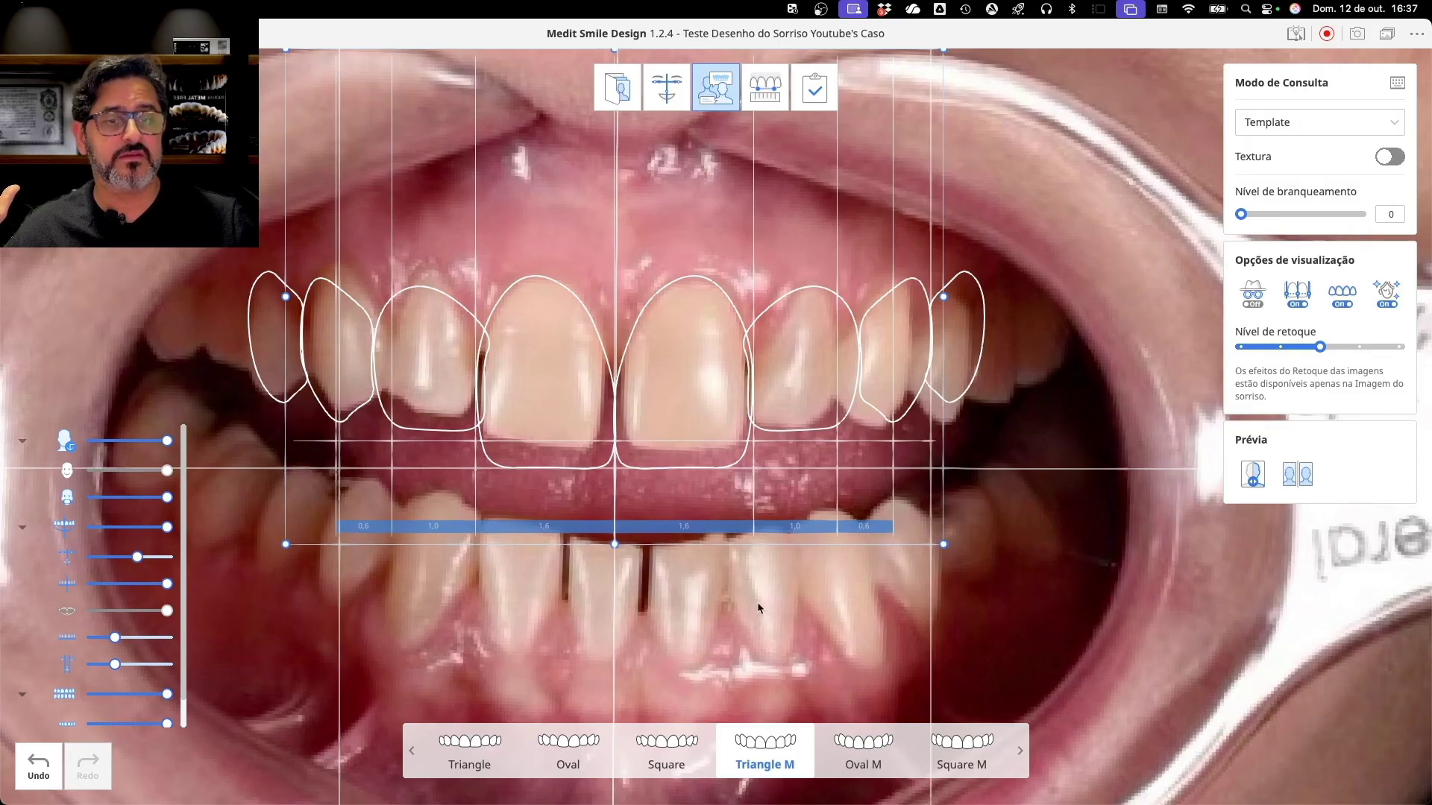
left_click_drag(794, 430, 794, 431)
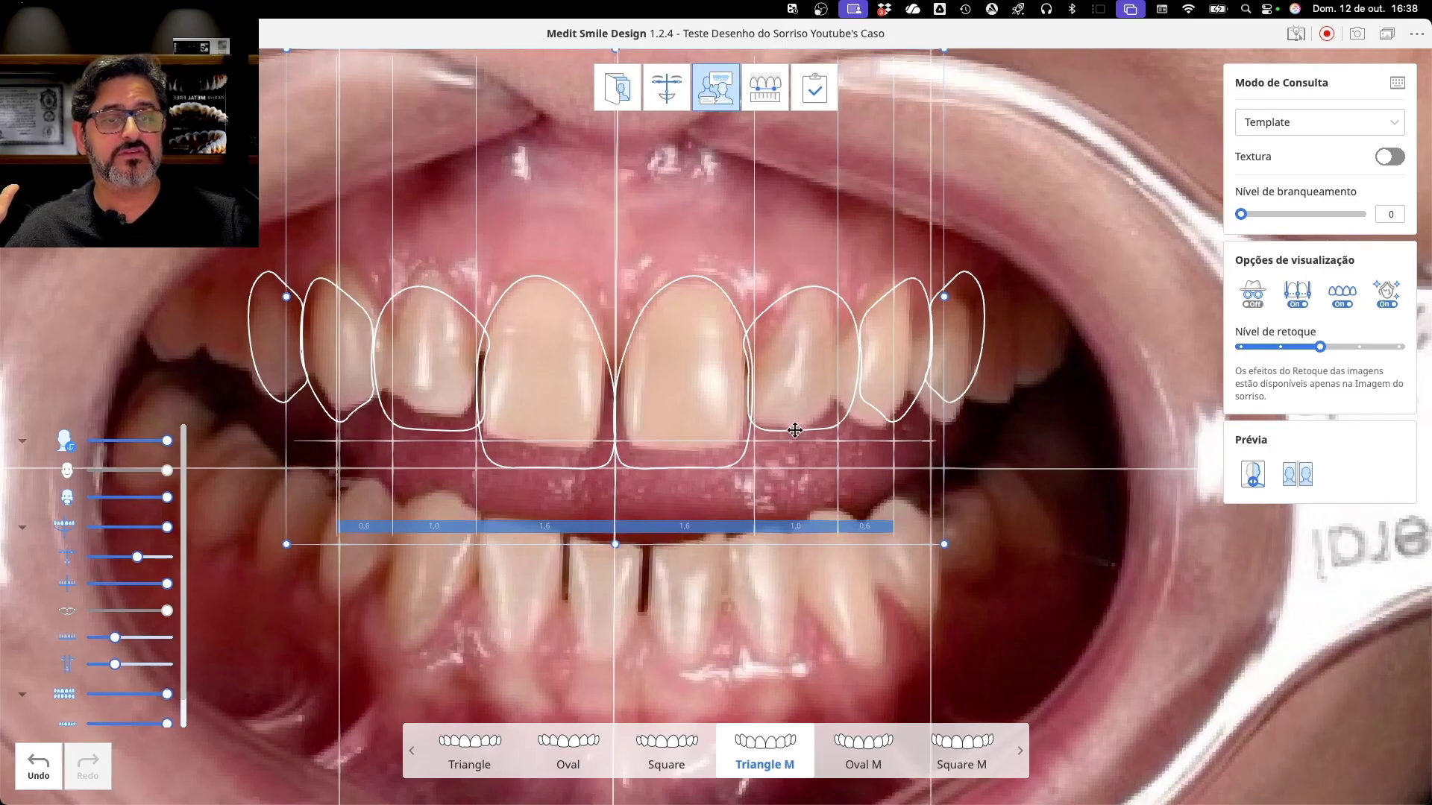
key("super+z")
left_click(792, 643)
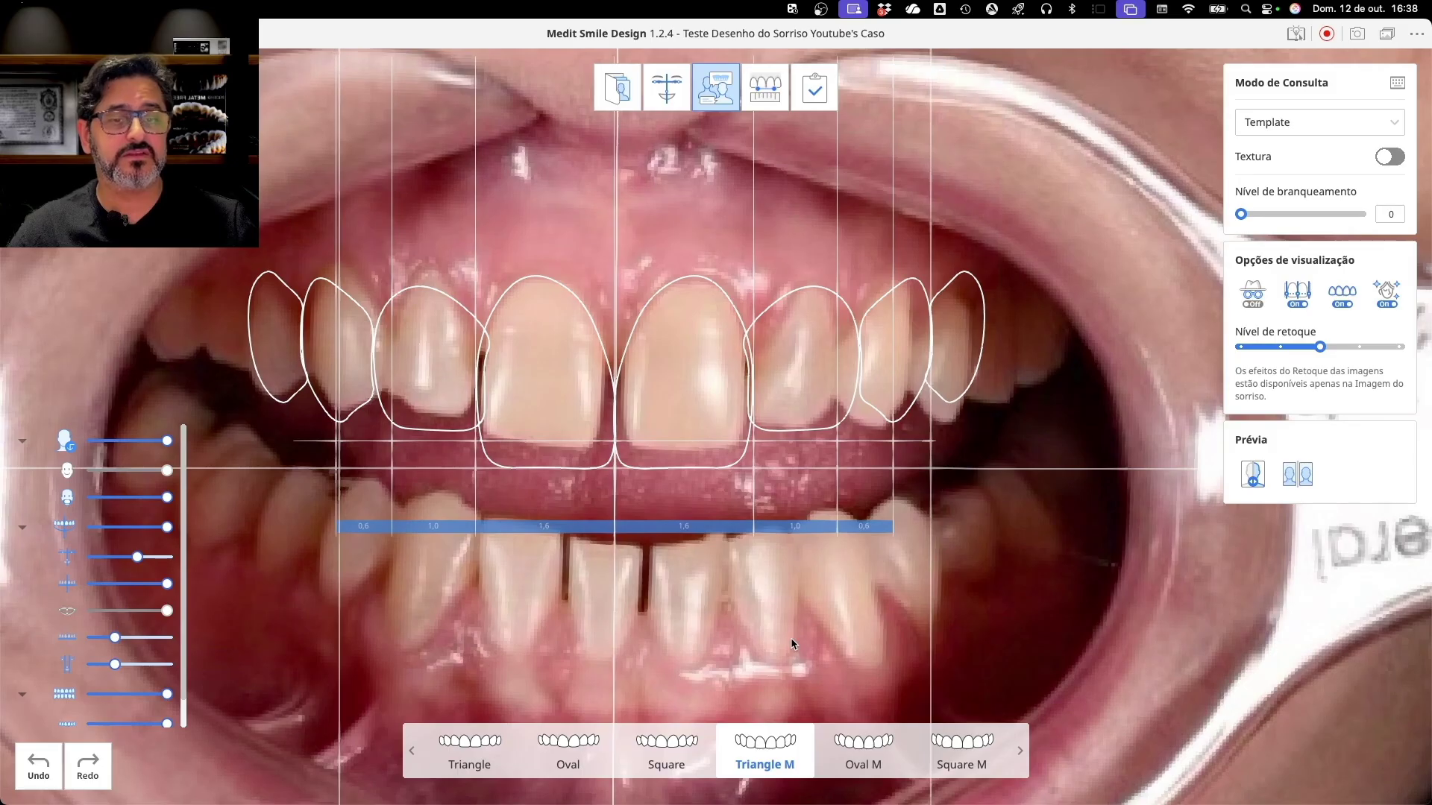
Narrow the patient's left lateral incisor outline to its 1.0 guide segment and lengthen it at the incisal edge
left_click(792, 433)
left_click_drag(738, 357, 742, 359)
left_click_drag(867, 358, 847, 359)
left_click_drag(794, 438, 794, 460)
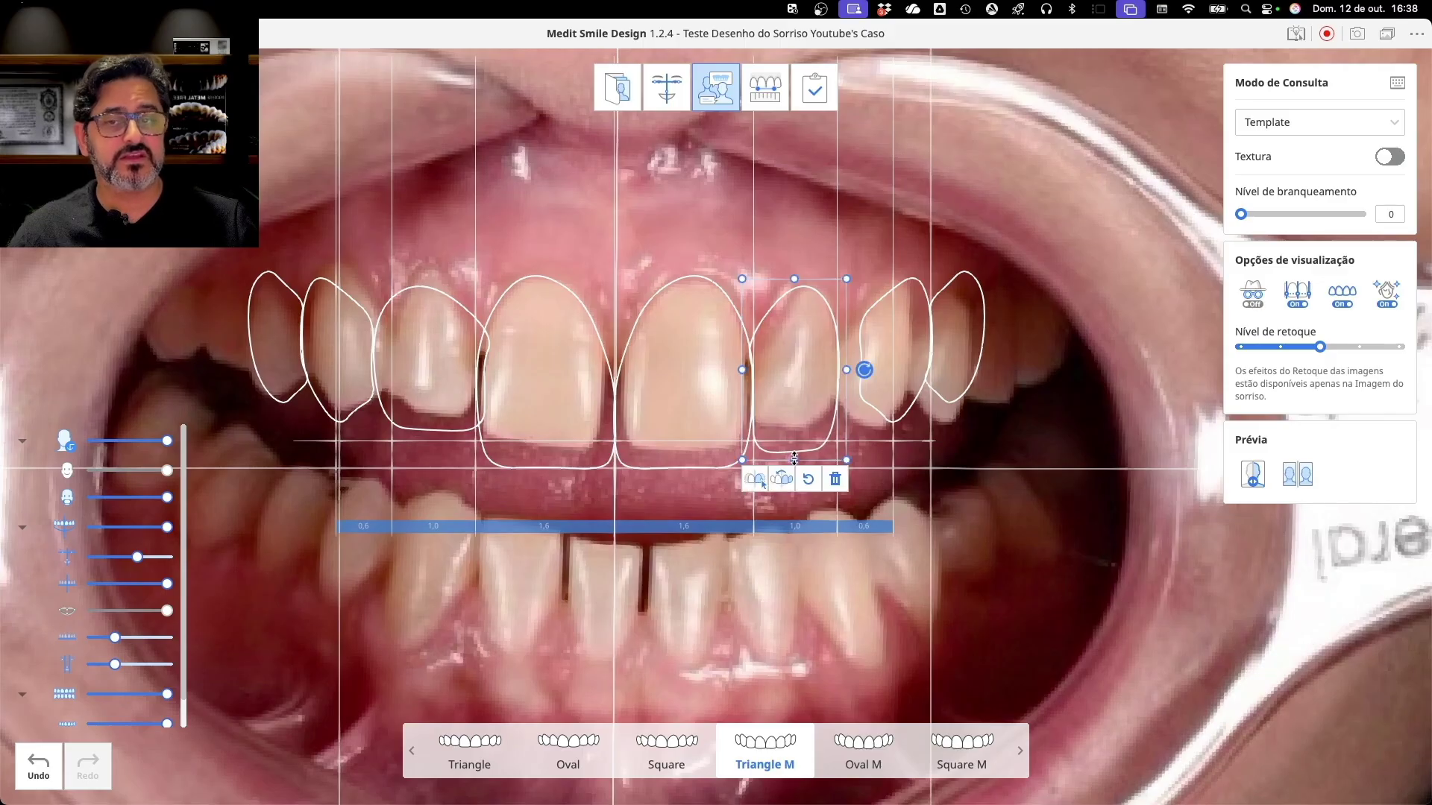
Lengthen the patient's right lateral incisor outline at the incisal edge and narrow it from both sides towards its 1.0 guide segment
left_click(450, 436)
left_click_drag(431, 438, 431, 459)
left_click_drag(496, 369, 487, 369)
left_click_drag(367, 369, 379, 369)
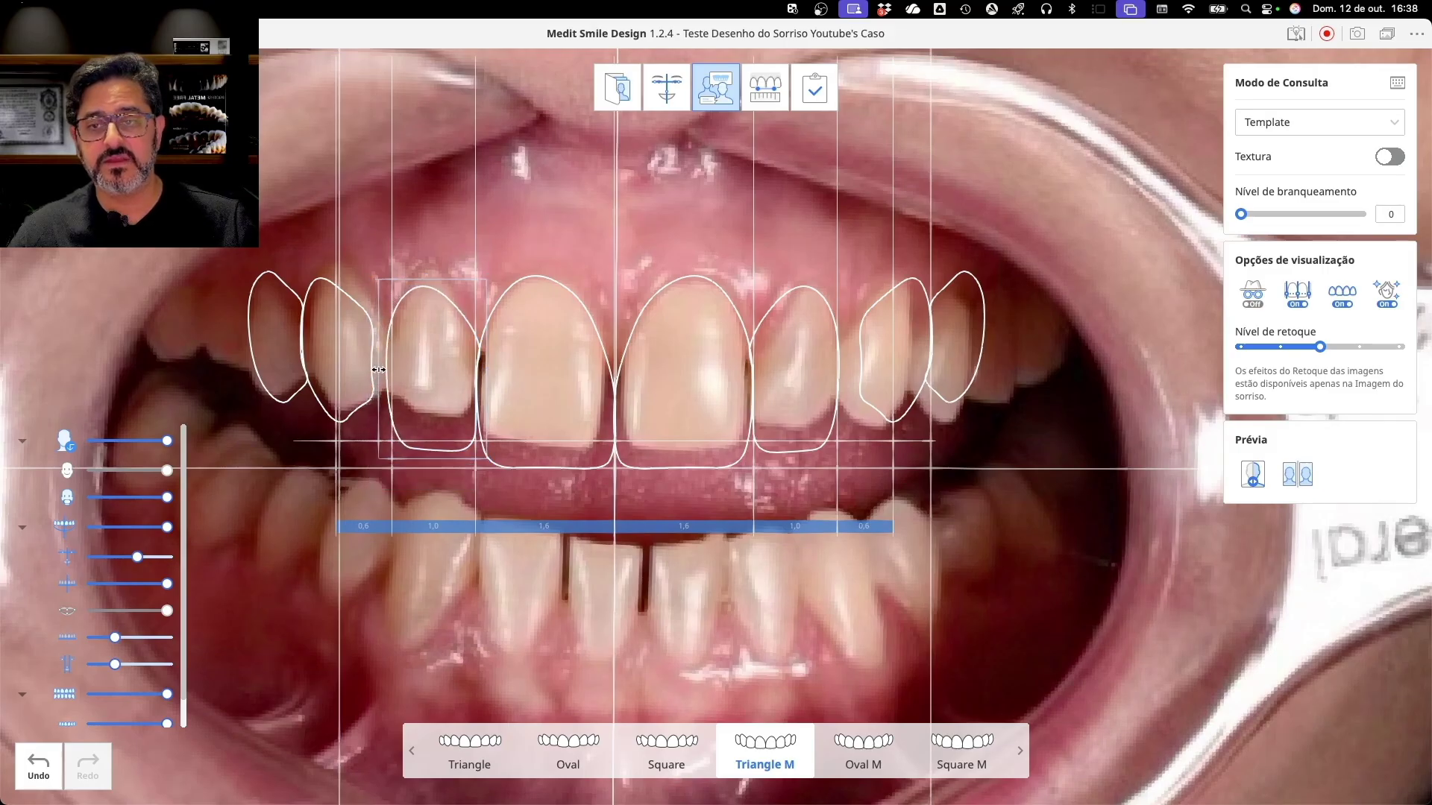
left_click_drag(378, 369, 380, 369)
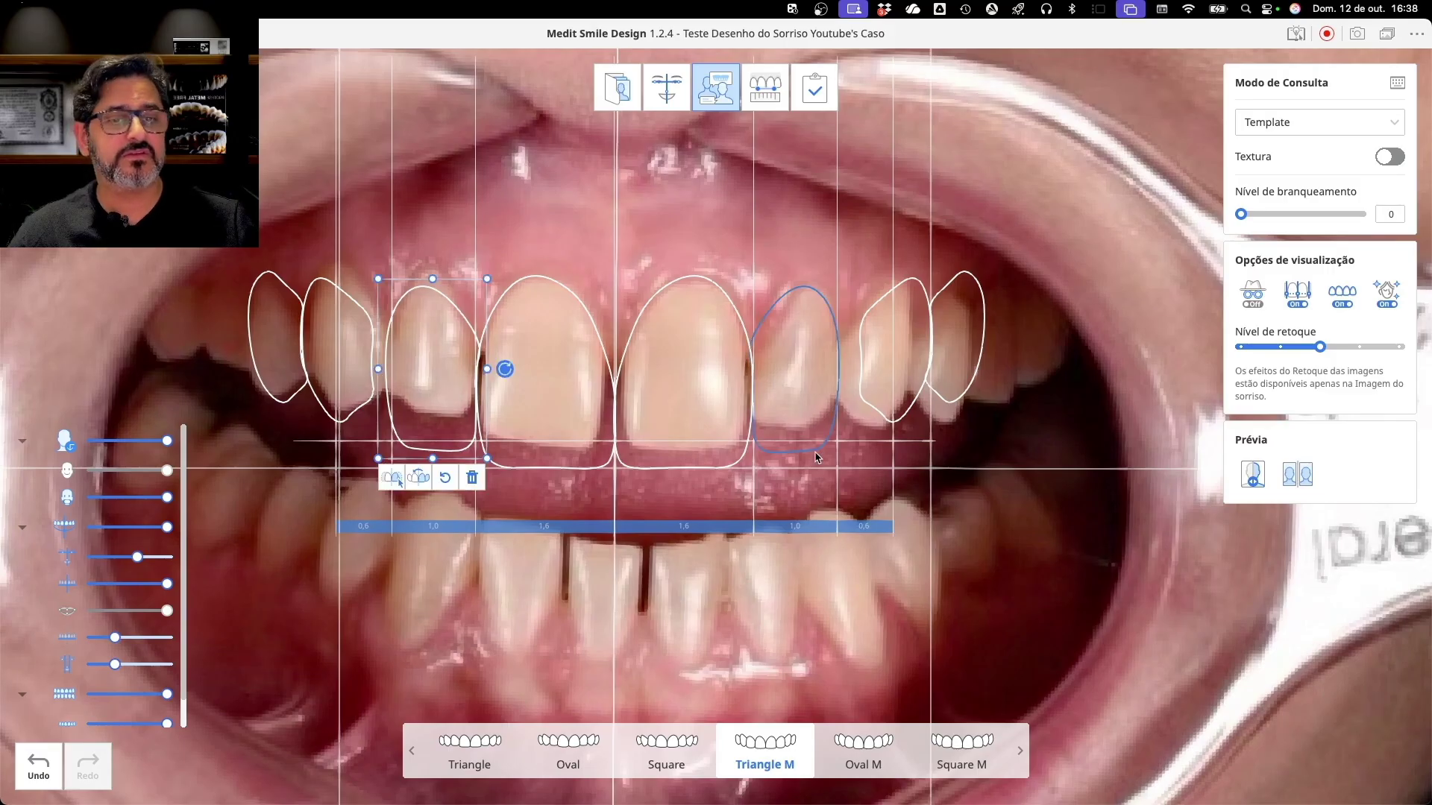
Widen the patient's left lateral incisor outline slightly towards the canine and hide the proportion guide
left_click(840, 371)
left_click_drag(845, 371, 850, 371)
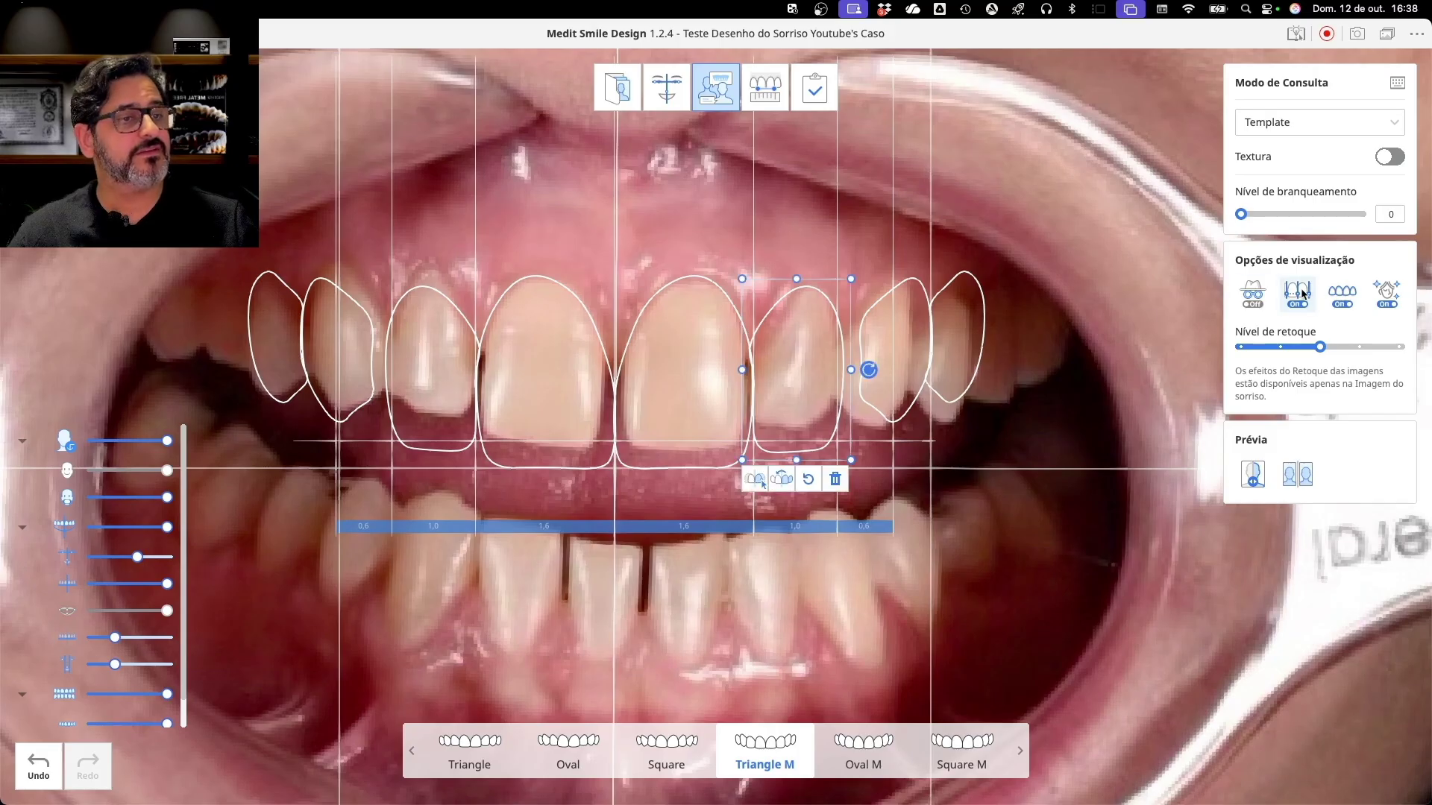
left_click(1301, 293)
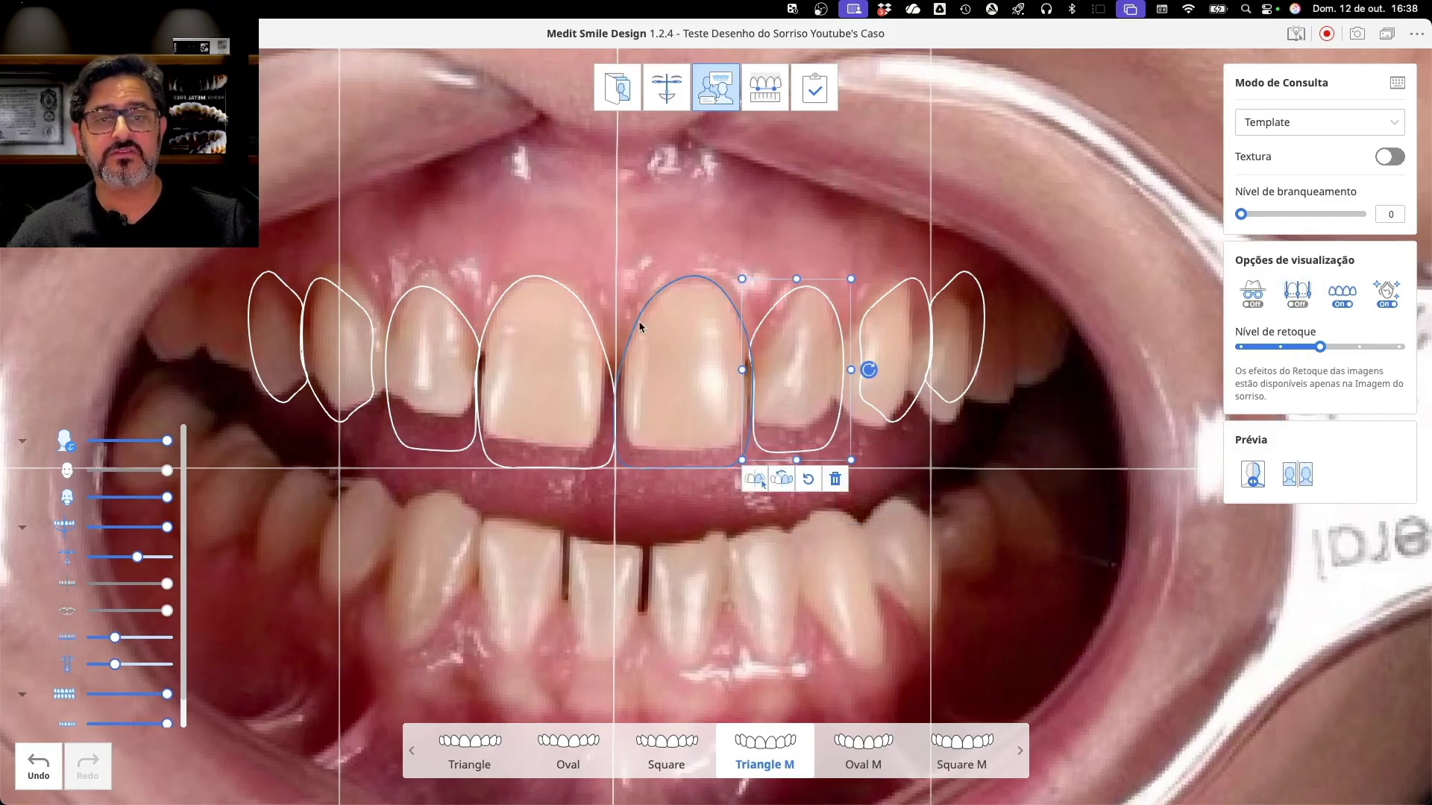
Raise the gum margin of the patient's right lateral incisor outline by adjusting its upper contour points
left_click(433, 295)
scroll(582, 408, "down", 5)
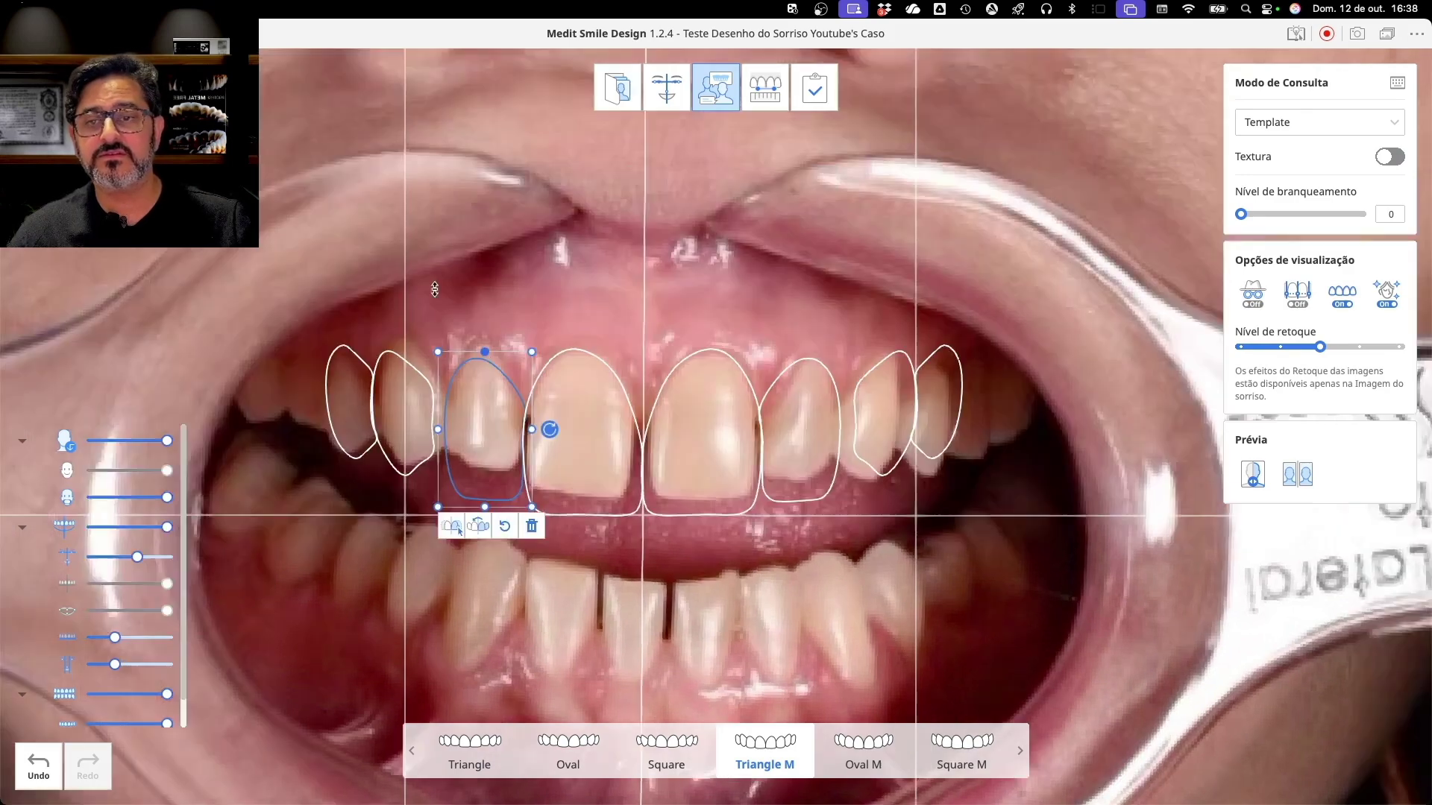
scroll(663, 478, "up", 5)
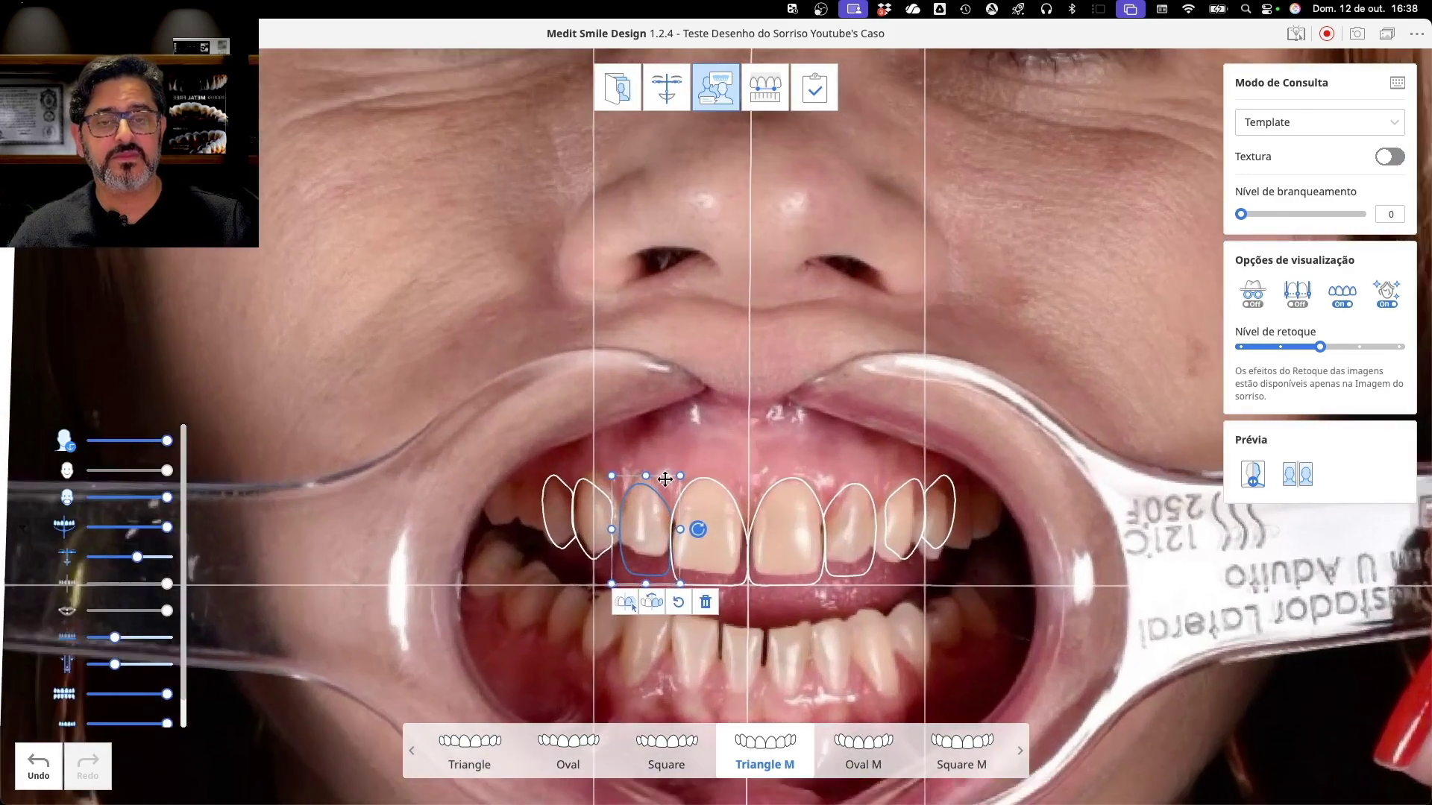
scroll(664, 483, "up", 3)
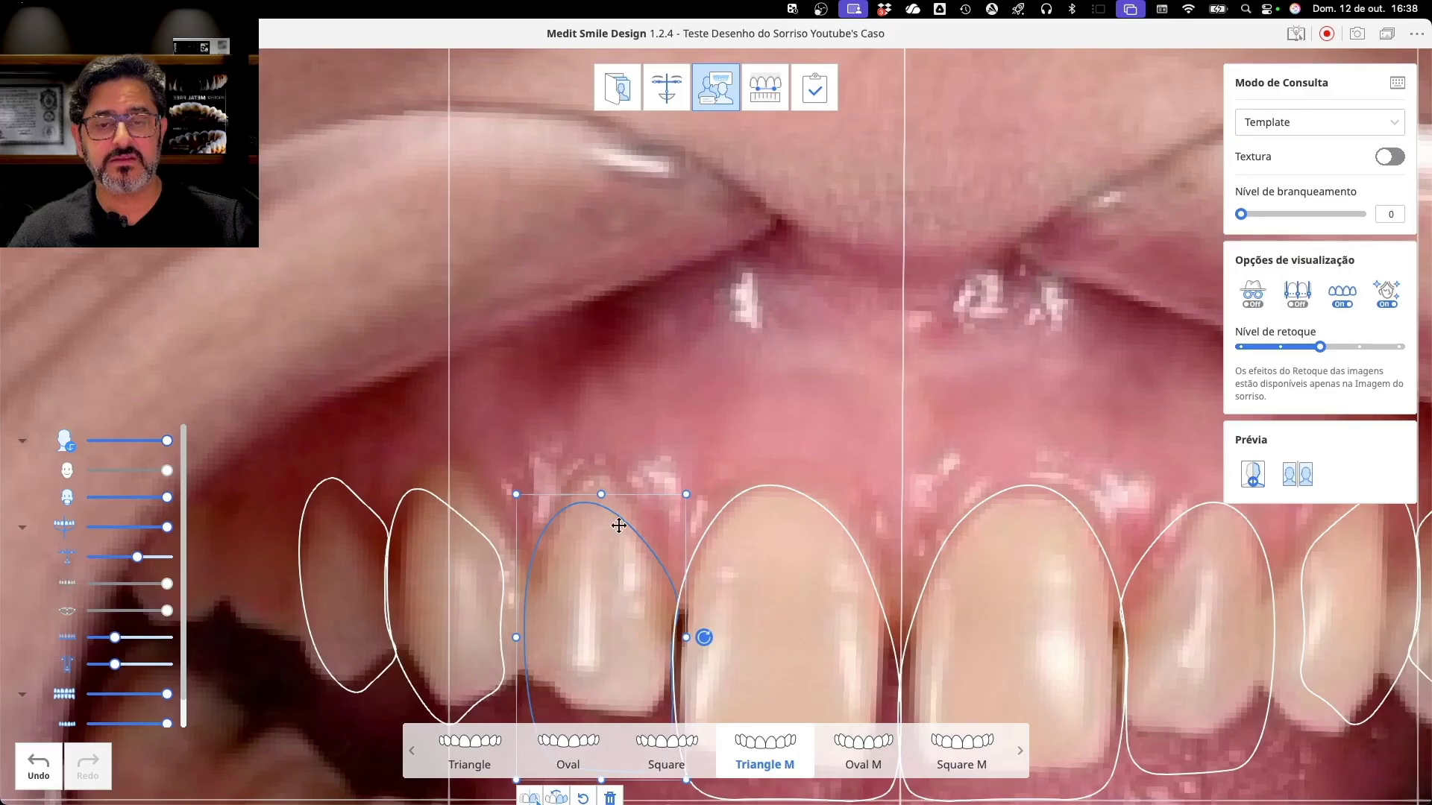
double_click(623, 514)
right_click(589, 492)
left_click(606, 501)
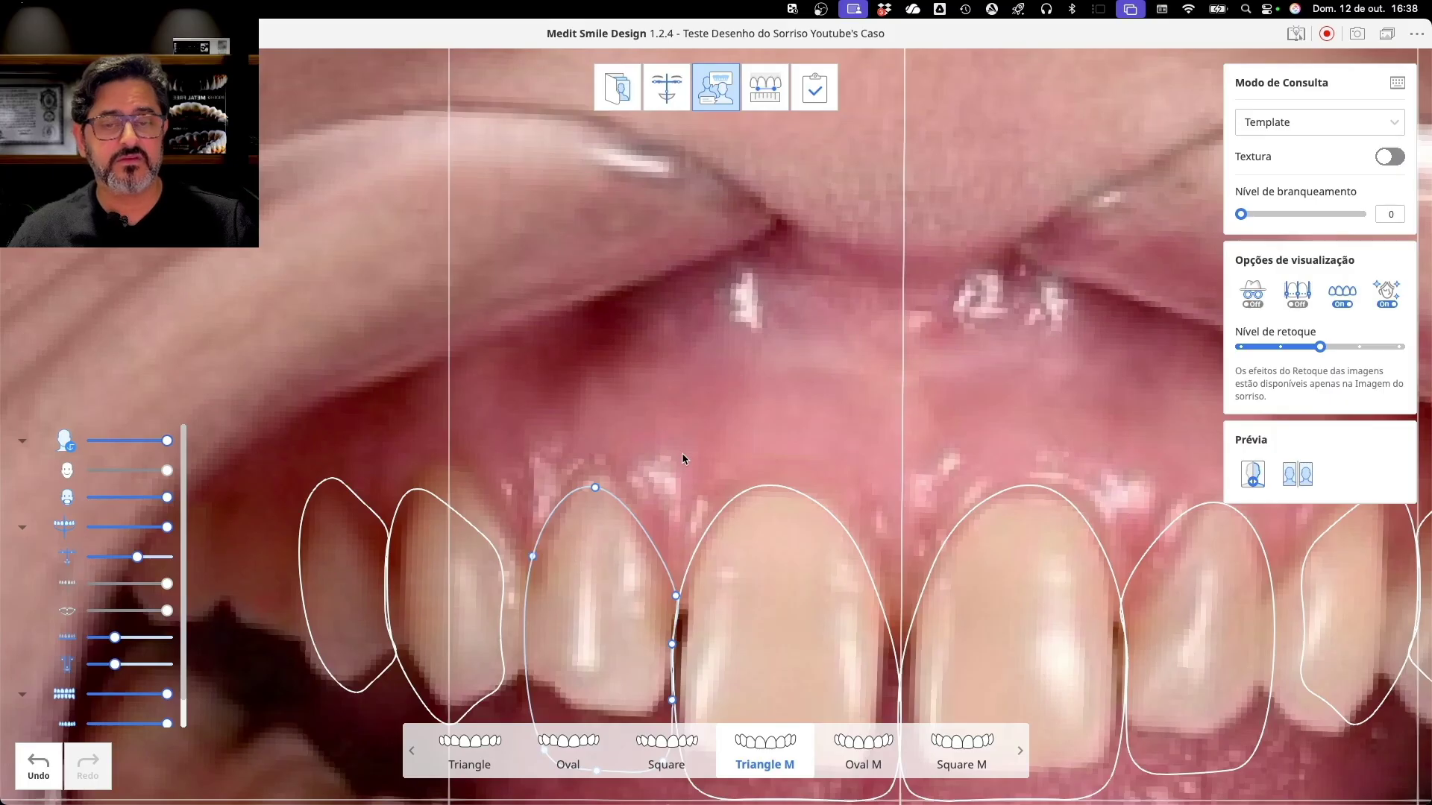
scroll(682, 453, "down", 10)
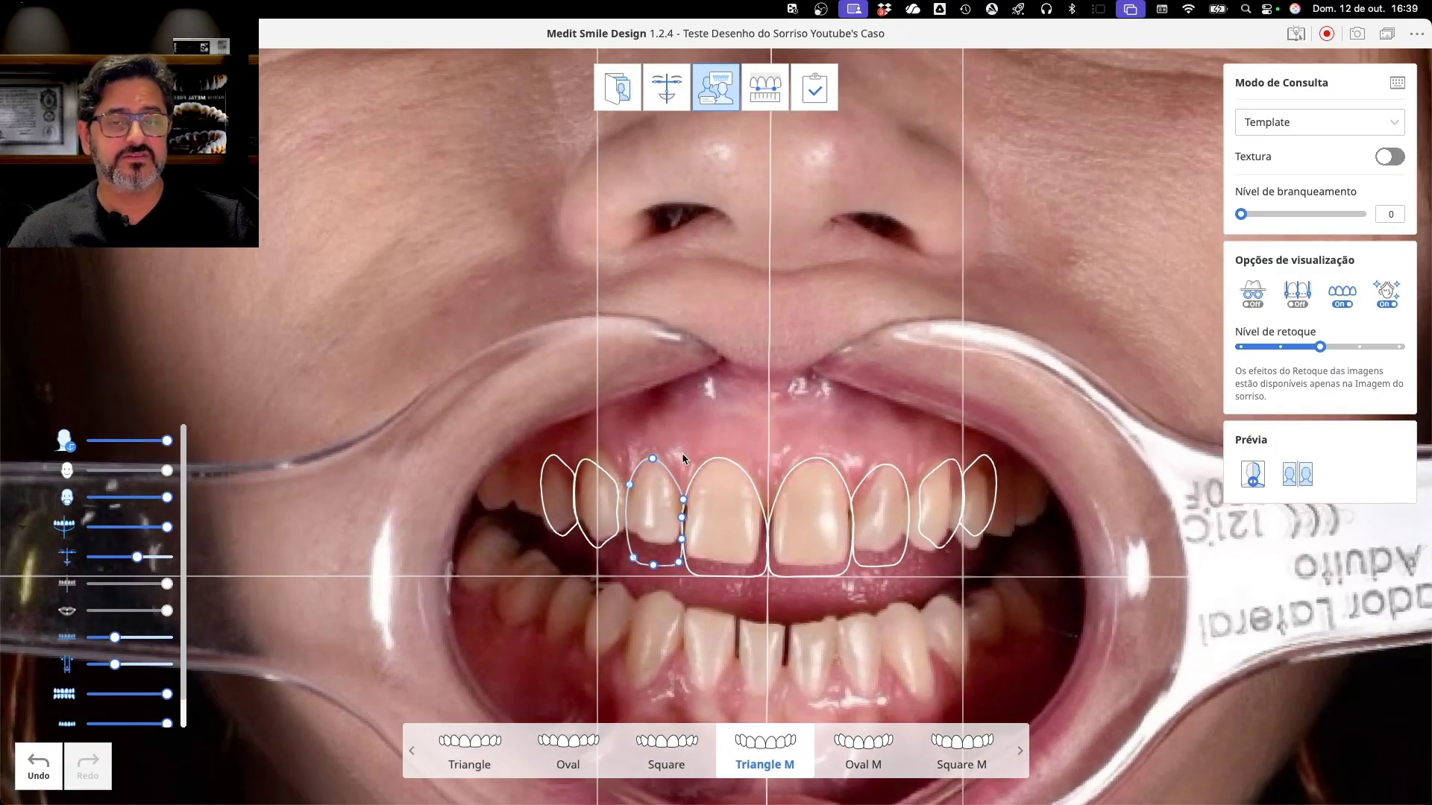
left_click(683, 605)
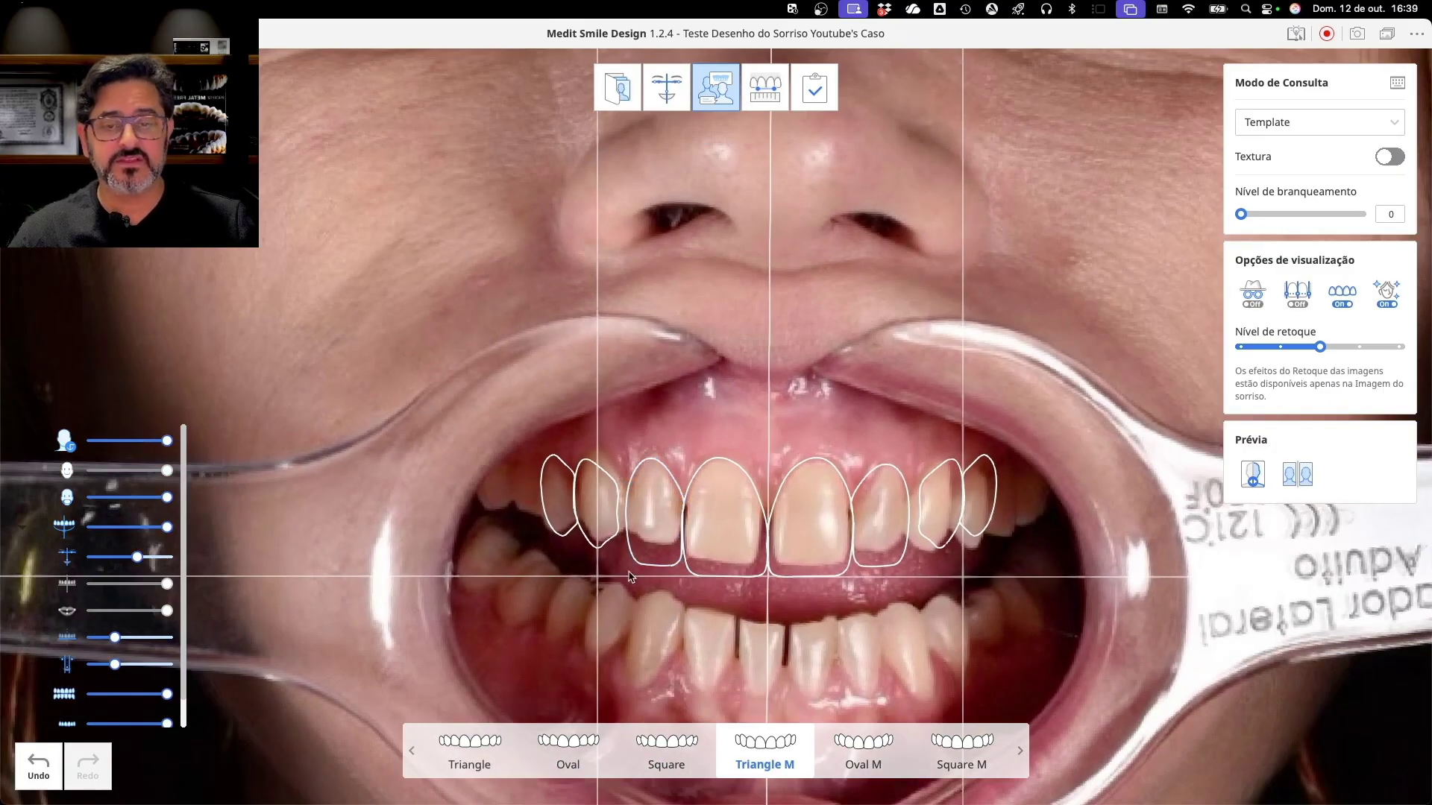
Shift the patient's right canine outline towards the lateral incisor and extend it at the cusp tip and gum margin
left_click(611, 540)
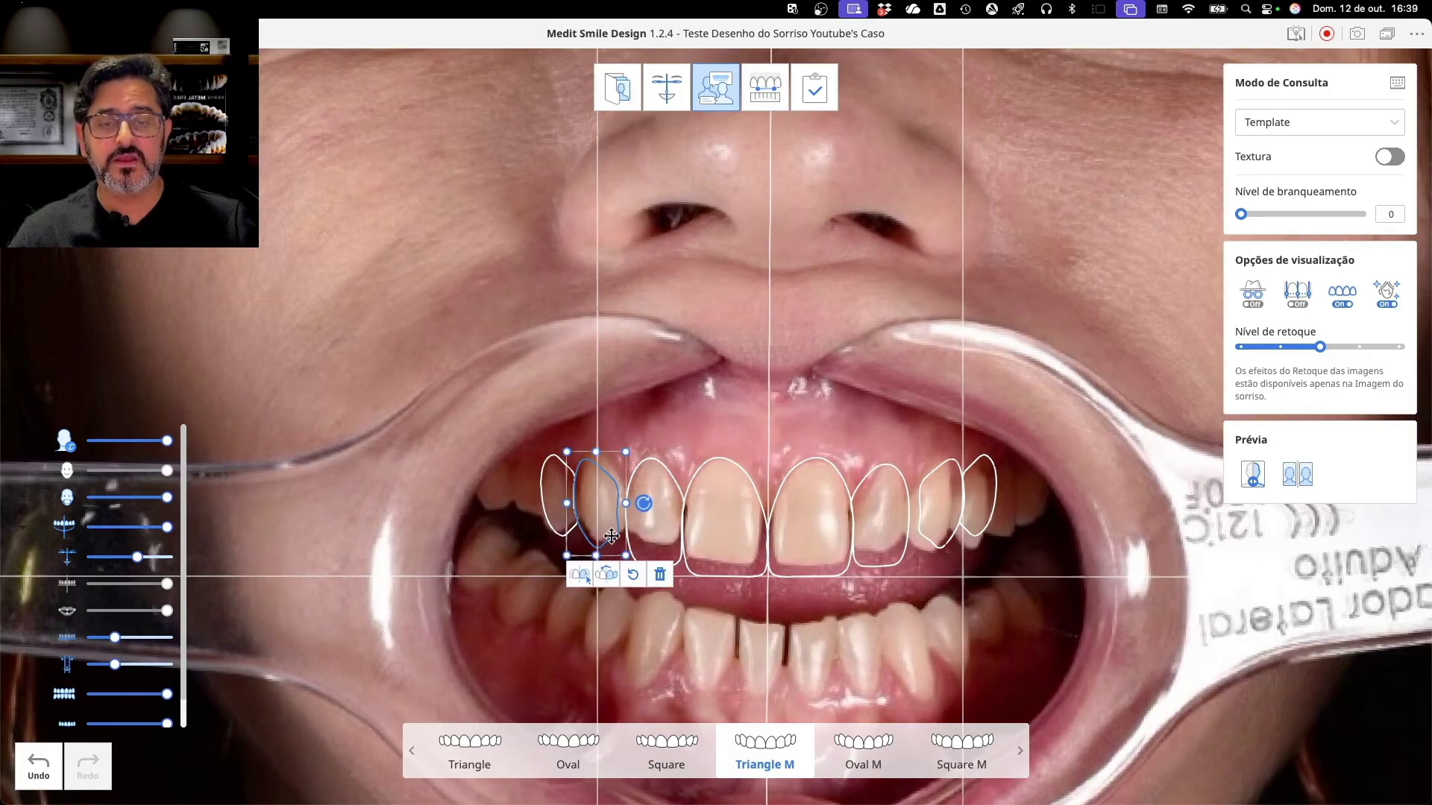
left_click_drag(612, 536, 605, 565)
left_click_drag(604, 452, 606, 440)
left_click_drag(573, 501, 571, 502)
Fine-tune the contour points of the patient's right canine outline along its outer side and near the cusp tip
double_click(615, 548)
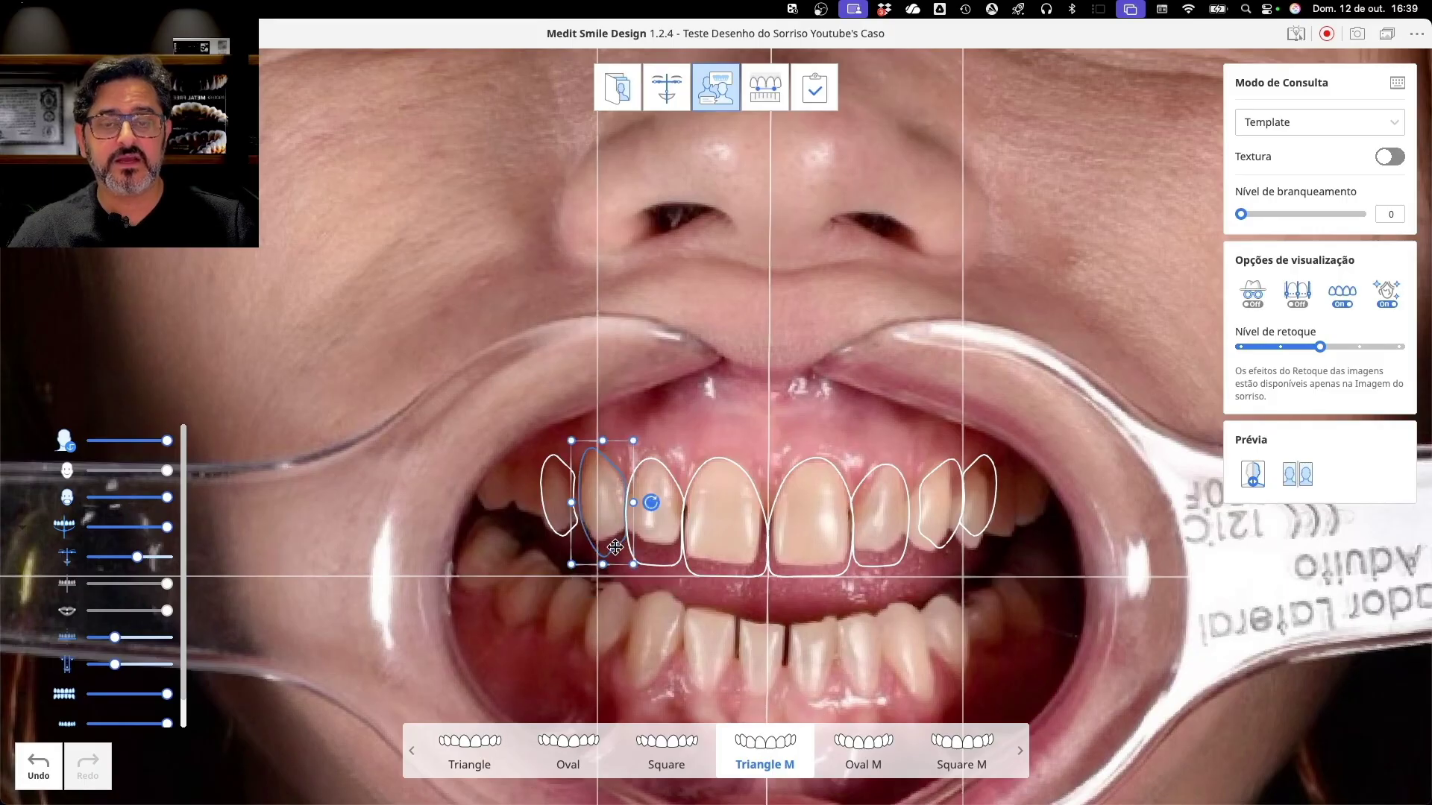
left_click_drag(457, 498, 450, 496)
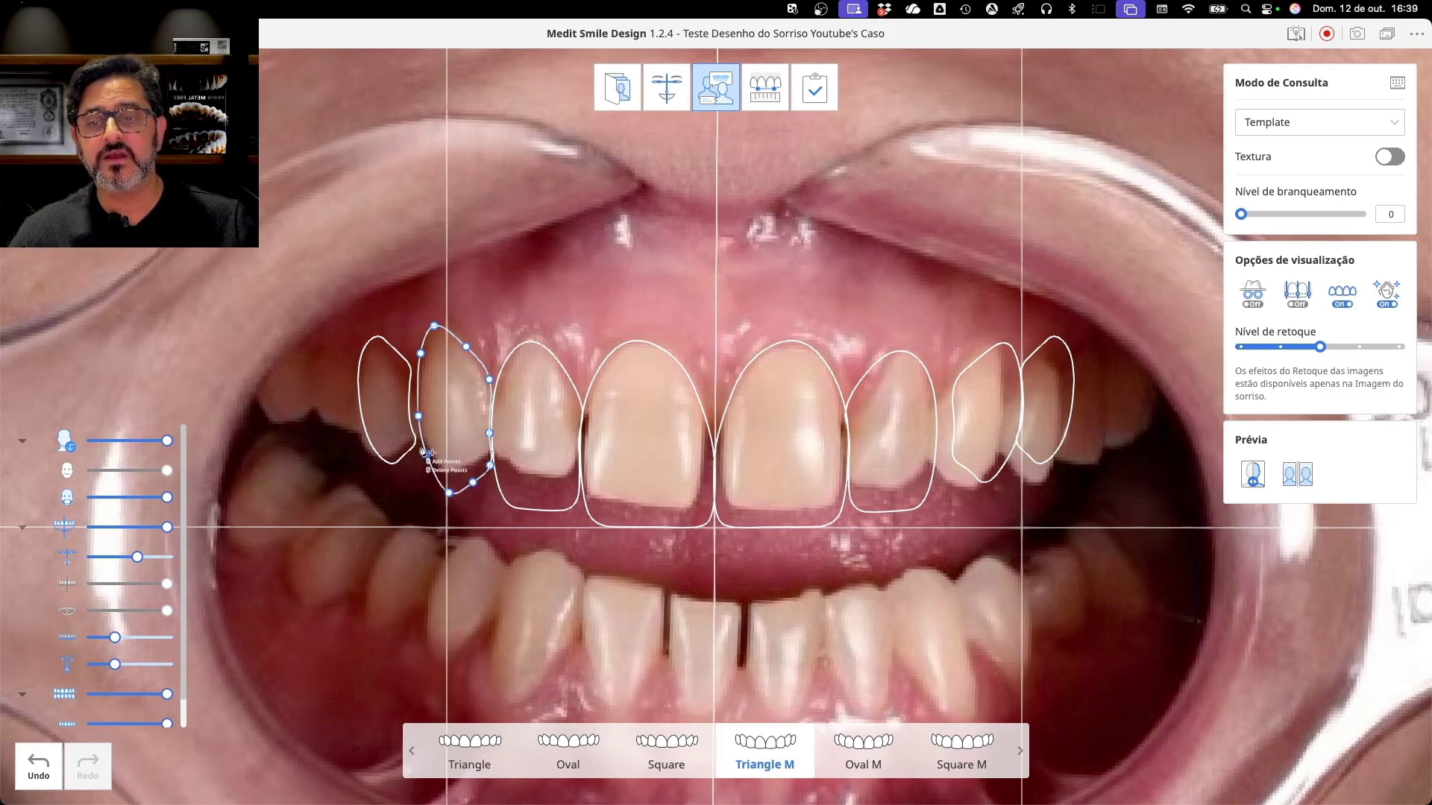
left_click(418, 416)
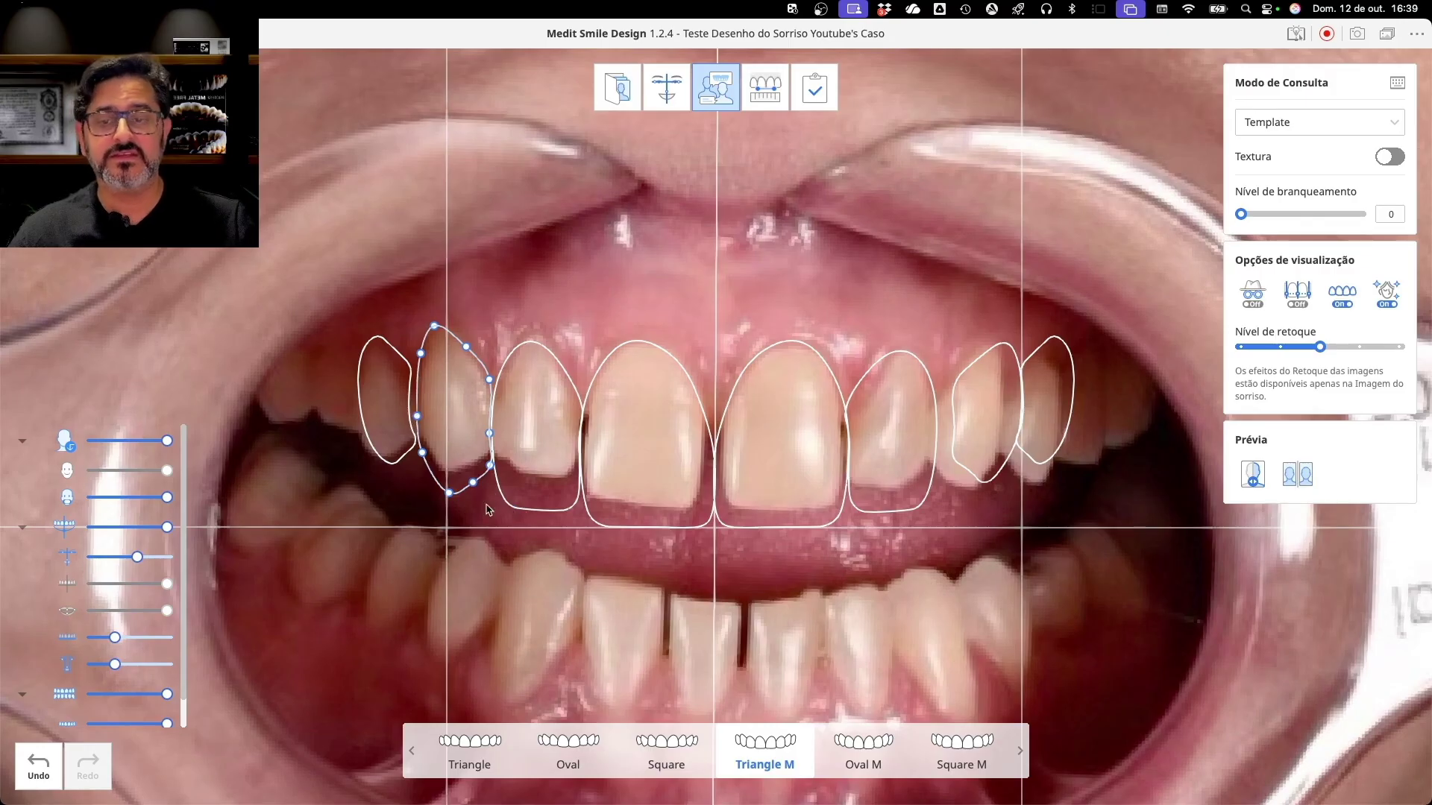
left_click(473, 482)
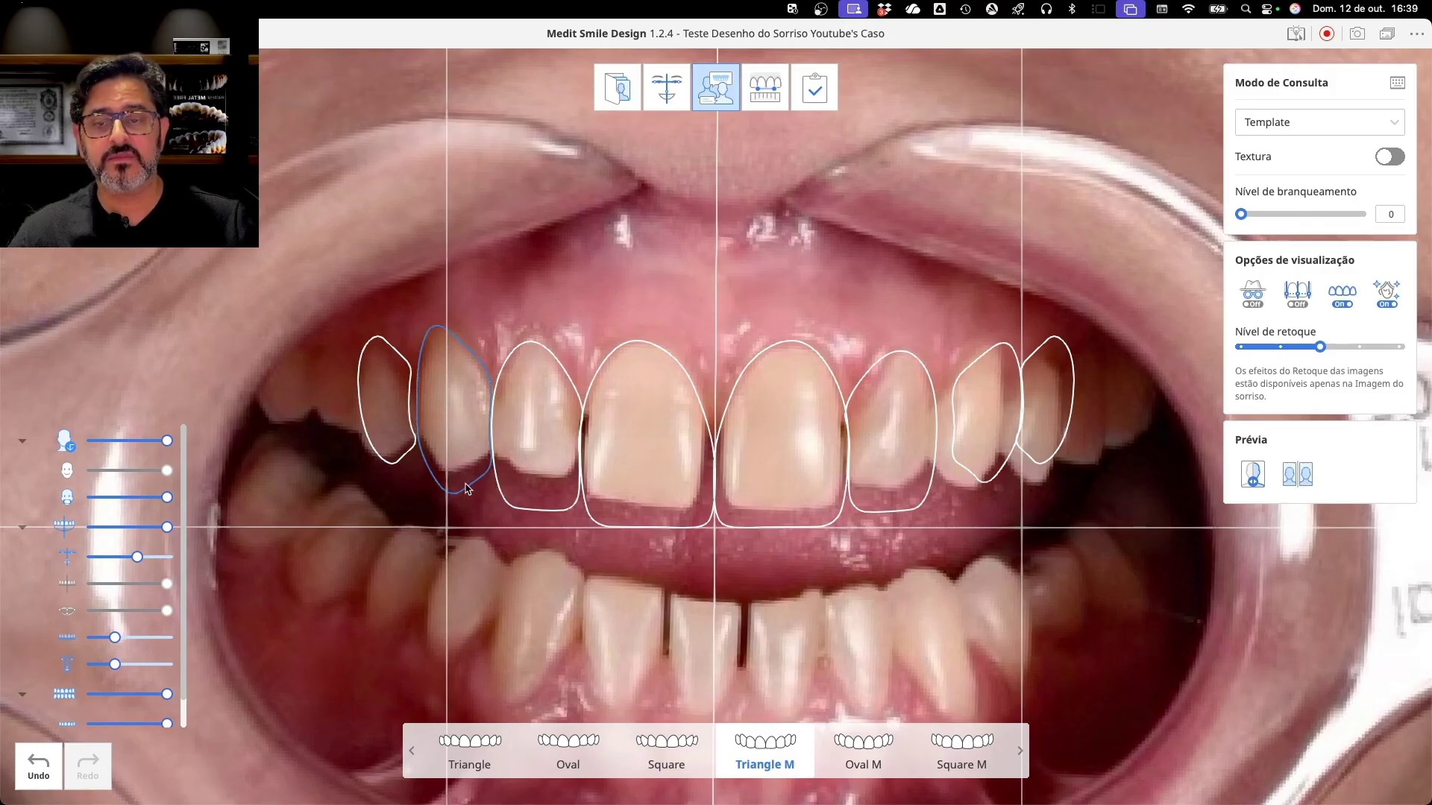
Copy the right canine's edit to the opposite side and lower the copied outline's gum margin
left_click(466, 488)
left_click(449, 520)
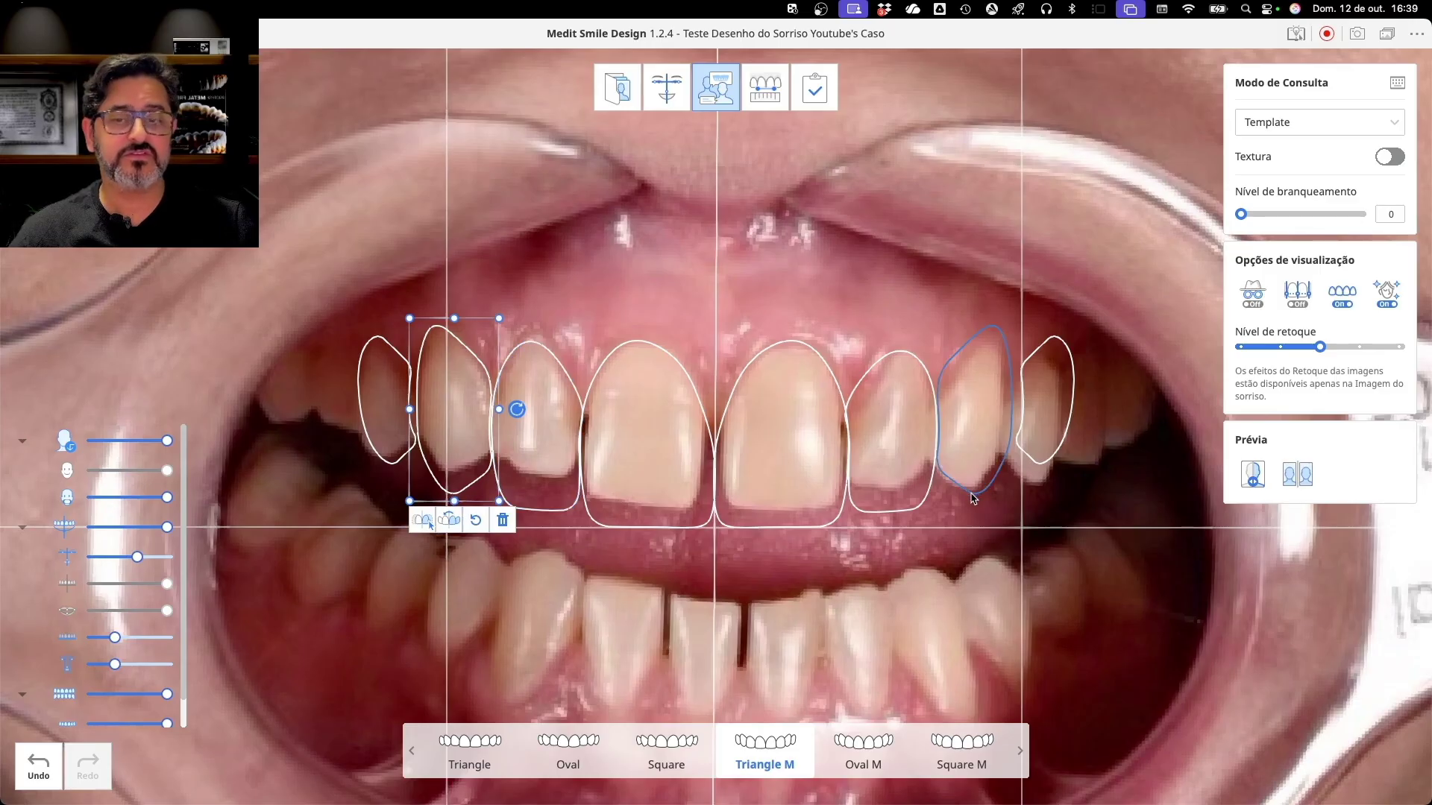
left_click(989, 332)
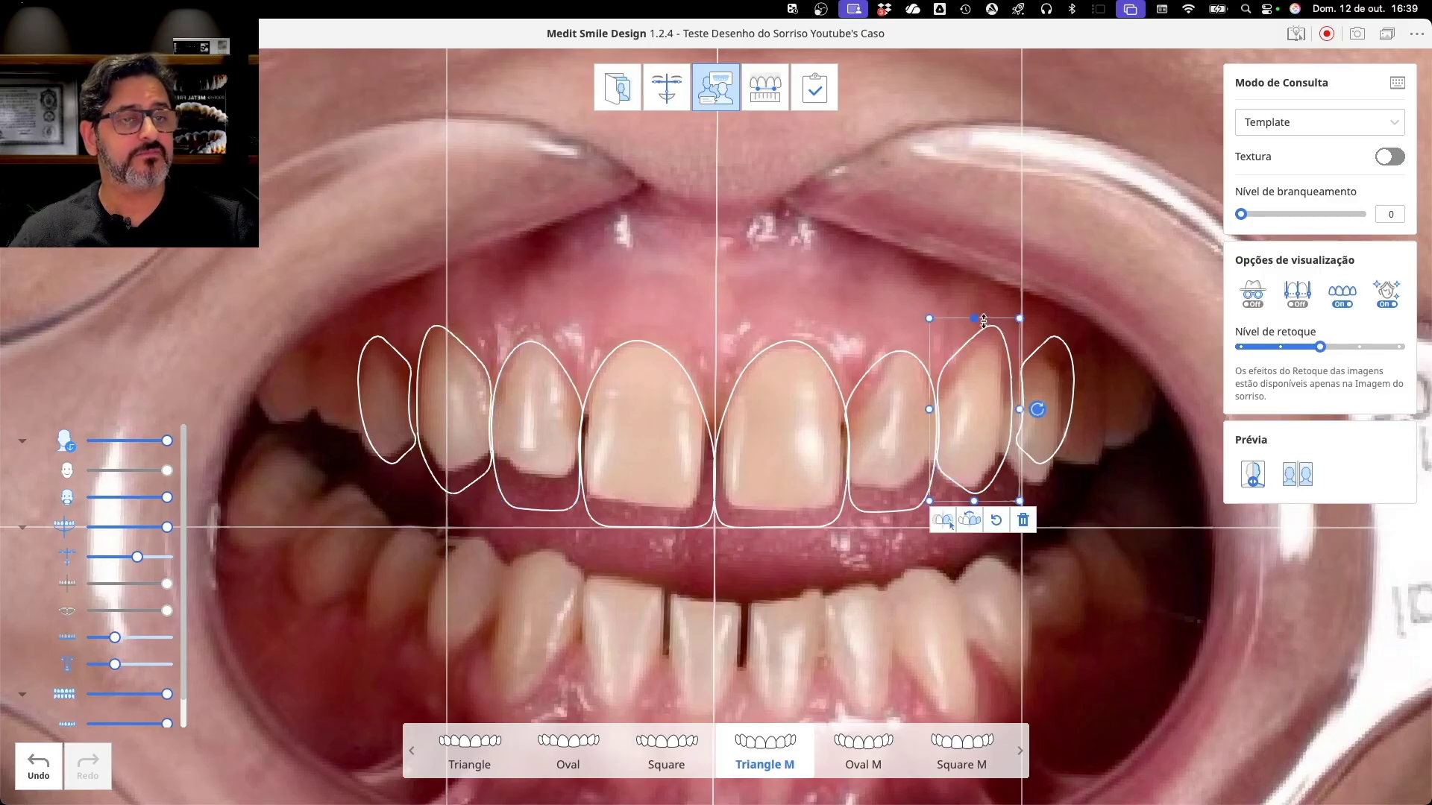
left_click_drag(974, 318, 976, 334)
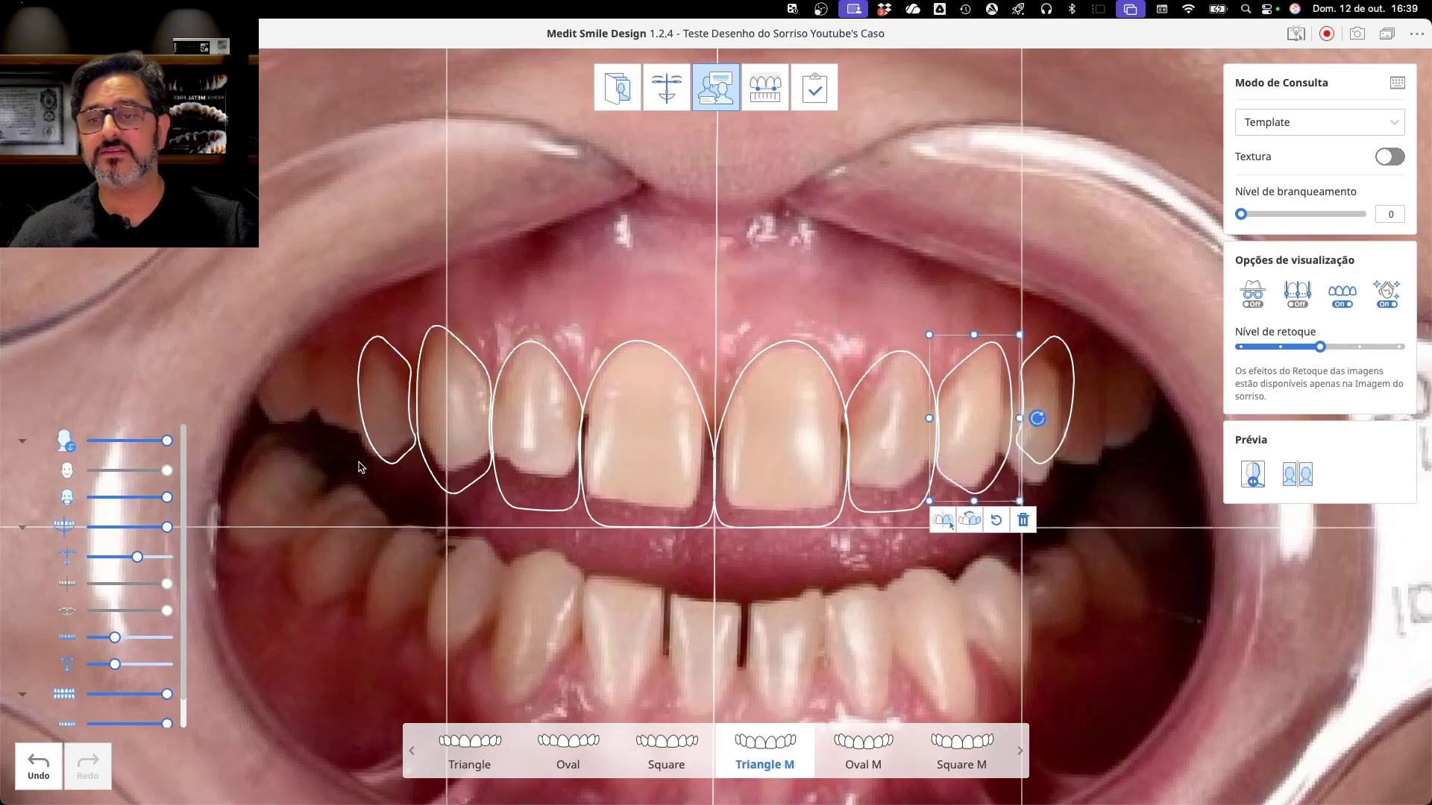
Lower the patient's right first premolar outline, extend it towards the canine and refine its contour points on that side
left_click(394, 458)
left_click_drag(393, 396, 350, 411)
double_click(401, 364)
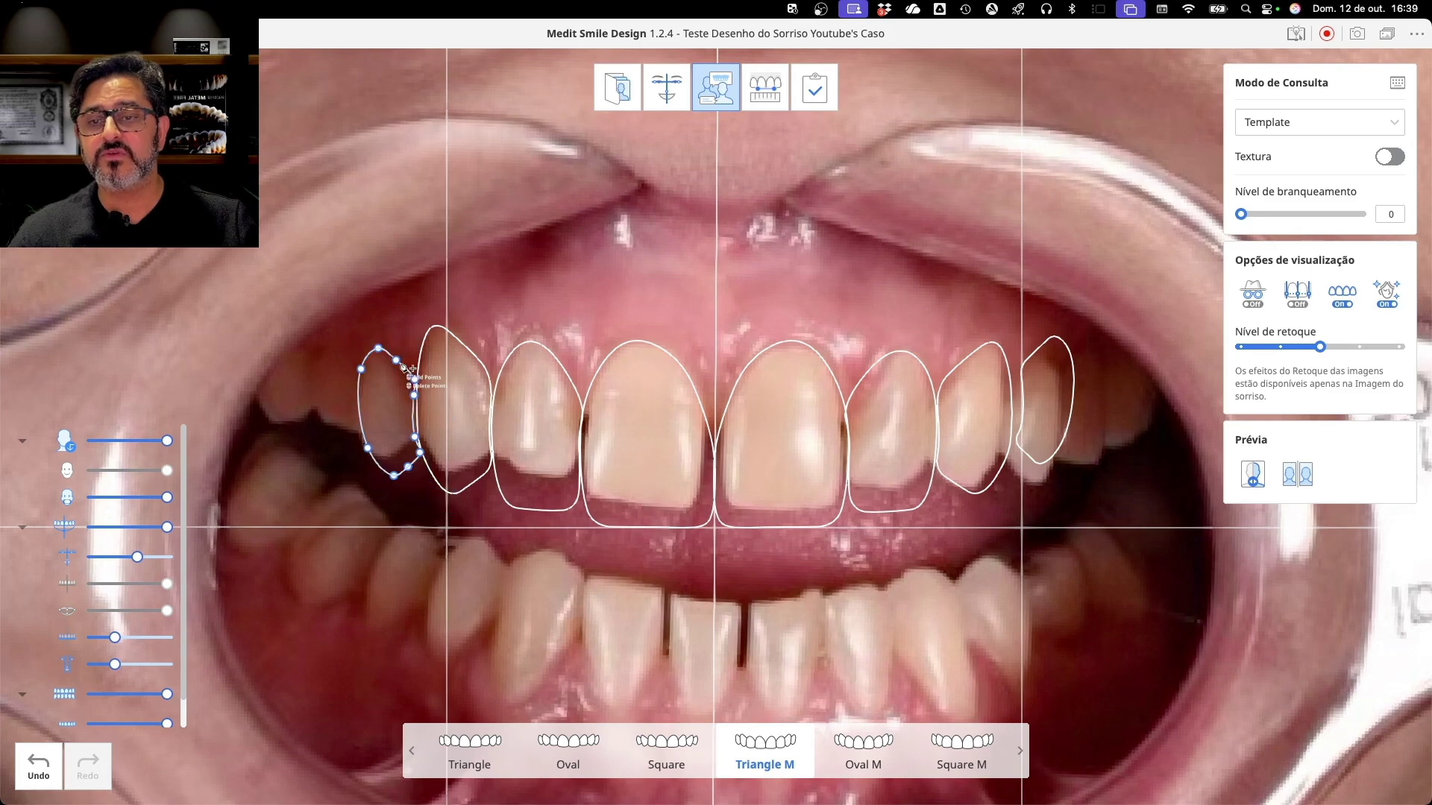
left_click(420, 452)
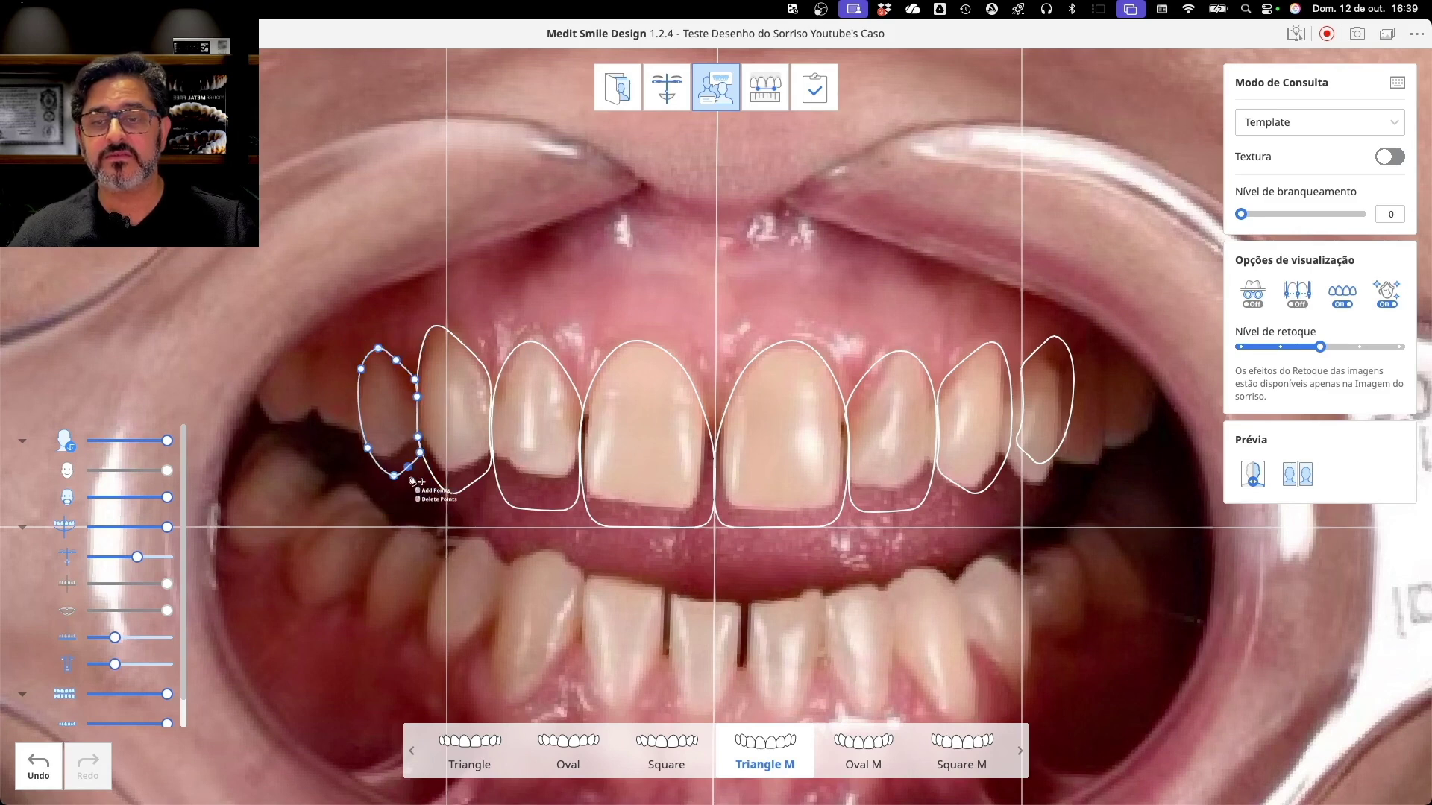
left_click(415, 516)
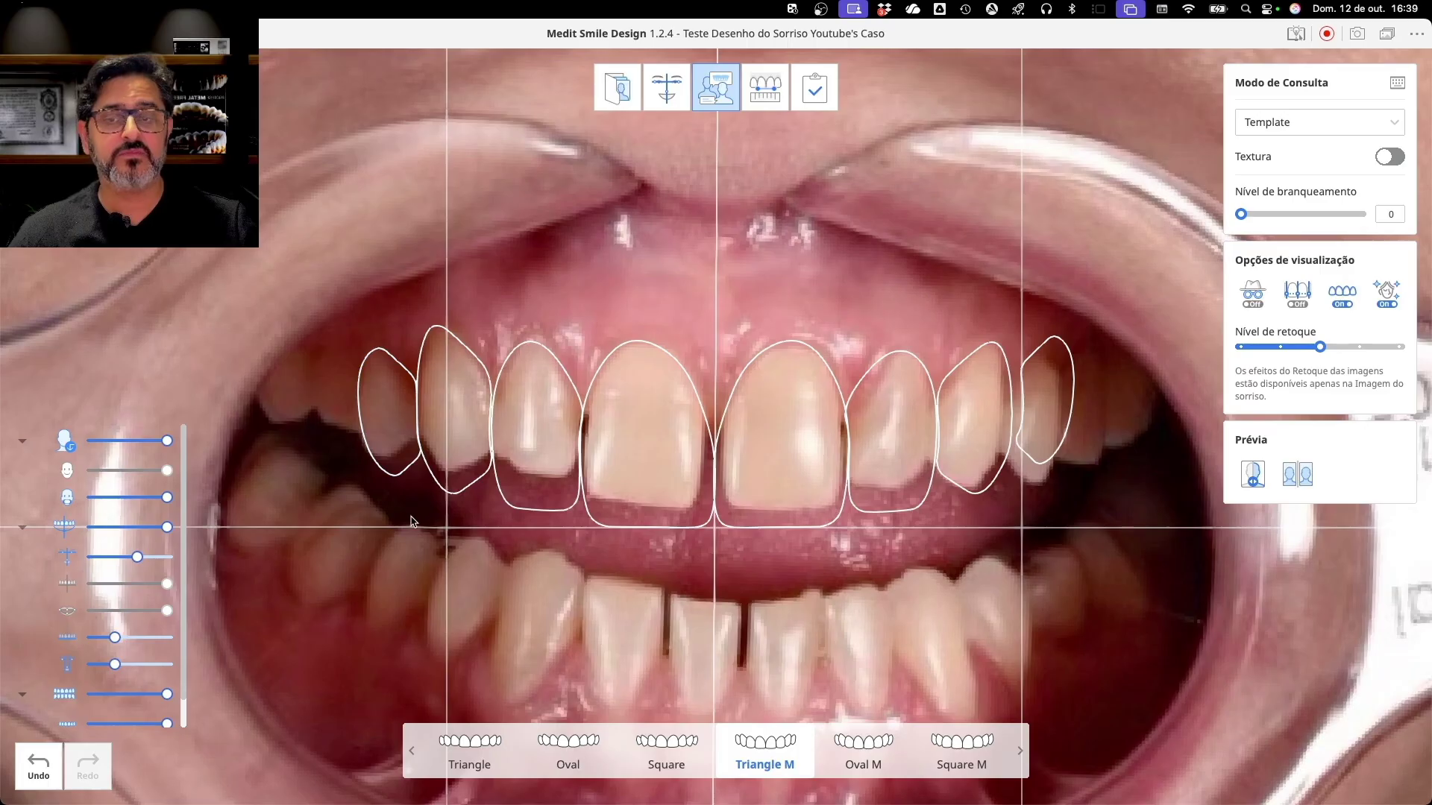
Copy the right first premolar's edit to the opposite side and narrow the copied outline slightly at its outer edge
left_click(400, 473)
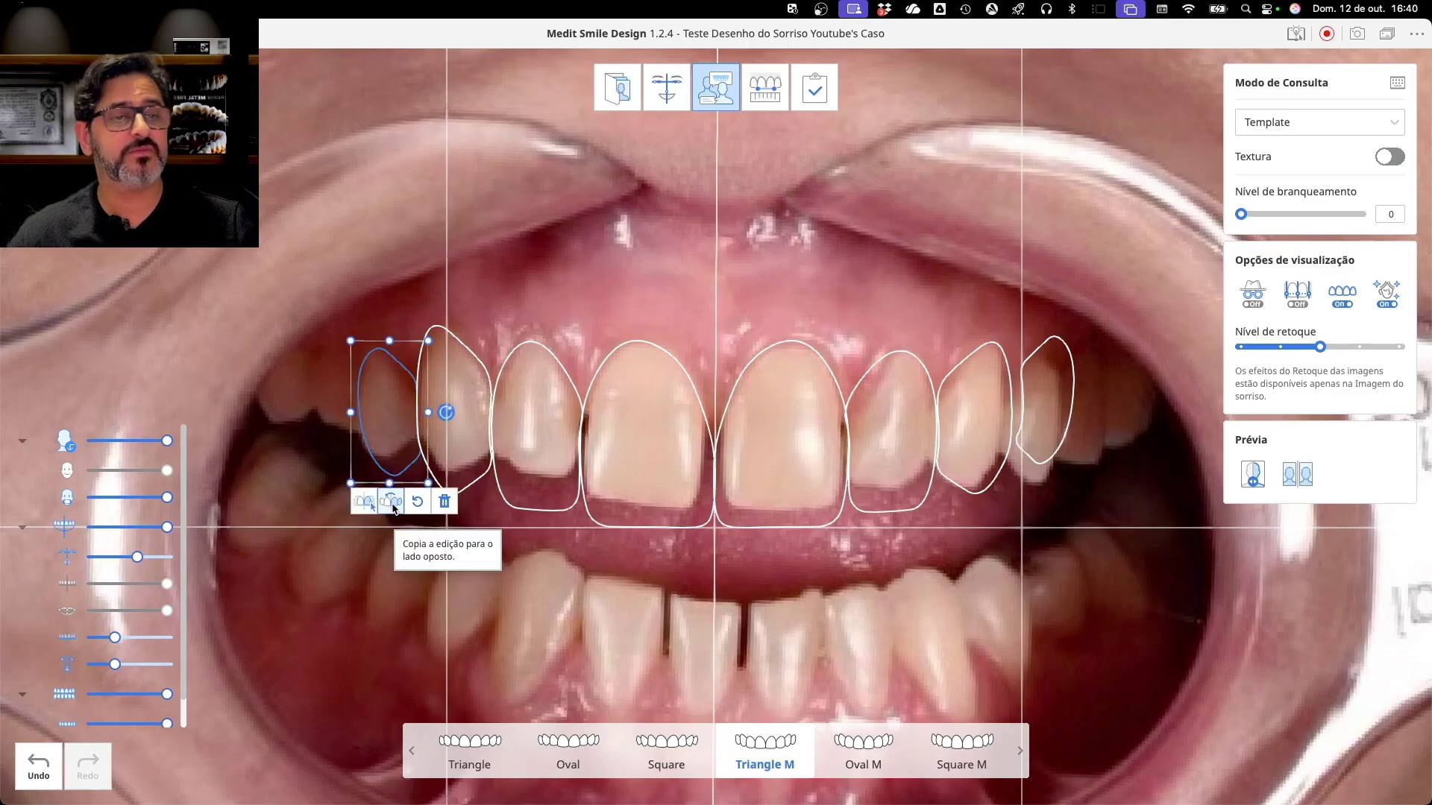
left_click(391, 502)
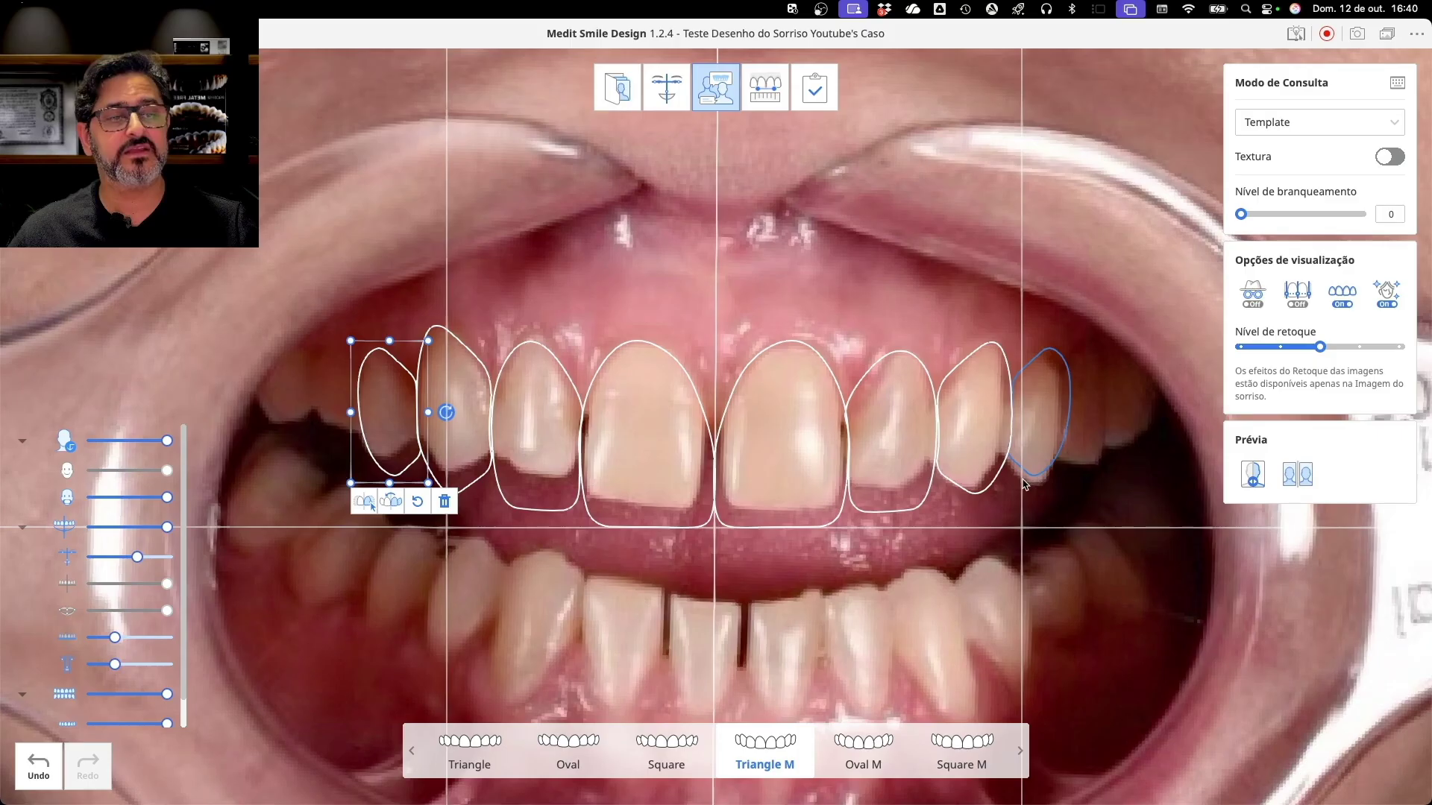
left_click(1062, 366)
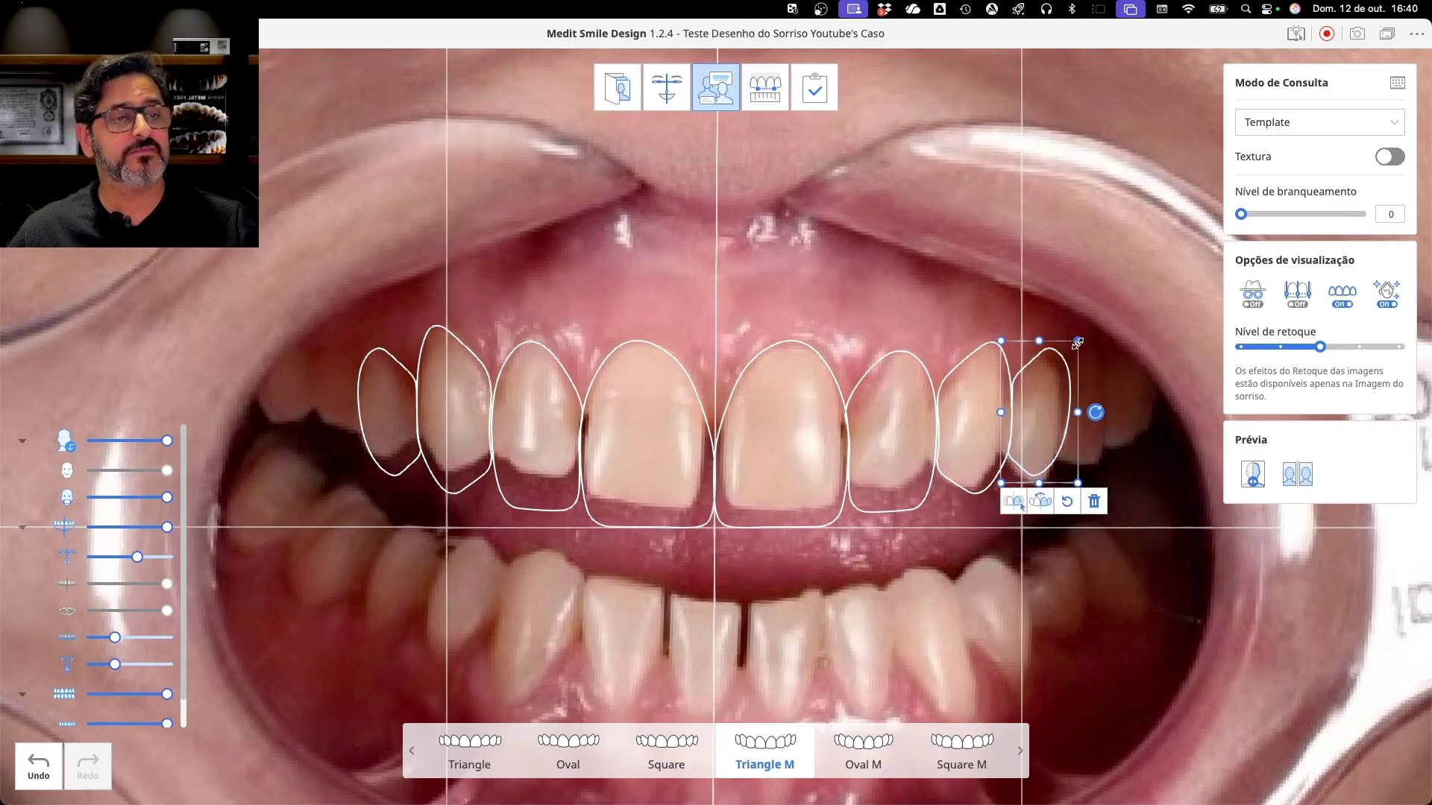
left_click_drag(1078, 412, 1077, 412)
left_click(1034, 596)
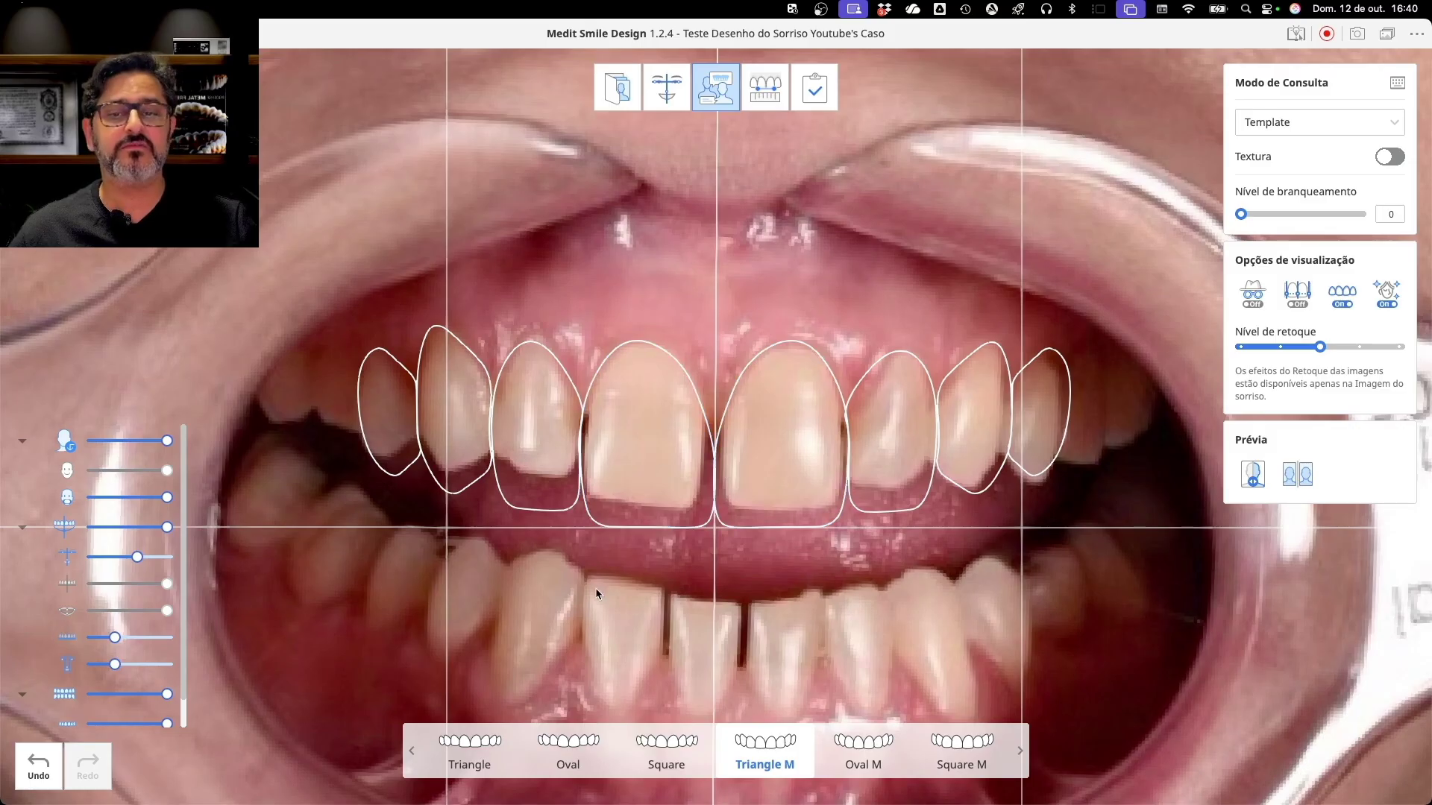
Refine the contour points of the patient's right lateral incisor outline along its inner side and lower outer corner
left_click(565, 513)
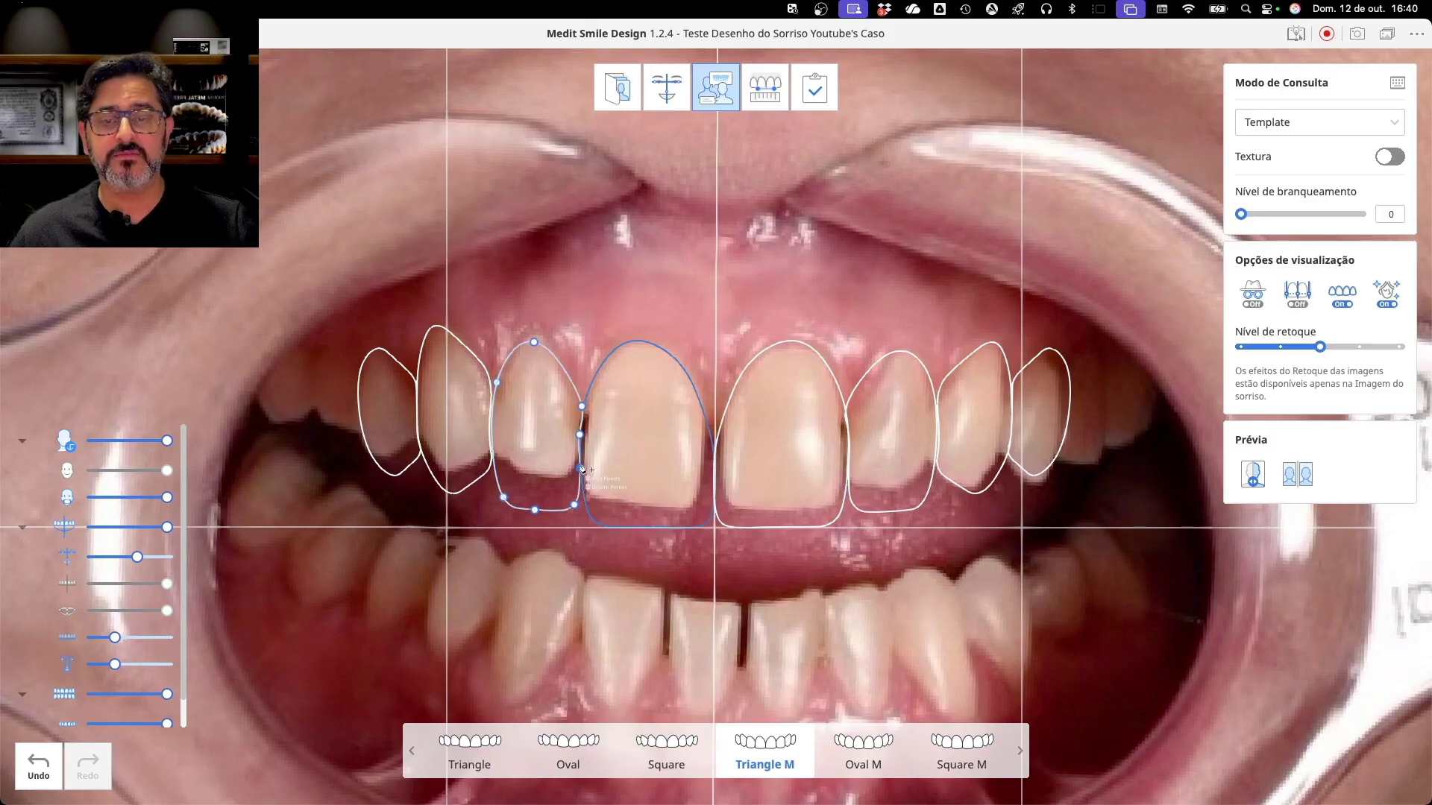
left_click(583, 488)
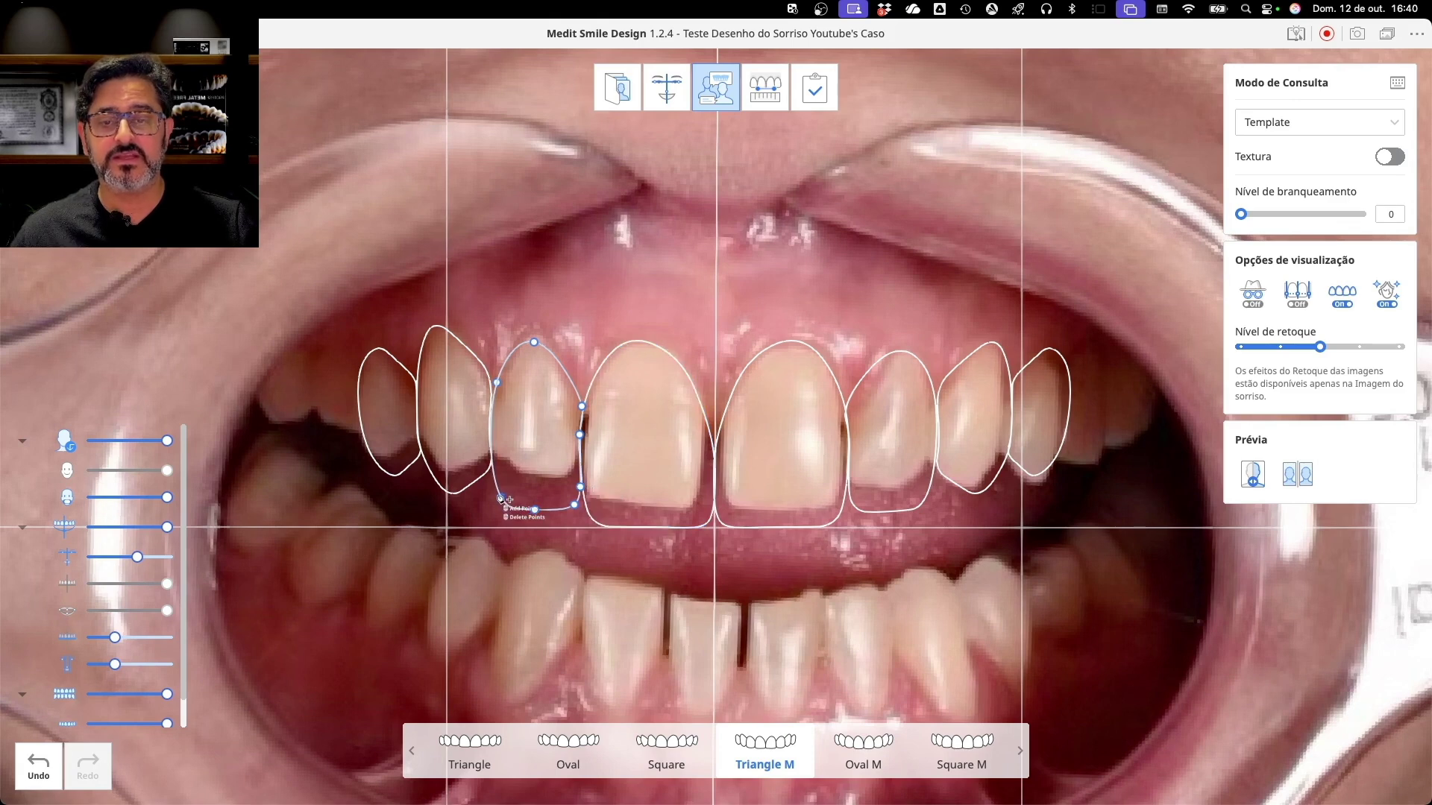
left_click(522, 486)
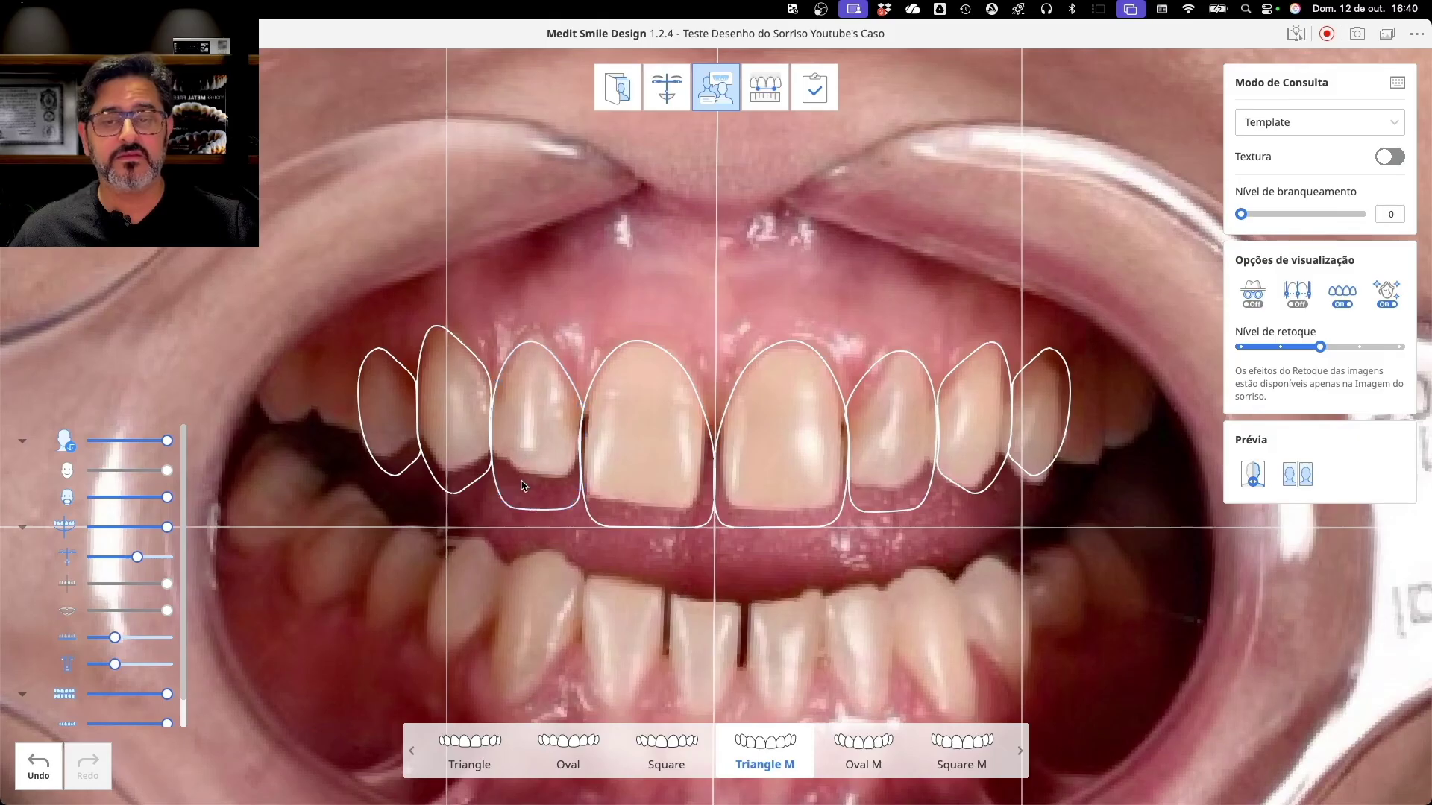
left_click(522, 485)
Adjust the patient's left lateral incisor outline and refine its contour points at the lower outer corner and biting edge
left_click(891, 440)
scroll(857, 509, "down", 5)
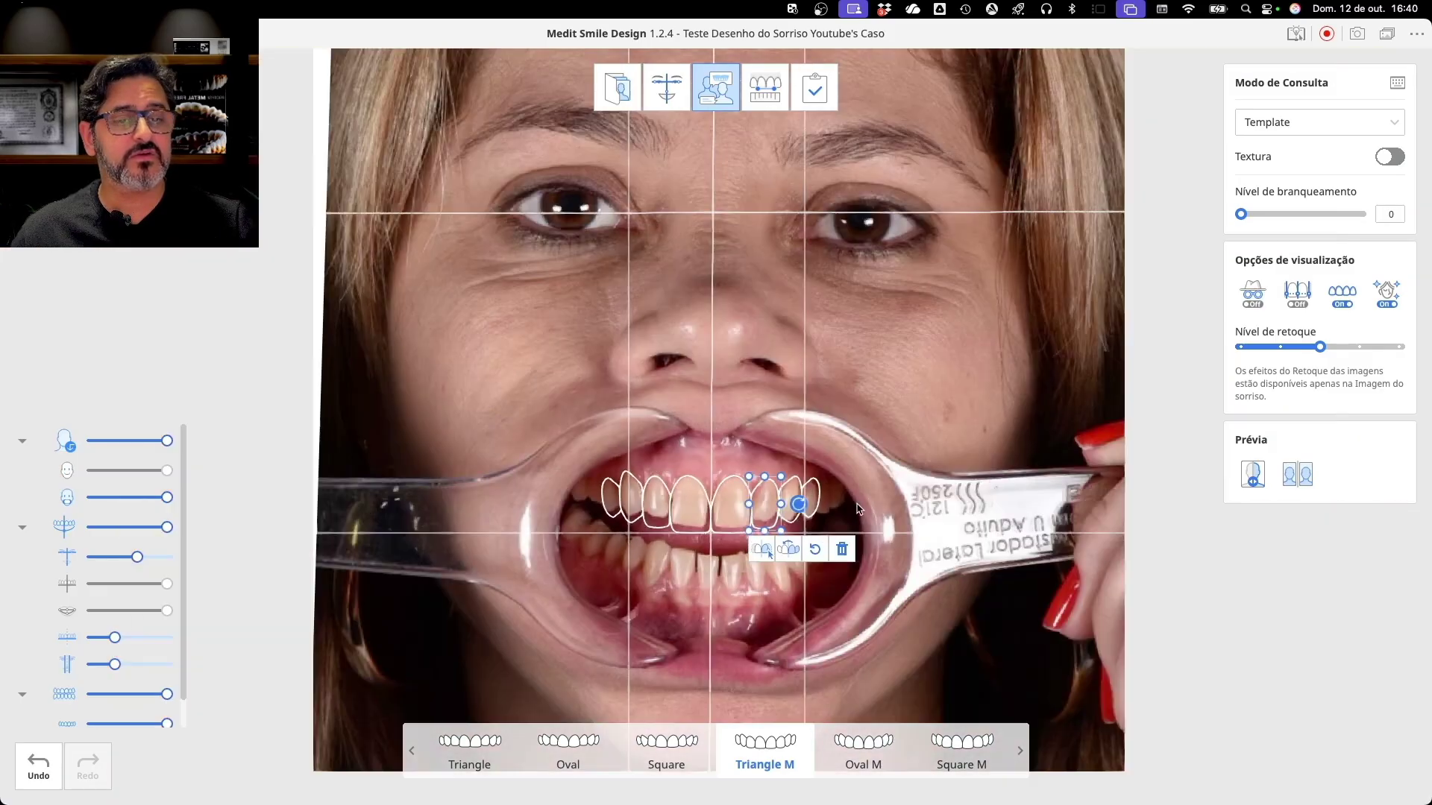
scroll(766, 531, "up", 4)
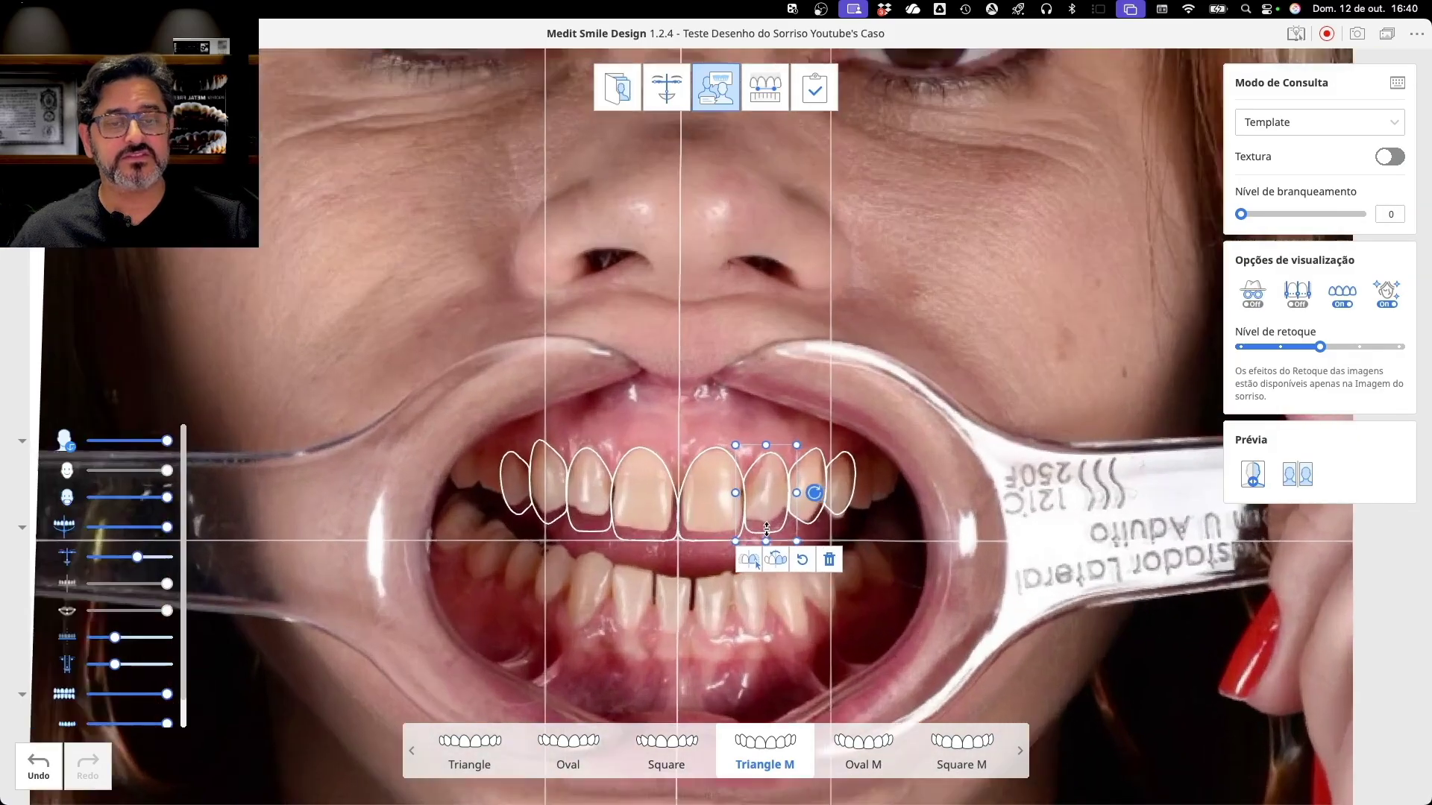
scroll(766, 531, "up", 4)
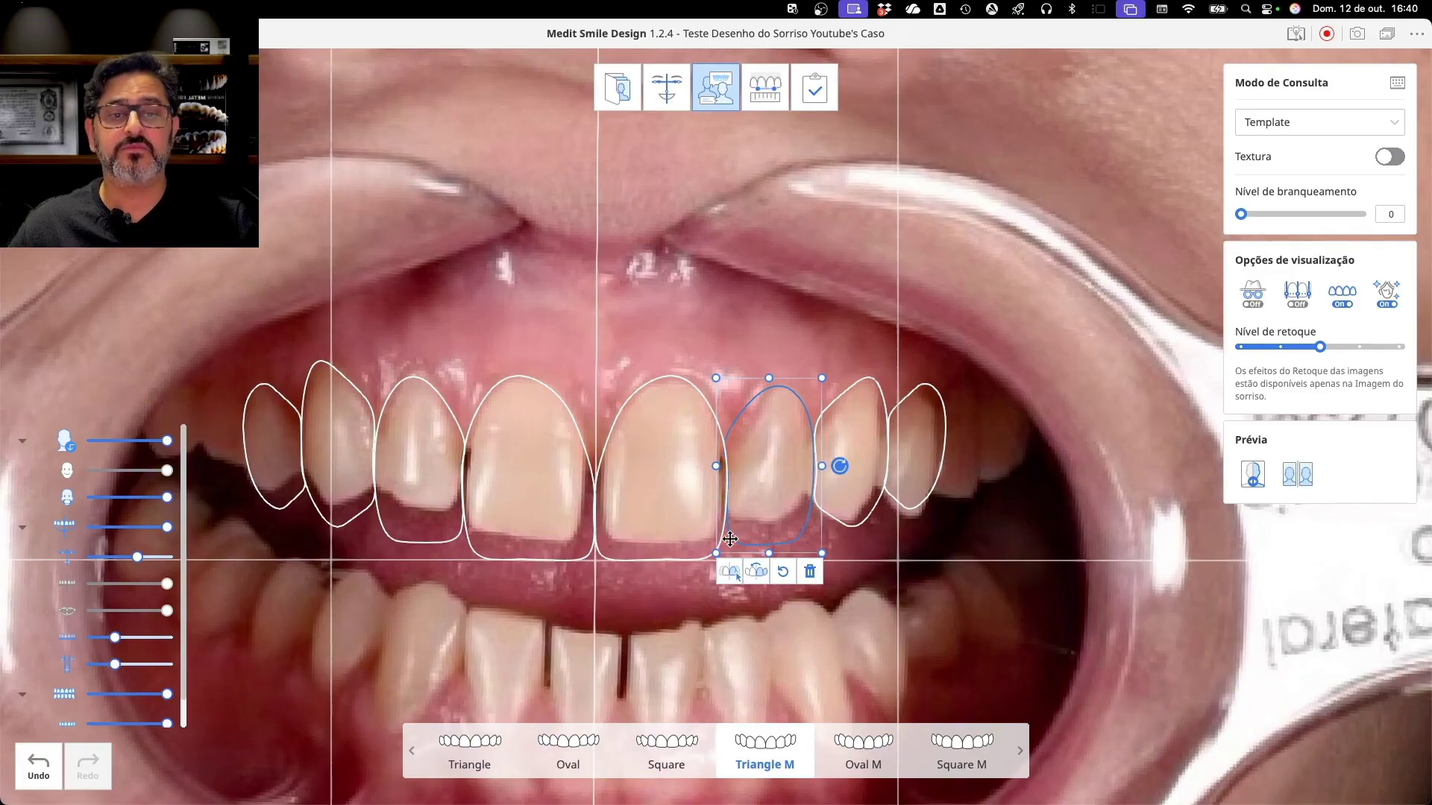
double_click(734, 531)
right_click(851, 485)
right_click(928, 498)
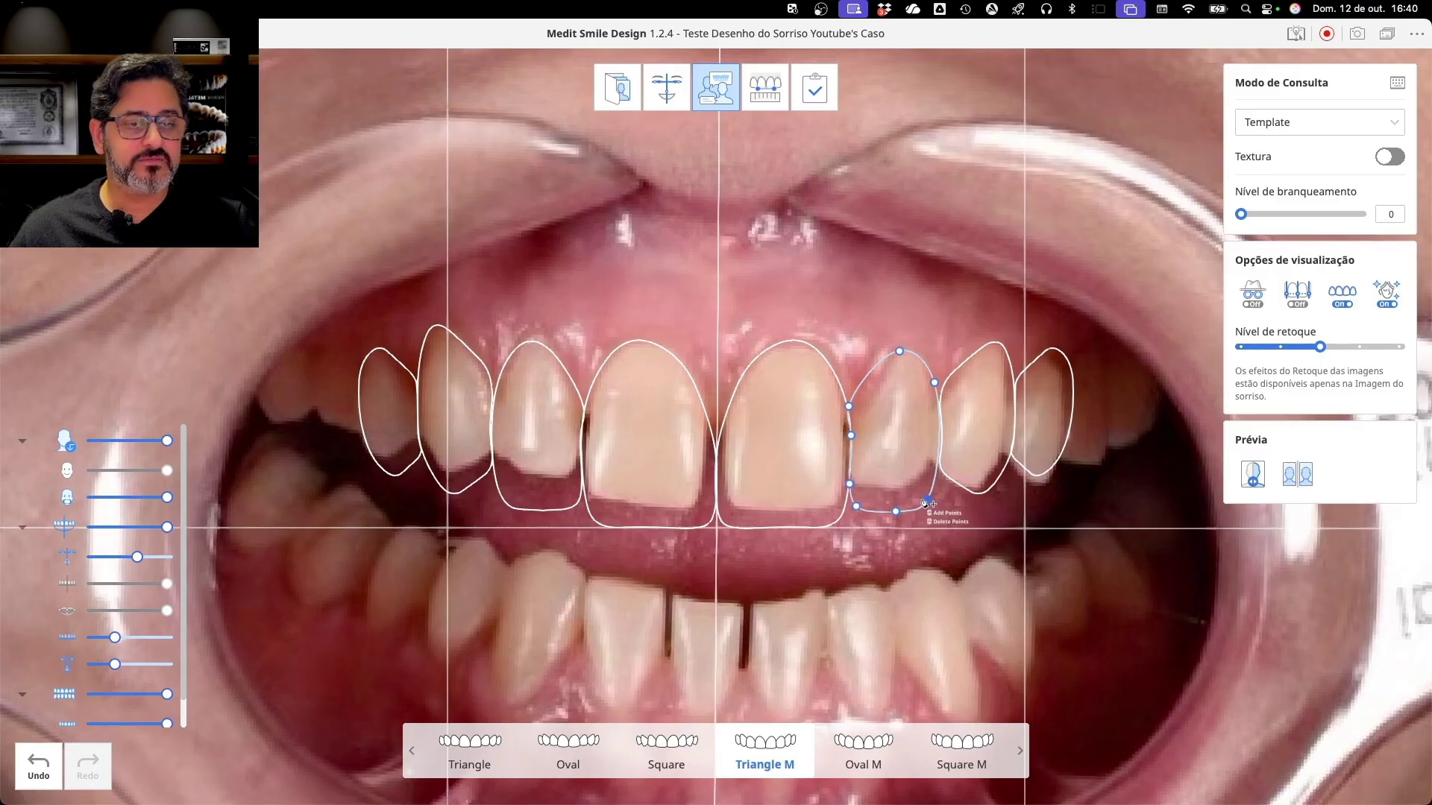
right_click(896, 512)
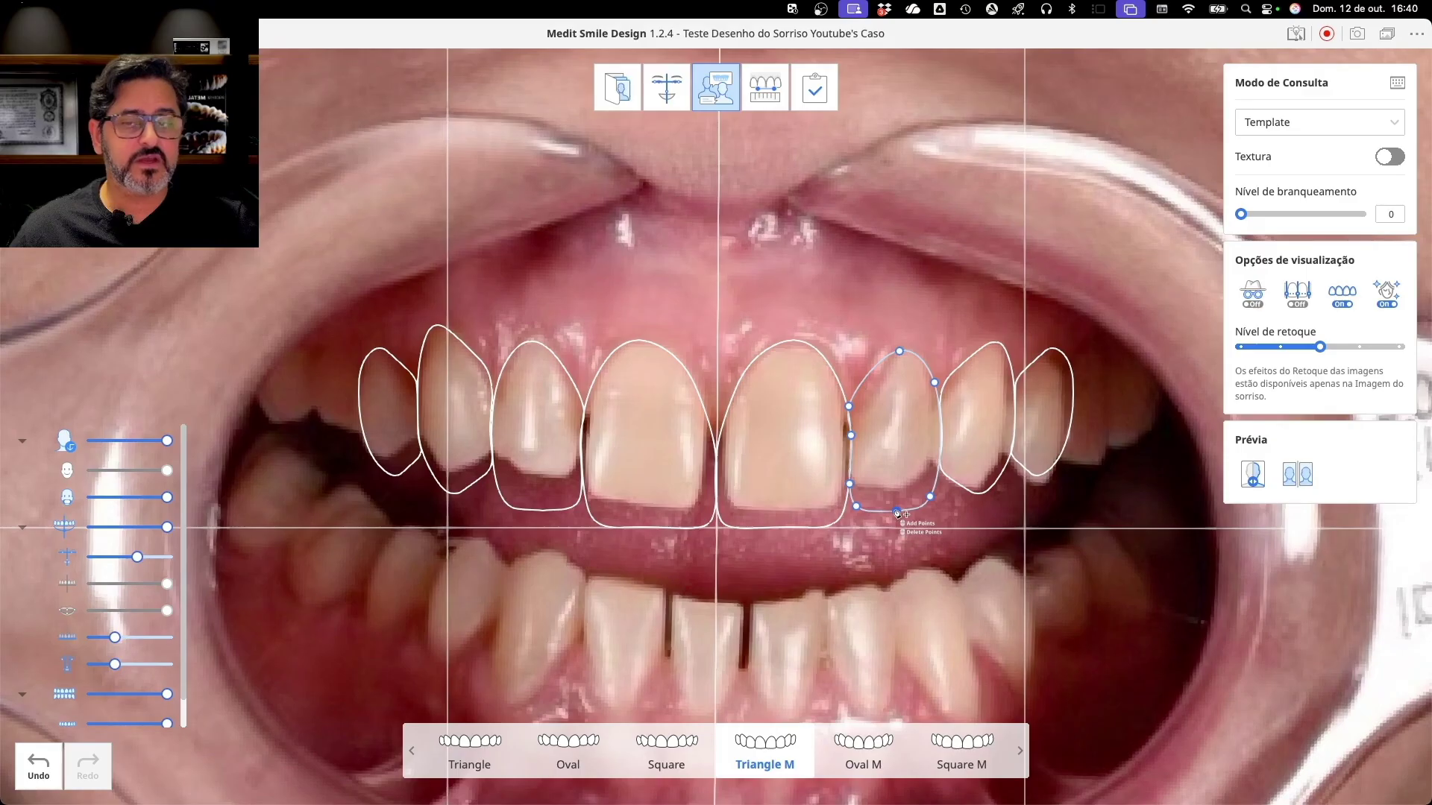
left_click(733, 565)
left_click(731, 594)
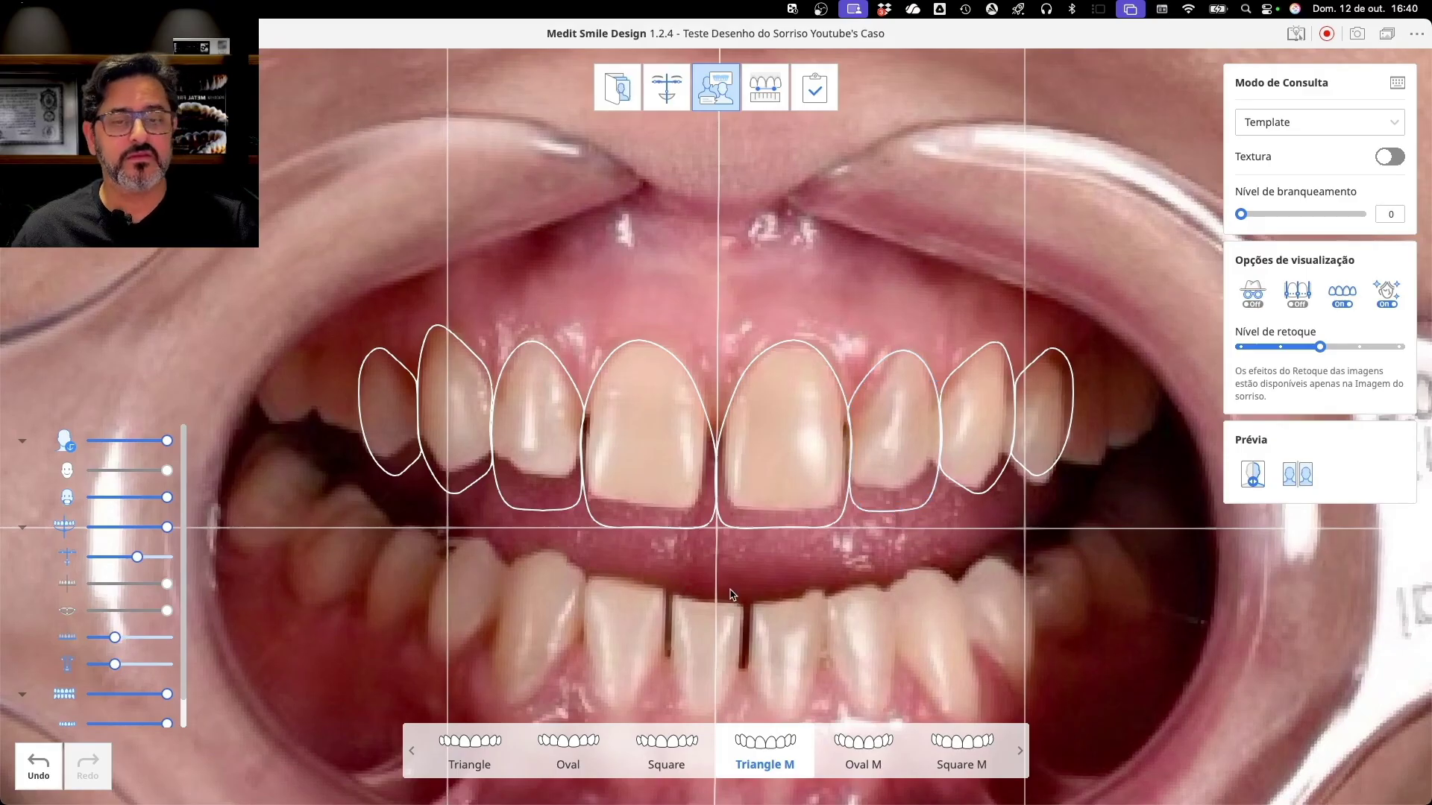
Calibrate the measurements by marking the width of the patient's left central incisor and entering 7,0 mm as its actual length
scroll(731, 595, "down", 5)
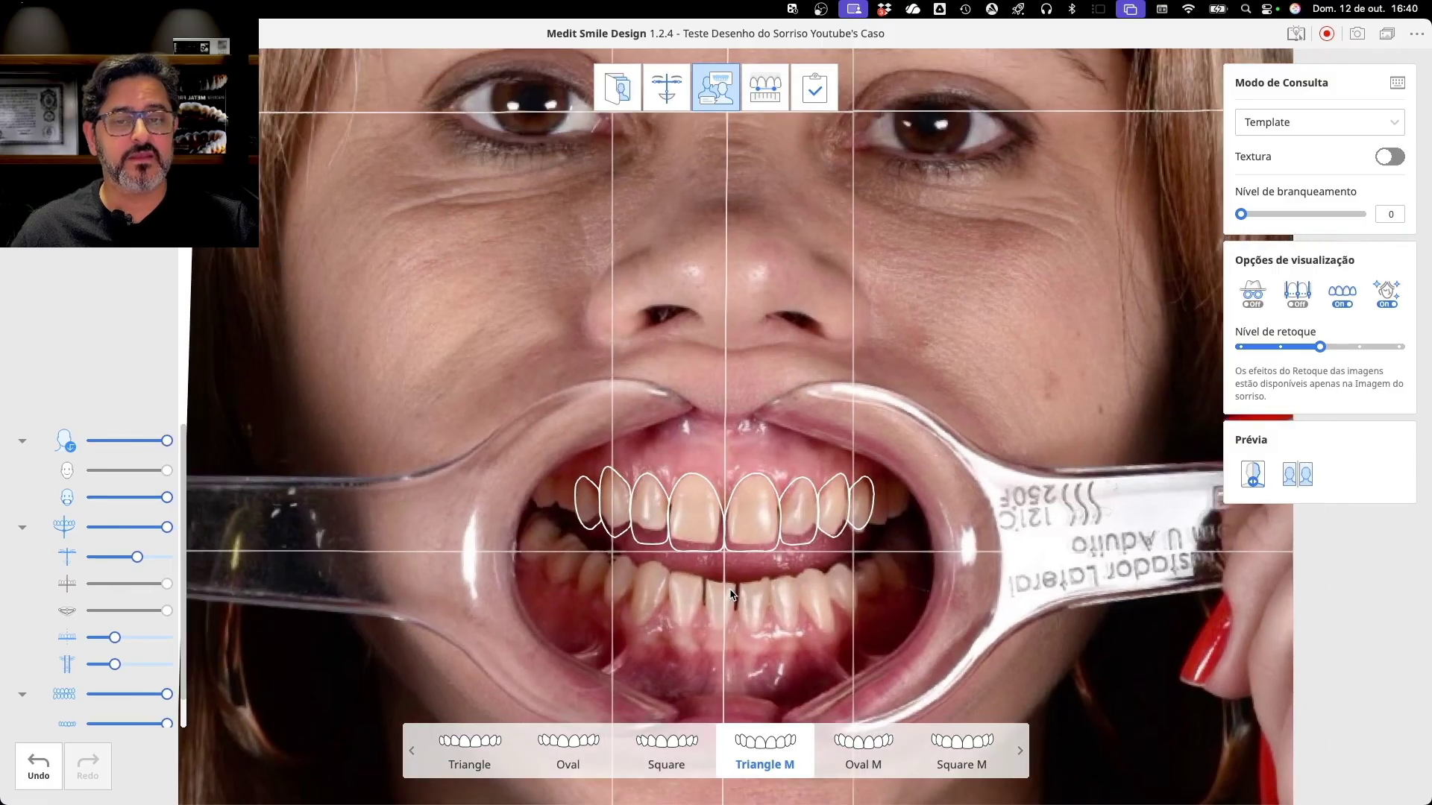
scroll(731, 594, "down", 1)
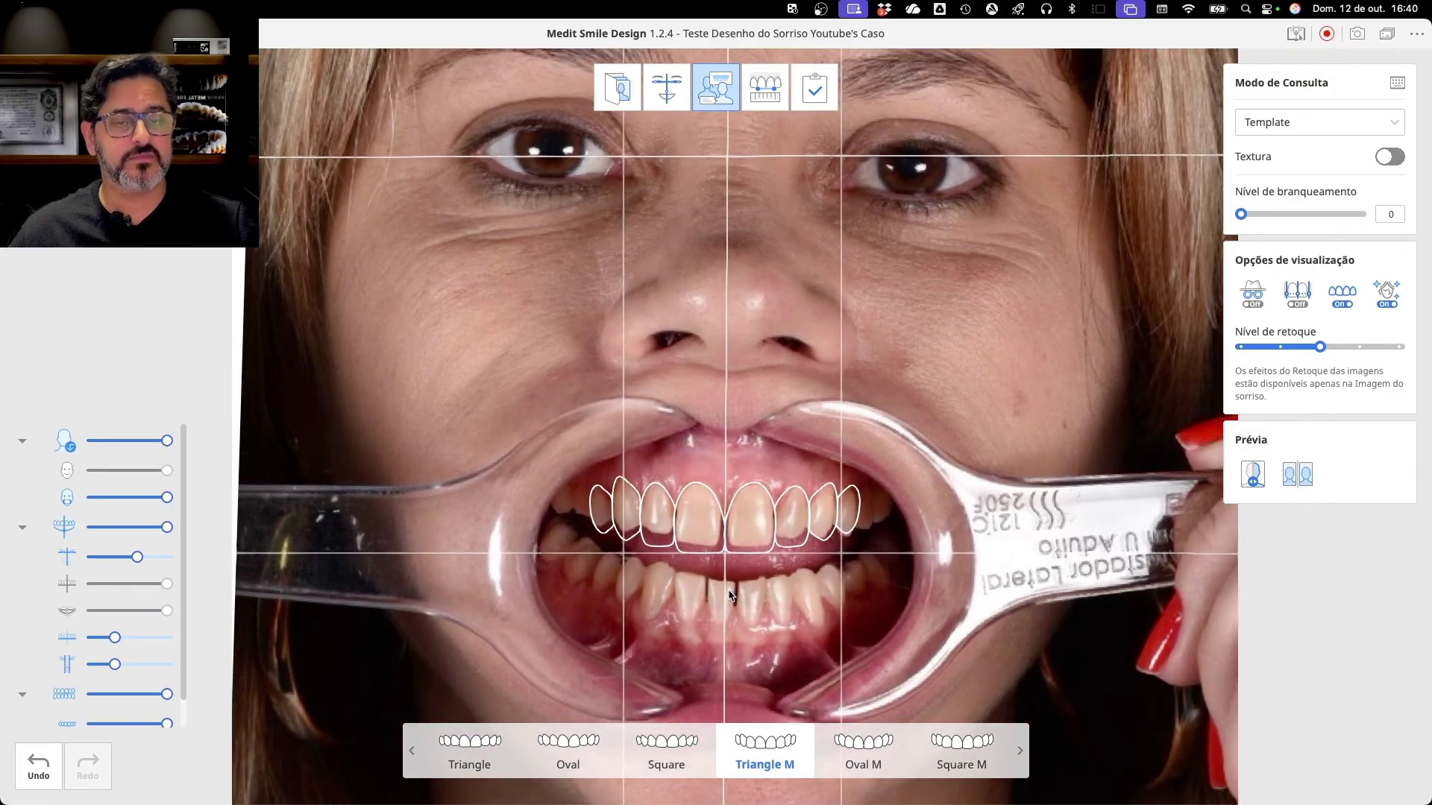
scroll(759, 619, "up", 5)
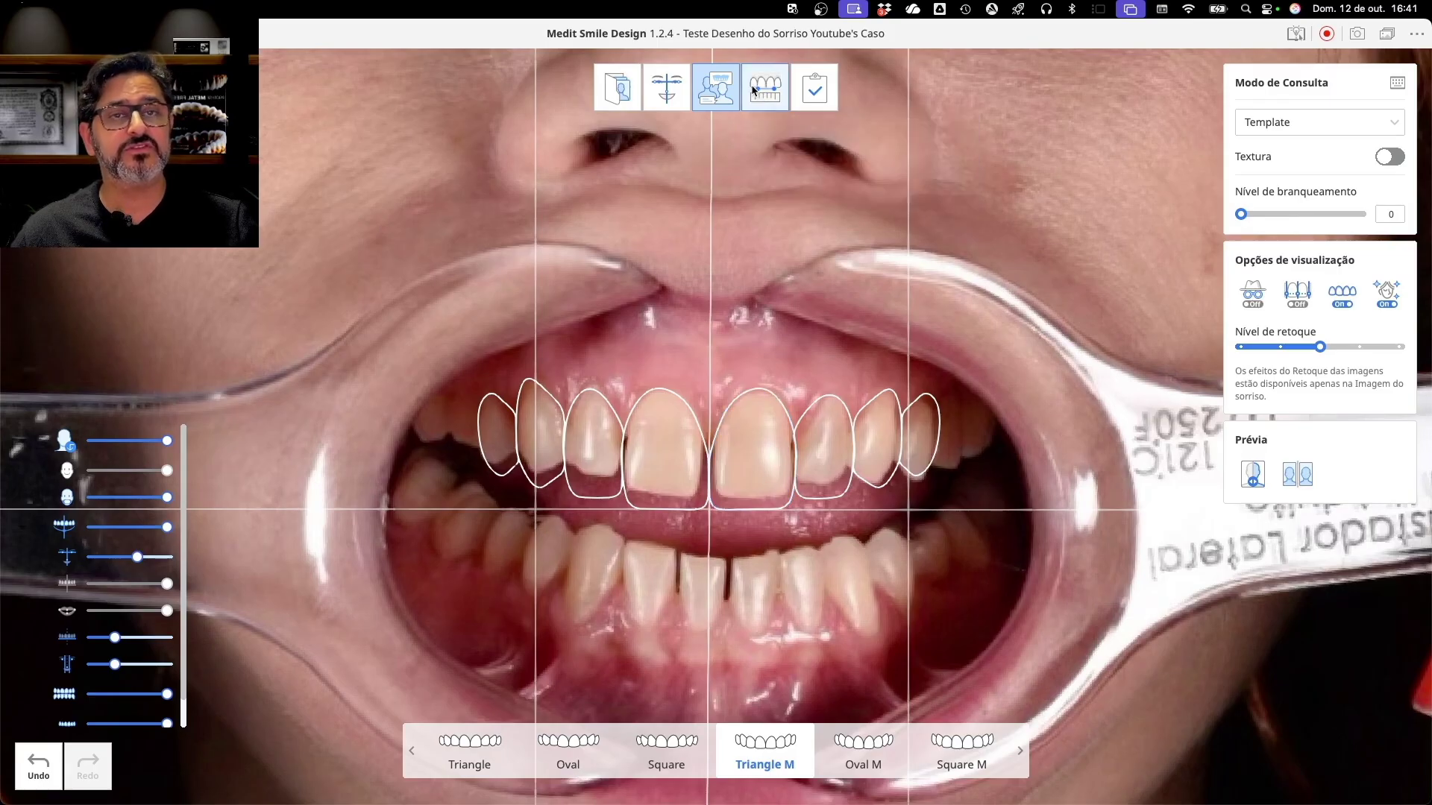
left_click(768, 102)
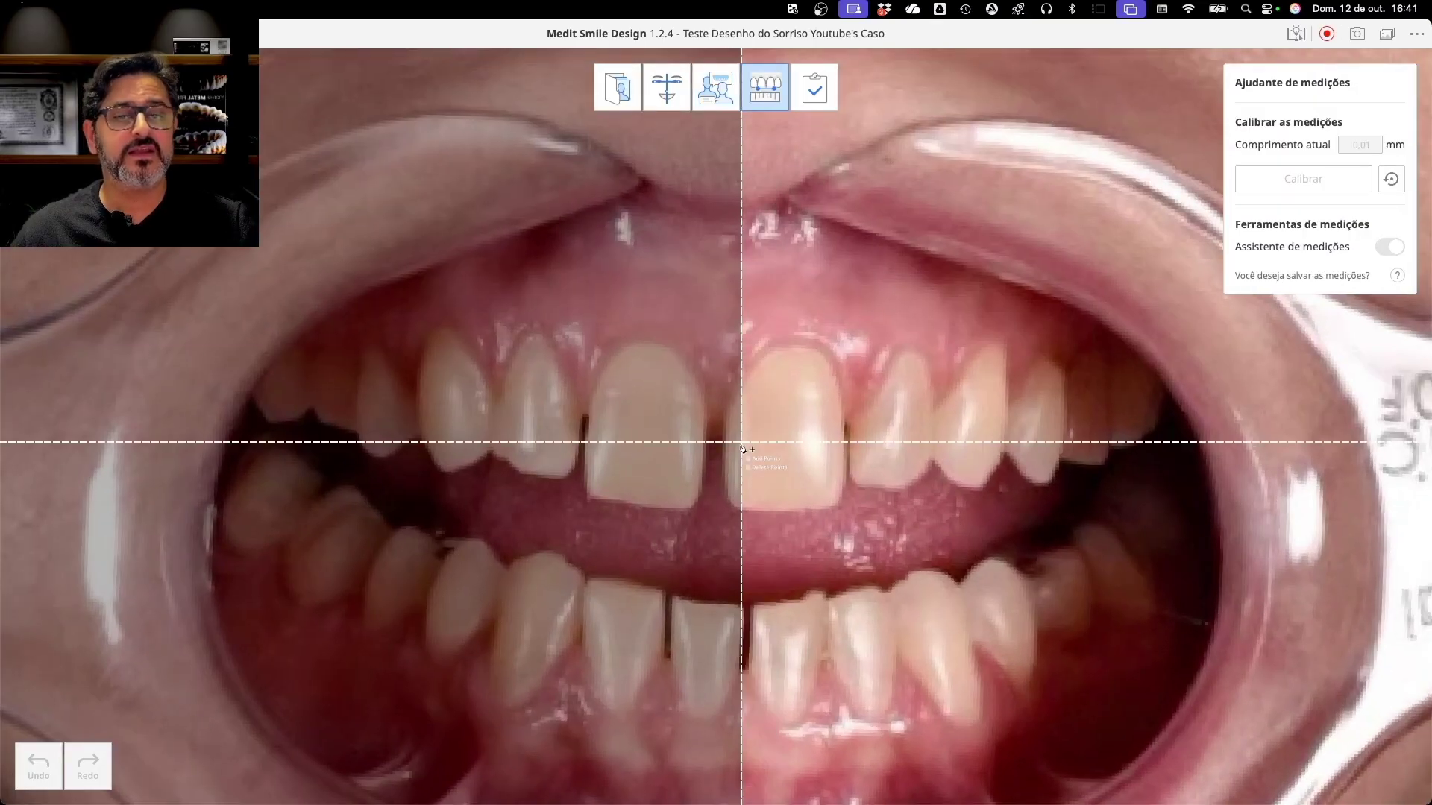
left_click(725, 475)
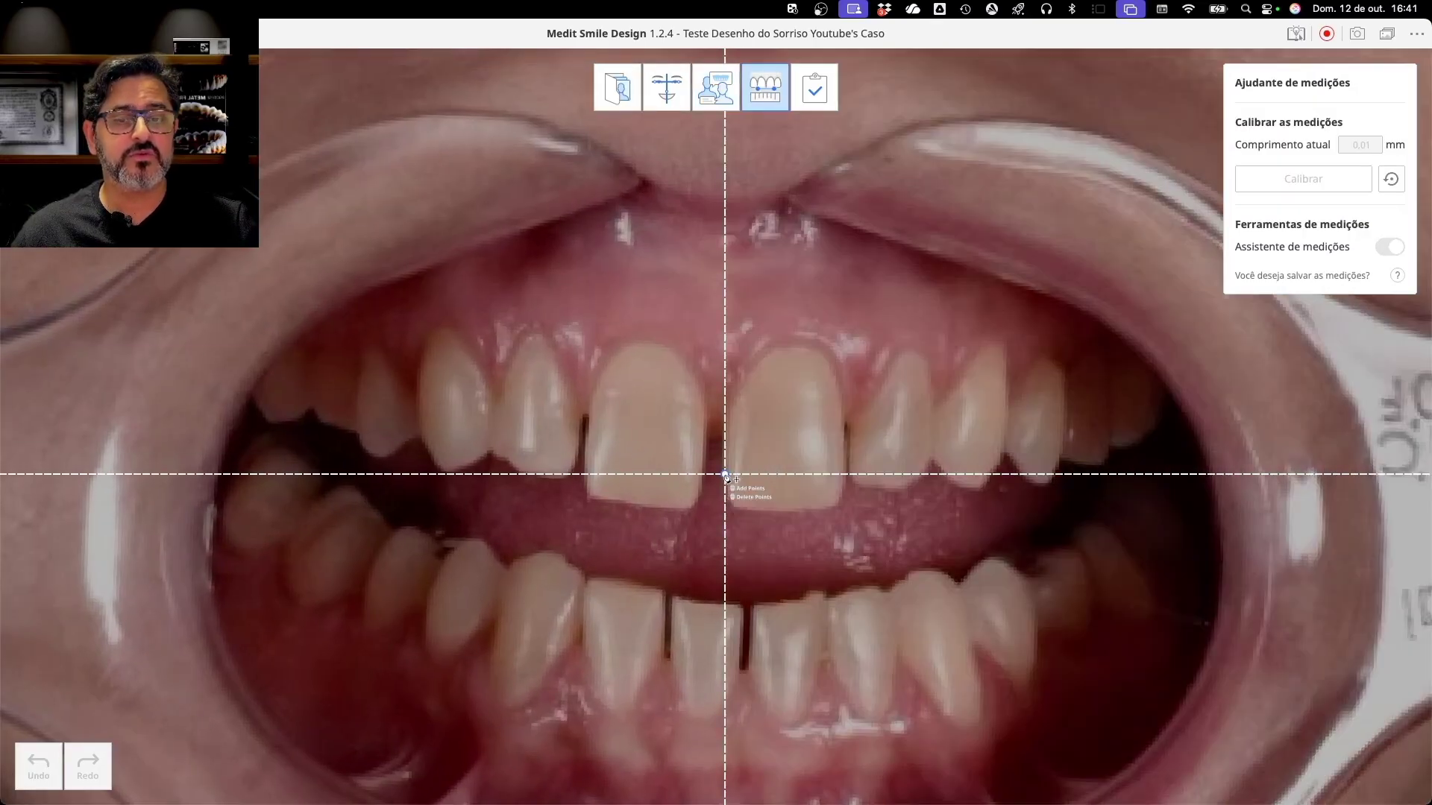
left_click(845, 475)
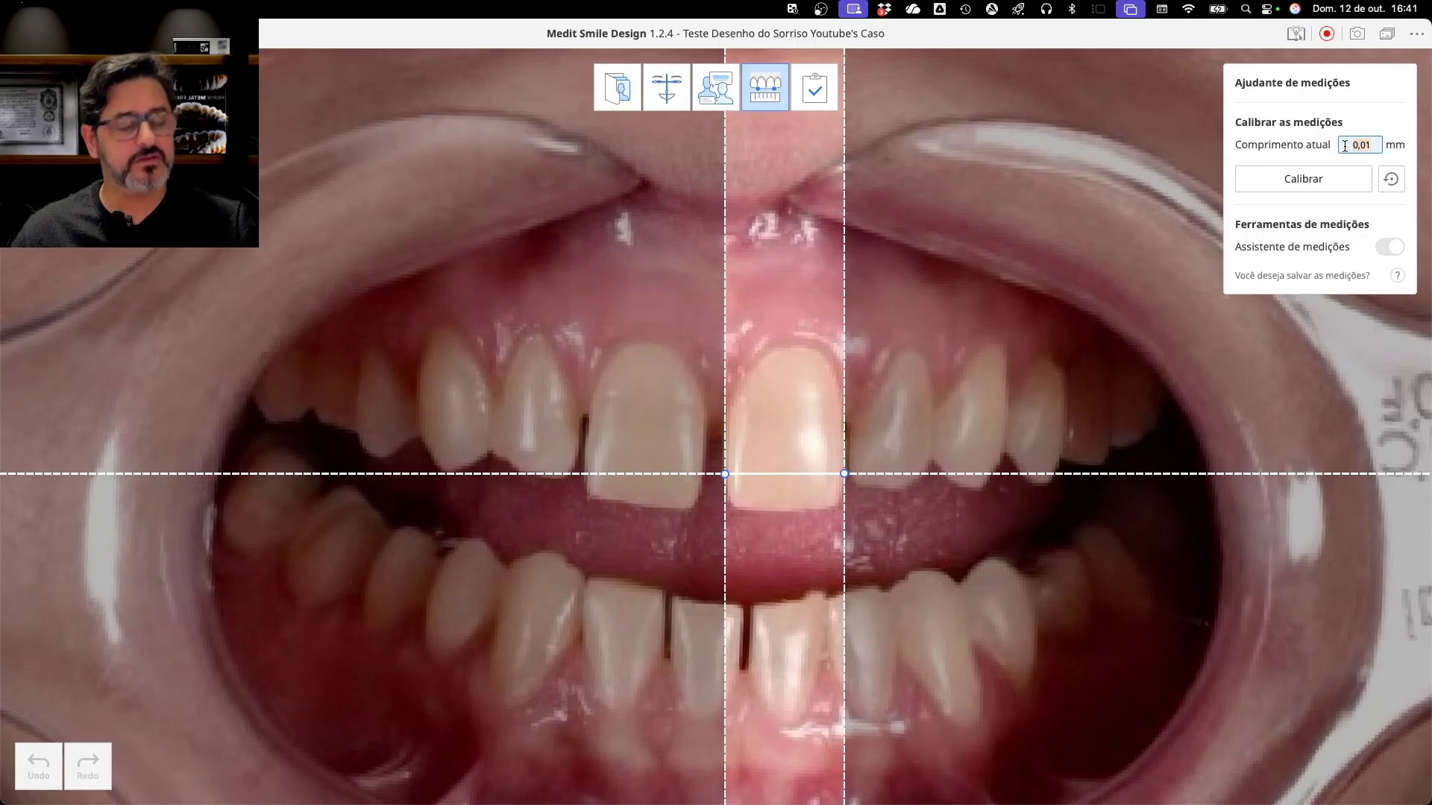
key("BackSpace")
key("BackSpace")
key("BackSpace")
key("BackSpace")
type("7,0")
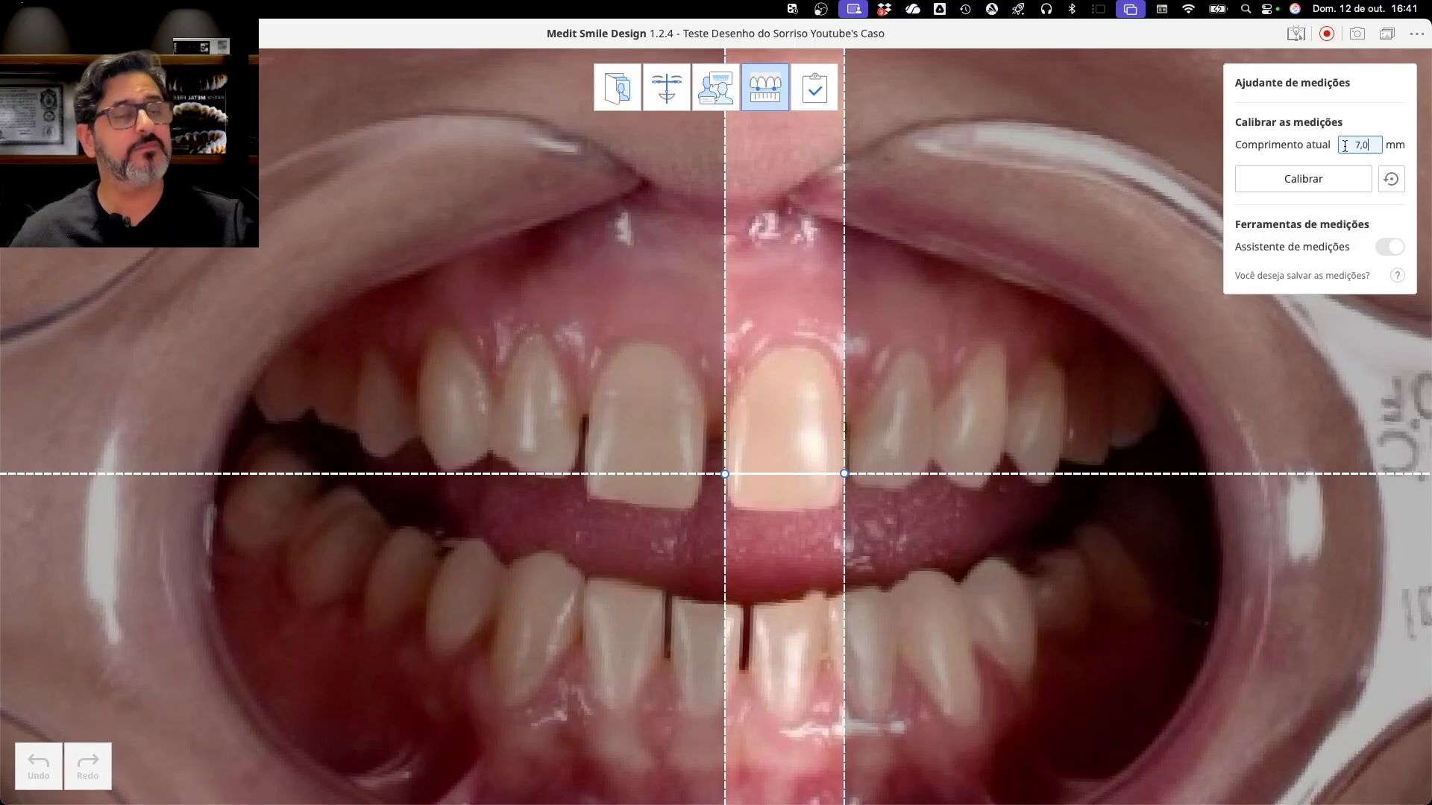
left_click(1324, 181)
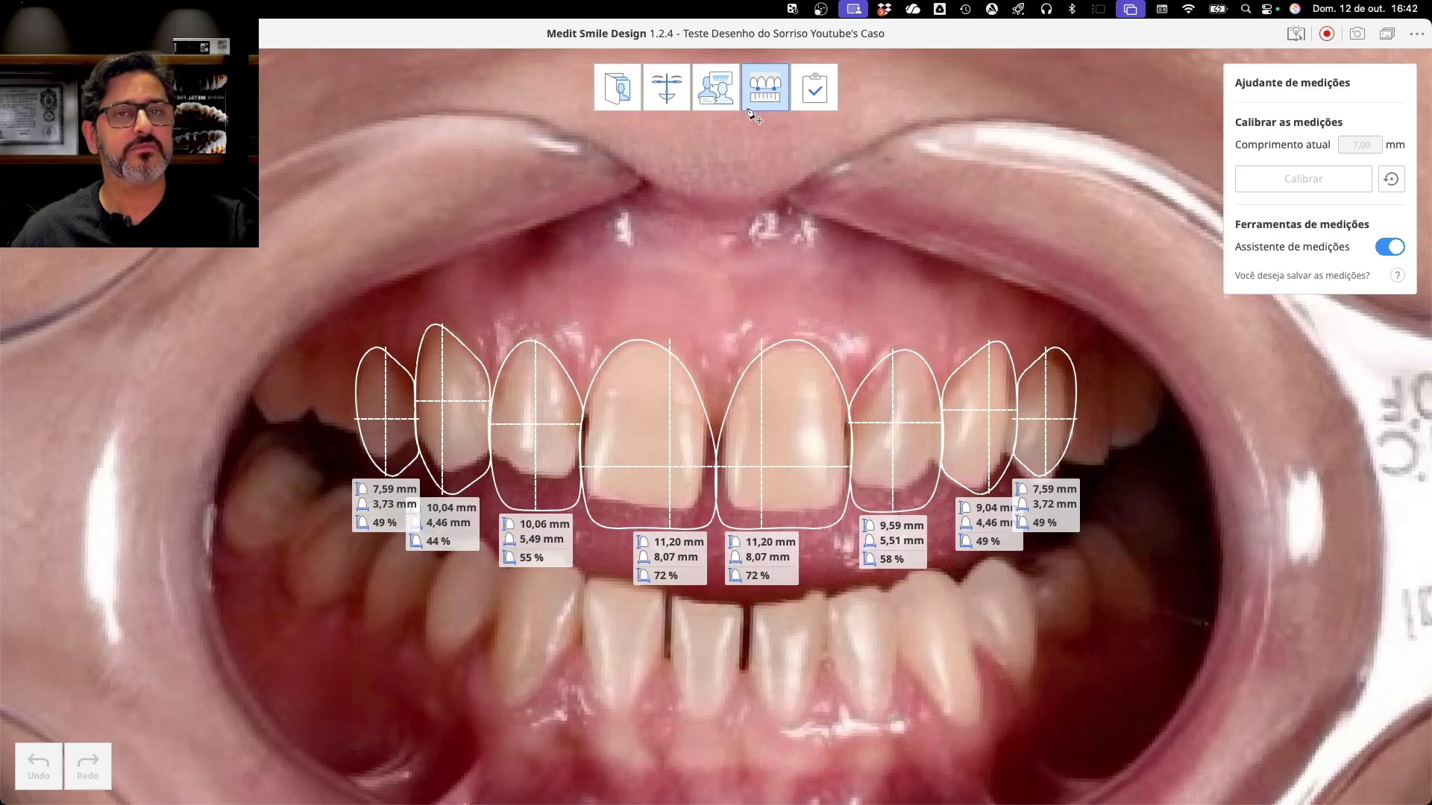
Return to consultation mode, turn on the template texture, and set brightness to 47, shadow to 64 and opacity to 96
left_click(716, 95)
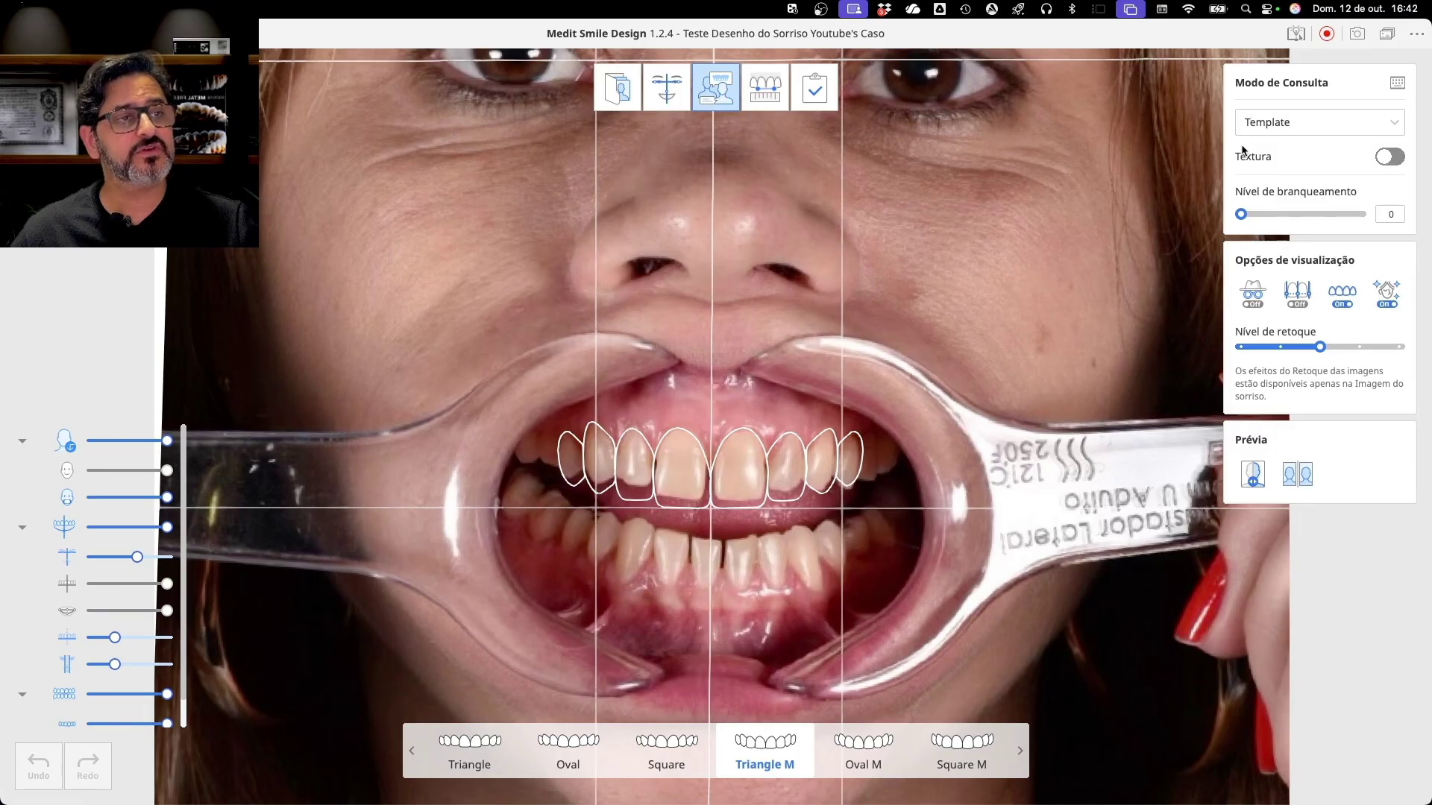
left_click(1387, 158)
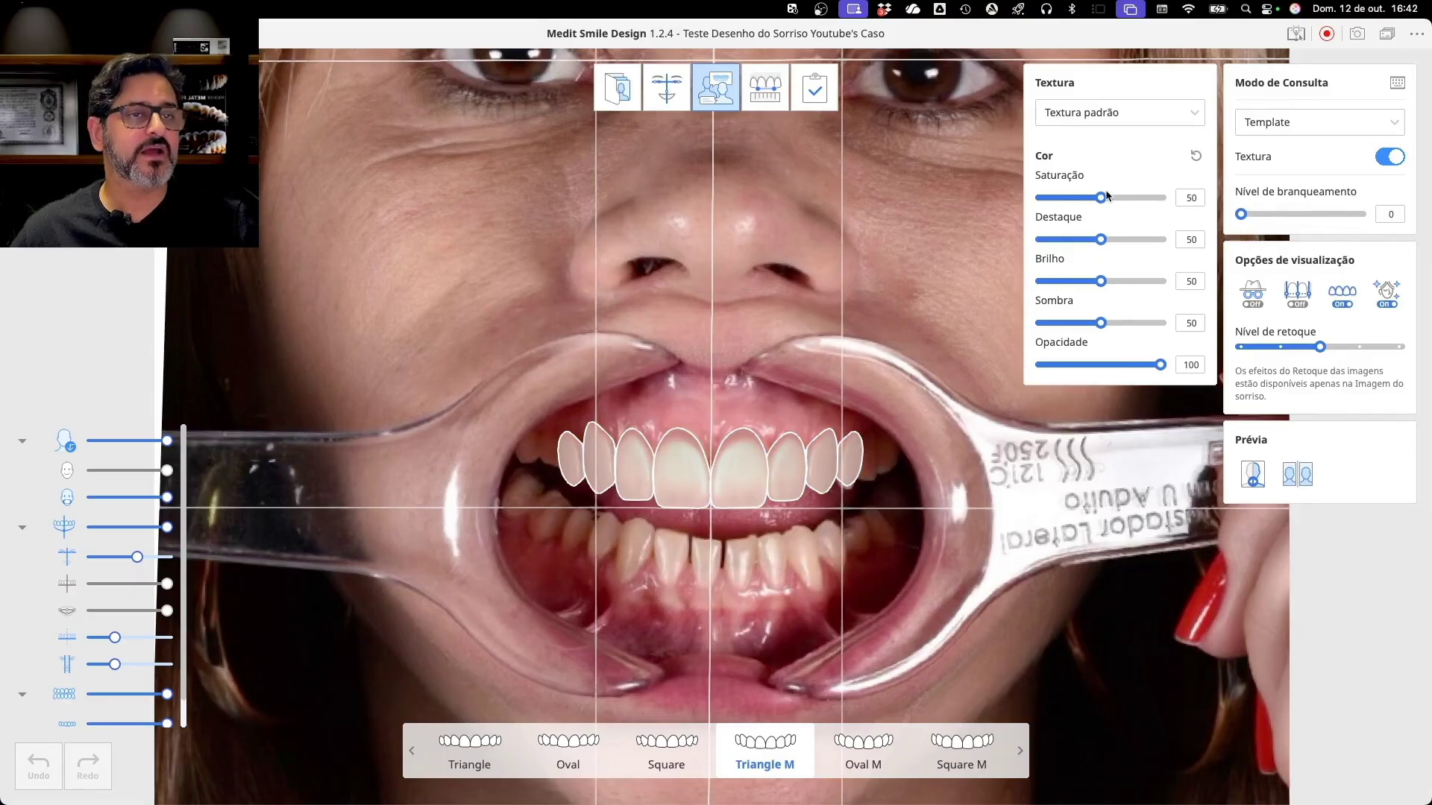
mouse_move(1099, 199)
left_mouse_down()
mouse_move(1075, 200)
mouse_move(1099, 200)
left_mouse_up()
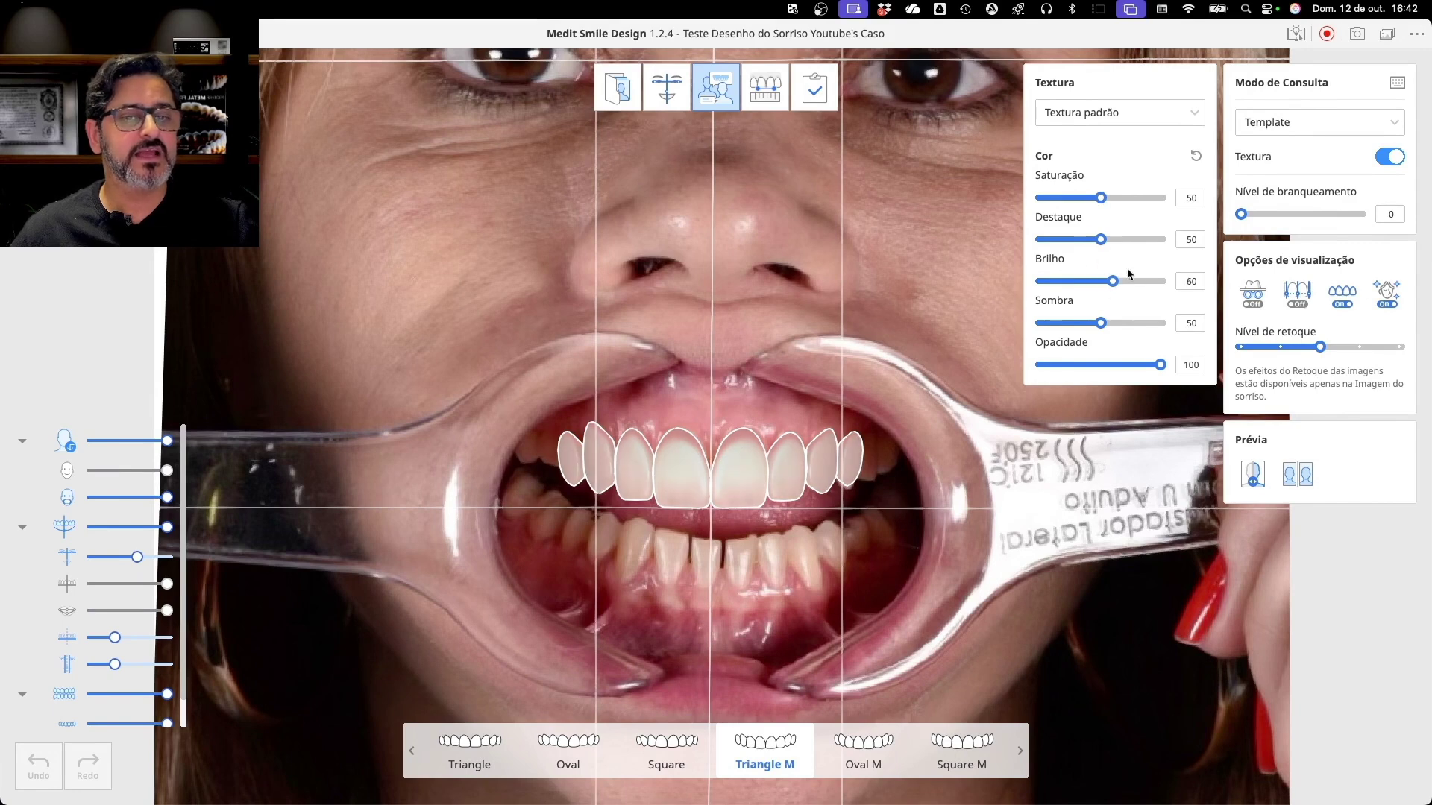
mouse_move(1113, 281)
left_mouse_down()
mouse_move(1081, 281)
mouse_move(1097, 282)
mouse_move(1100, 324)
mouse_move(1083, 323)
mouse_move(1123, 324)
mouse_move(1127, 365)
mouse_move(1155, 365)
left_mouse_up()
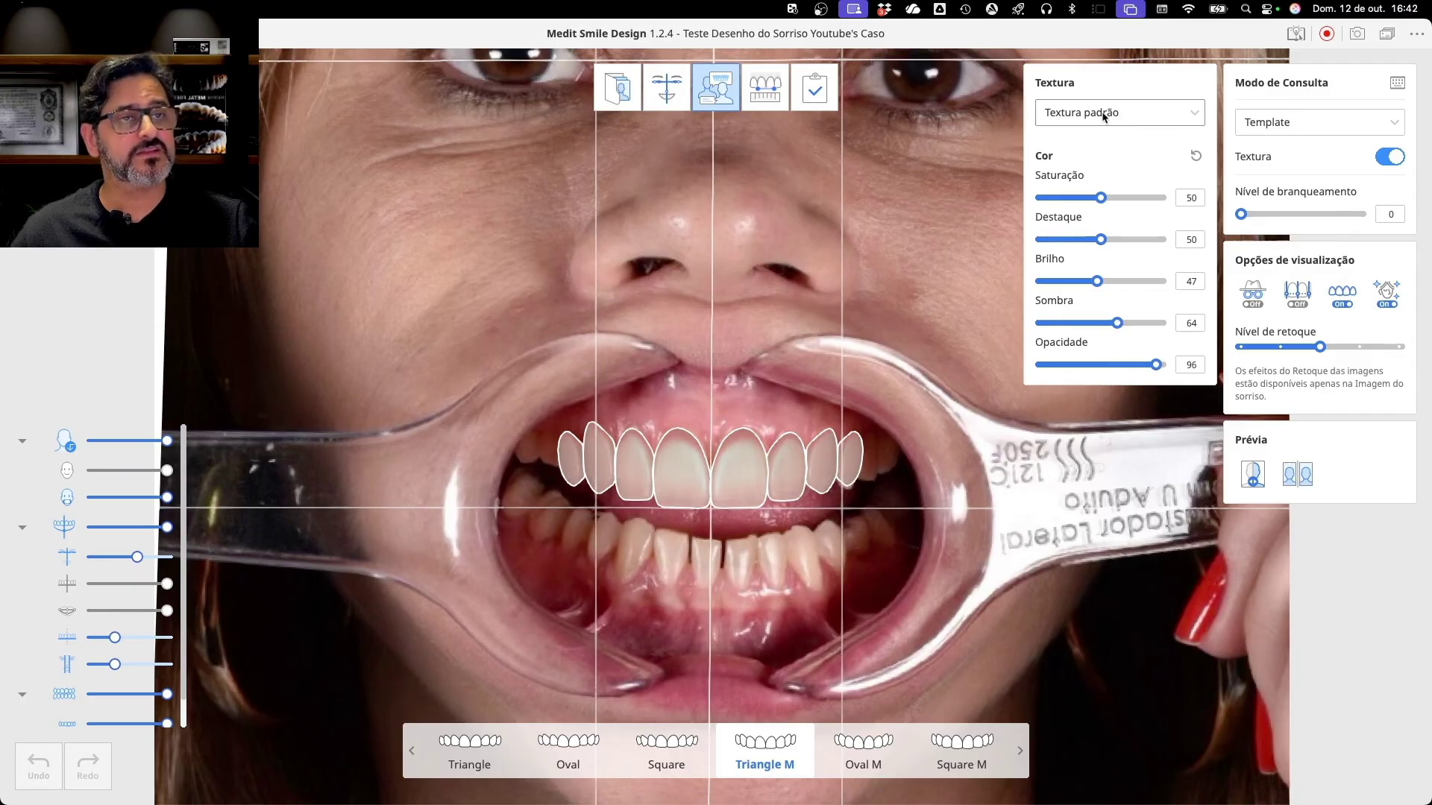
Switch the template texture to Textura natural and open the texture editor
left_click(1185, 114)
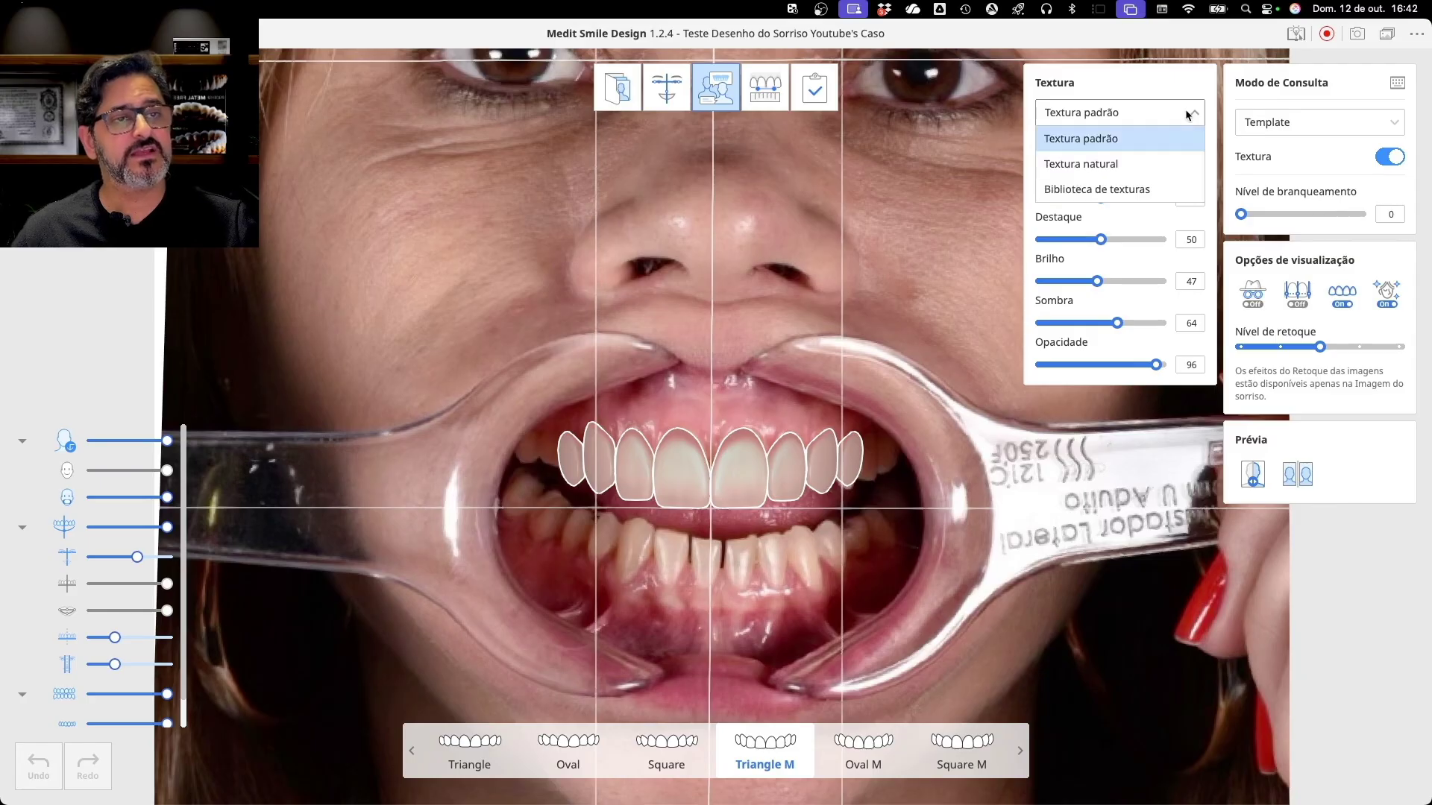
left_click(1142, 164)
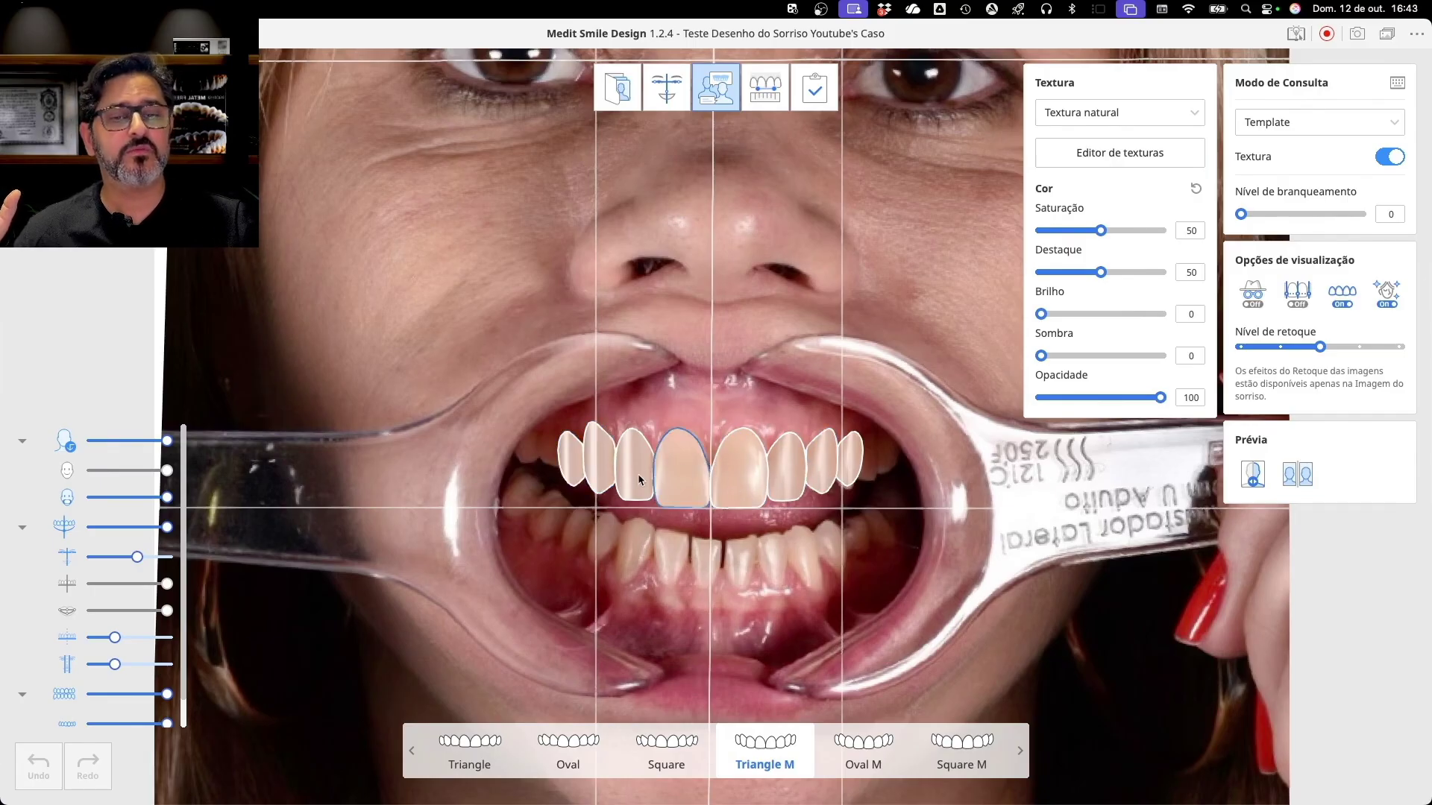
left_click(1113, 158)
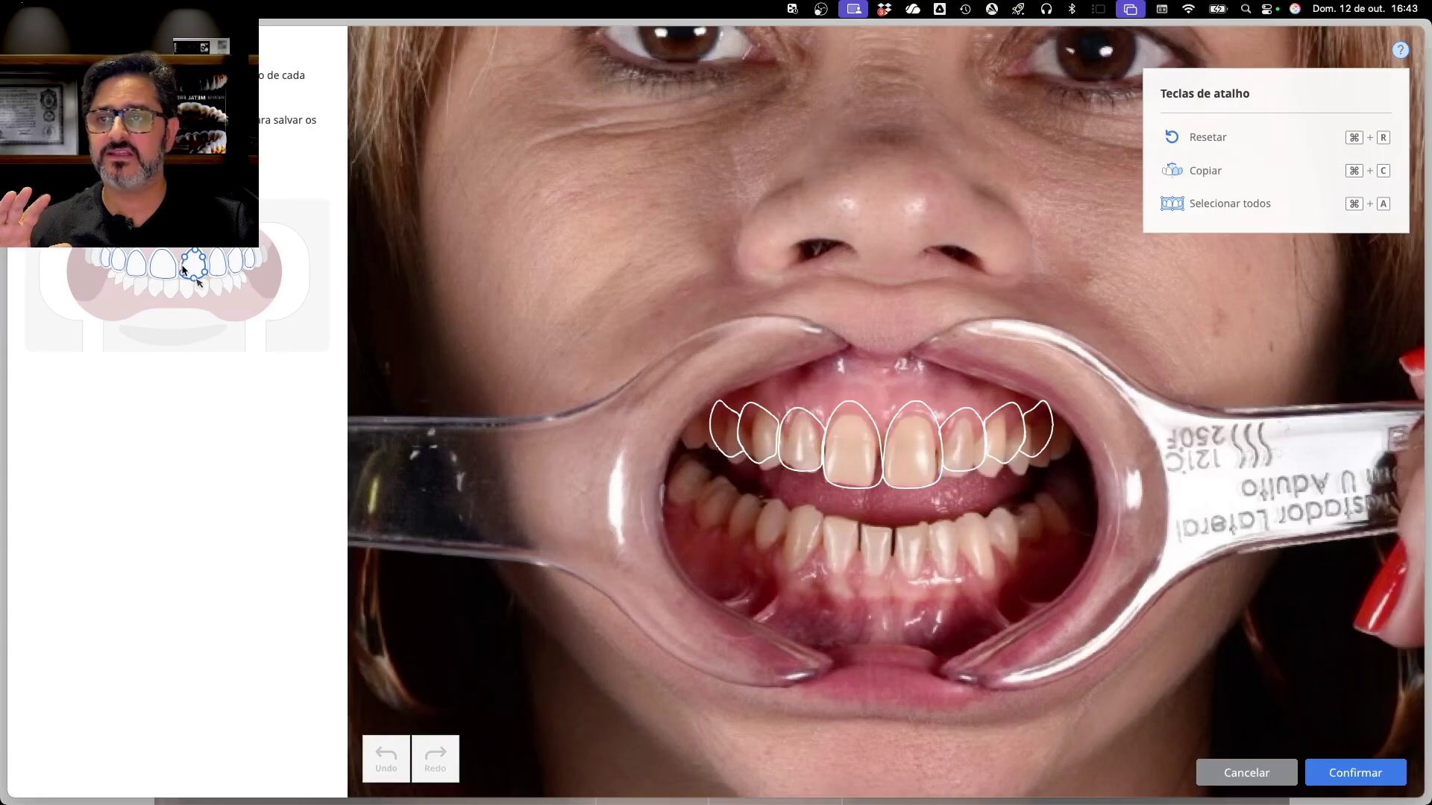
Resize both central incisor texture outlines to fit within the patient's natural central incisors
left_click(919, 405)
left_click_drag(916, 399, 912, 412)
left_click_drag(950, 495, 940, 489)
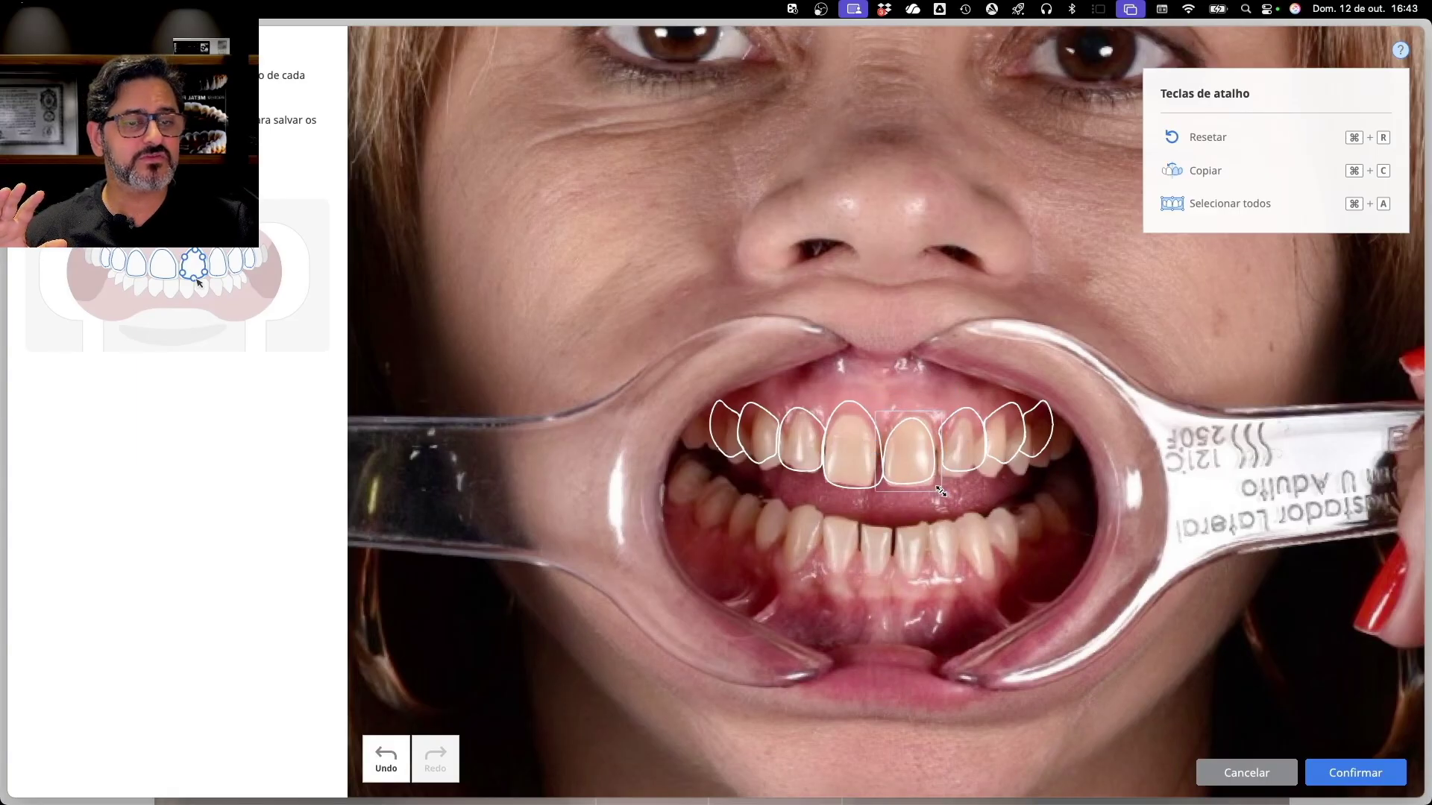
left_click_drag(876, 453, 874, 486)
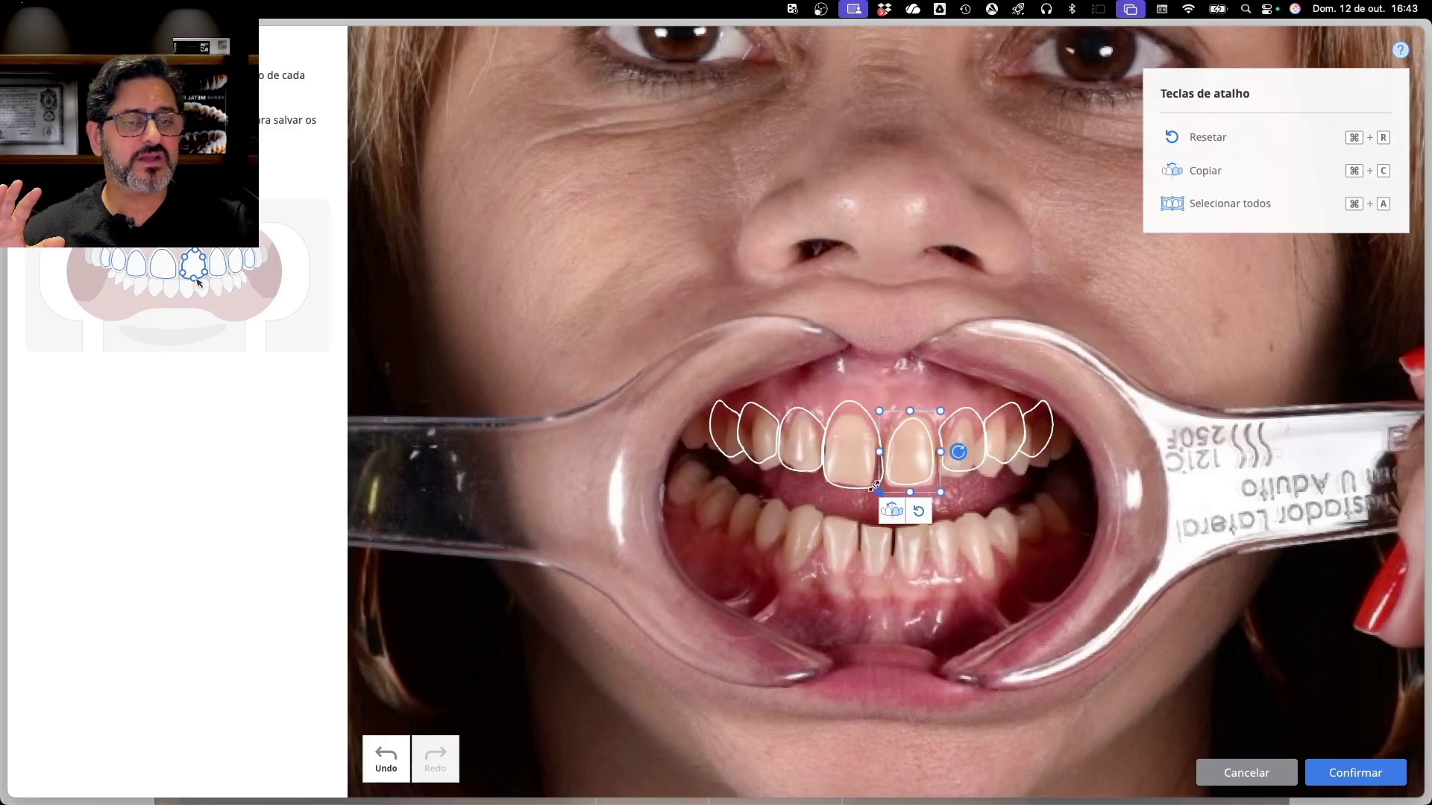
left_click(850, 398)
left_click_drag(850, 398, 819, 452)
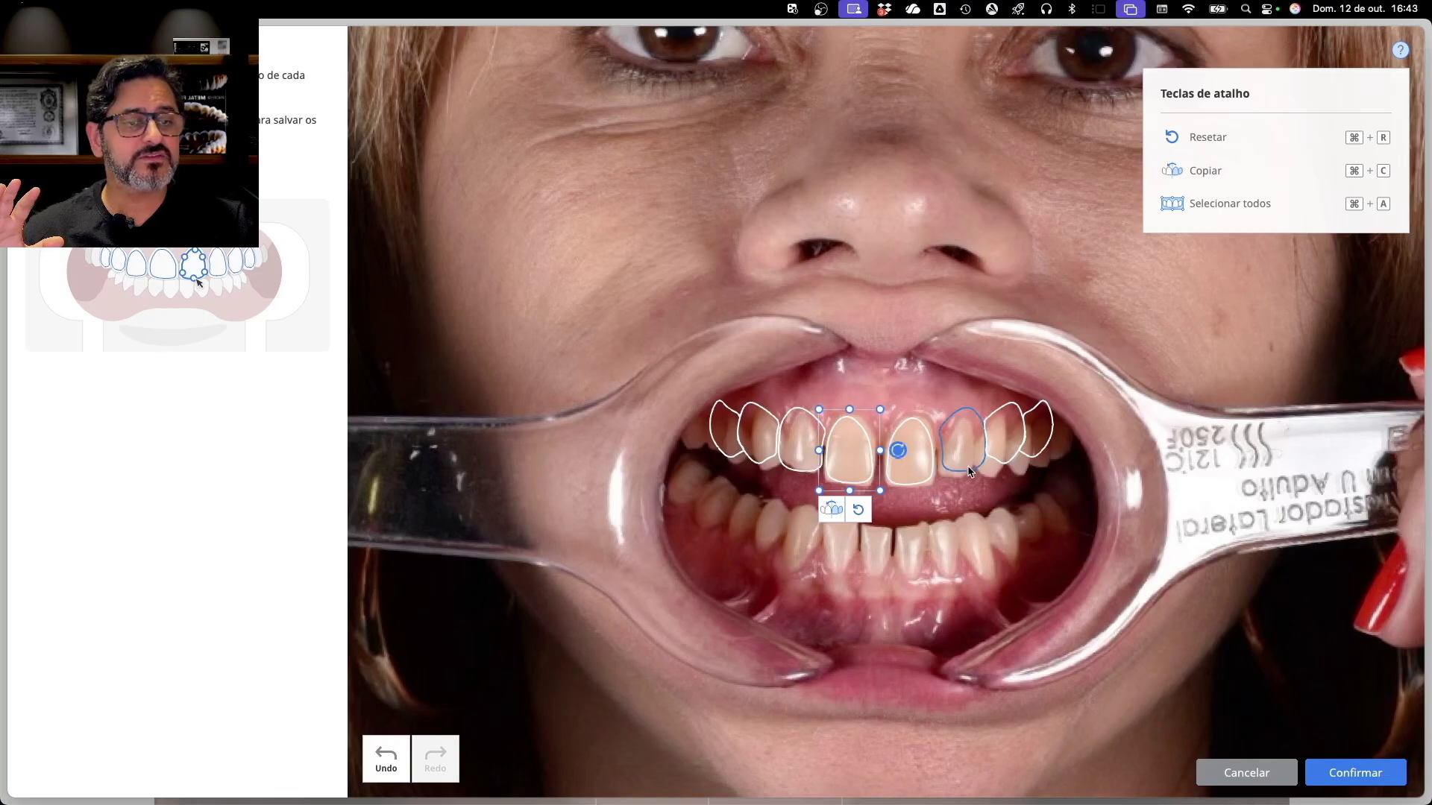
Shrink the patient's left lateral incisor texture outline onto its natural tooth and refine the contour points on both sides
left_click(969, 471)
left_click_drag(986, 443, 957, 414)
left_click_drag(956, 478, 956, 481)
double_click(943, 436)
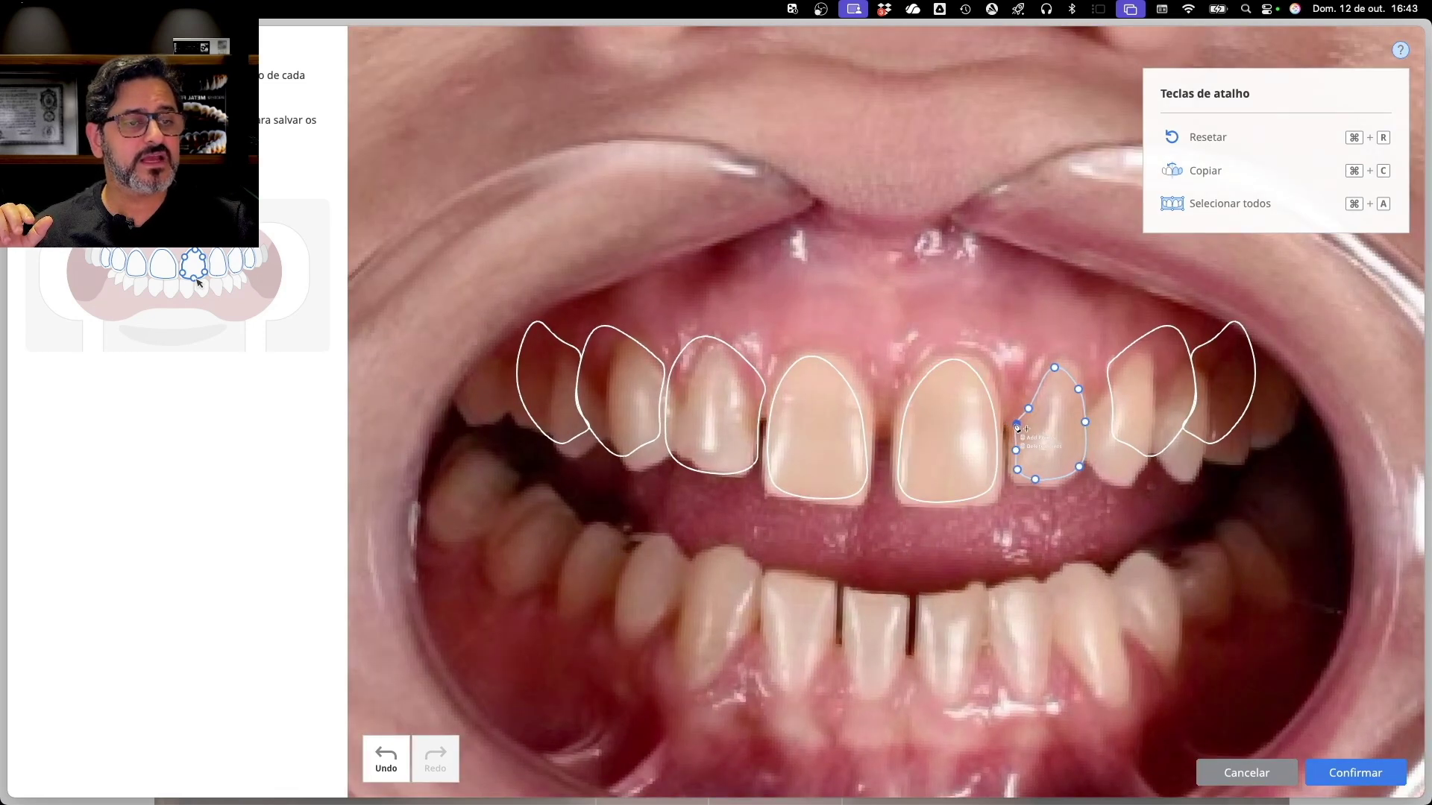
left_click_drag(1013, 422, 1018, 425)
left_click_drag(1079, 464, 1075, 467)
left_click(1052, 541)
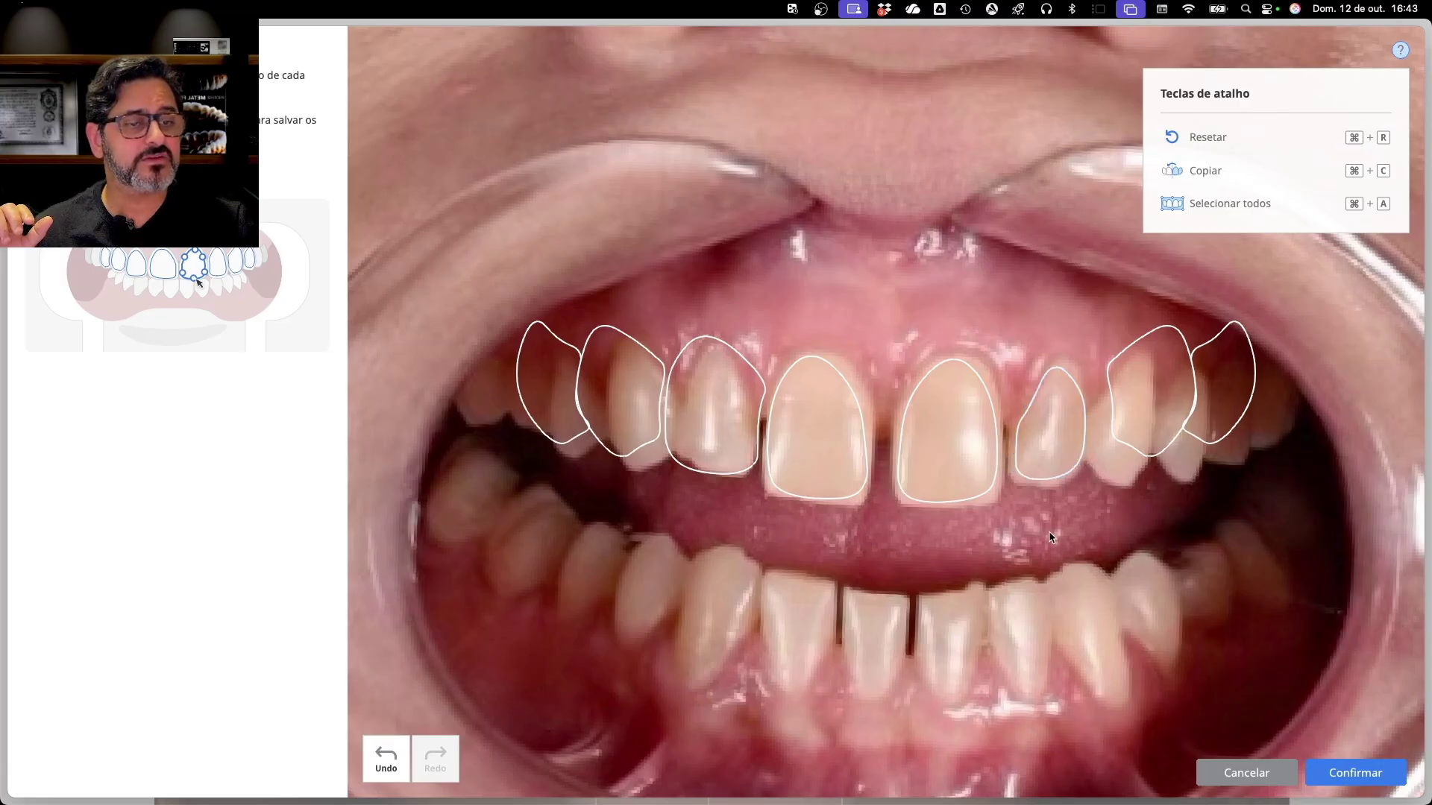
Copy the left lateral incisor's texture outline to the opposite side and adjust the copied outline to the natural tooth
left_click(1057, 470)
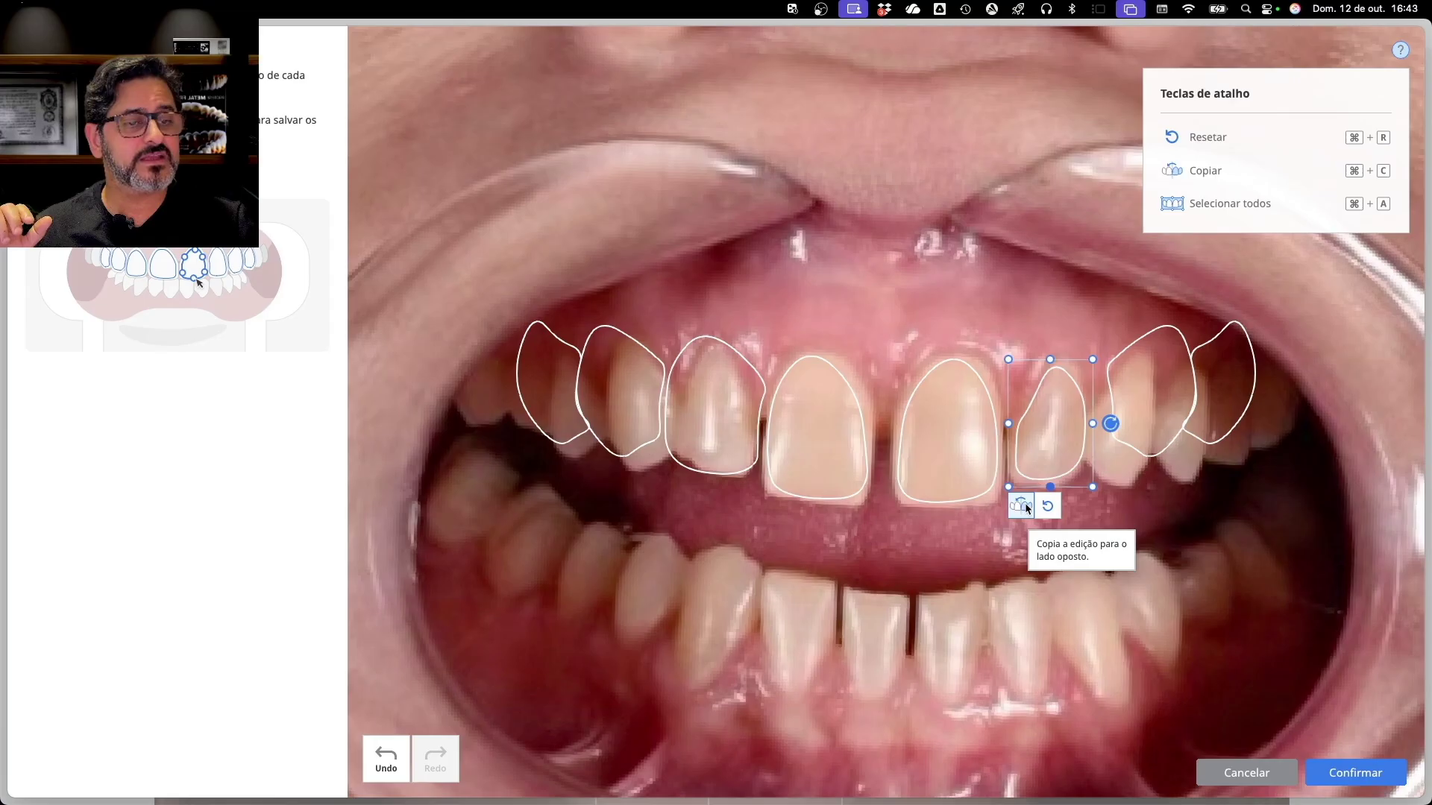
left_click(1023, 506)
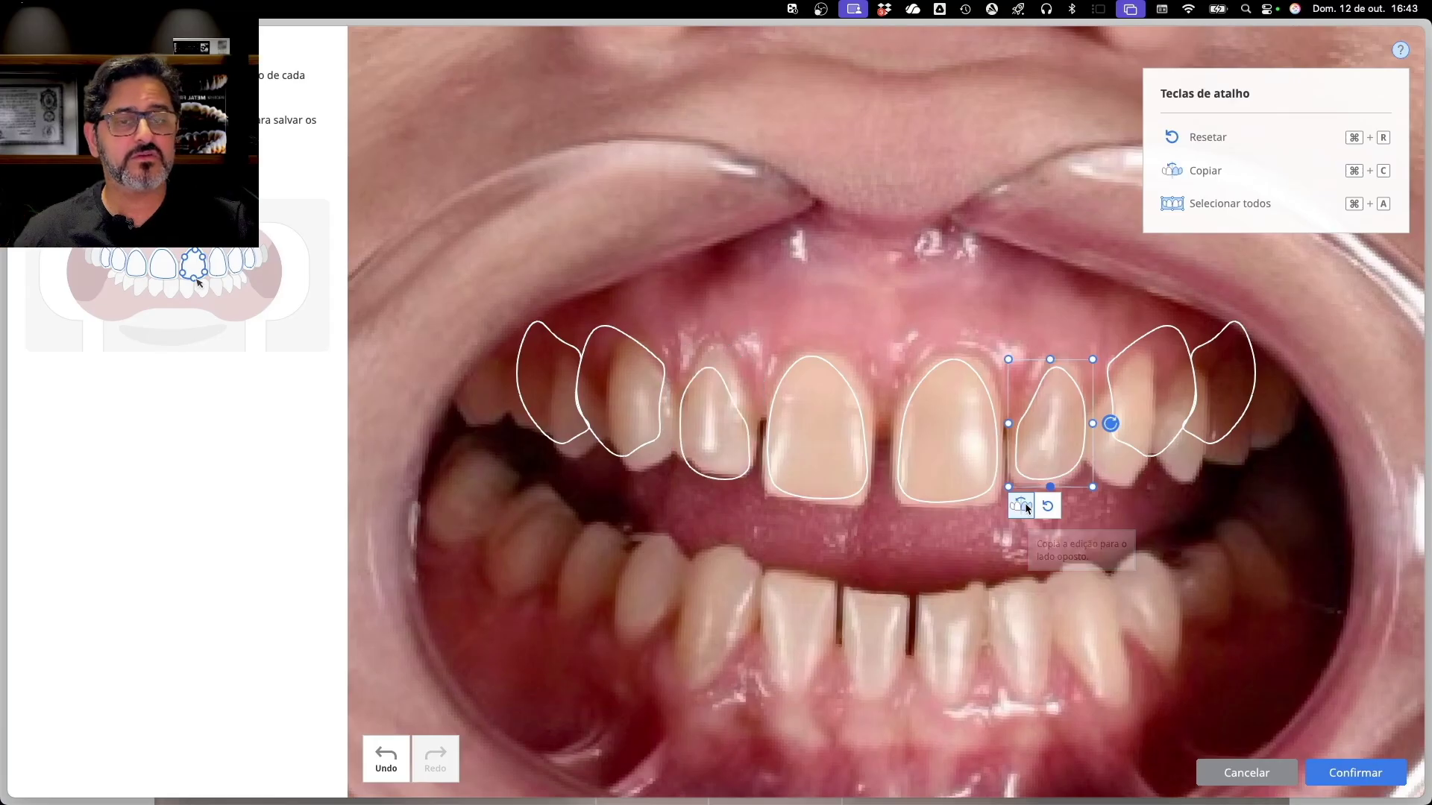
left_click(716, 424)
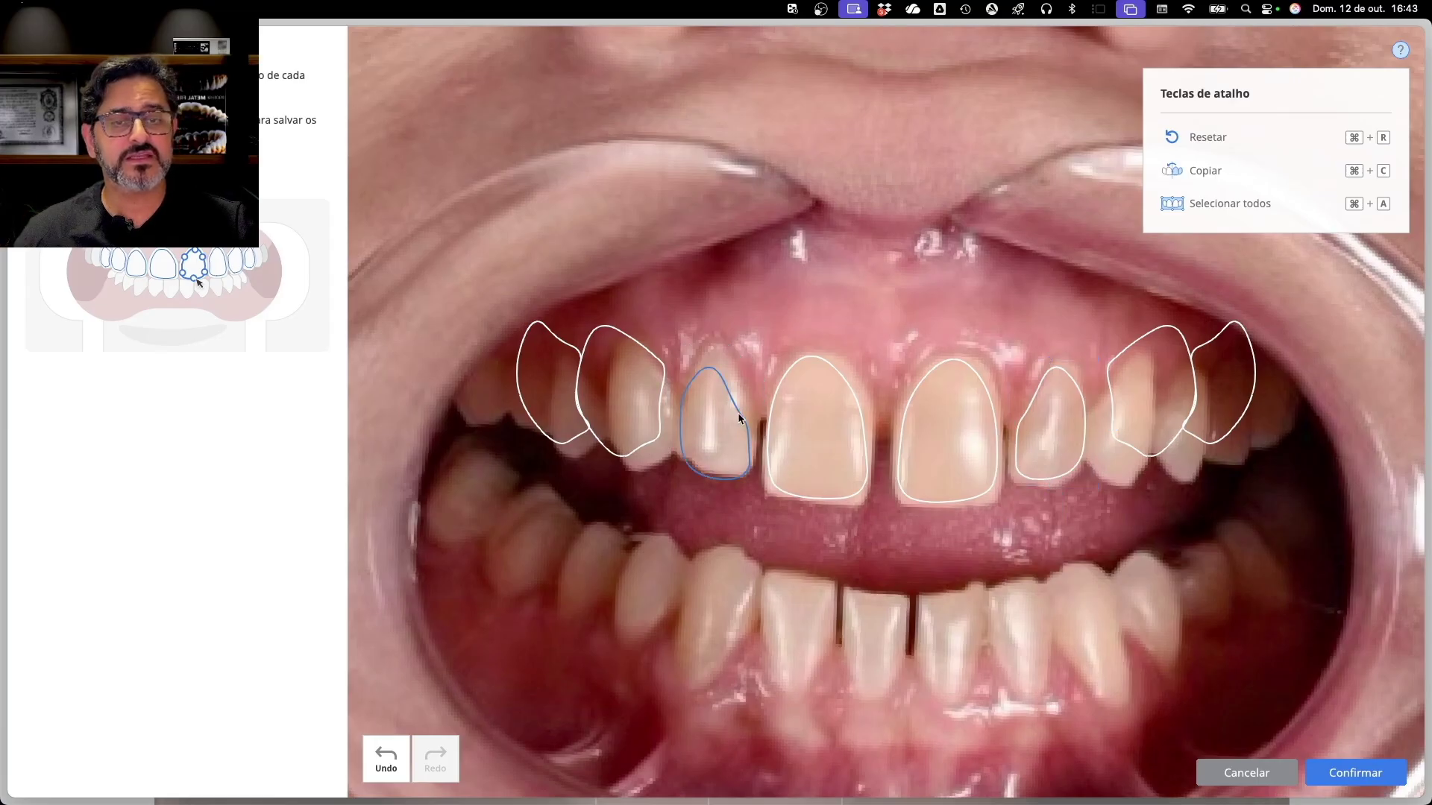
left_click(738, 404)
left_click_drag(734, 406, 736, 403)
Move the patient's right canine texture outline onto its natural tooth and narrow it from the outer side
left_click(638, 446)
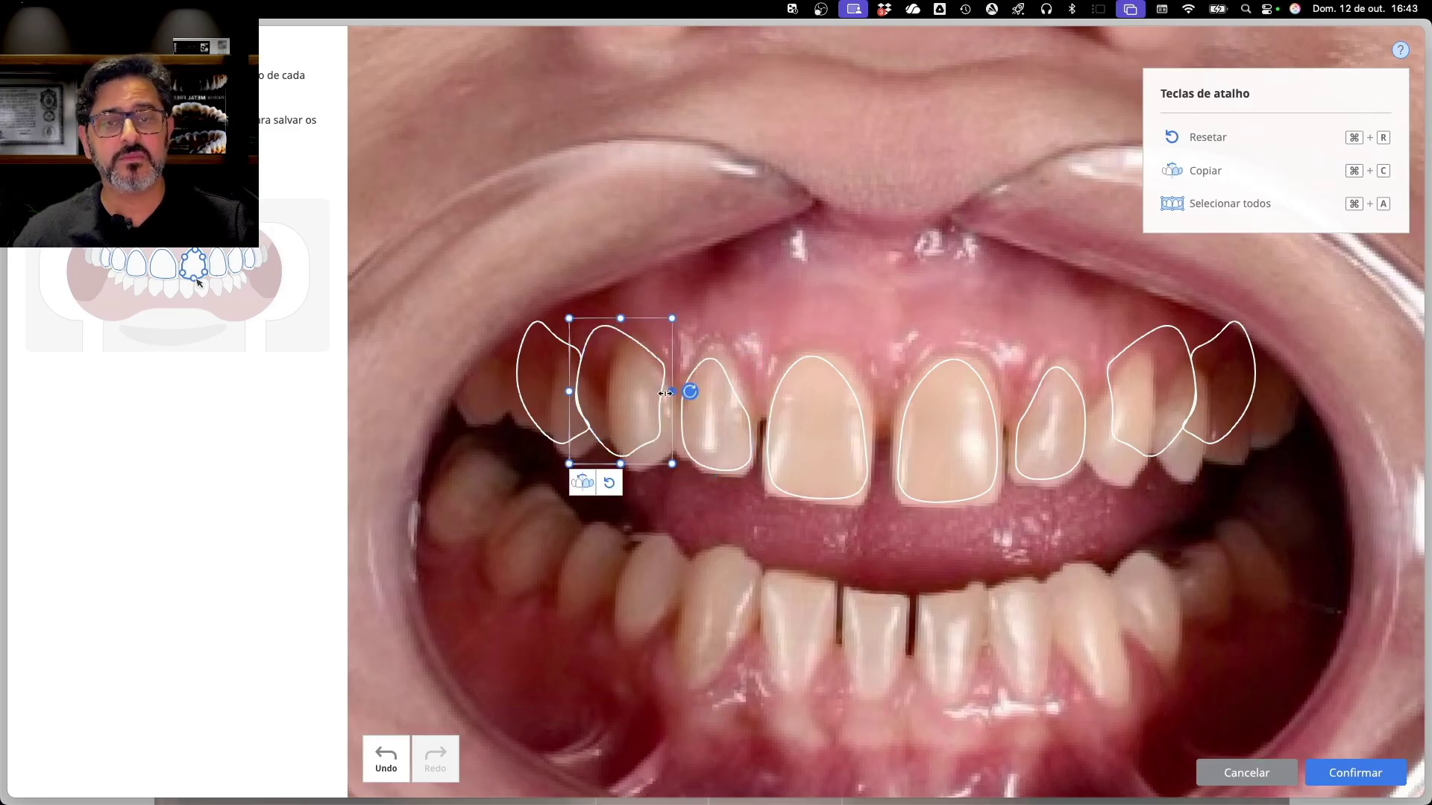
left_click_drag(643, 425, 649, 437)
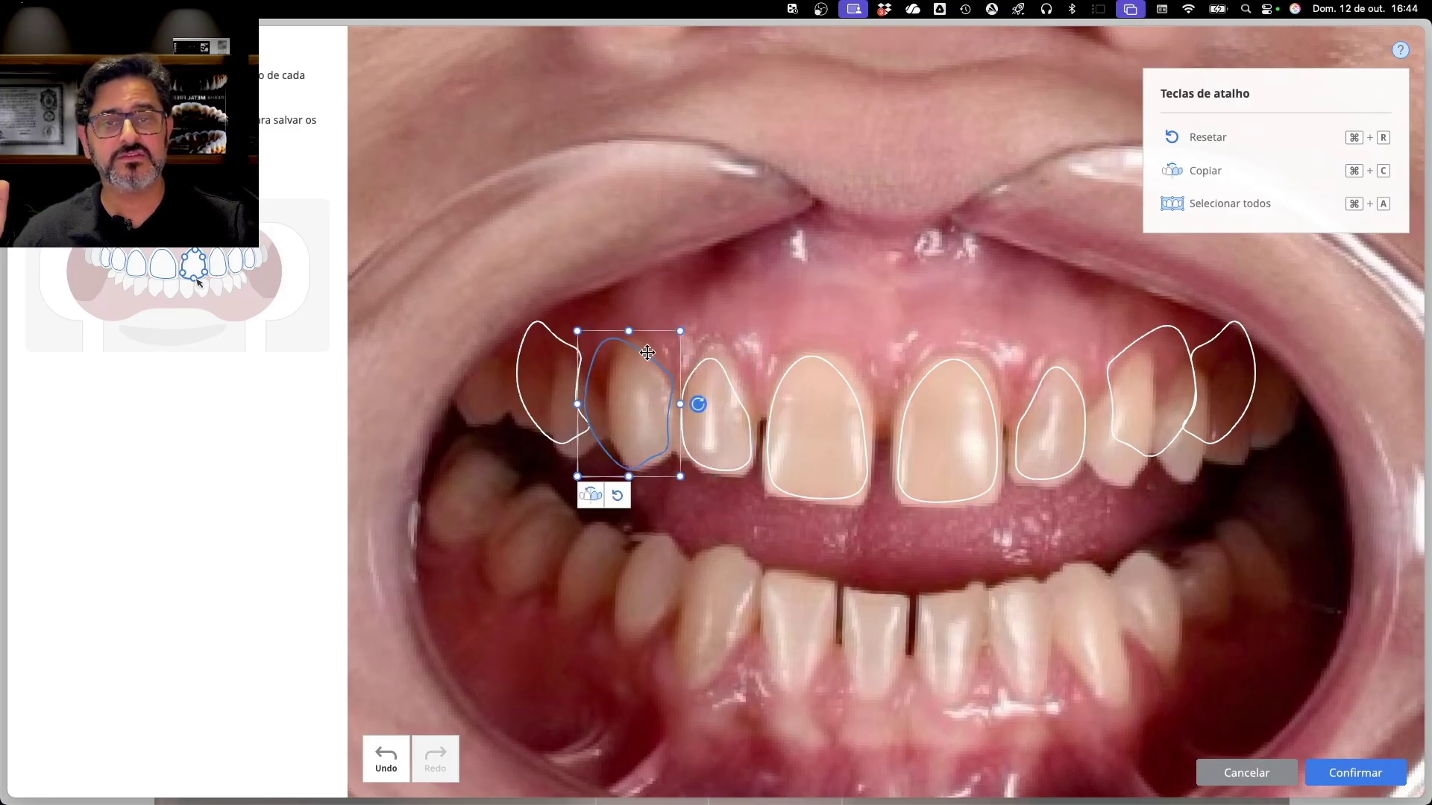
left_click_drag(578, 404, 605, 408)
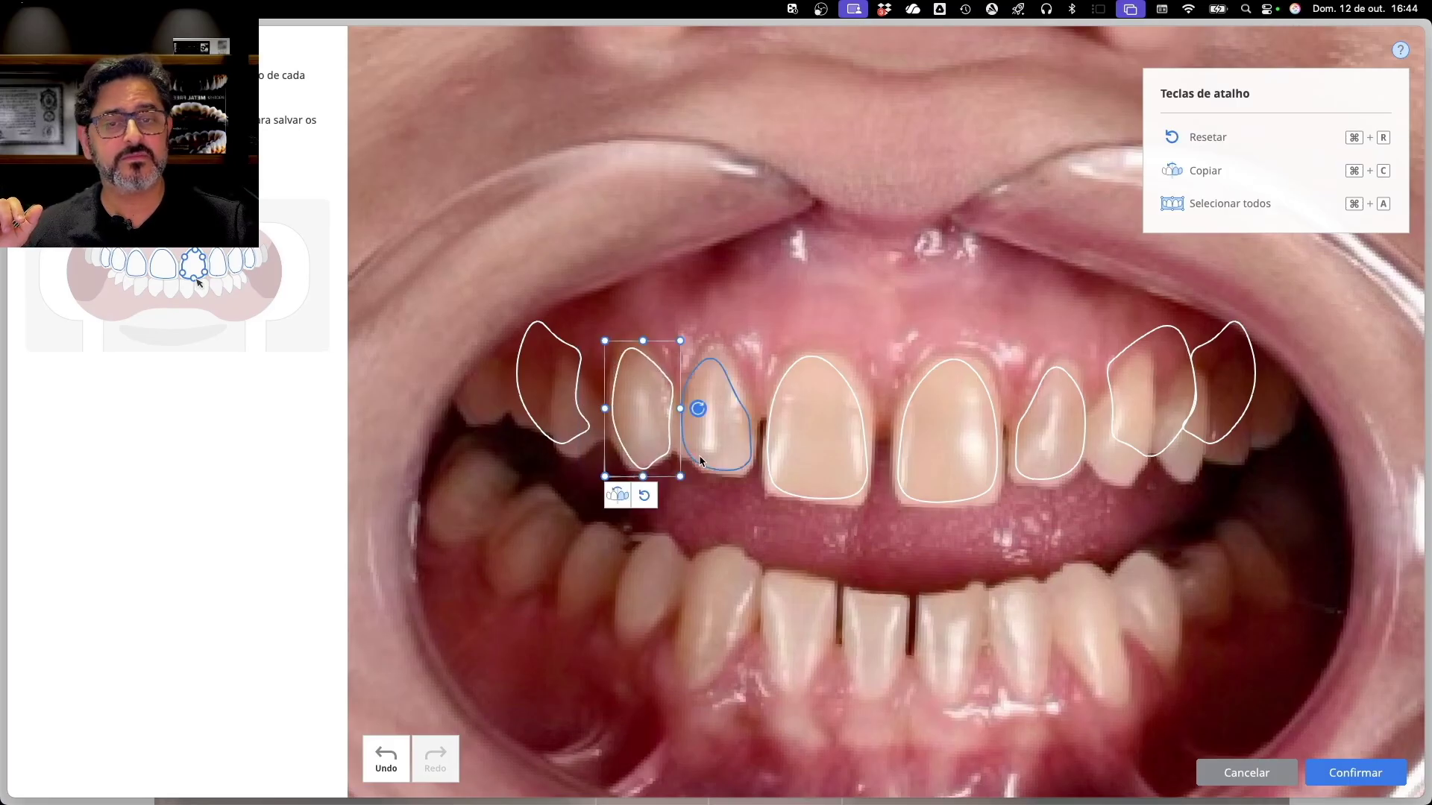
Copy the patient's right canine texture outline to the opposite side, move it onto the natural tooth and refine its inner contour points
left_click_drag(680, 476, 679, 475)
left_click(625, 497)
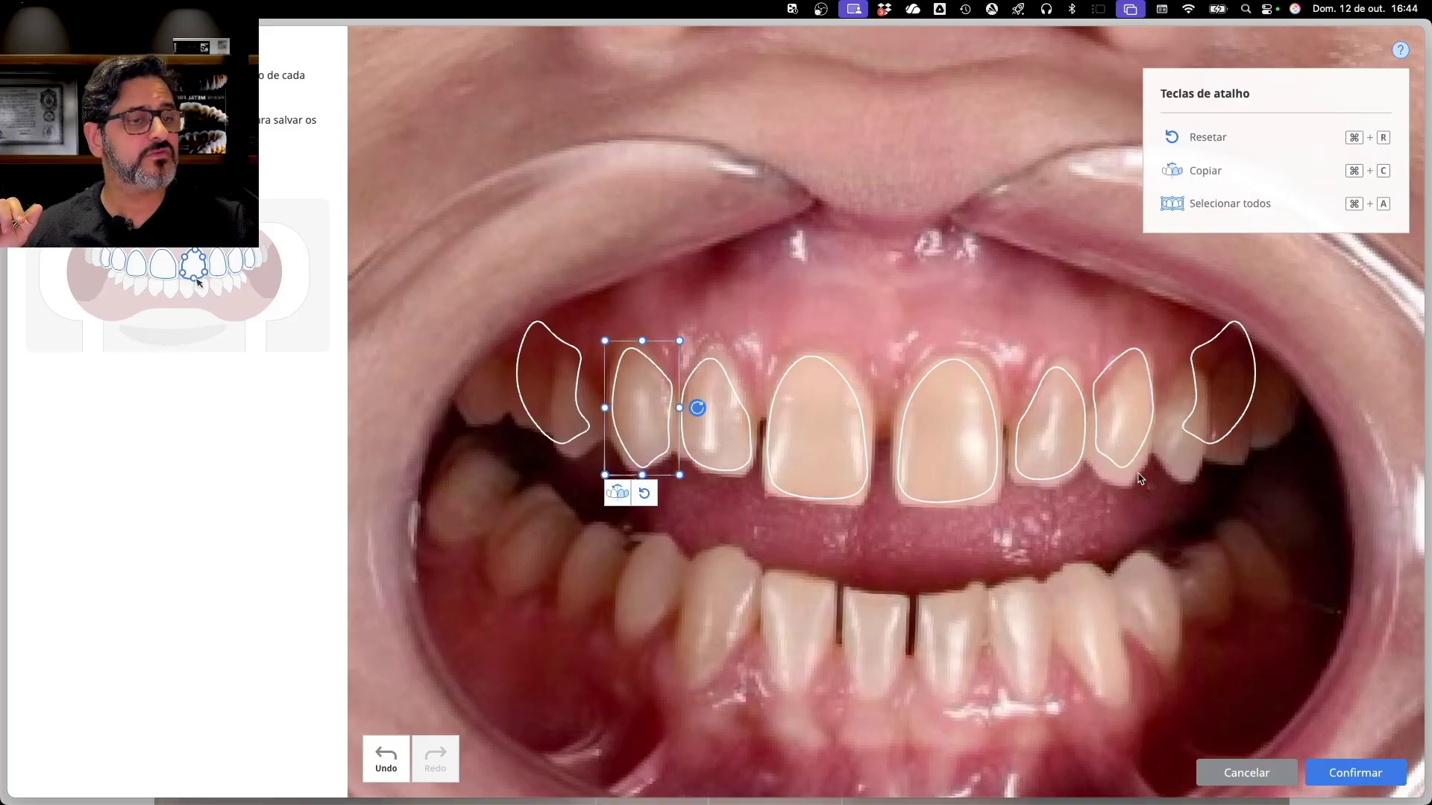
left_click(1125, 453)
left_click_drag(1123, 442, 1122, 456)
double_click(1114, 381)
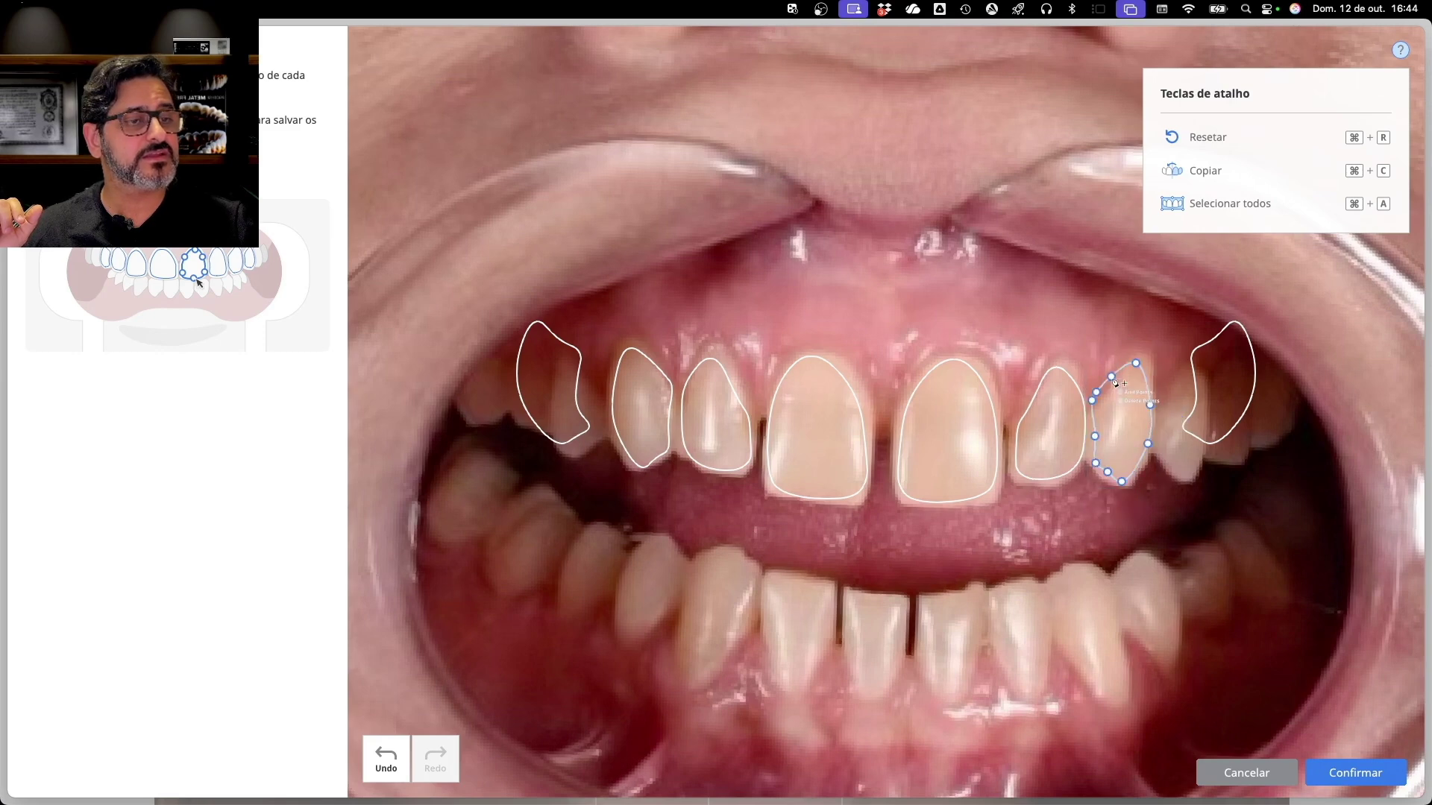
left_click_drag(1094, 403, 1117, 382)
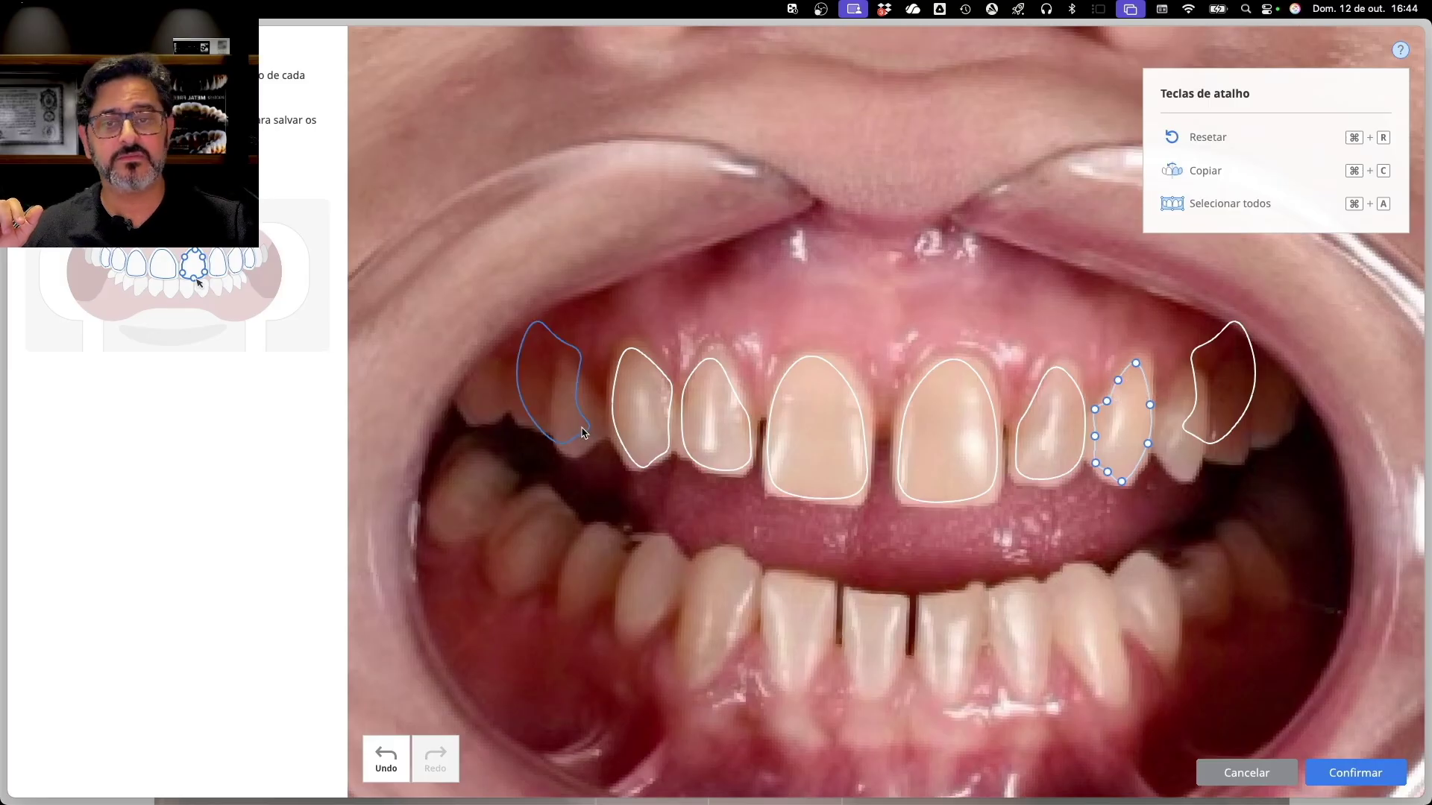
Move the patient's left first premolar texture outline onto its natural tooth and reshape the contour points on both sides
left_click(1223, 441)
left_click_drag(1264, 383, 1201, 460)
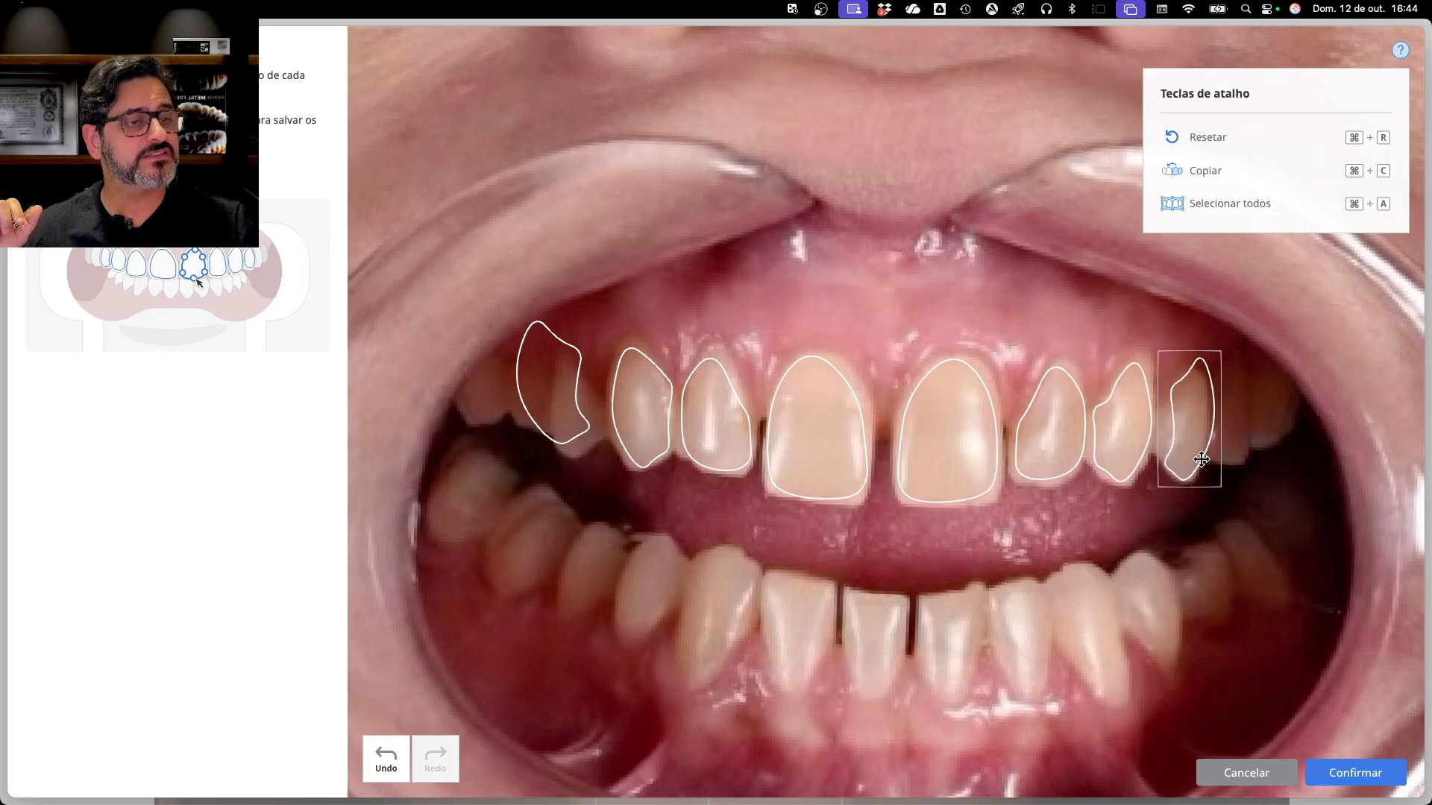
double_click(1175, 419)
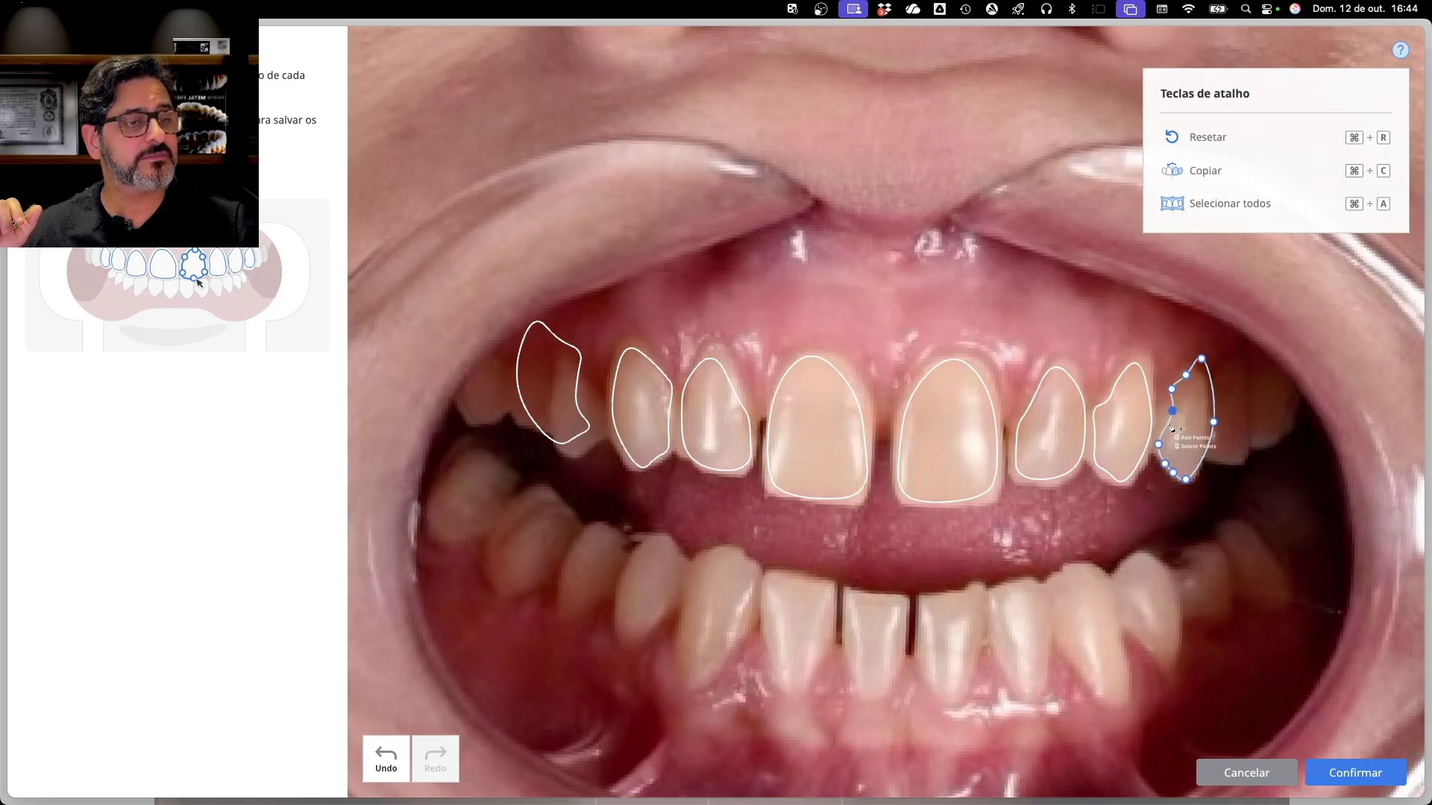
left_click_drag(1172, 411, 1196, 373)
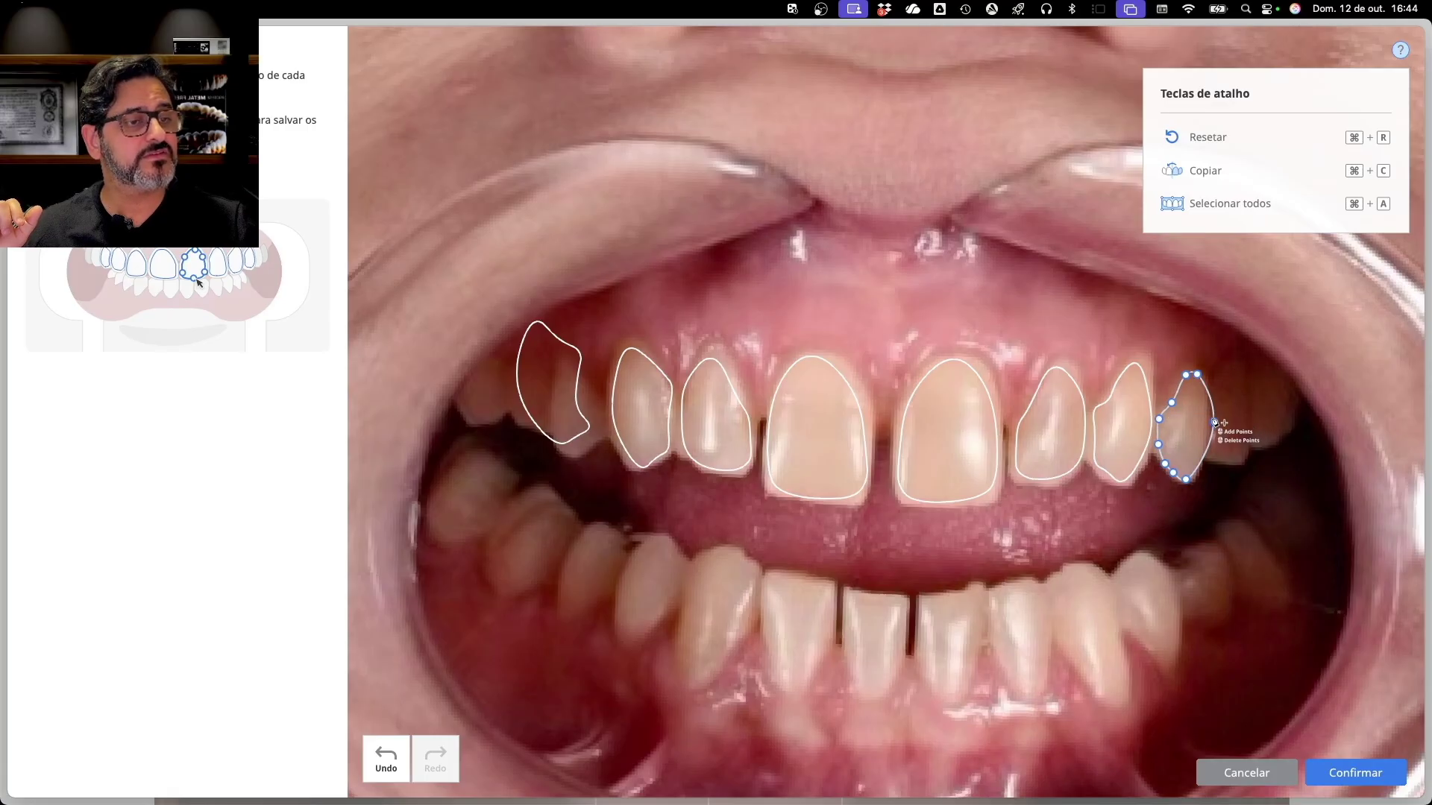
left_click_drag(1215, 422, 1204, 422)
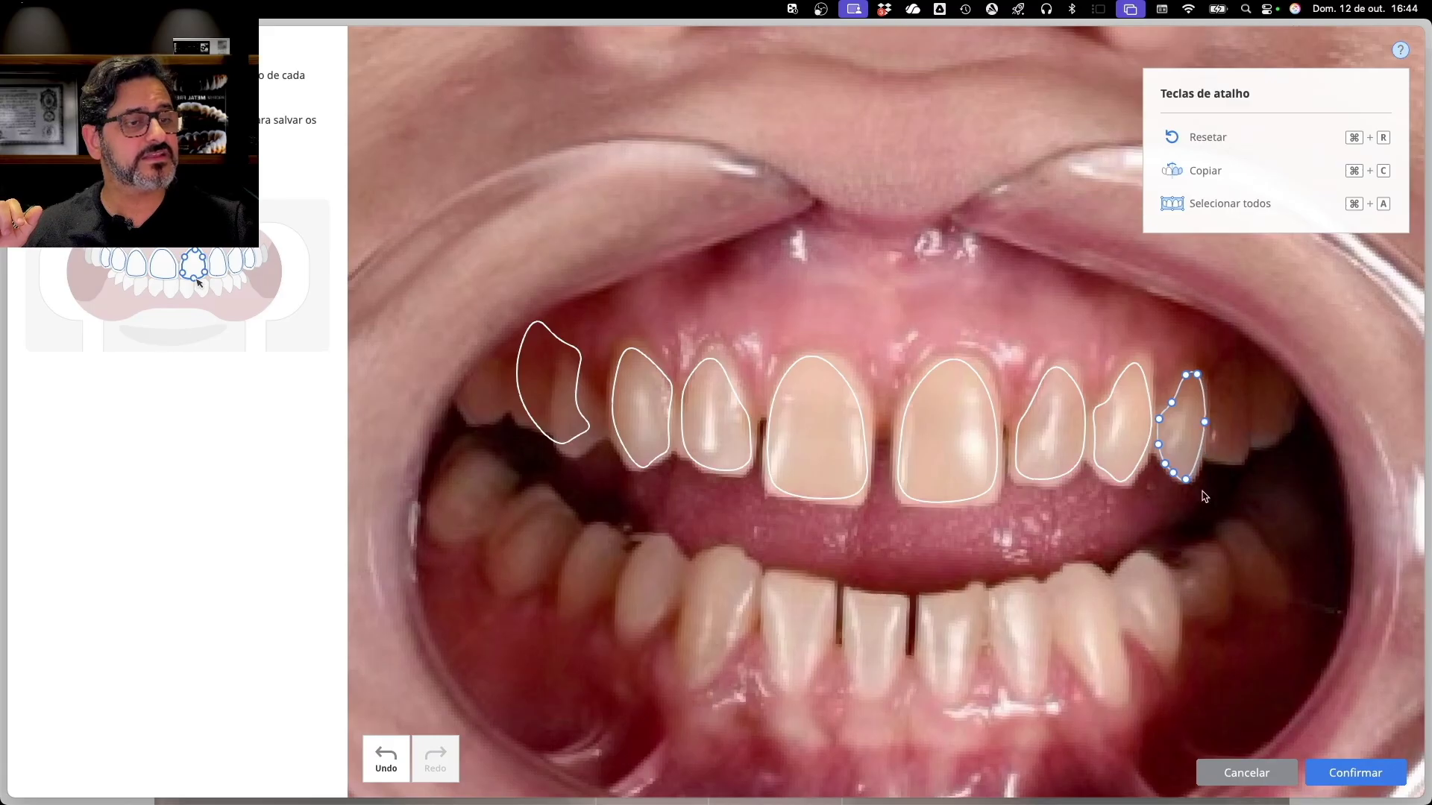
left_click(1208, 526)
left_click(1189, 471)
left_click(1166, 506)
Move the patient's right first premolar texture outline onto its natural tooth and shorten it from the gum side
left_click(568, 440)
left_click(570, 440)
left_click_drag(569, 440, 570, 425)
left_click_drag(575, 341, 575, 350)
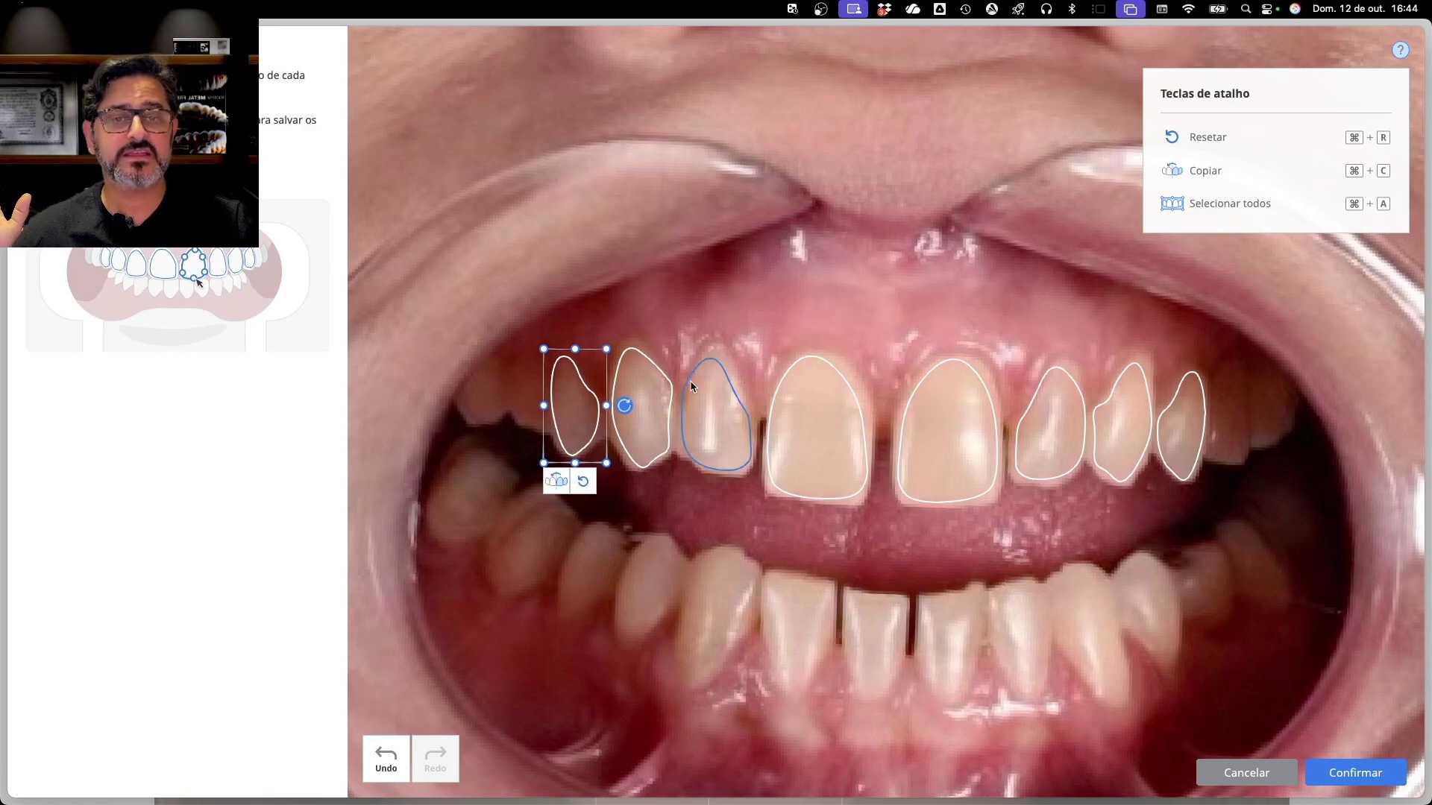
Pull the outer contour points of the patient's right lateral incisor texture outline inward and apply the texture edits
left_click(681, 424)
left_click(680, 419)
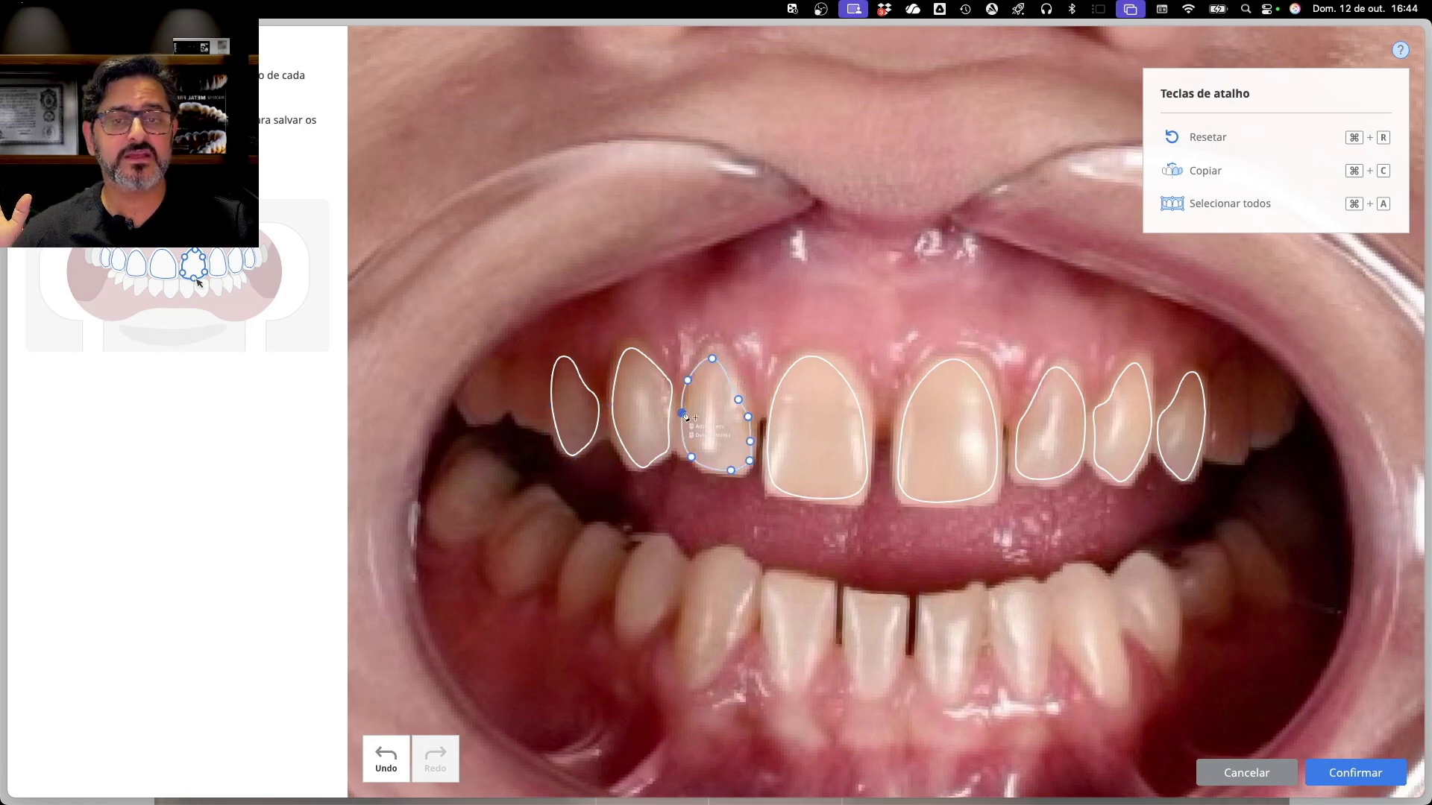
left_click_drag(687, 380, 687, 449)
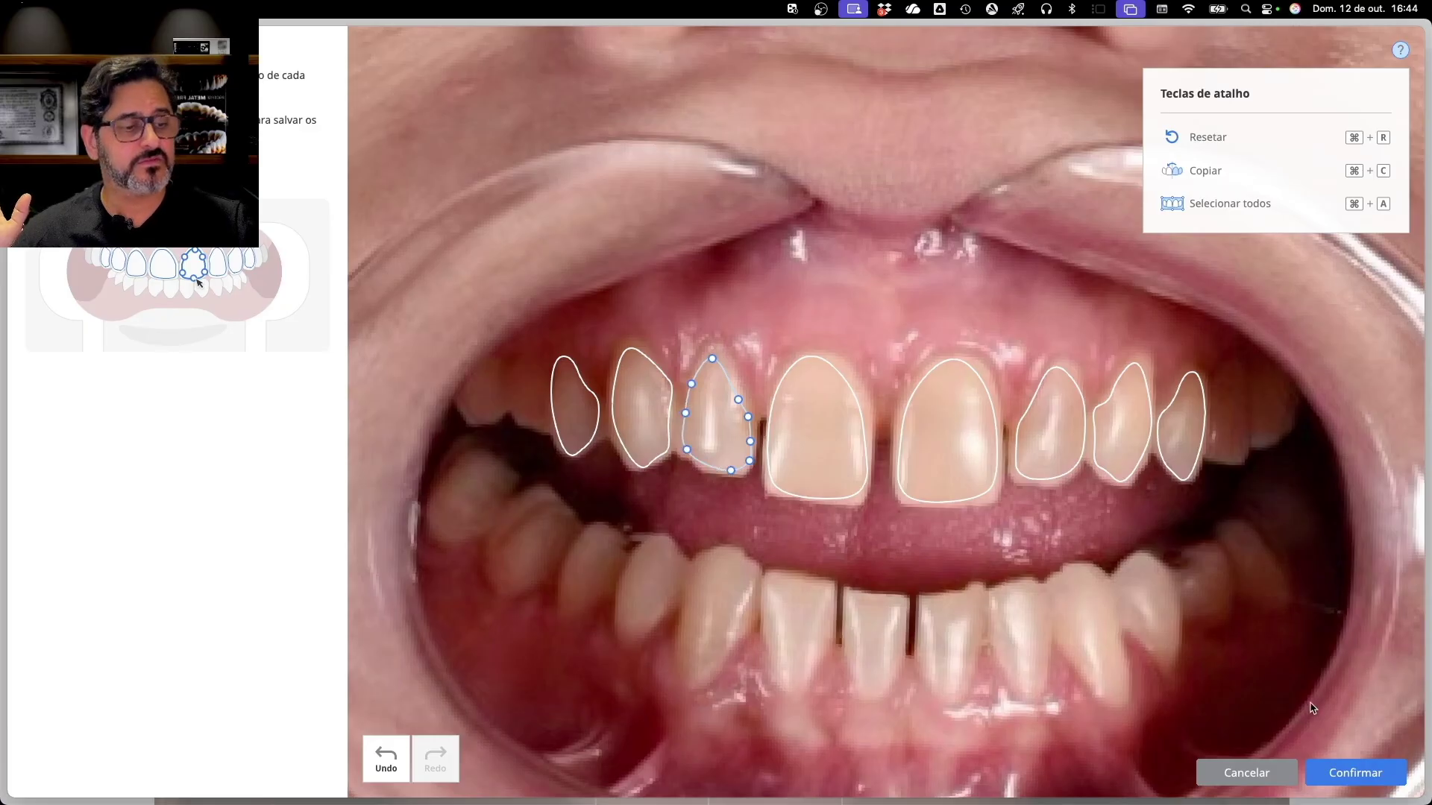
left_click(1354, 773)
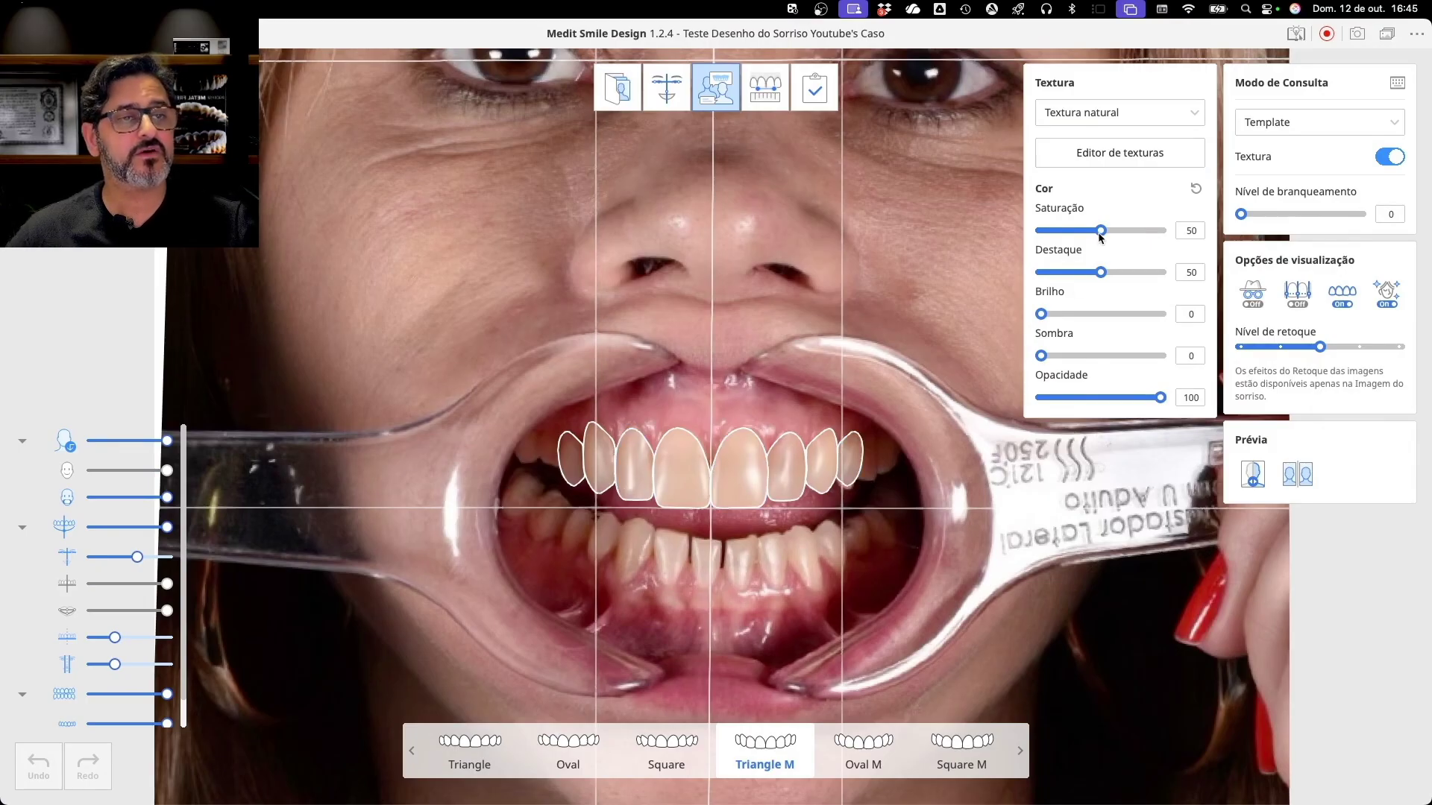
Set the natural texture's saturation to 70 and shadow to 15, with a whitening level of 26
left_click_drag(1092, 232, 1105, 233)
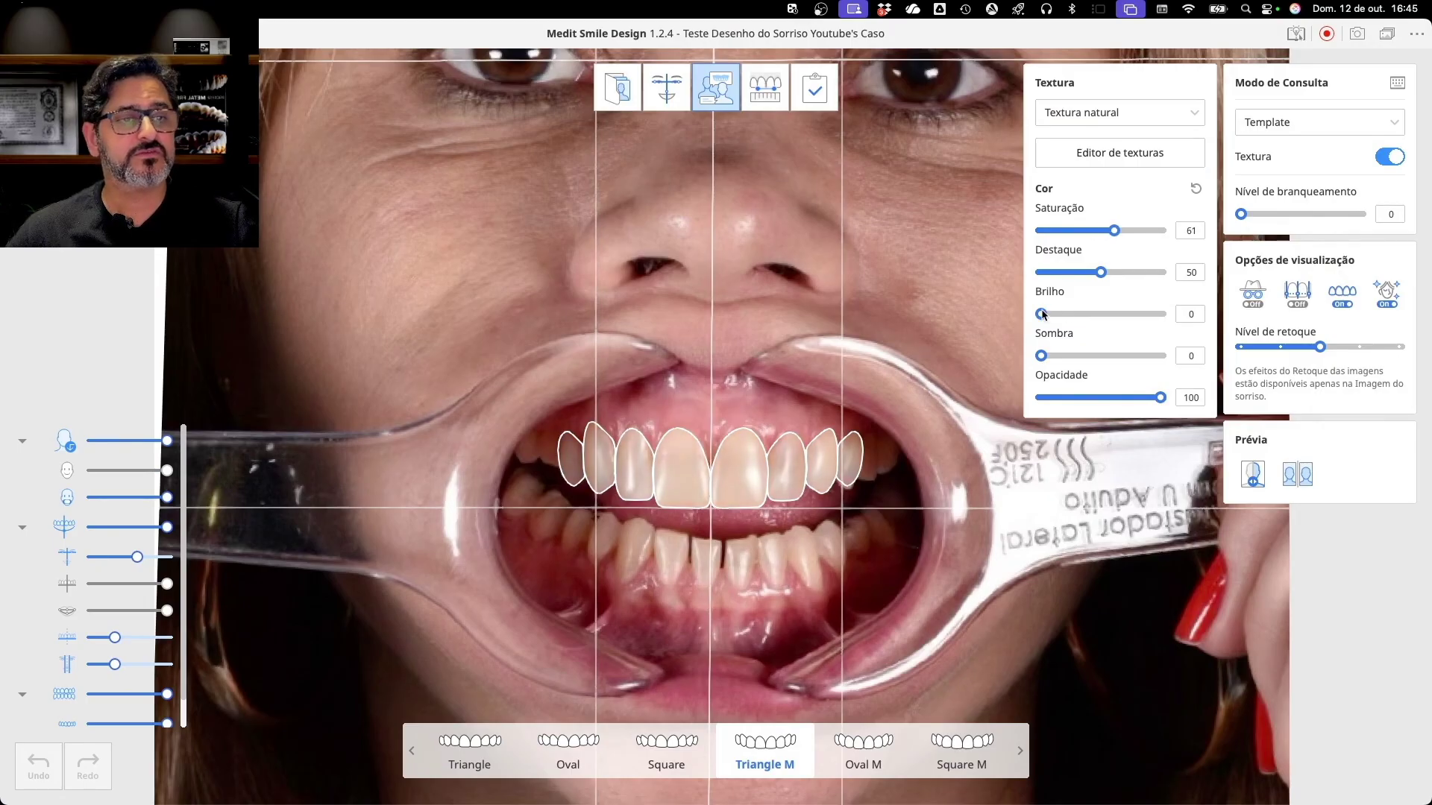
left_click_drag(1068, 314, 1030, 357)
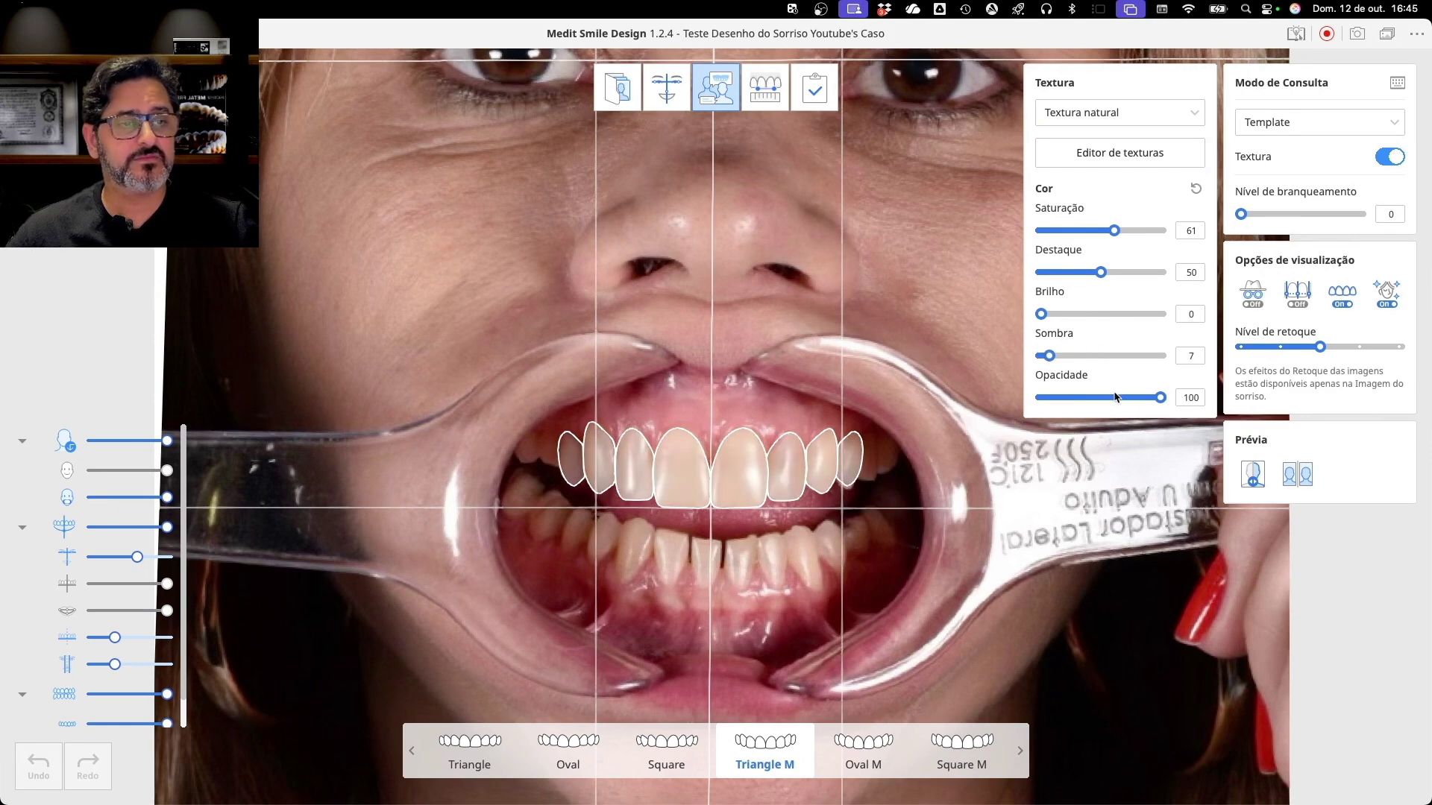
mouse_move(1161, 400)
left_mouse_down()
mouse_move(1045, 399)
mouse_move(1166, 405)
left_mouse_up()
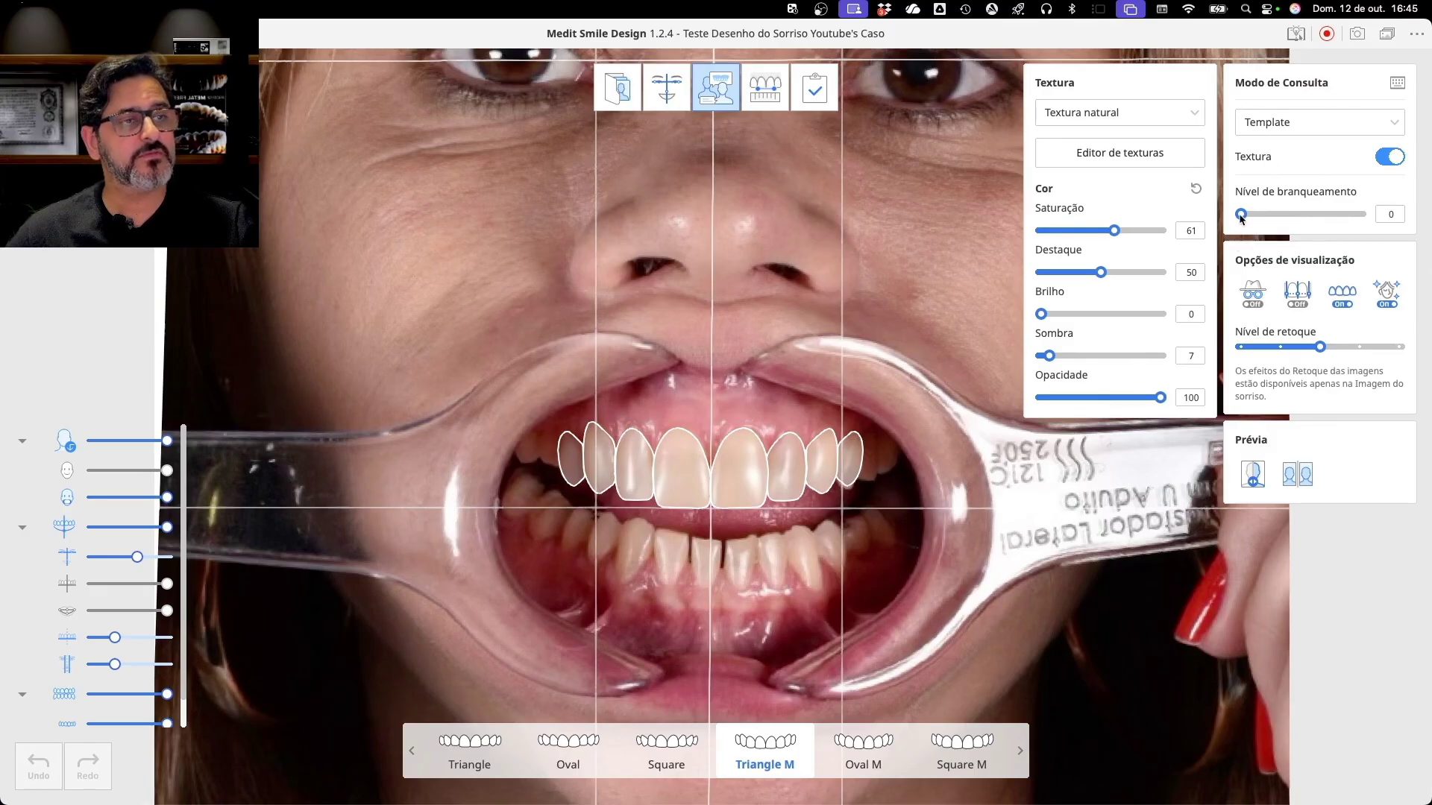
mouse_move(1243, 217)
left_mouse_down()
mouse_move(1363, 215)
mouse_move(1226, 212)
left_mouse_up()
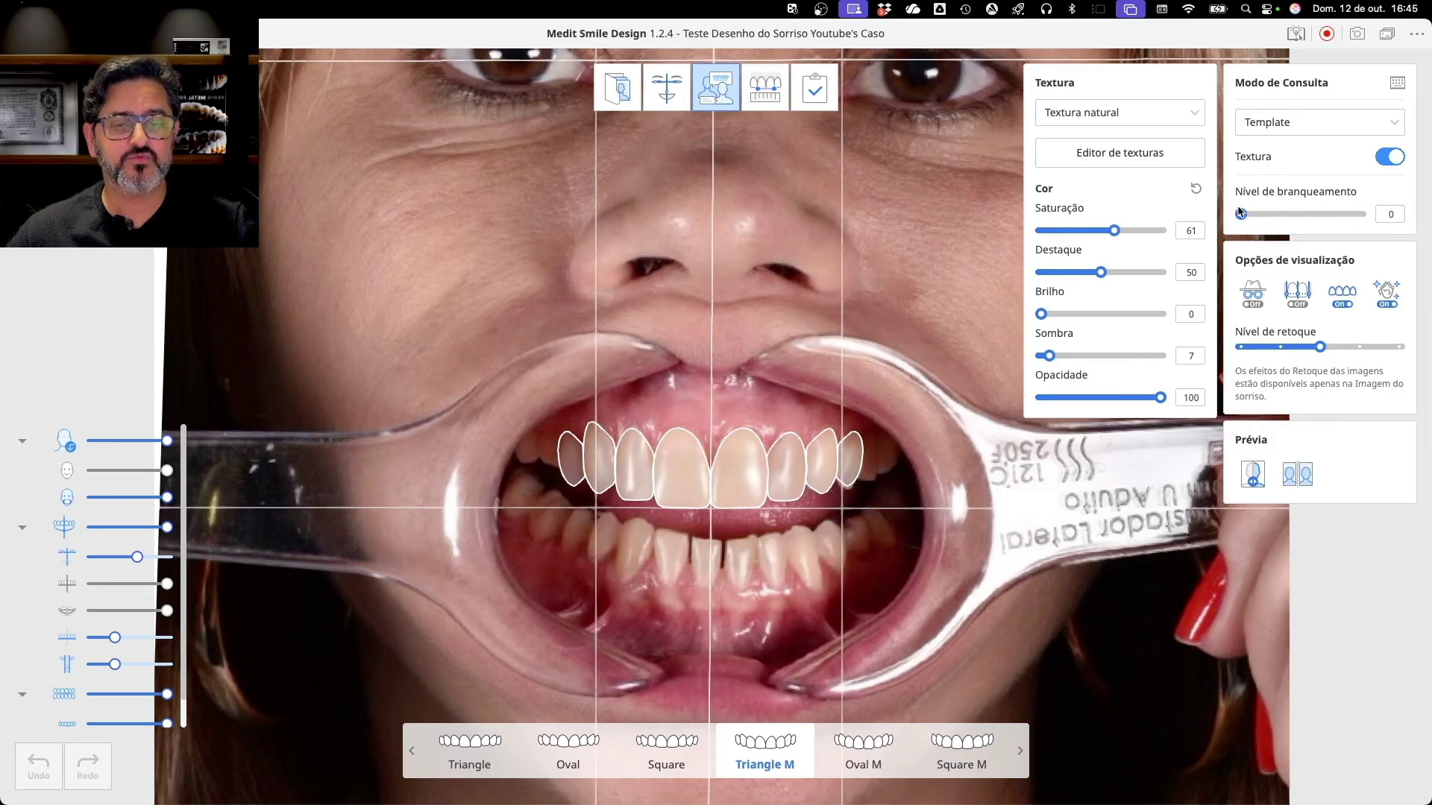
left_click_drag(1252, 212, 1269, 211)
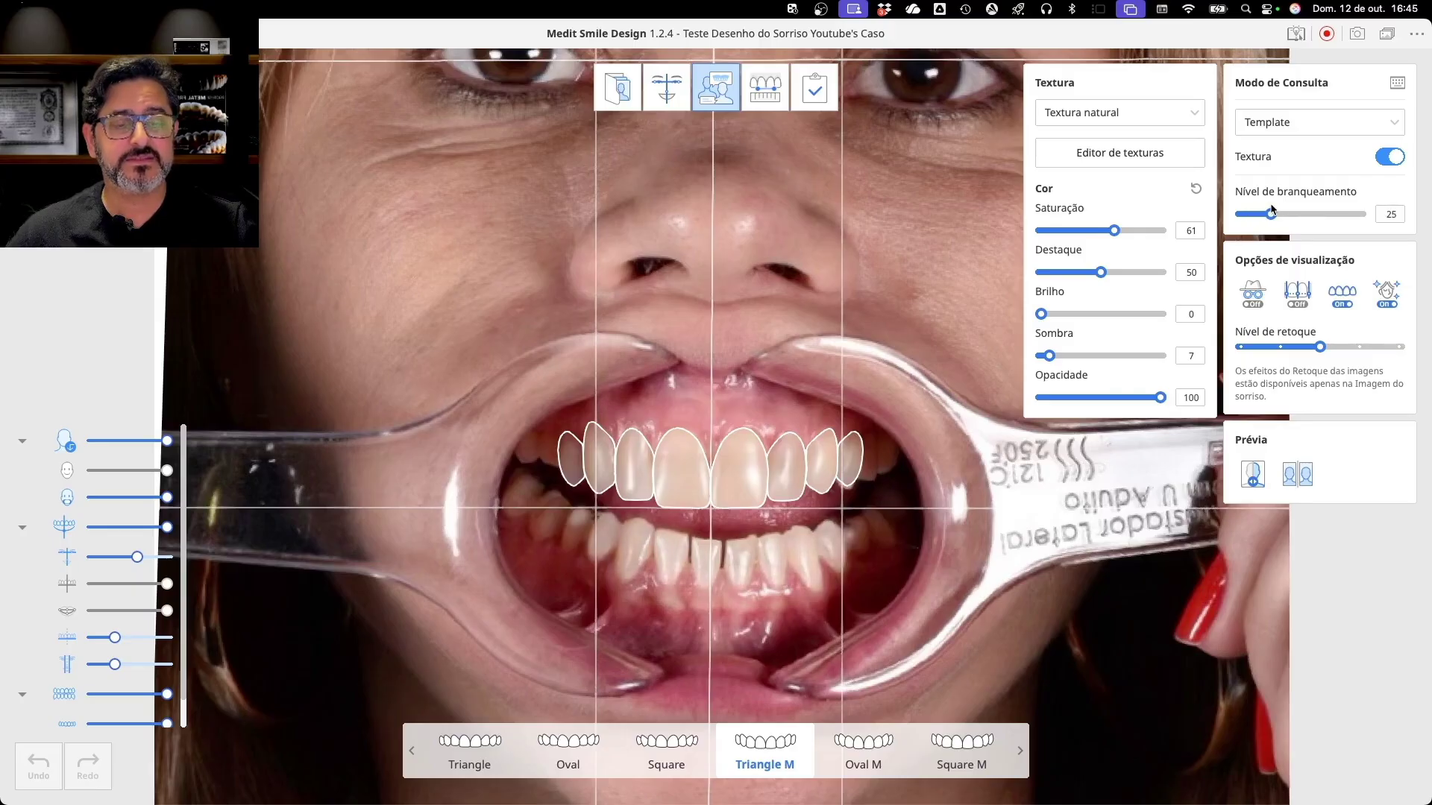
mouse_move(1272, 210)
left_mouse_down()
mouse_move(1258, 213)
mouse_move(1273, 212)
left_mouse_up()
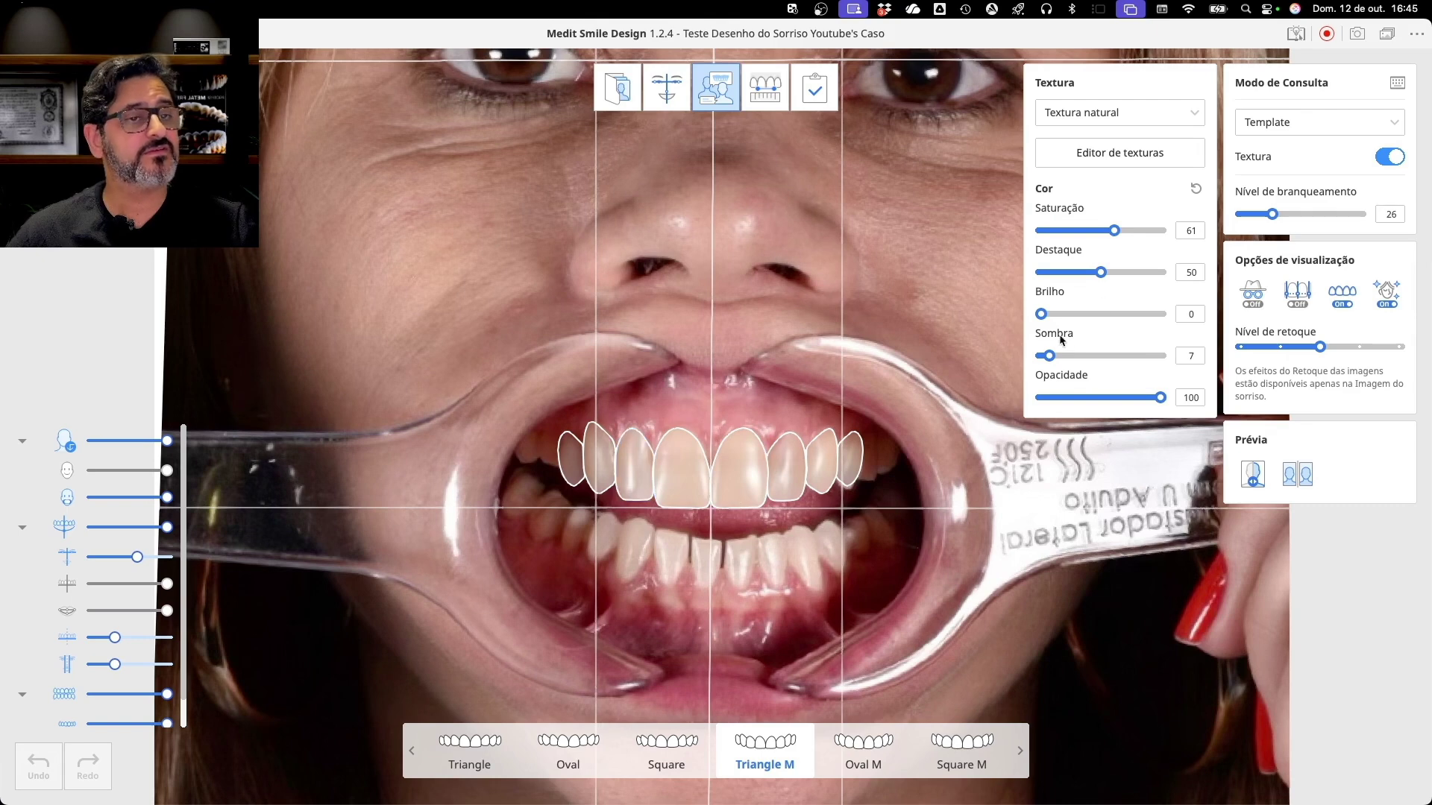
left_click_drag(1053, 359, 1066, 358)
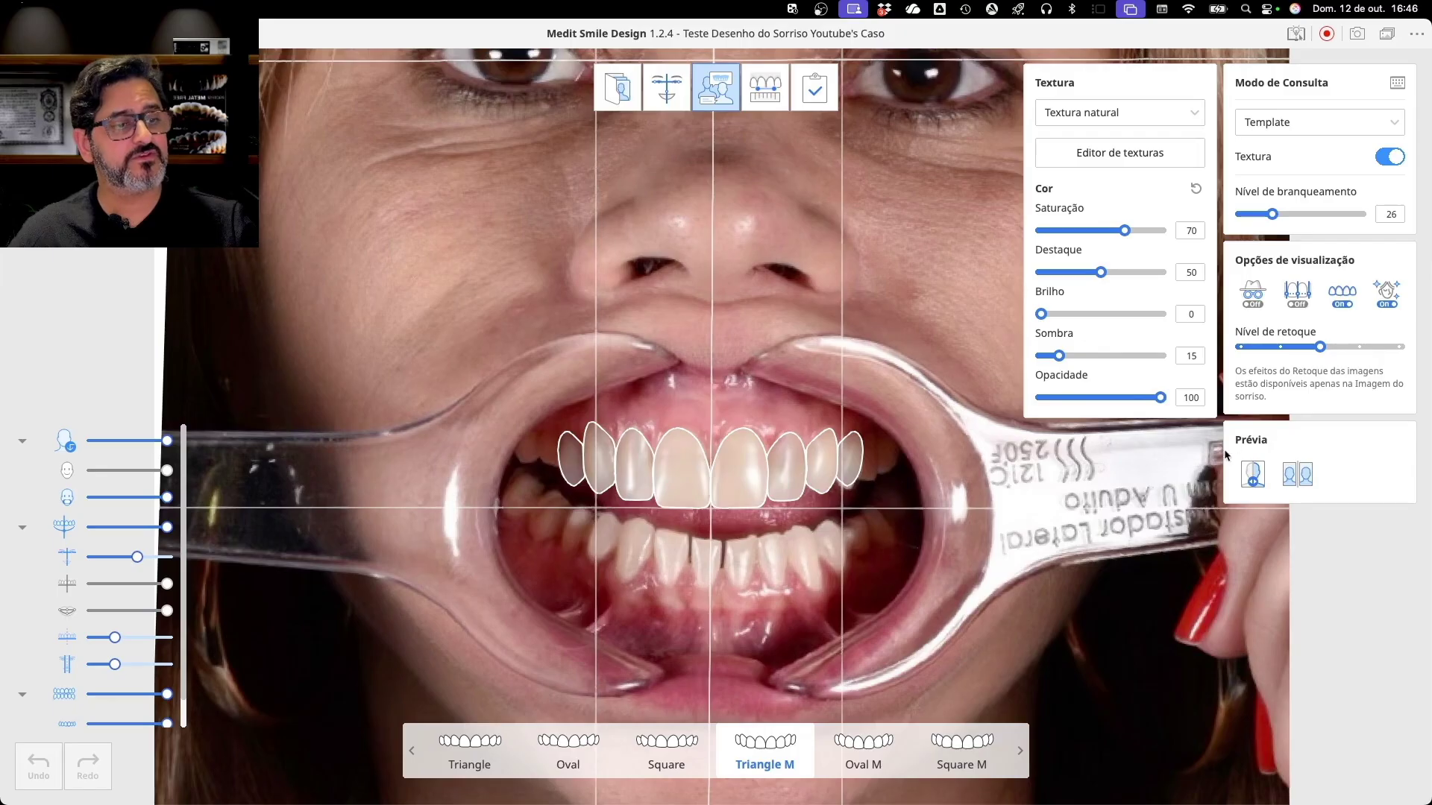
Compare the original face photo with the template simulation side by side
left_click(1293, 480)
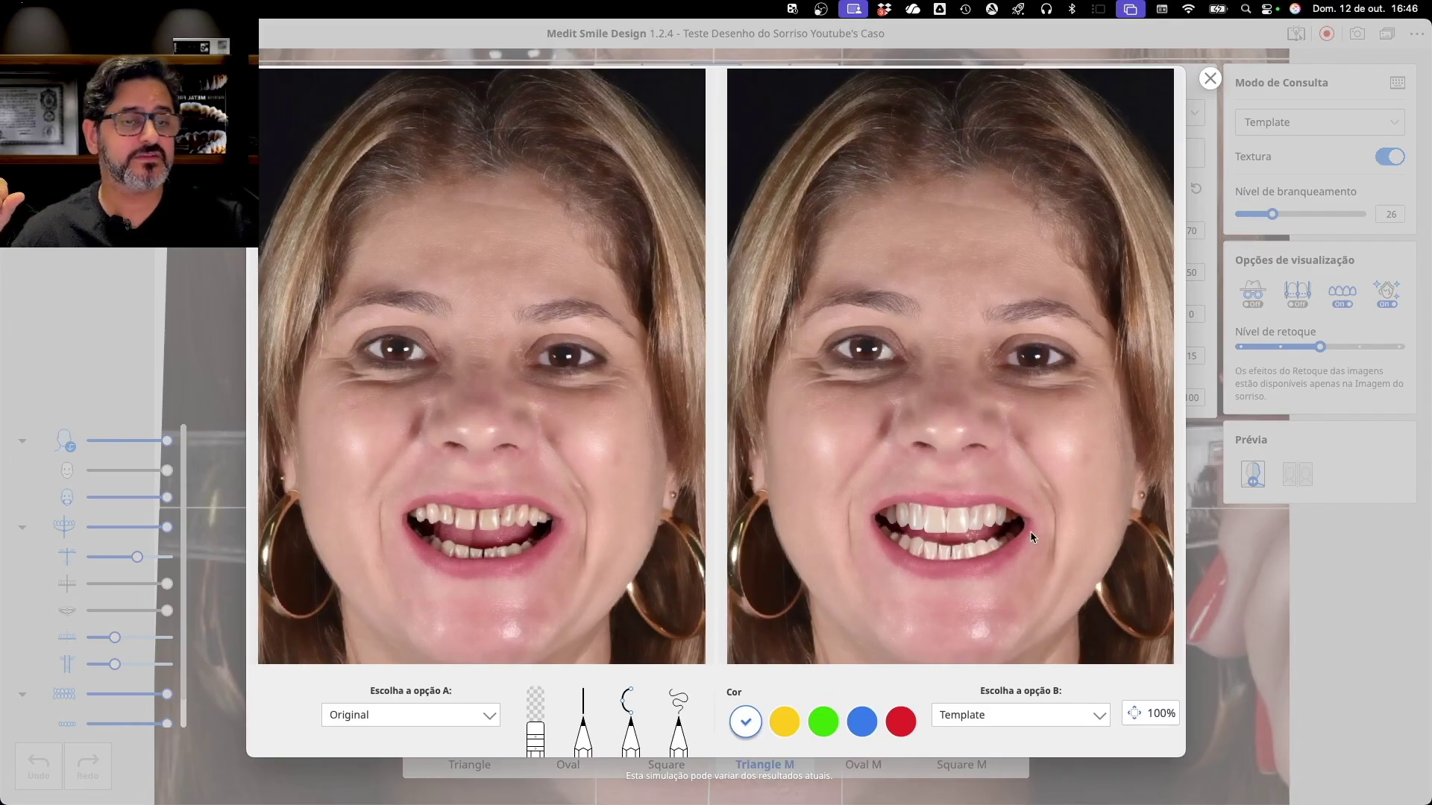
left_click(490, 717)
left_click(492, 717)
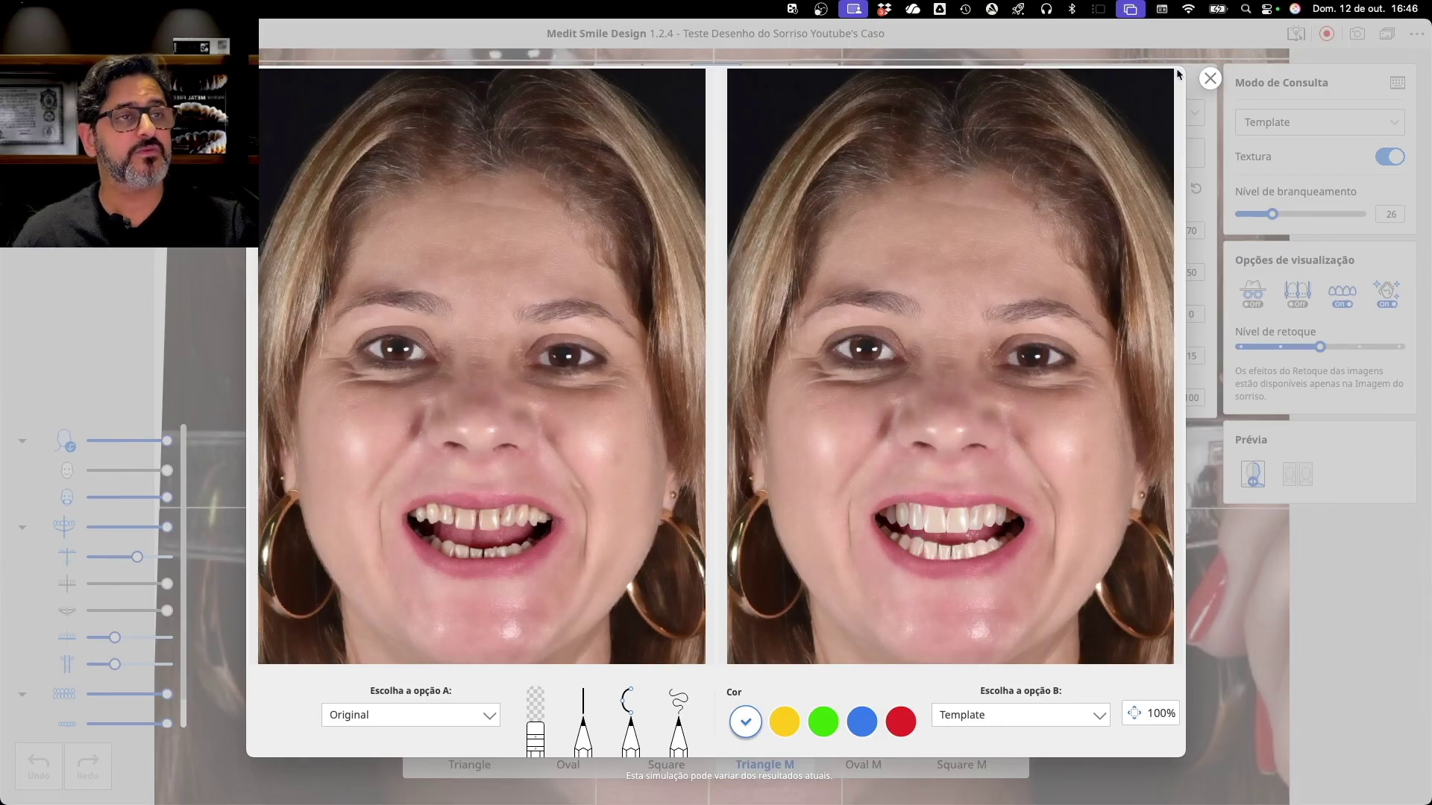
left_click(1209, 77)
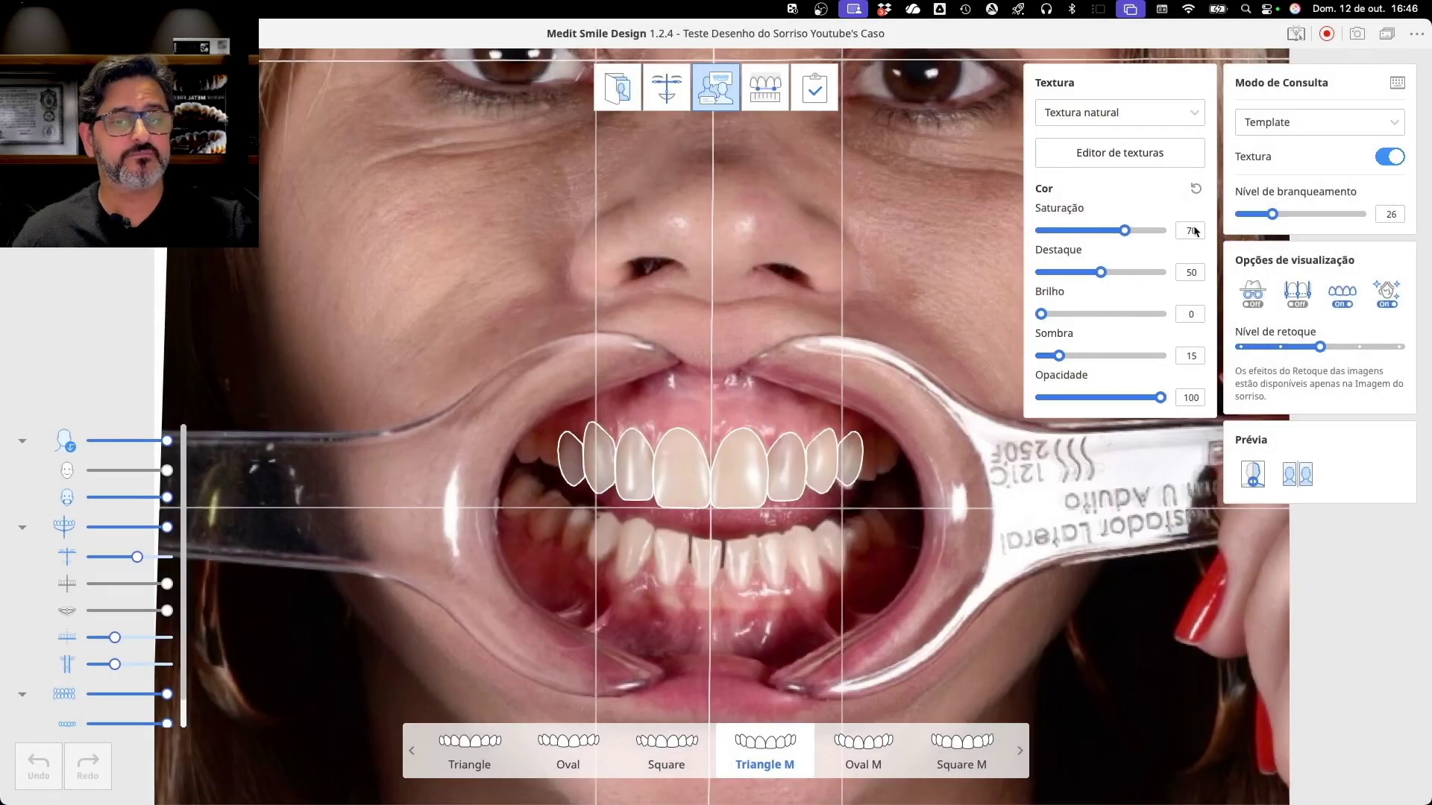
Shorten both lateral incisor template outlines slightly at their incisal edges
left_click(634, 505)
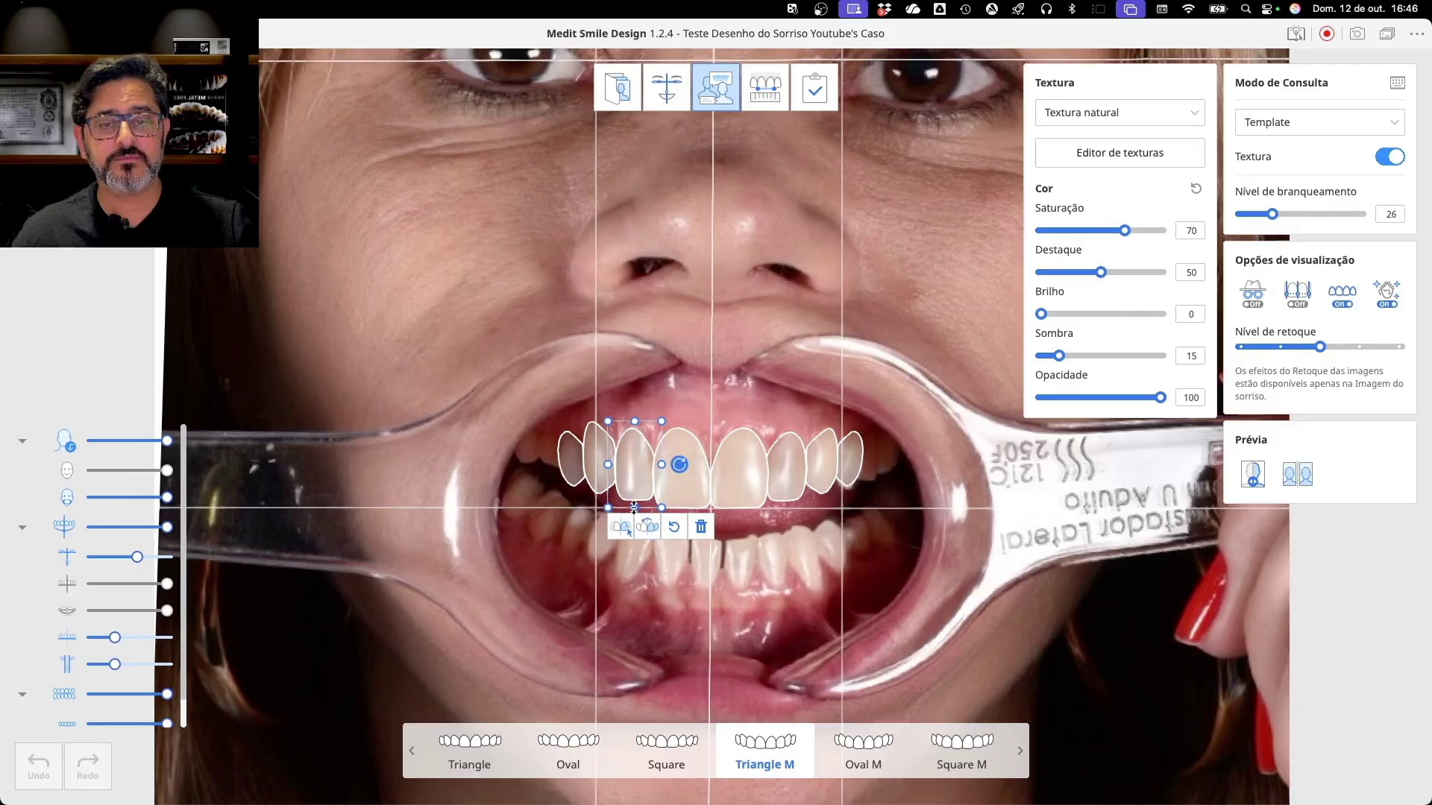
left_click_drag(634, 509, 634, 507)
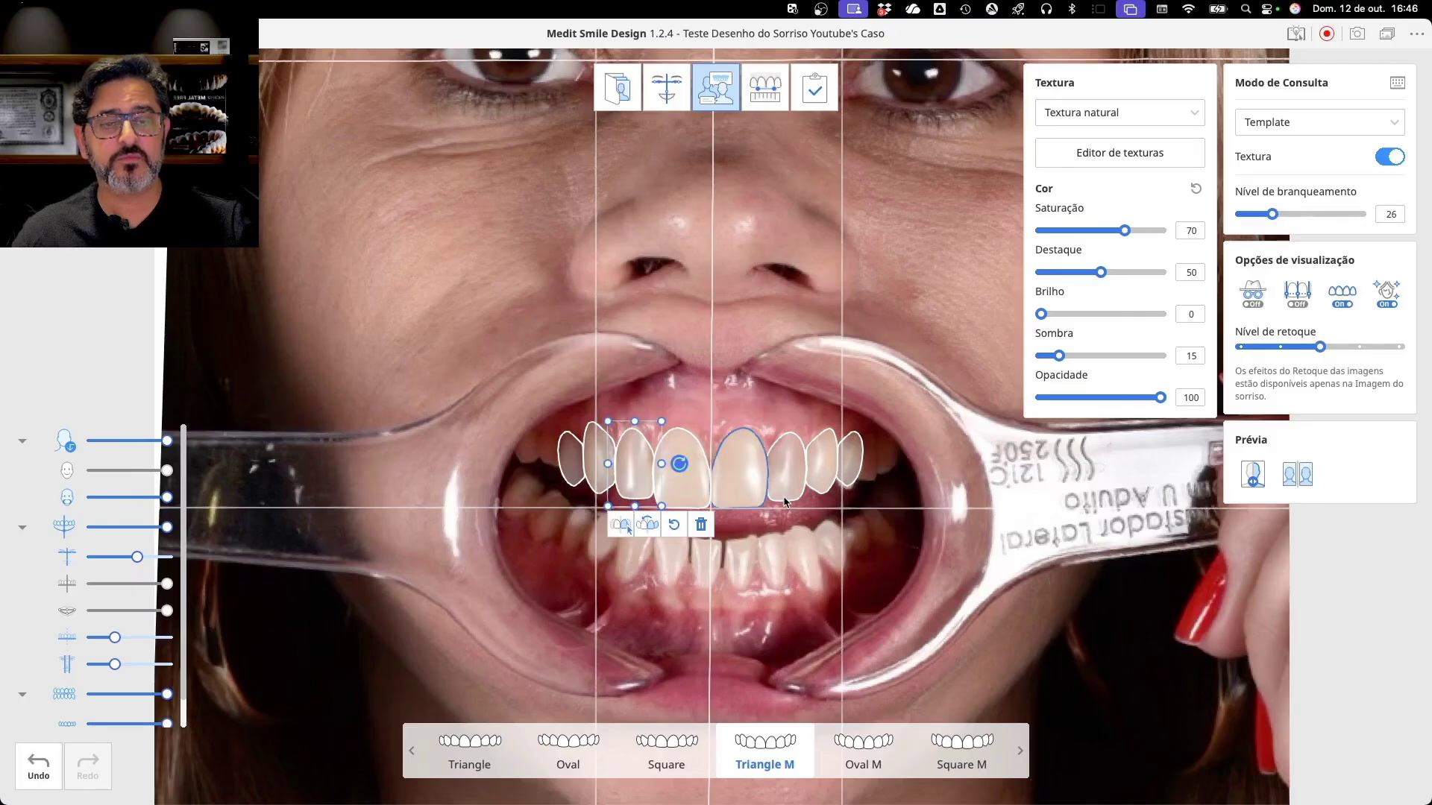
left_click(786, 507)
left_click_drag(786, 508, 786, 505)
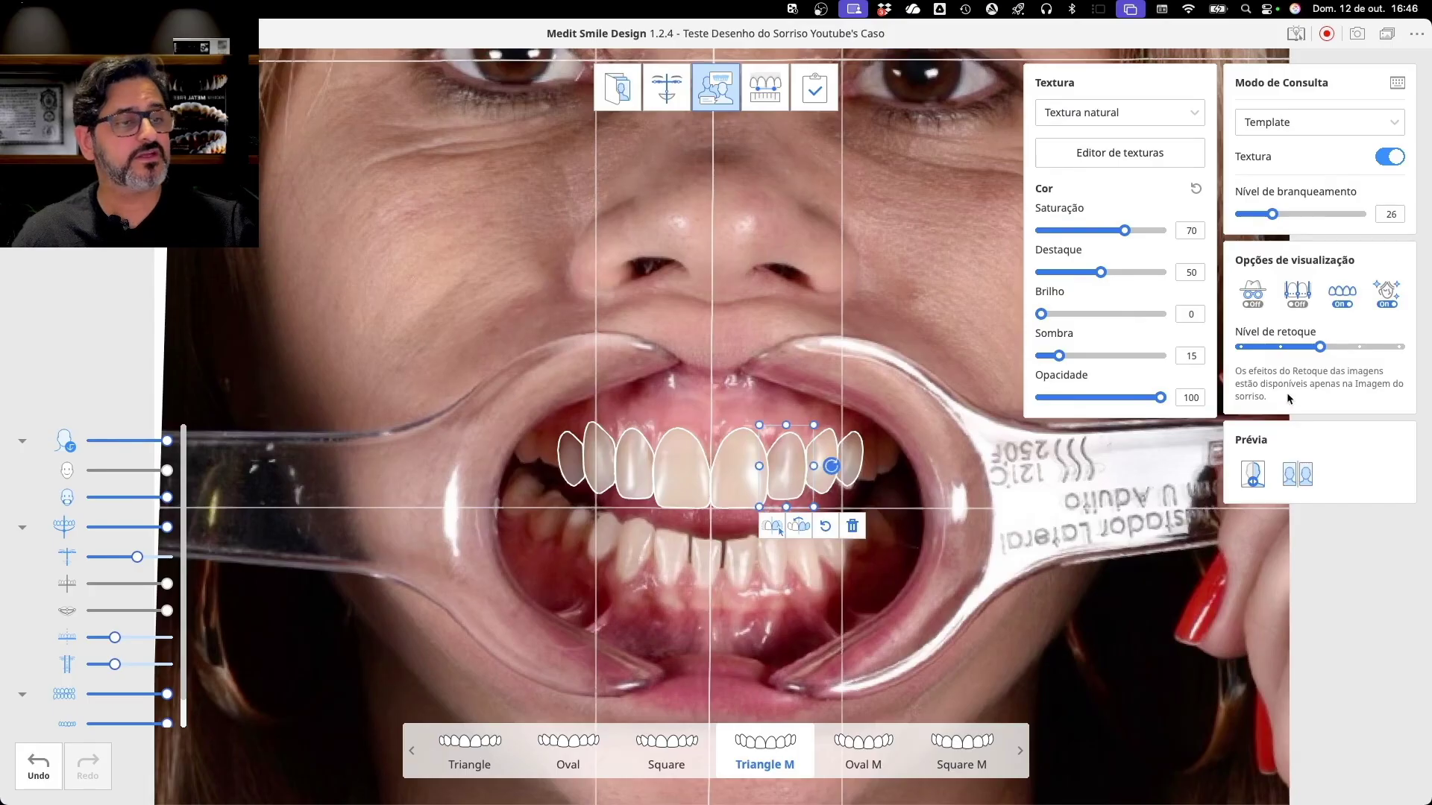
Review the original photo against the adjusted template simulation, both side by side and with the before-and-after slider
left_click(1298, 474)
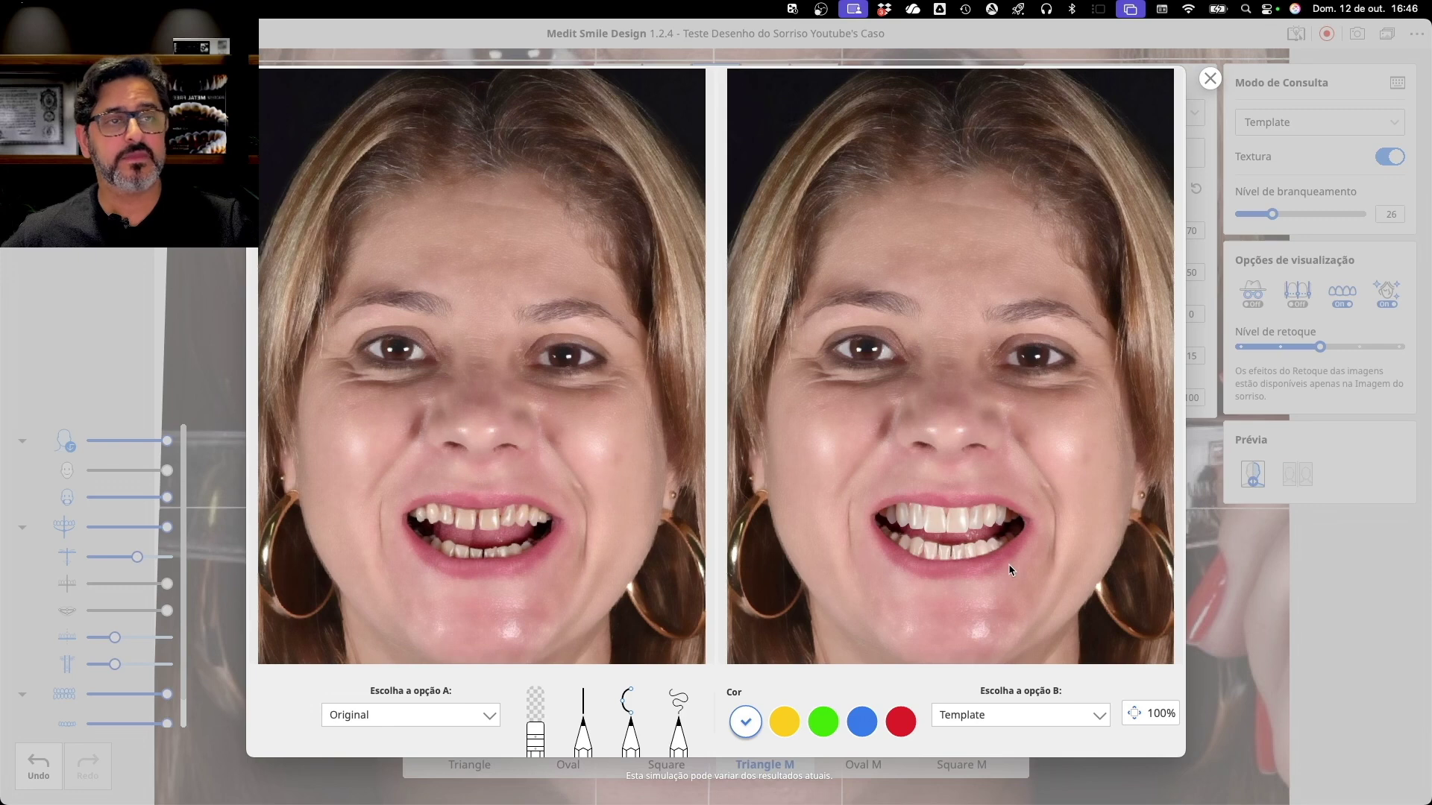
left_click(1210, 78)
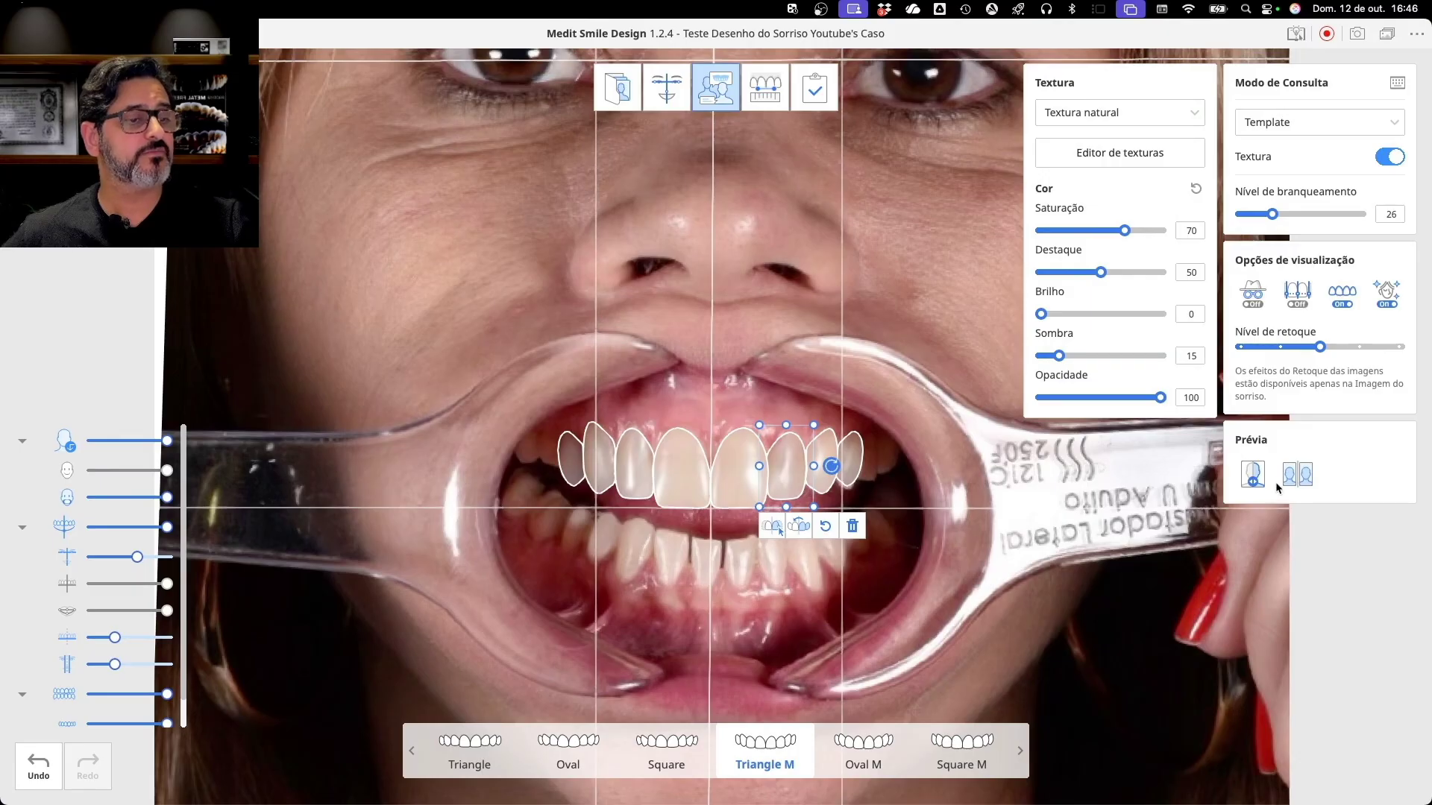
left_click(1301, 478)
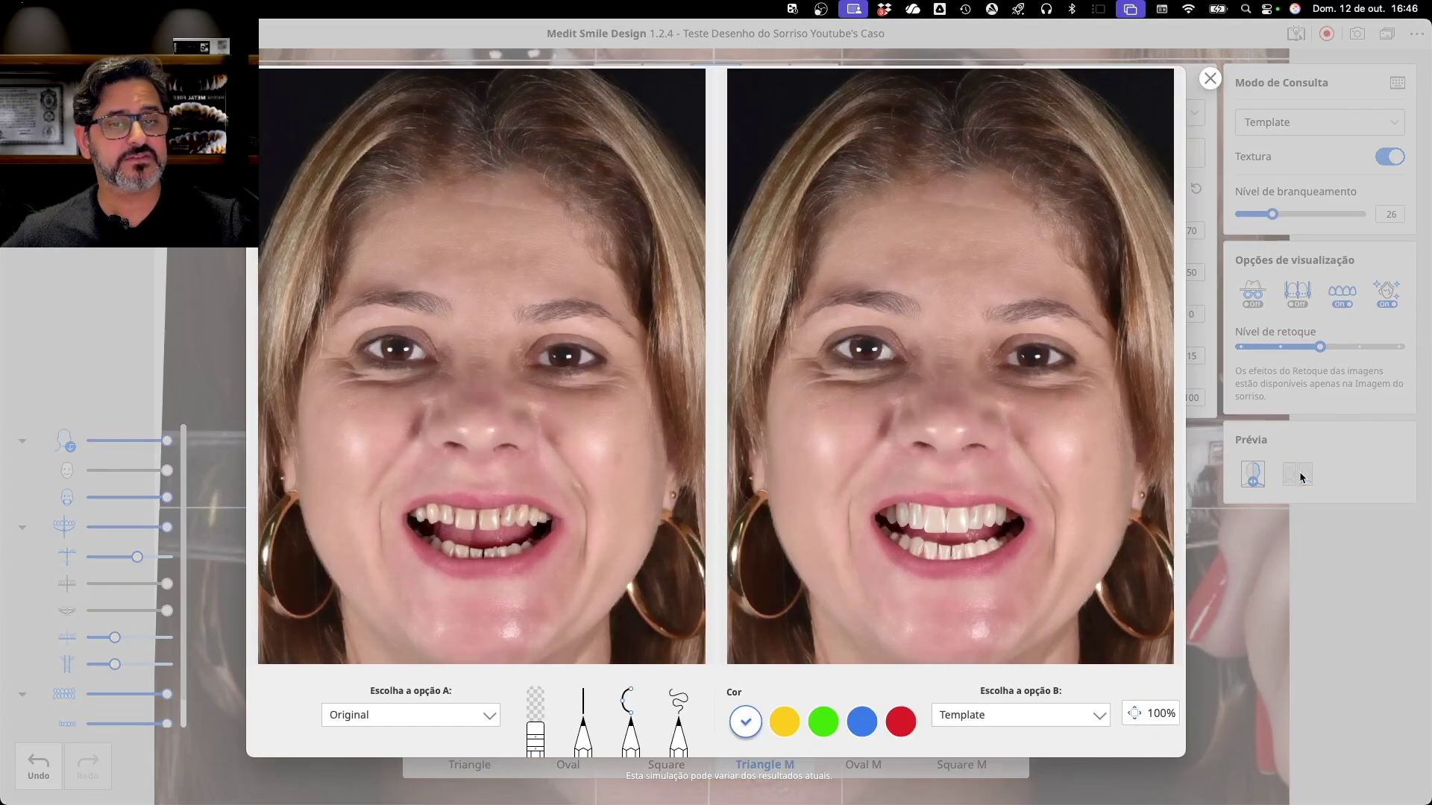
left_click(1210, 77)
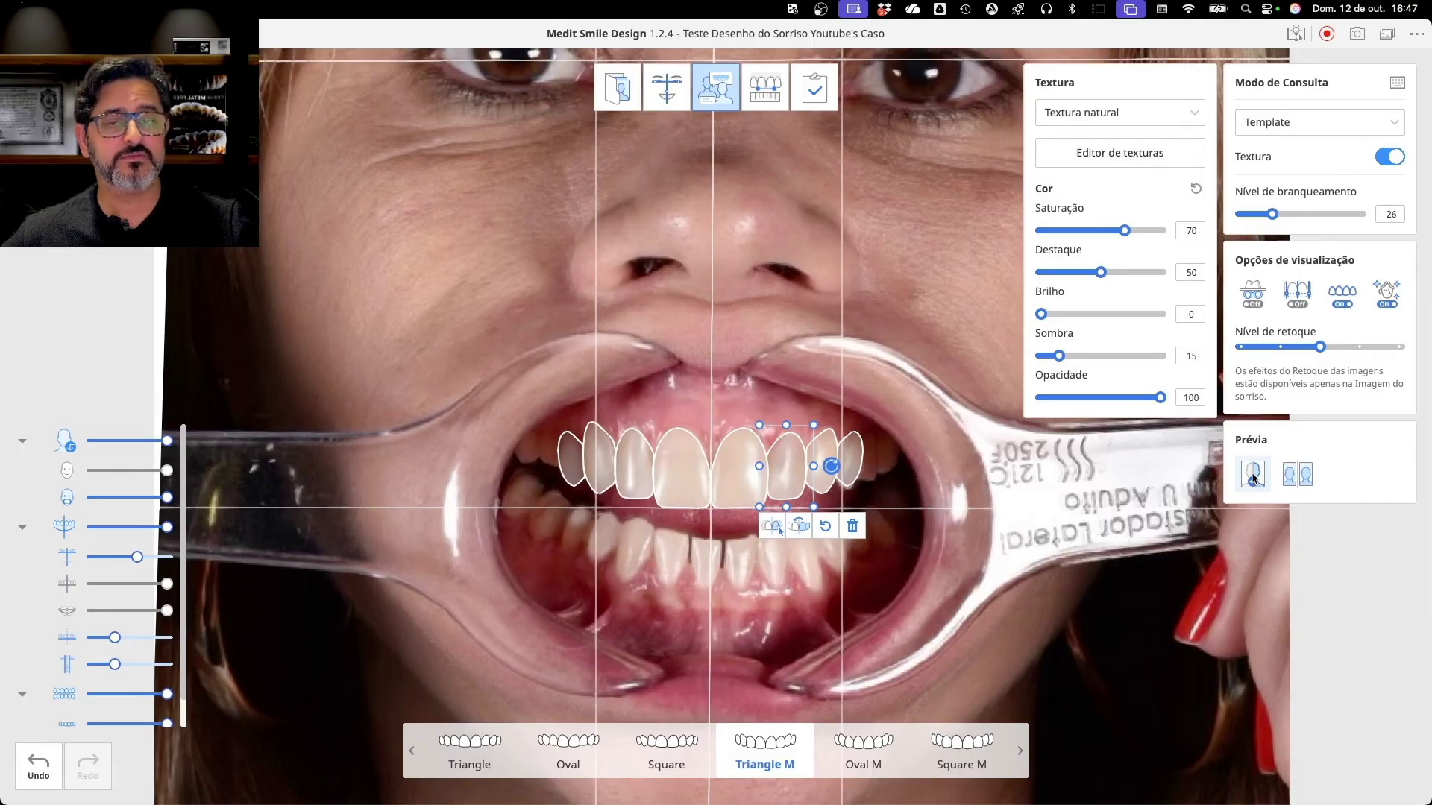
left_click(1253, 478)
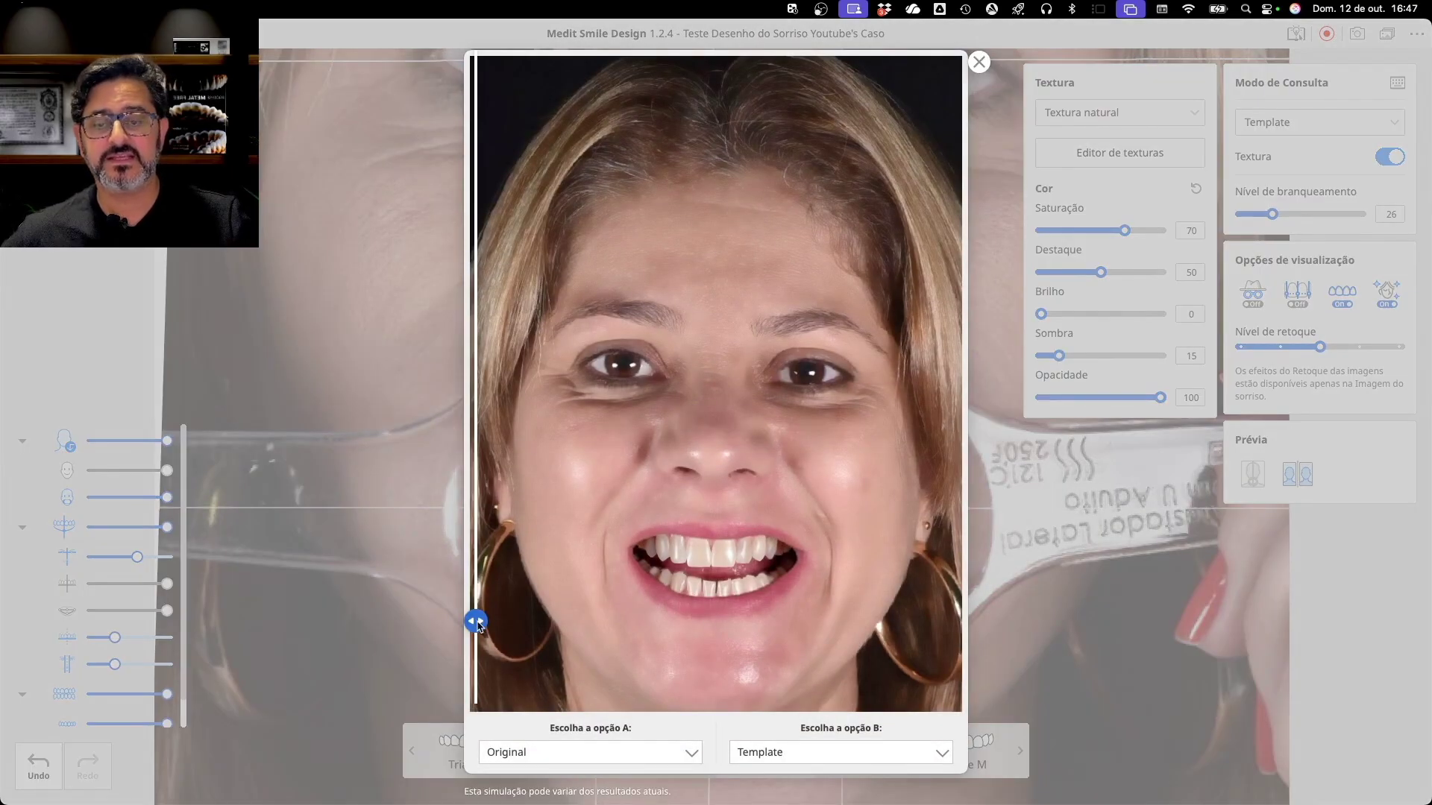
mouse_move(478, 623)
left_mouse_down()
mouse_move(812, 625)
mouse_move(463, 619)
left_mouse_up()
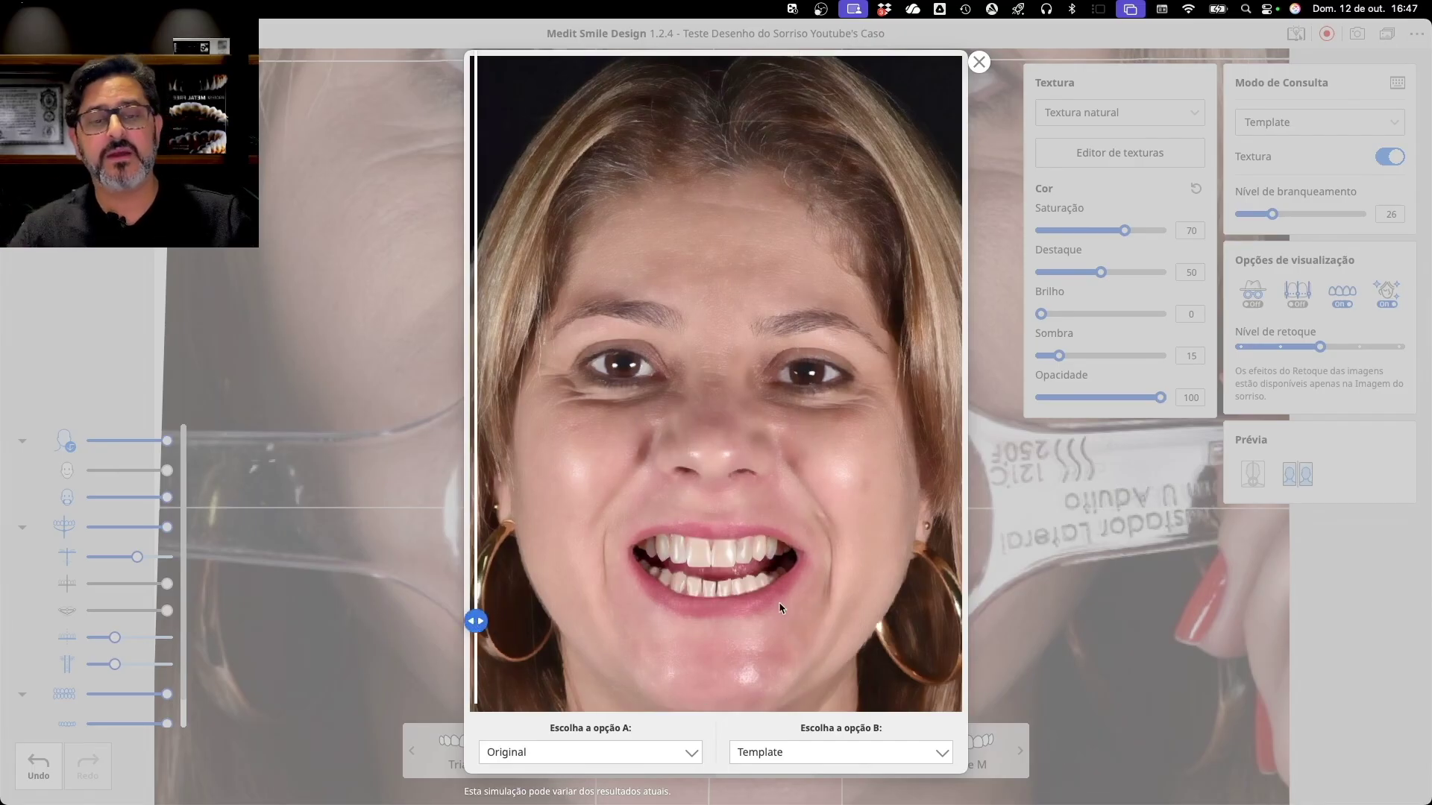
left_click(979, 62)
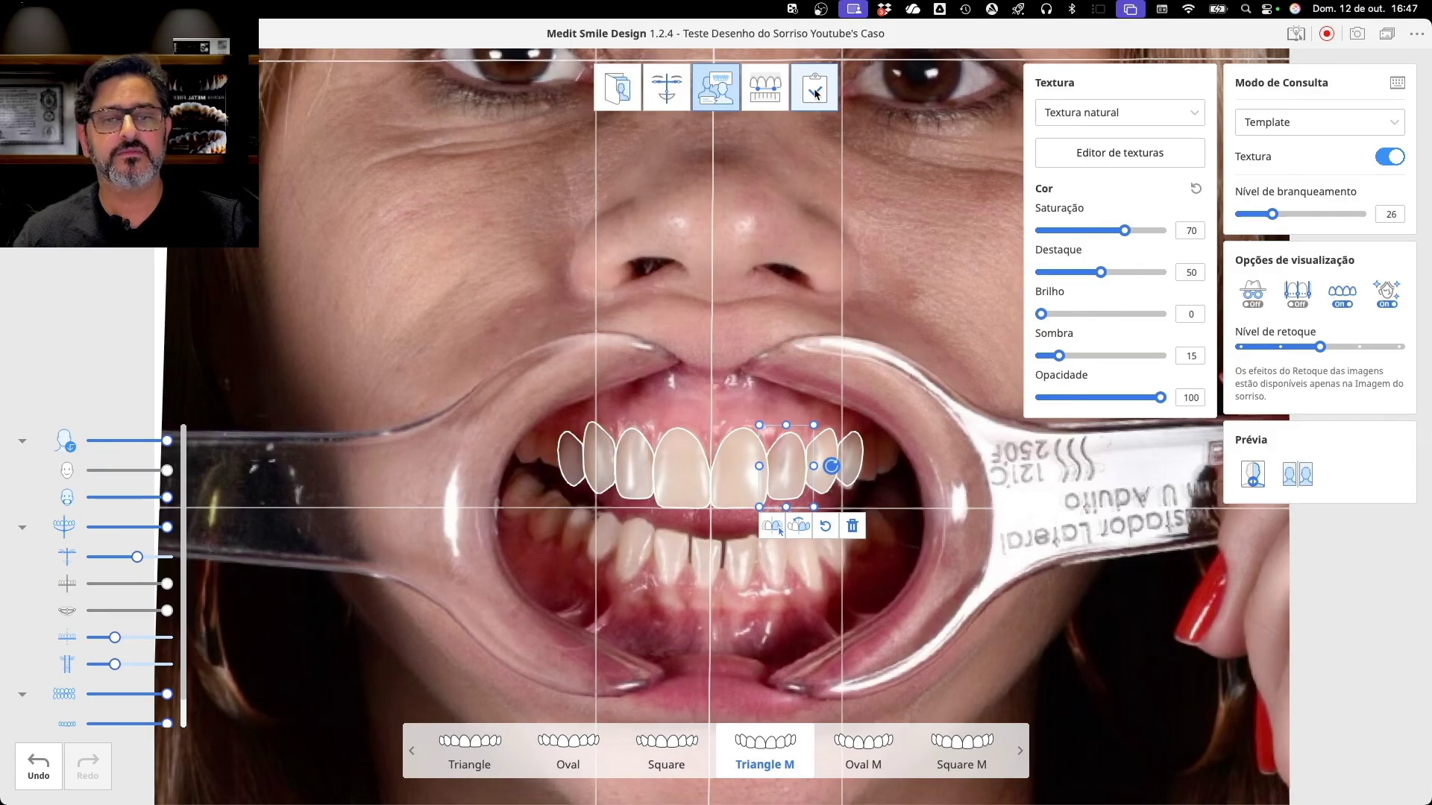
Save the consultation, template and complete portraits to Medit Link, comparing Original with Template and including the slider version
left_click(815, 92)
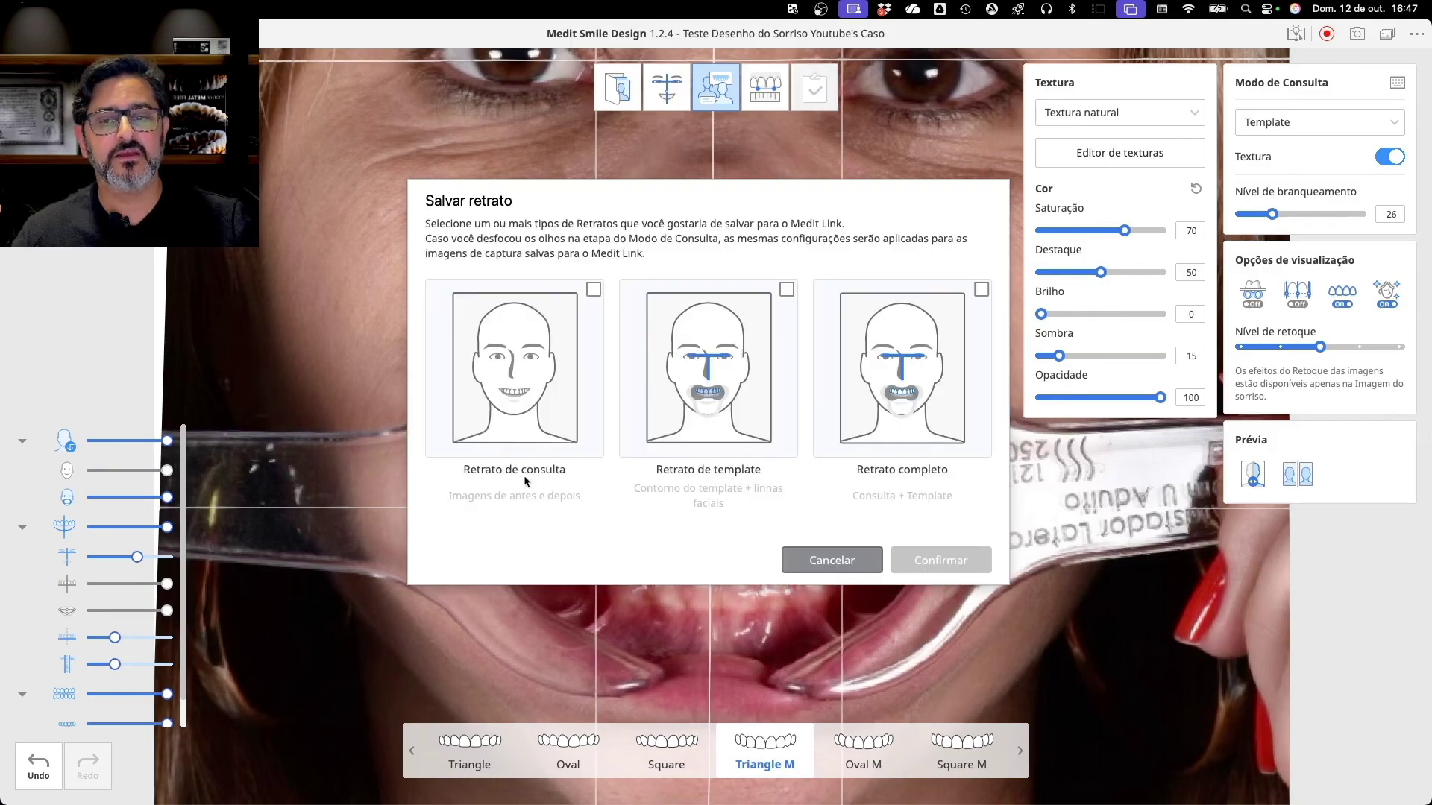
left_click(593, 289)
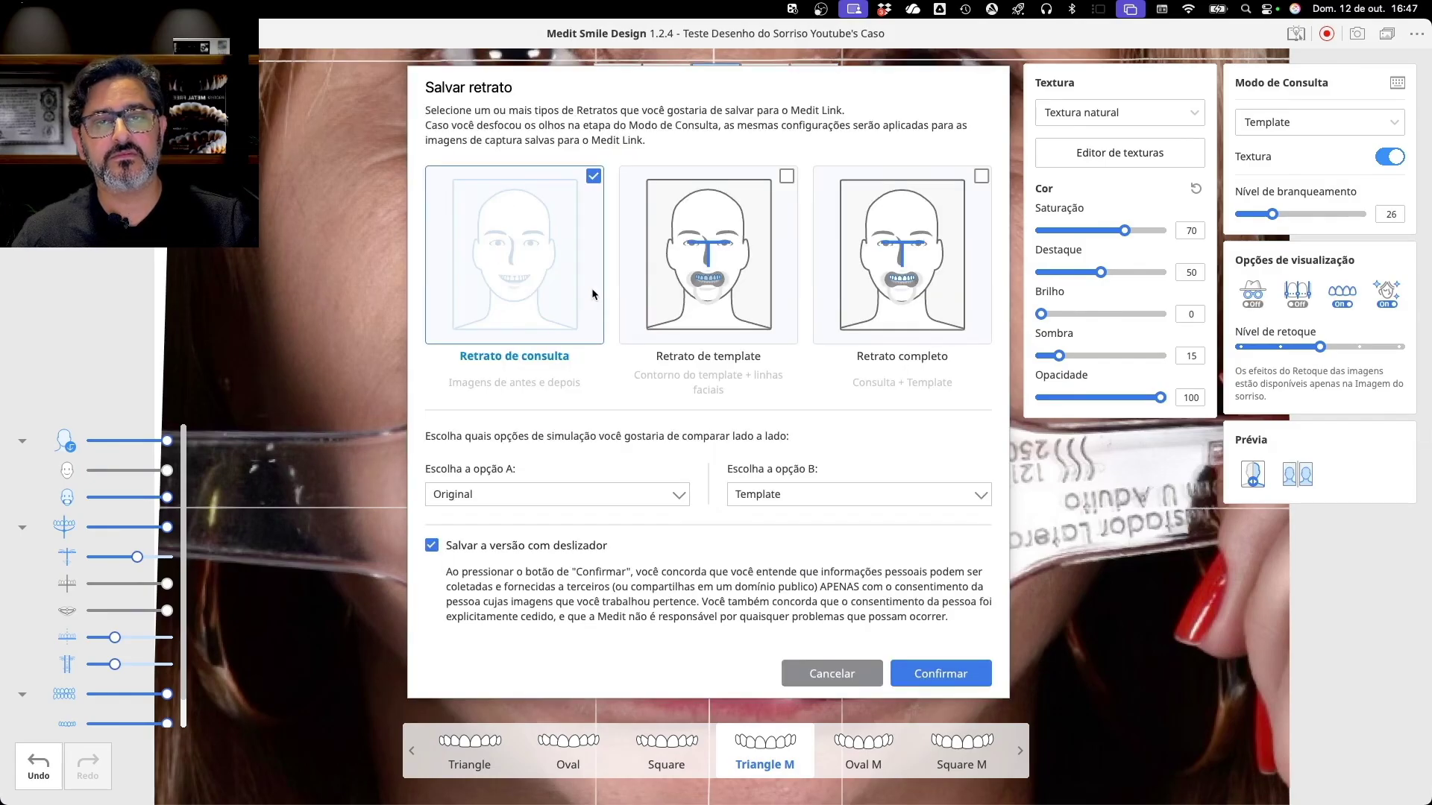
left_click(787, 176)
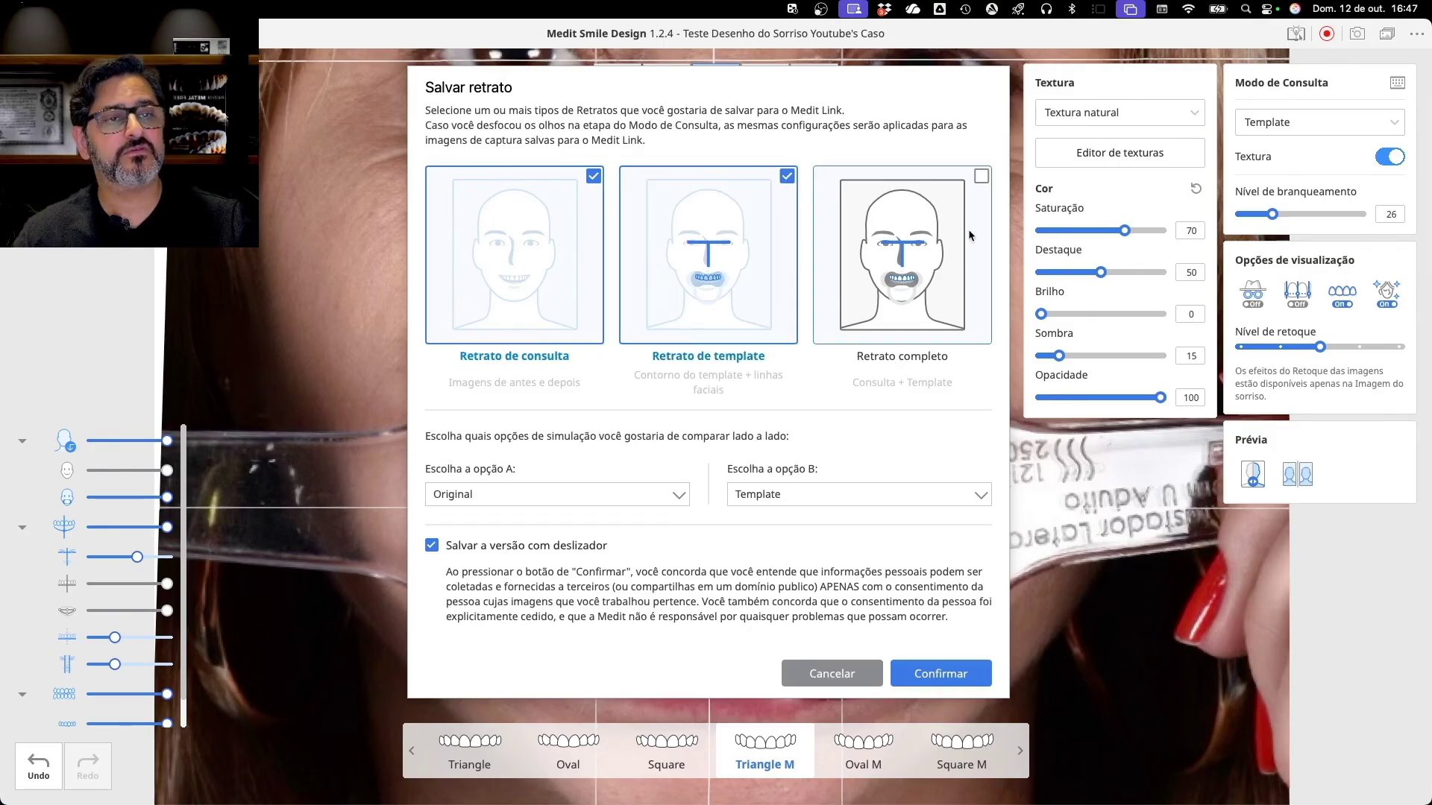
left_click(981, 177)
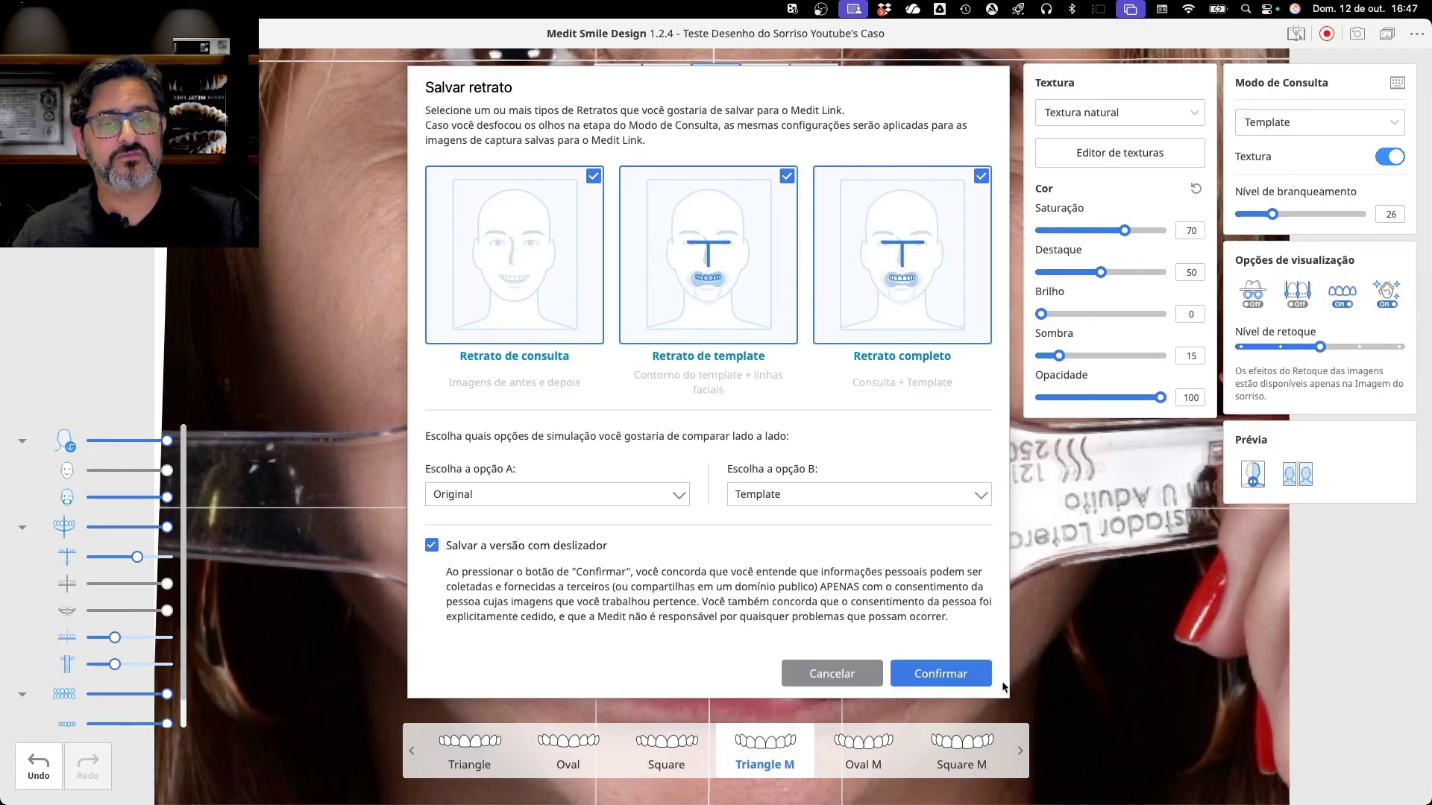
left_click(952, 676)
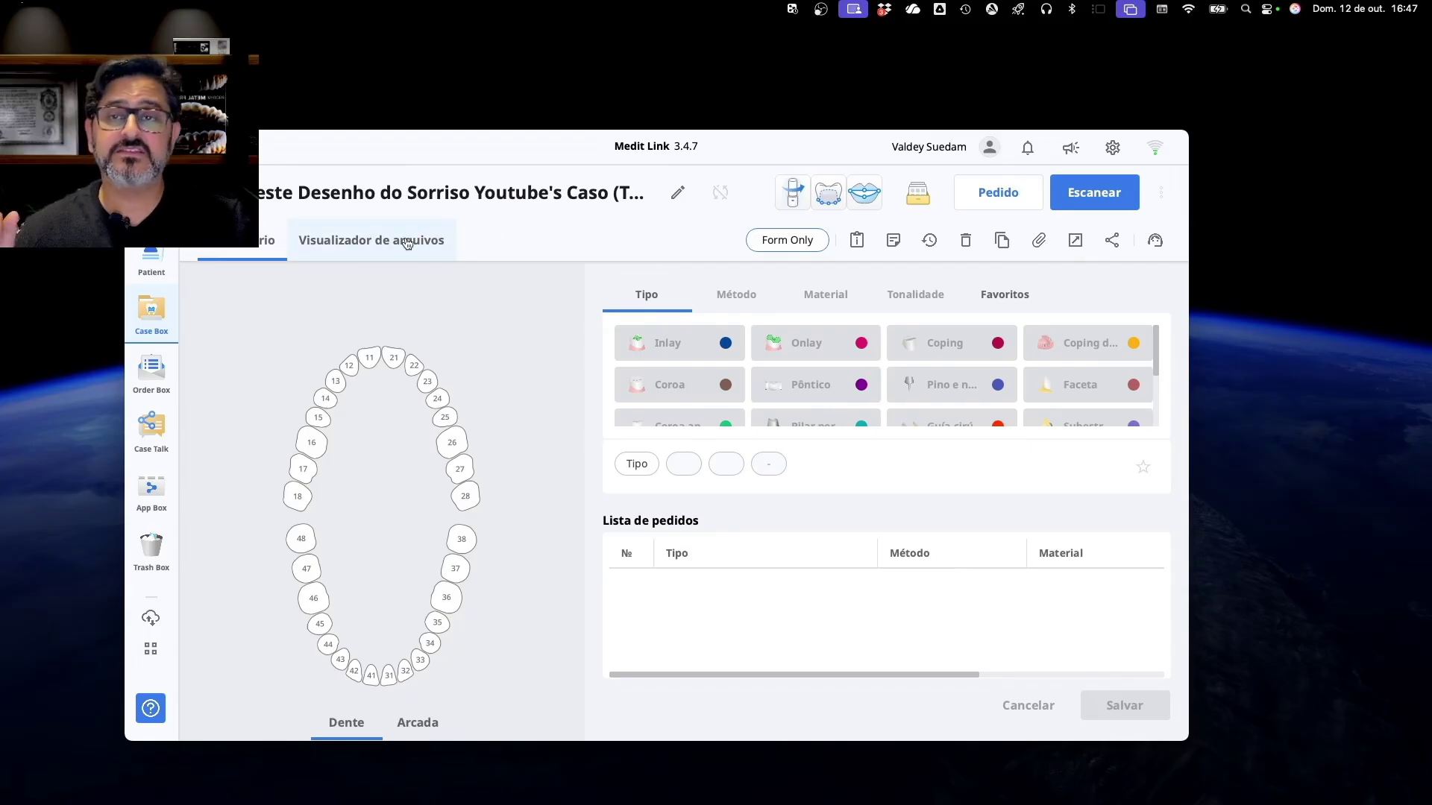
Switch to Medit Link and examine the case's saved Smile Design previews: the slider image, Outline, Preview and Total
left_click(343, 257)
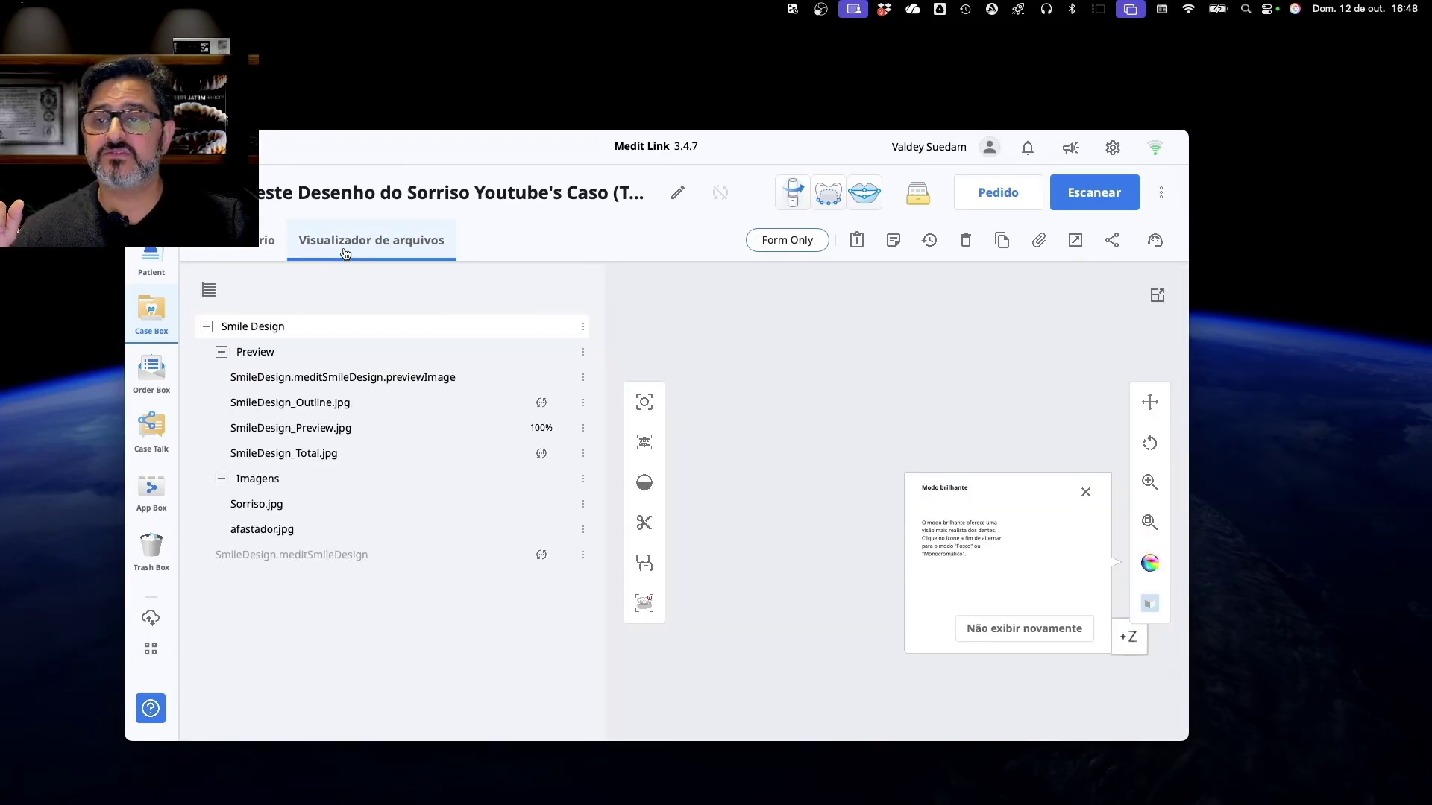
mouse_move(335, 381)
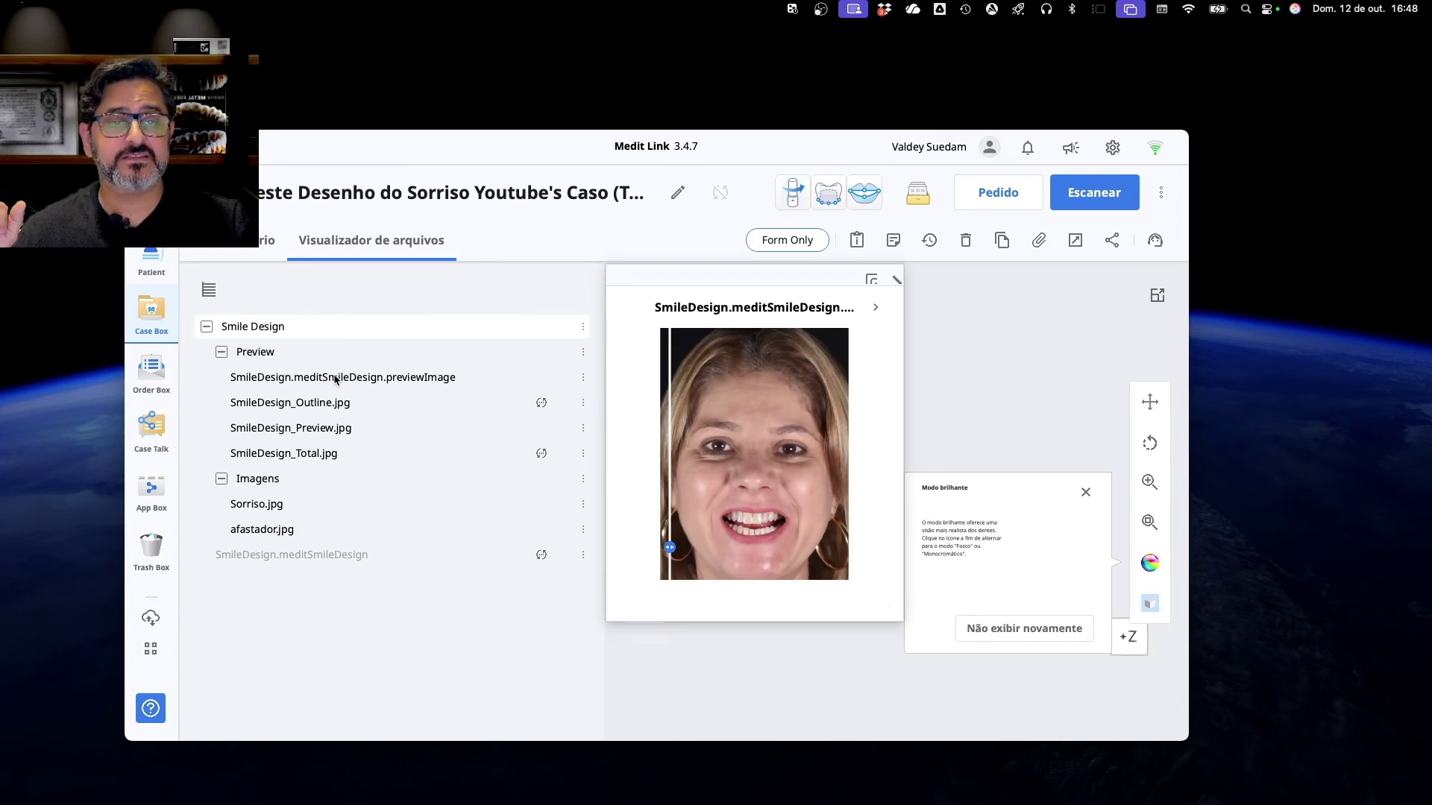
mouse_move(334, 405)
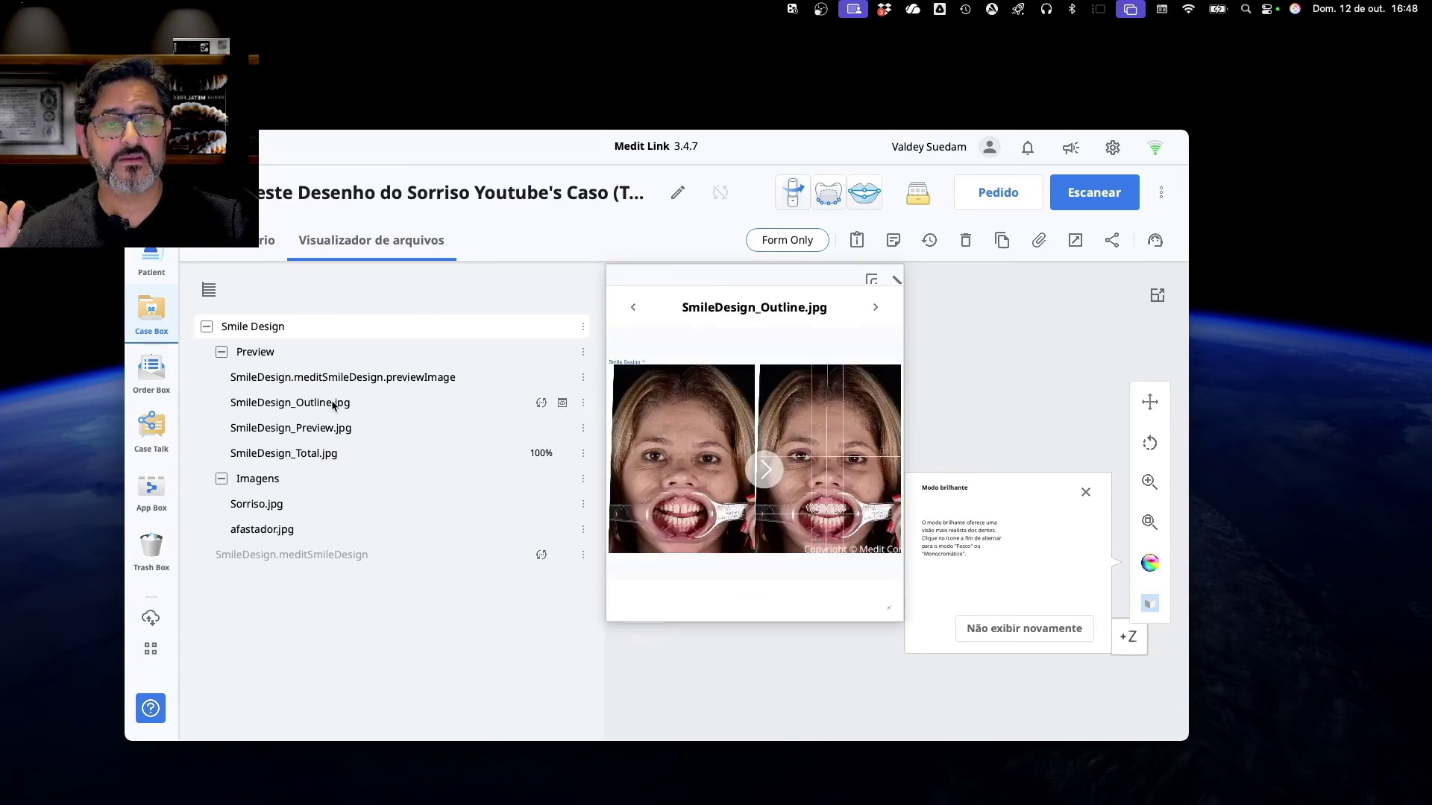
mouse_move(323, 436)
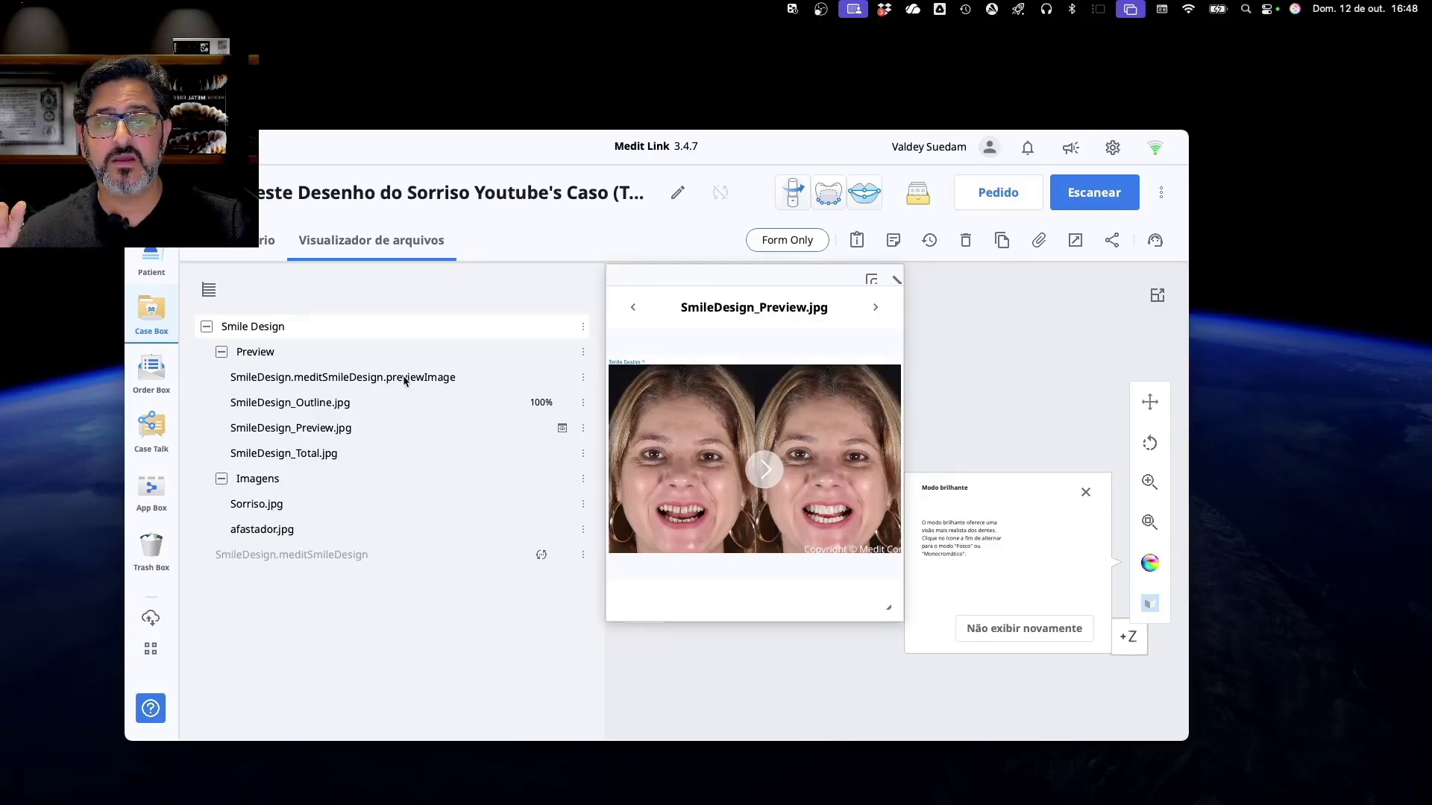
mouse_move(405, 381)
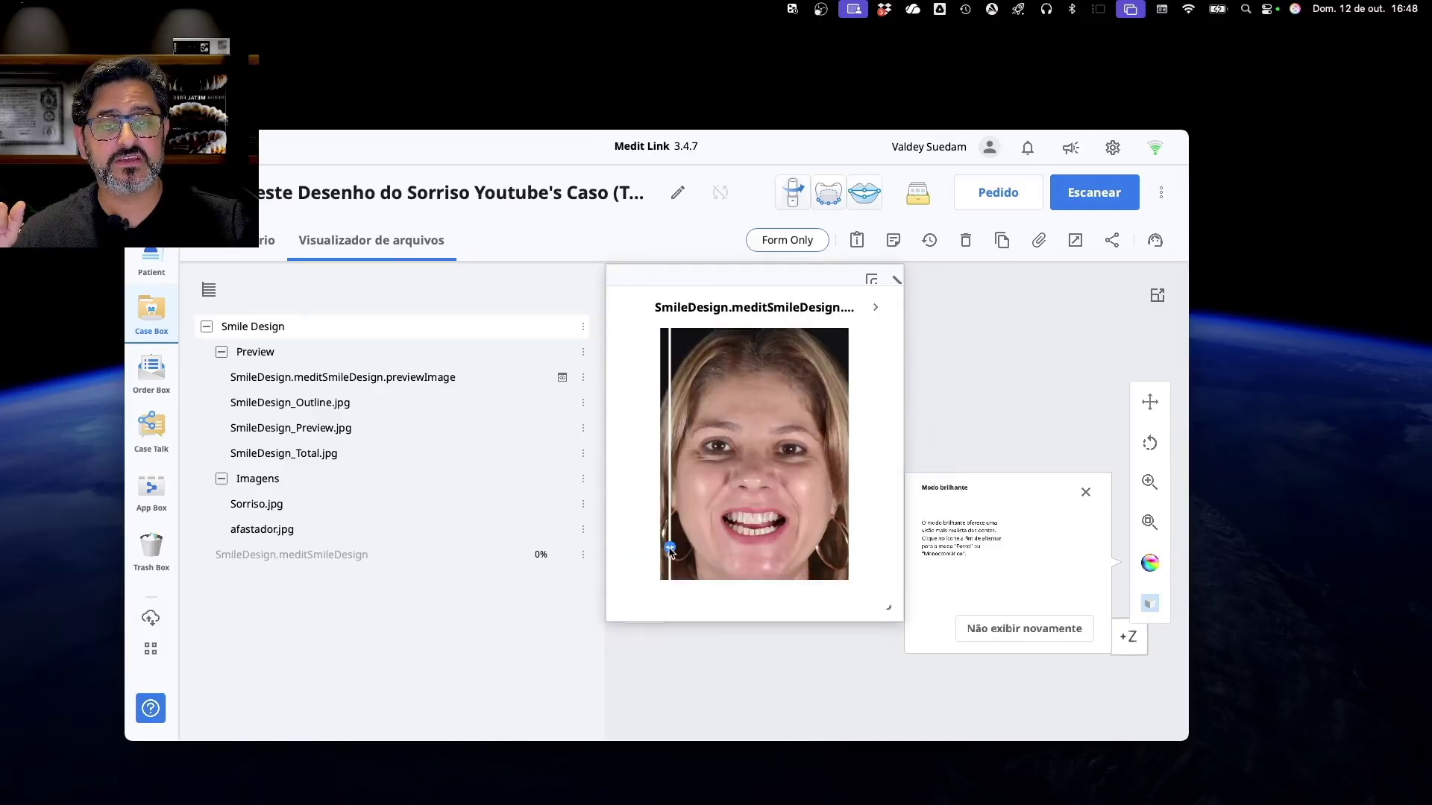
mouse_move(670, 550)
left_mouse_down()
mouse_move(794, 551)
mouse_move(663, 552)
left_mouse_up()
left_click(302, 455)
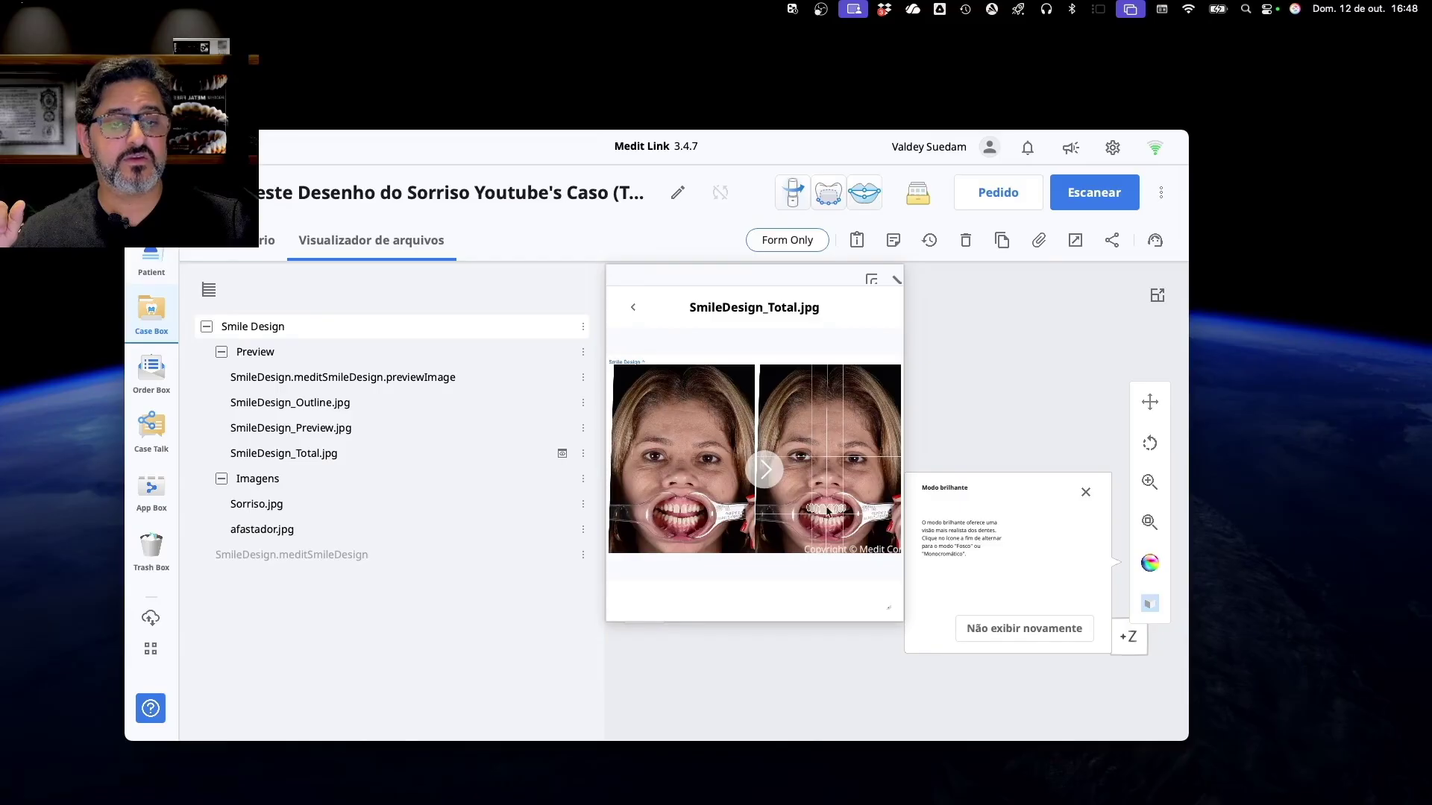
left_click(293, 431)
left_click(306, 404)
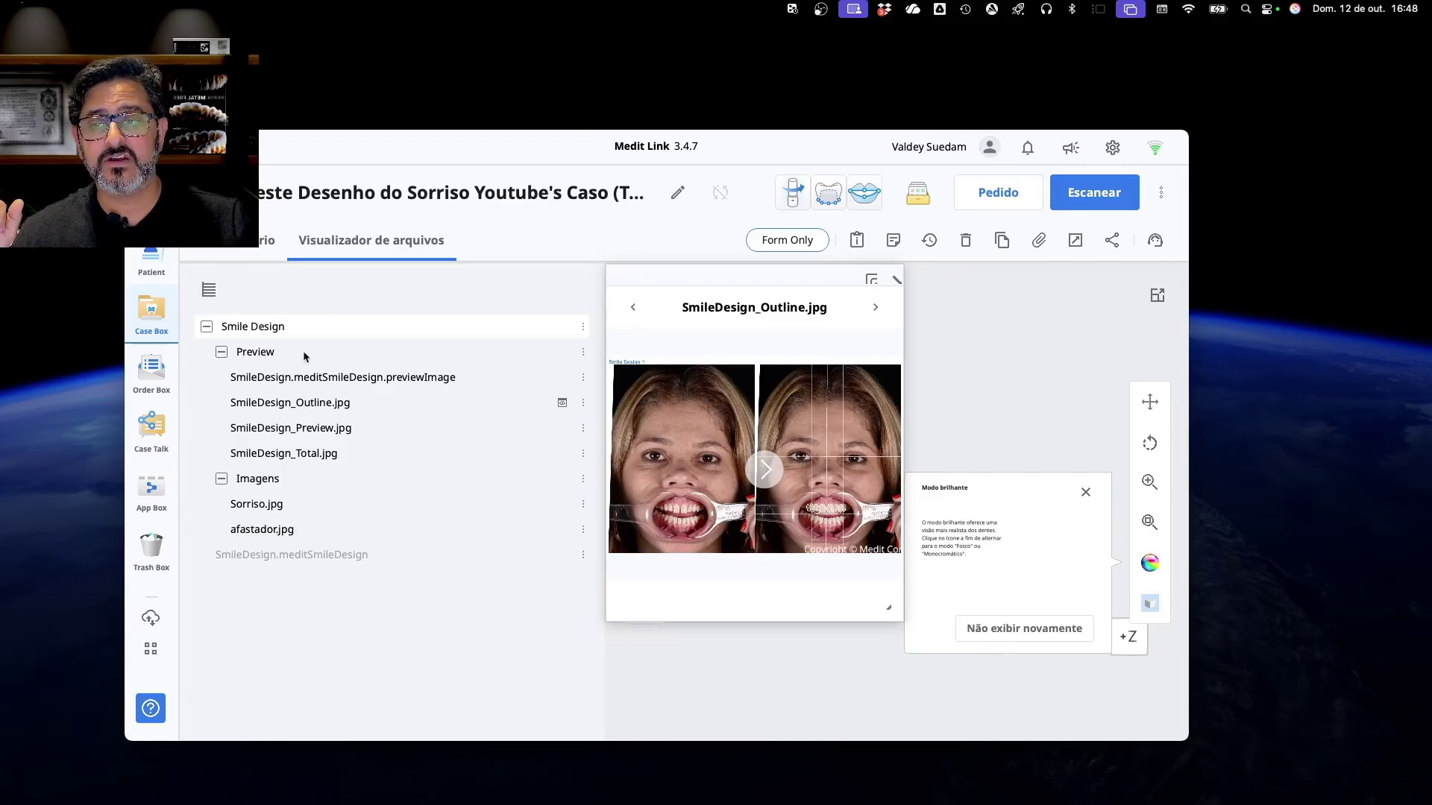
Review the export options for the SmileDesign.meditSmileDesign.previewImage file, and close them without exporting
left_click(585, 379)
left_click(568, 386)
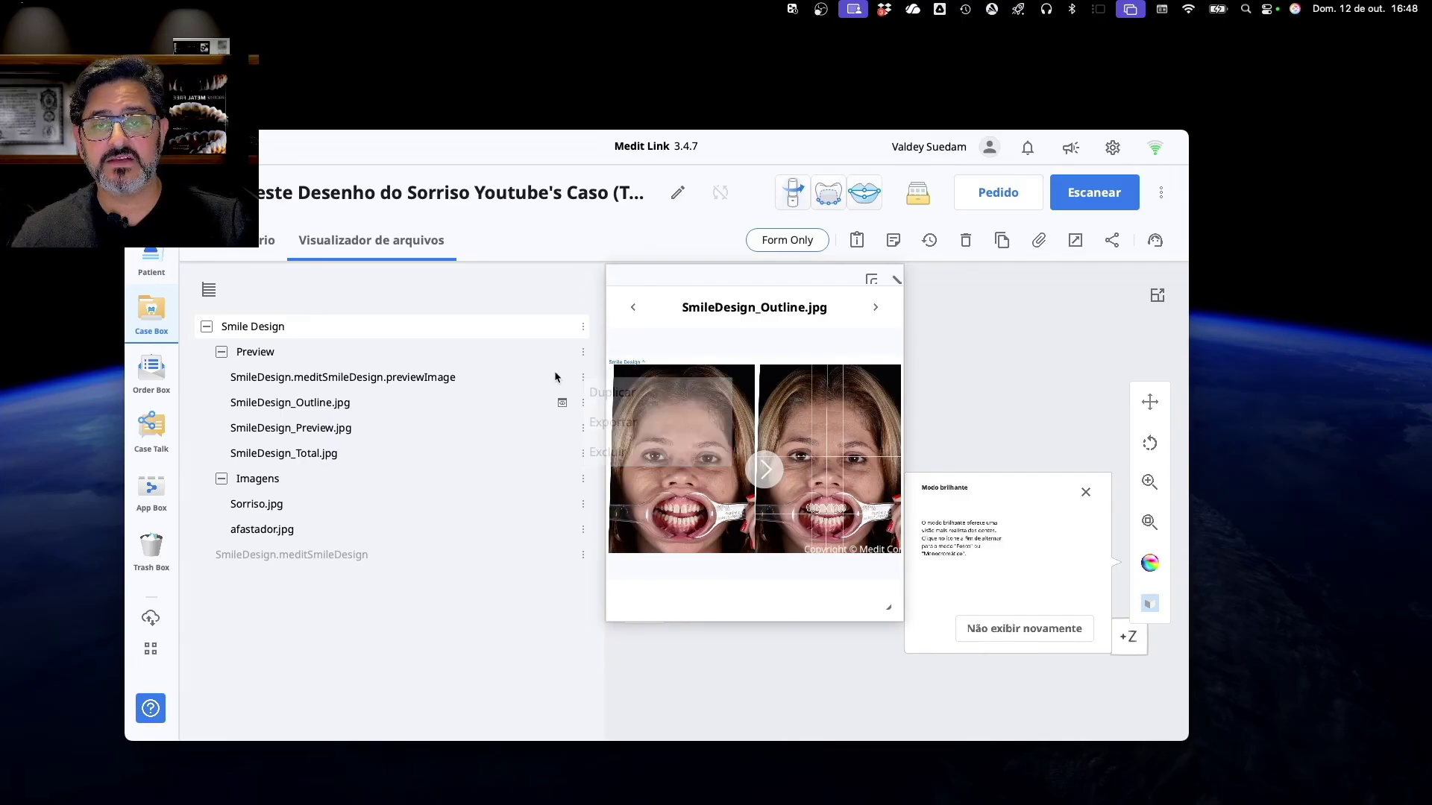
left_click(583, 379)
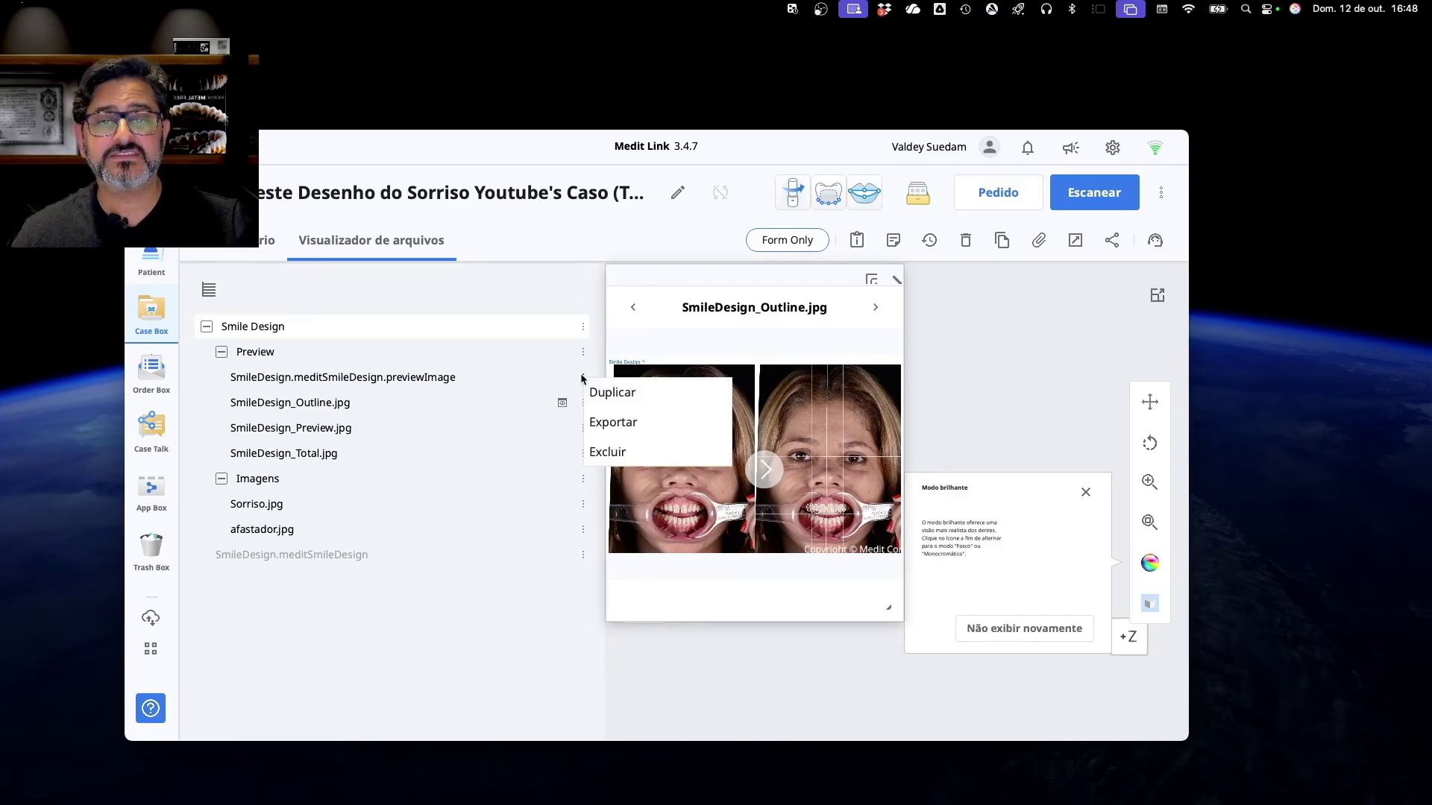
left_click(609, 424)
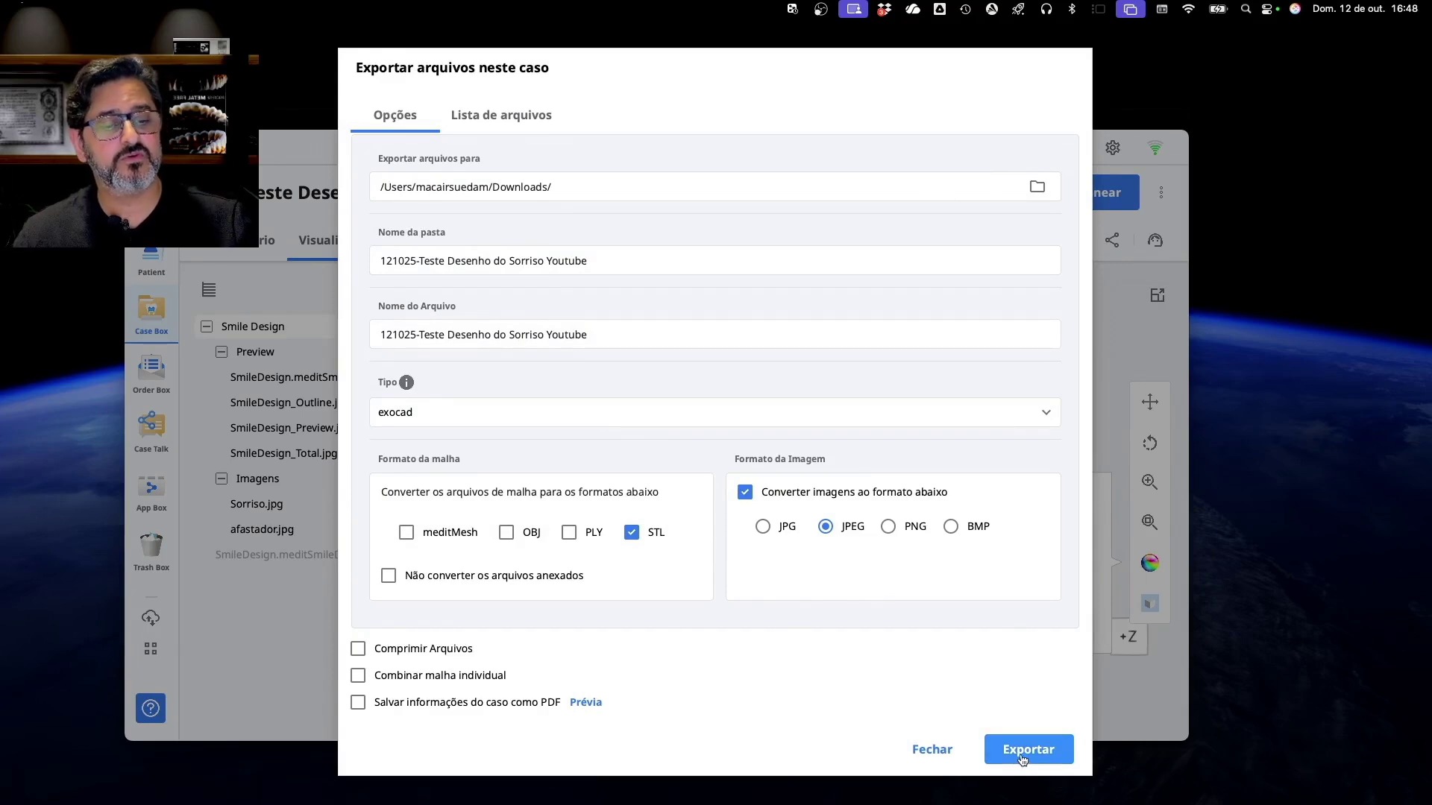
left_click(932, 750)
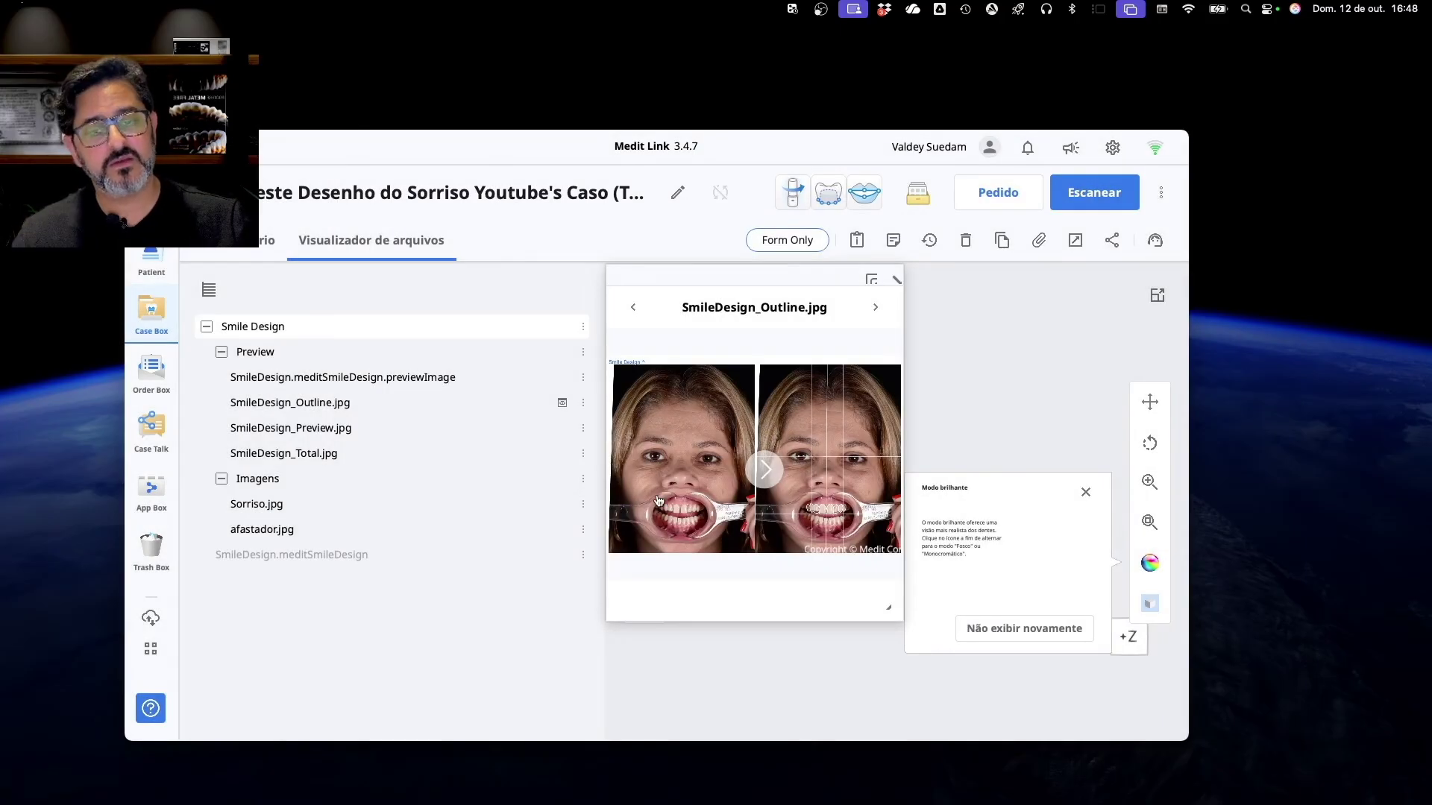